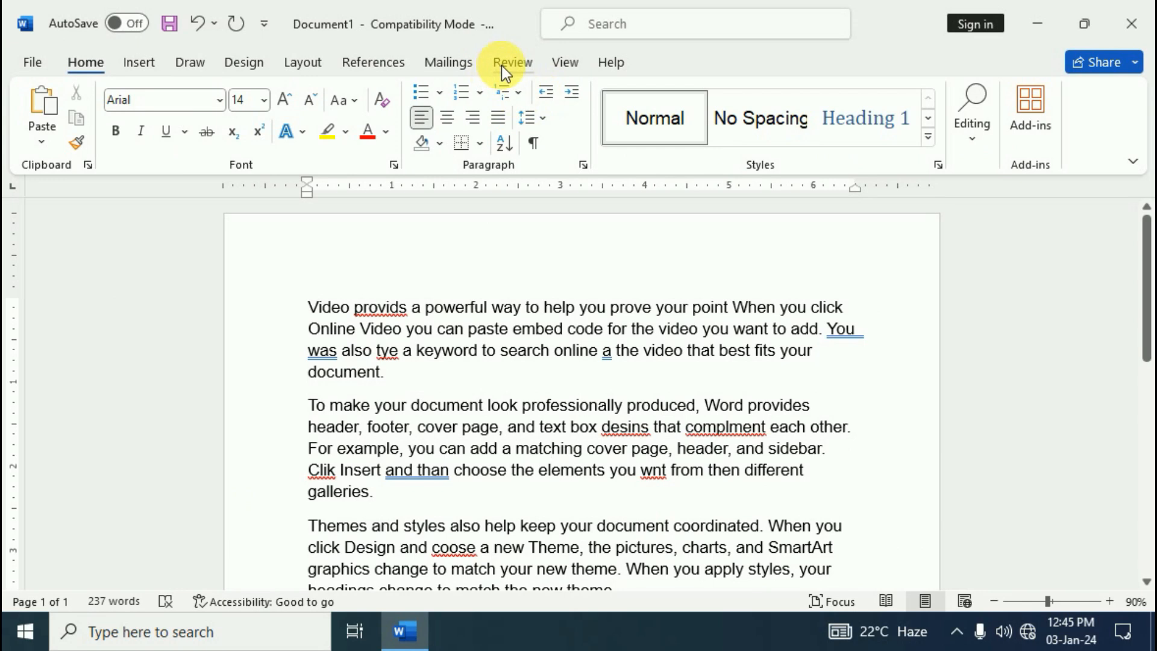
Run the spelling and grammar check on the document and replace "provids" with the suggestion "provides"
left_click(503, 66)
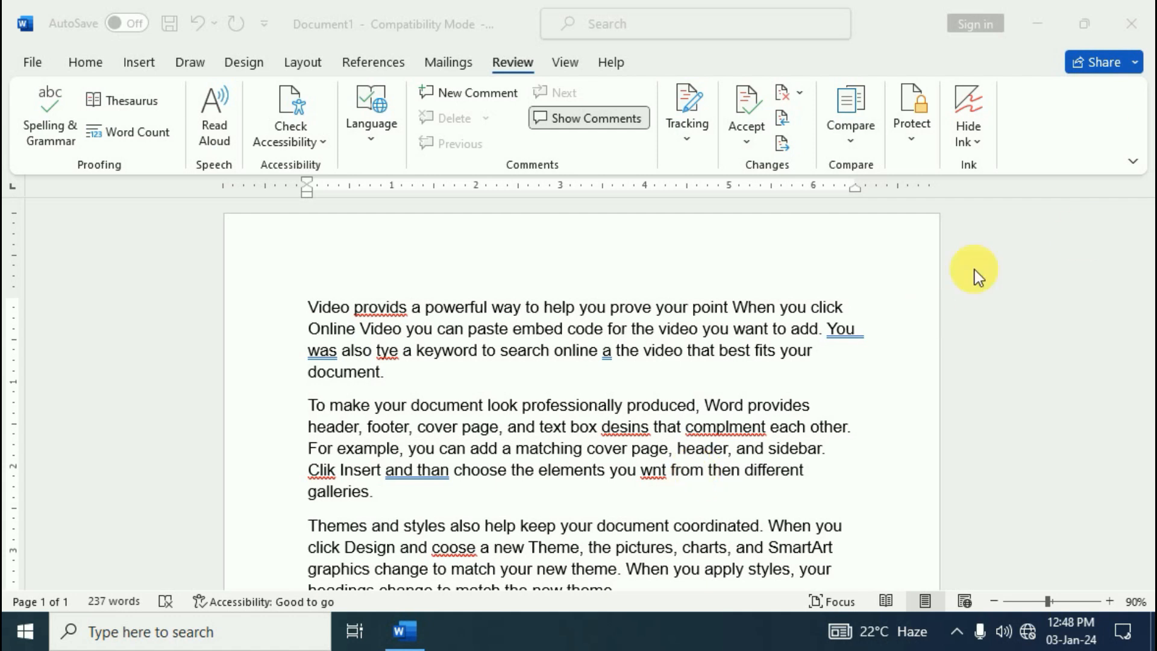
left_click(382, 312)
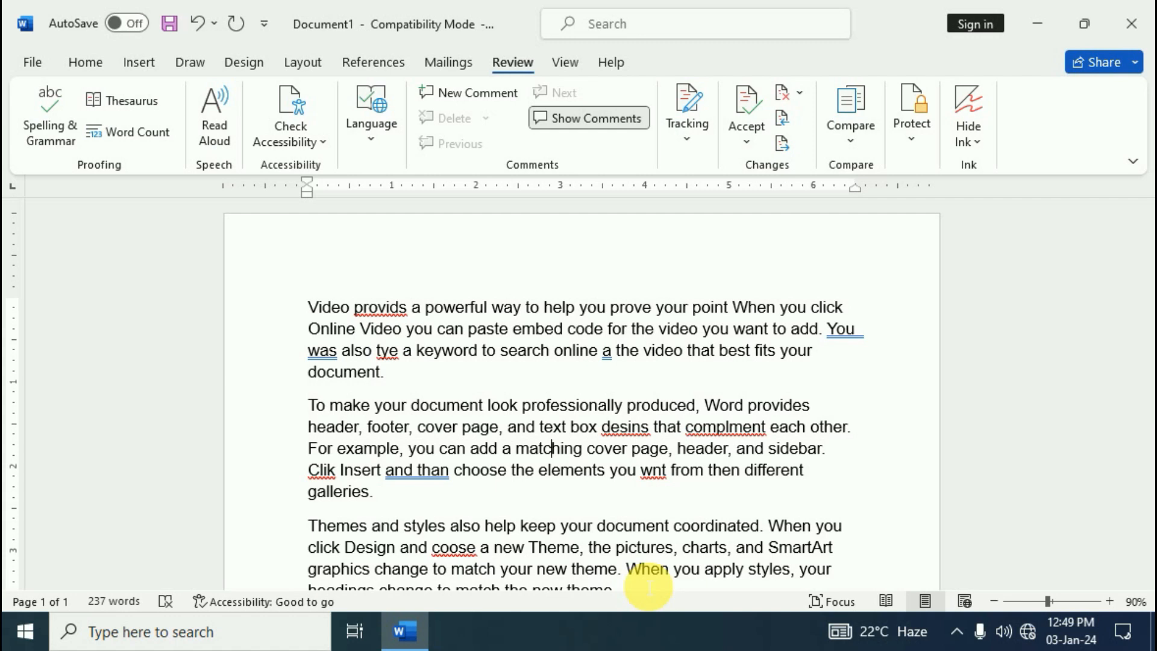
left_click(847, 331)
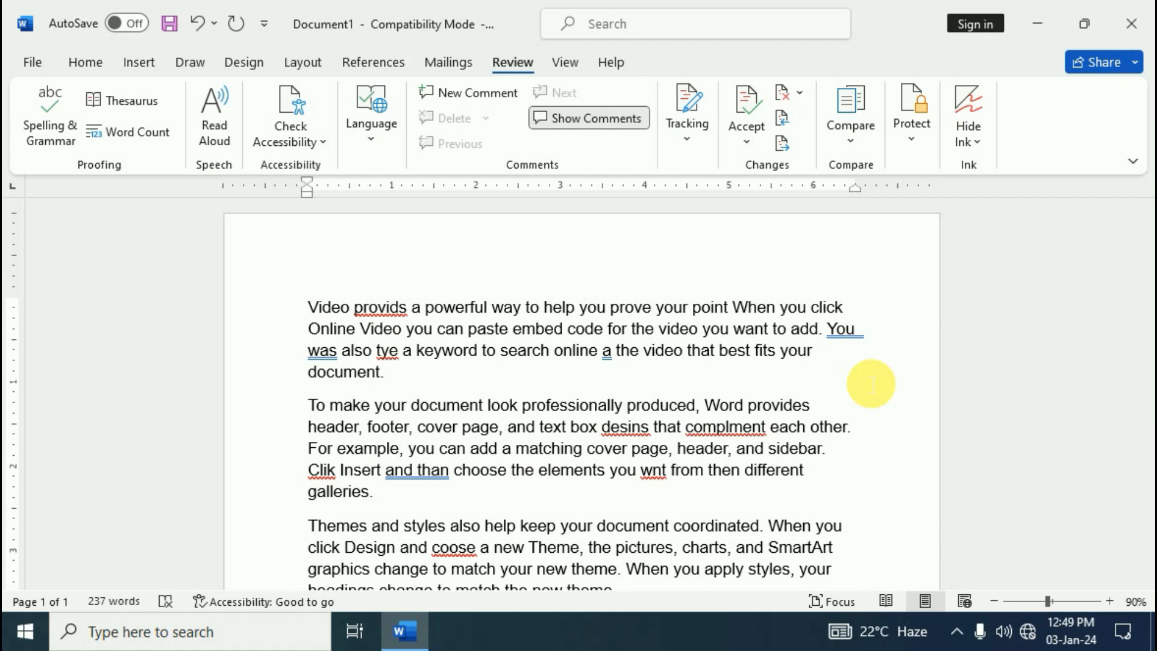
key("F7")
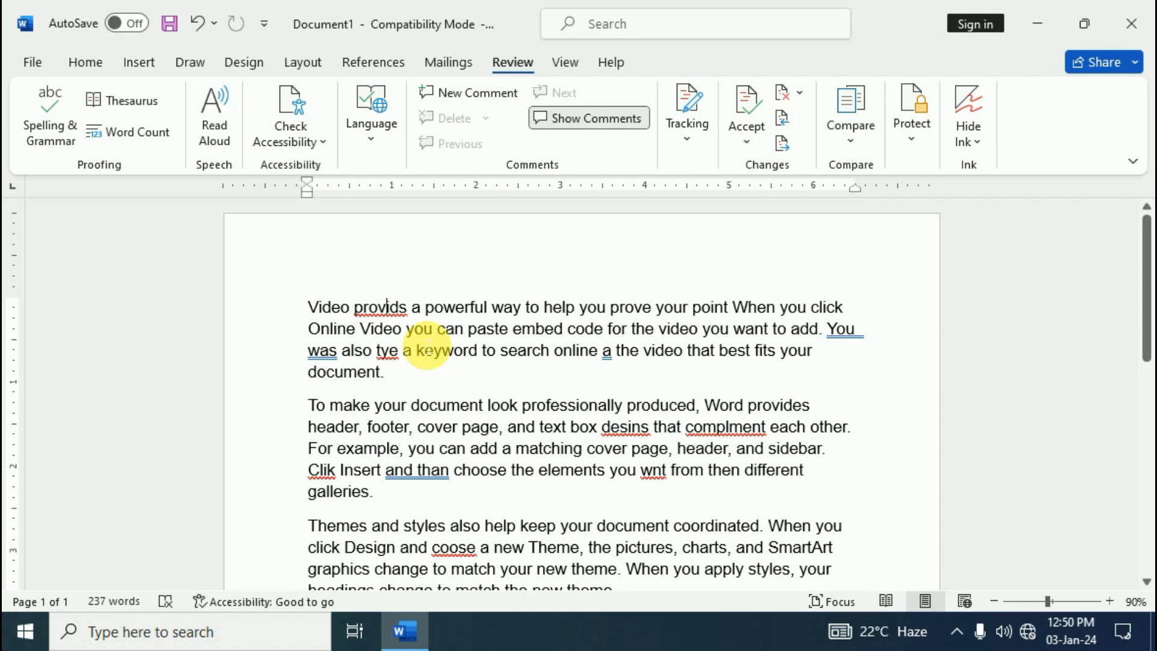
left_click(55, 120)
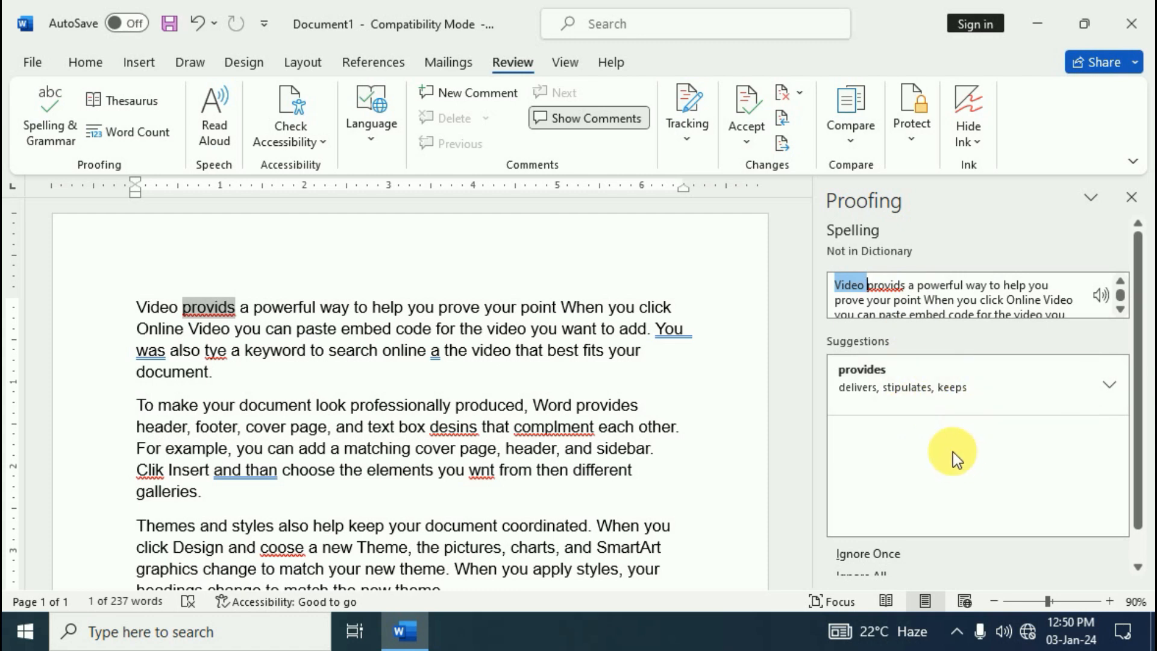
left_click(860, 367)
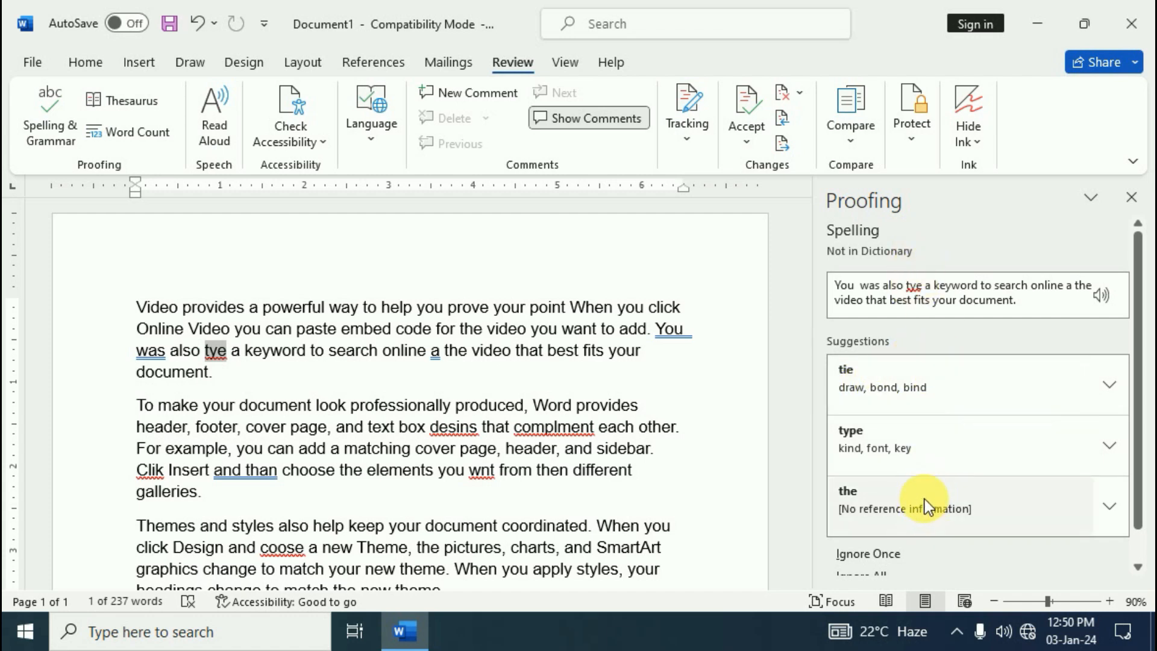
Replace the misspelled "tye" with "the" and ignore the grammar suggestion for "a" once
left_click(845, 500)
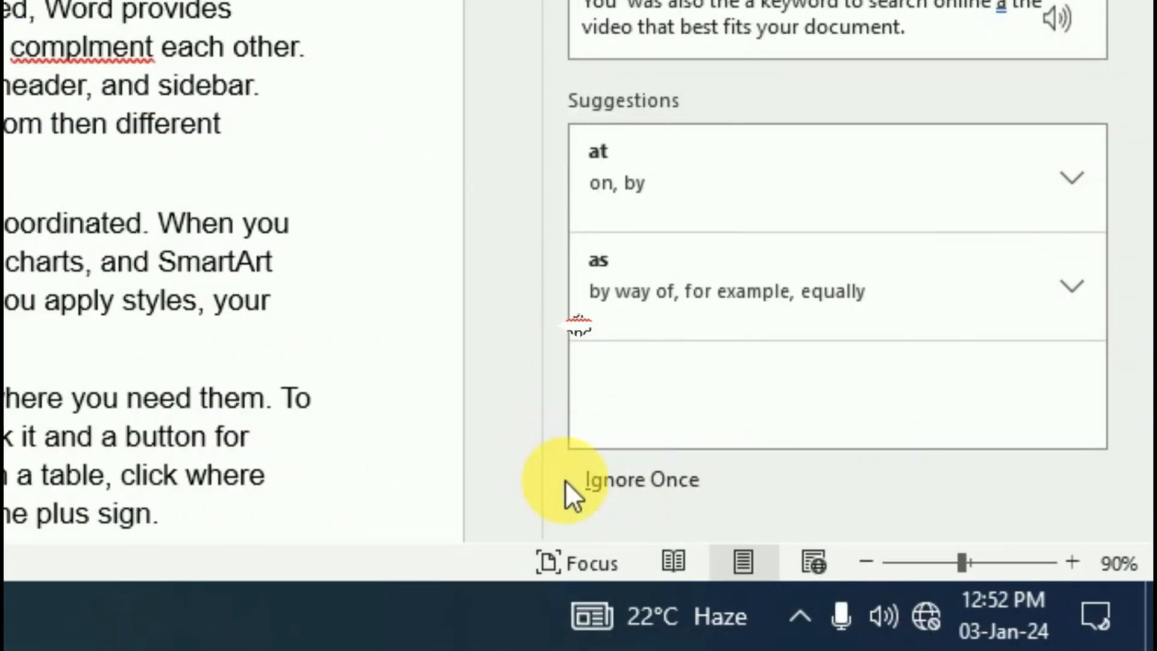
left_click(631, 479)
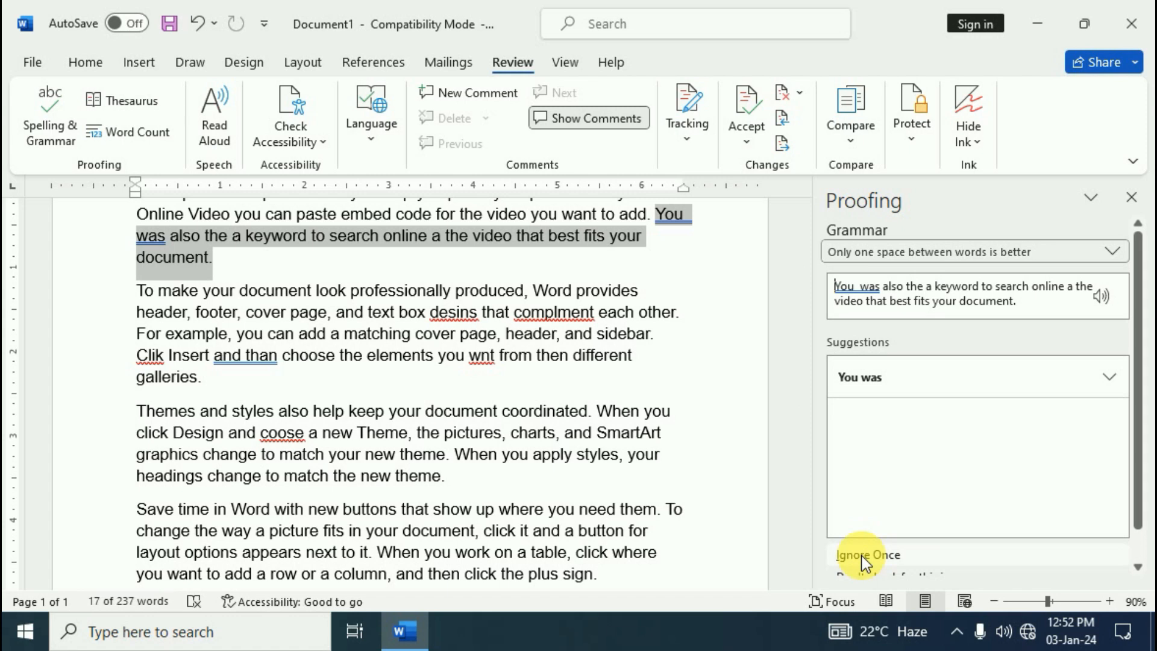
left_click(416, 263)
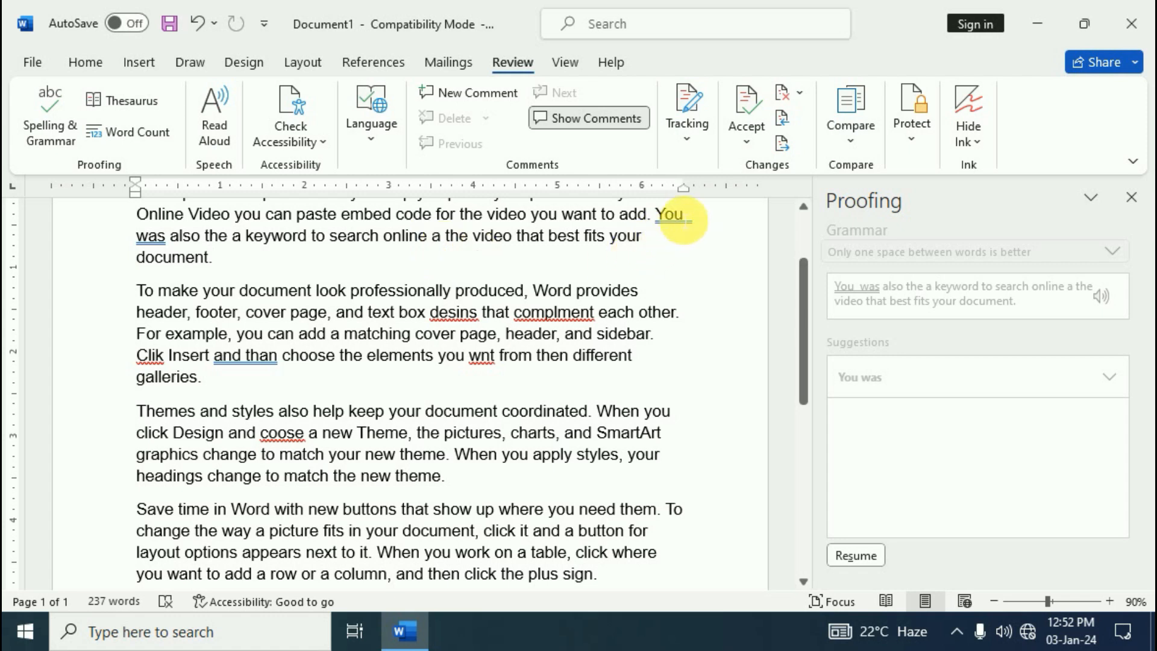
left_click(676, 217)
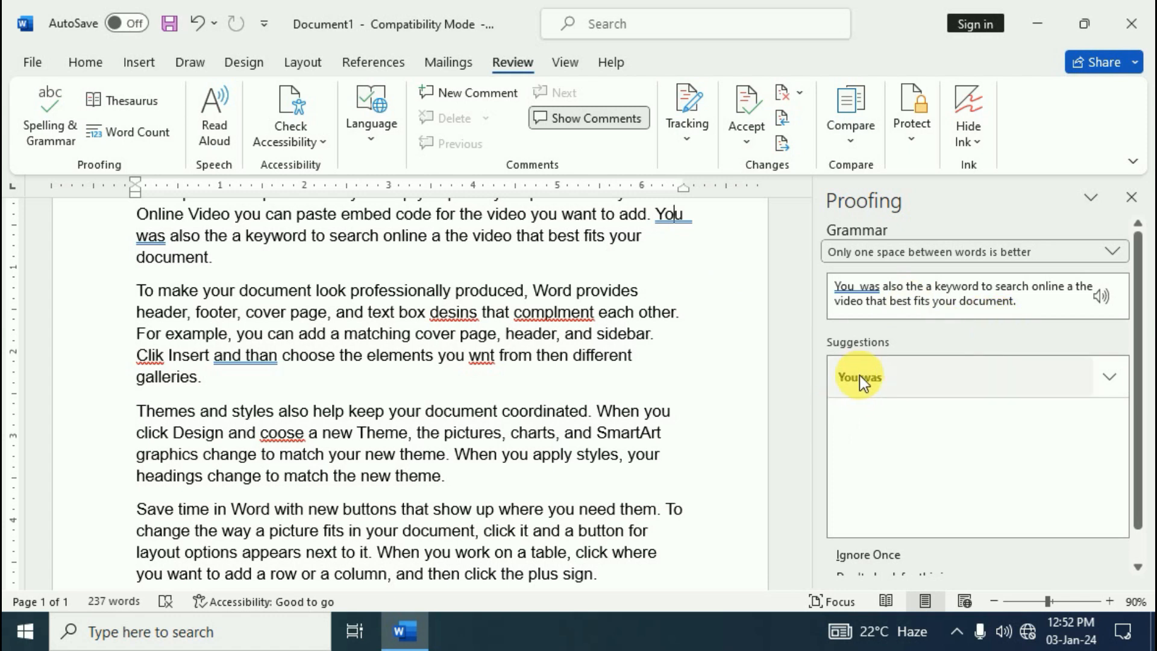
scroll(875, 440, "down", 1)
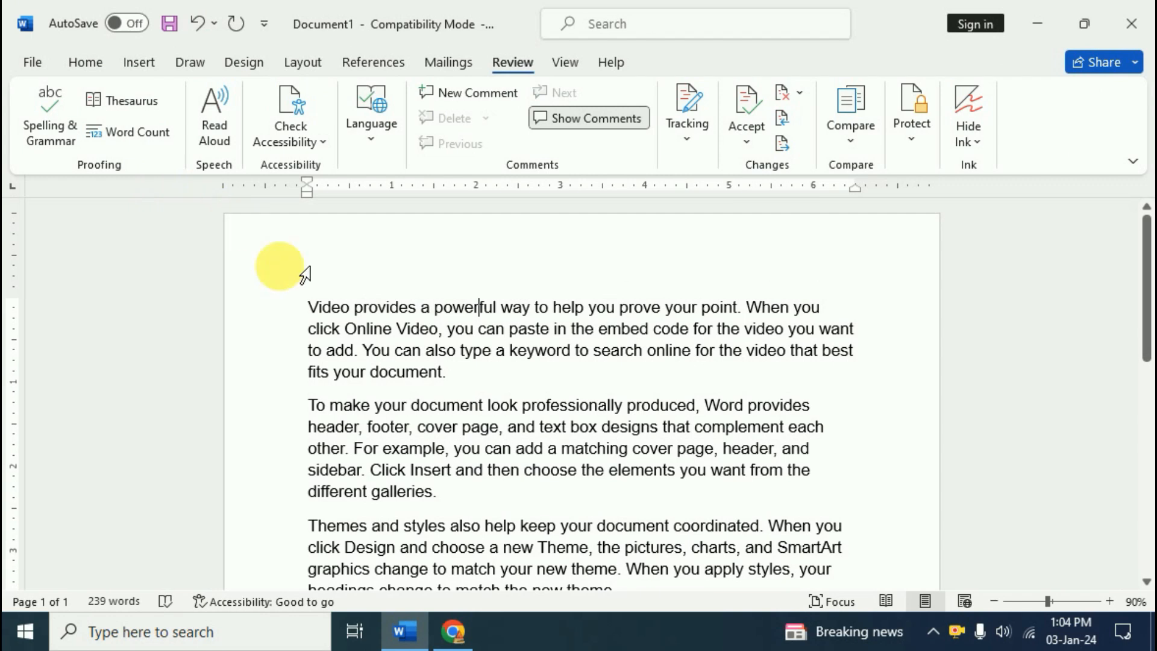
Look up synonyms for the word "powerful" in the first sentence with the Thesaurus
left_click(398, 333)
left_click(436, 305)
left_click(466, 313)
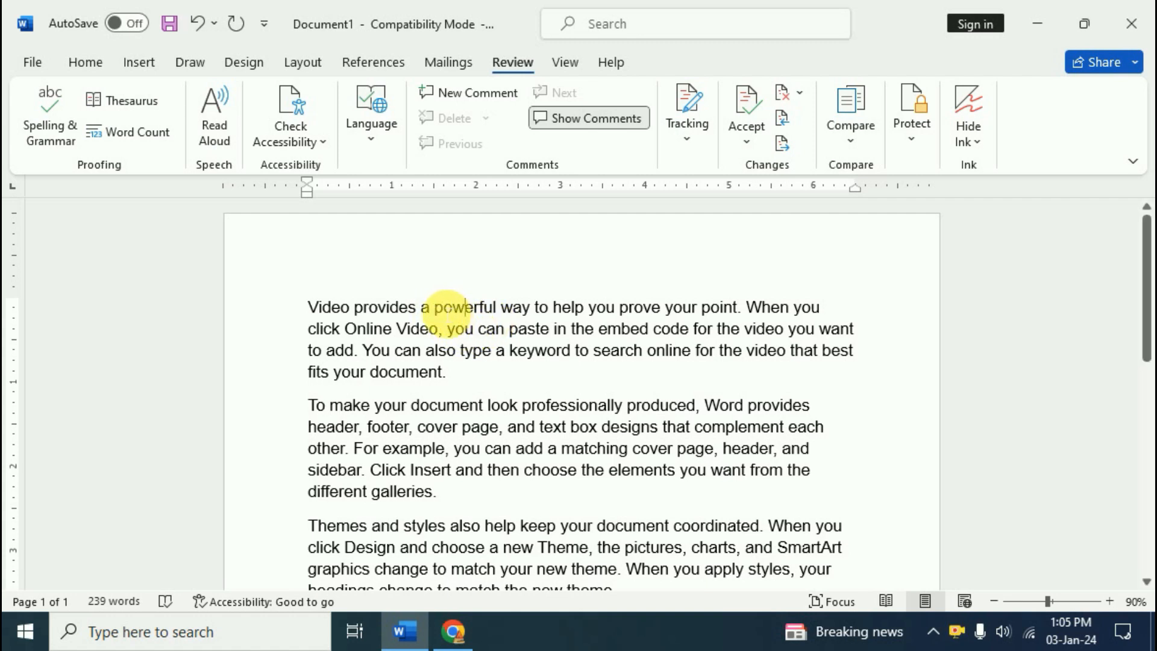
left_click_drag(434, 307, 504, 309)
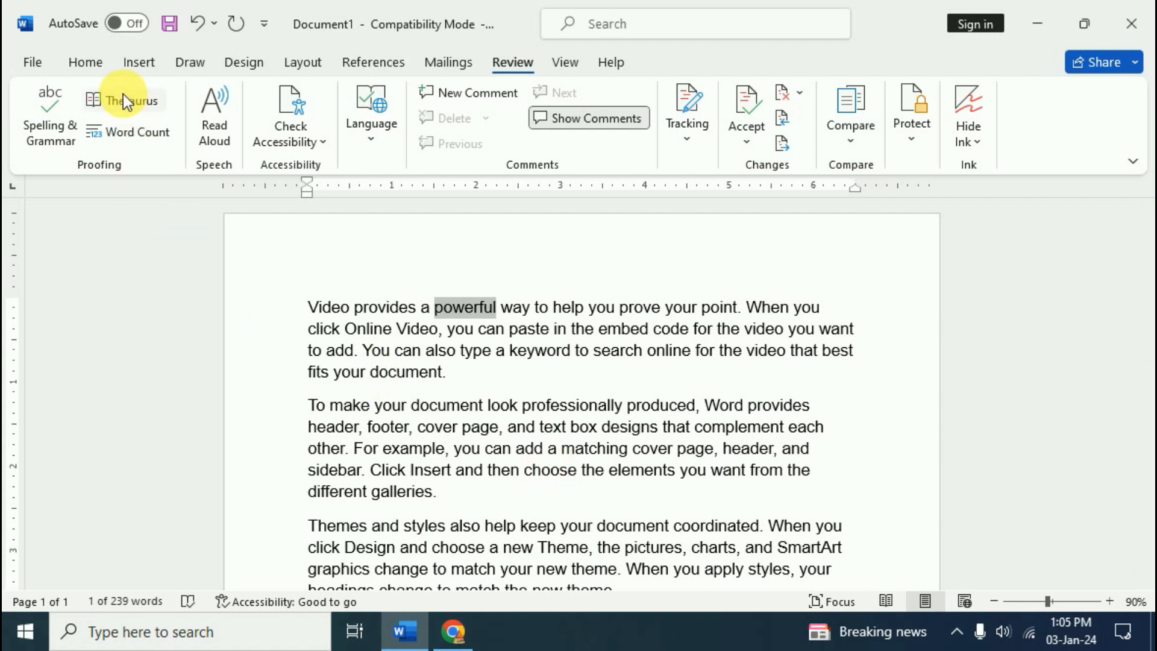
left_click(147, 110)
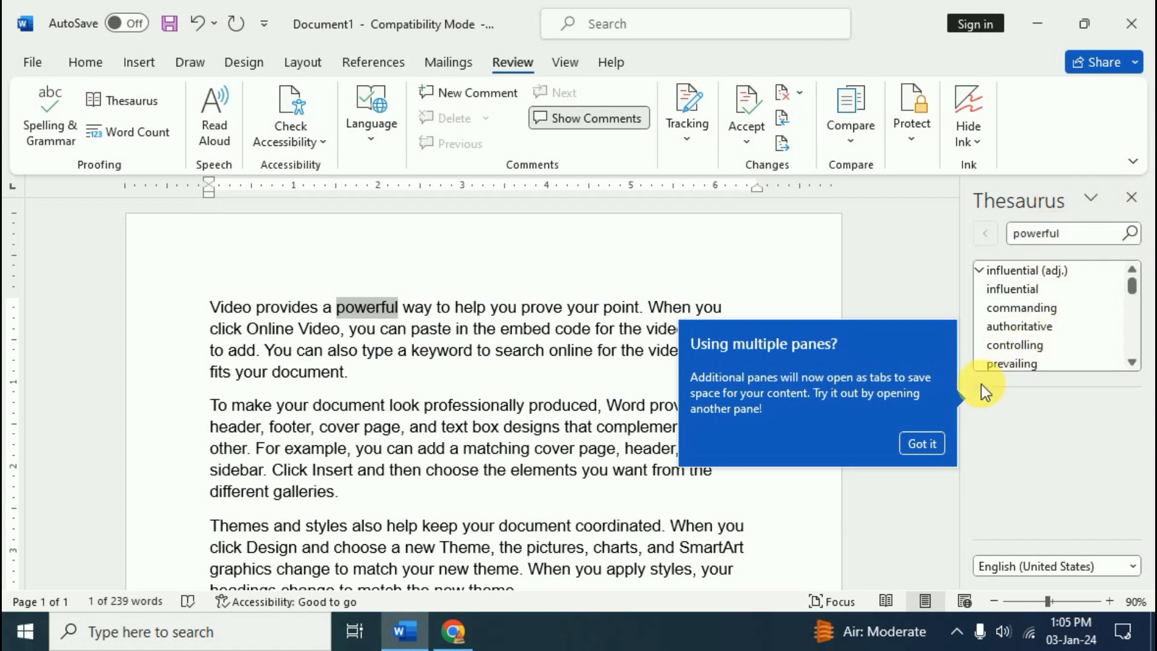
left_click(940, 441)
Replace "powerful" in the first sentence with the Thesaurus synonym "great"
scroll(1054, 292, "down", 2)
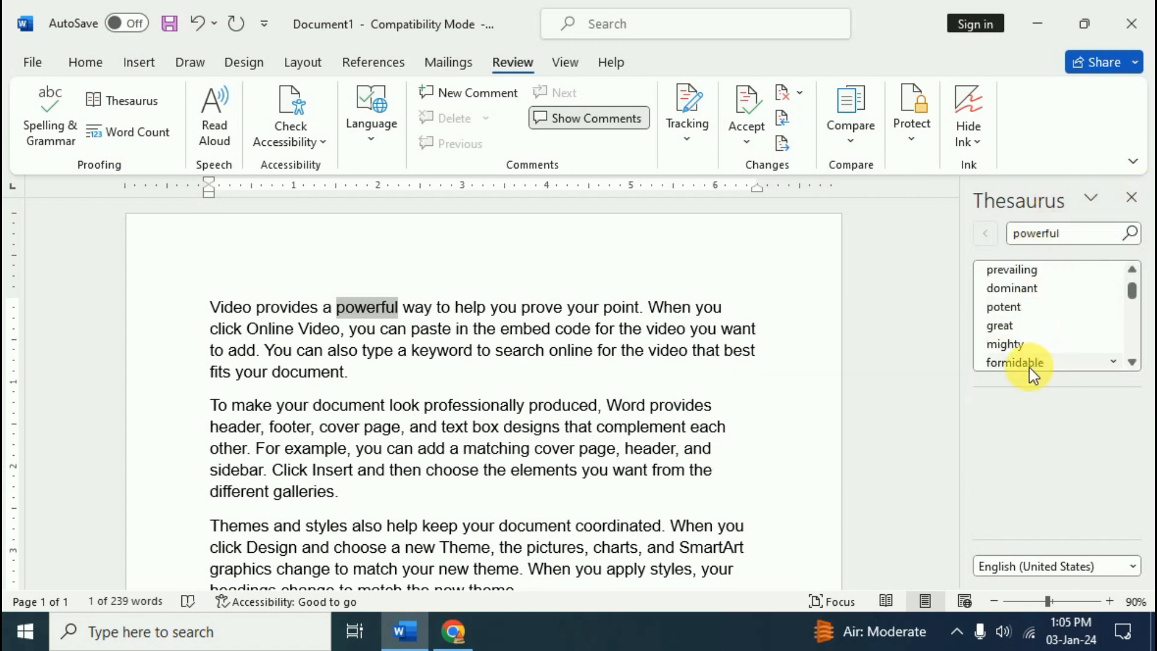
scroll(1029, 332, "down", 4)
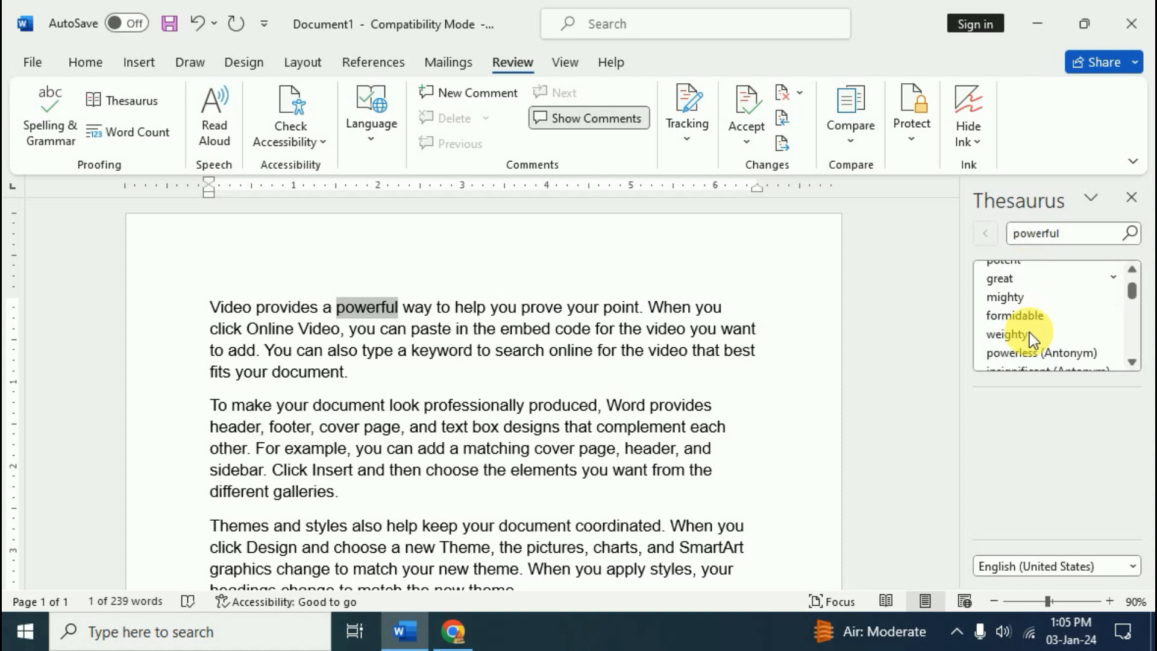
scroll(1036, 344, "up", 5)
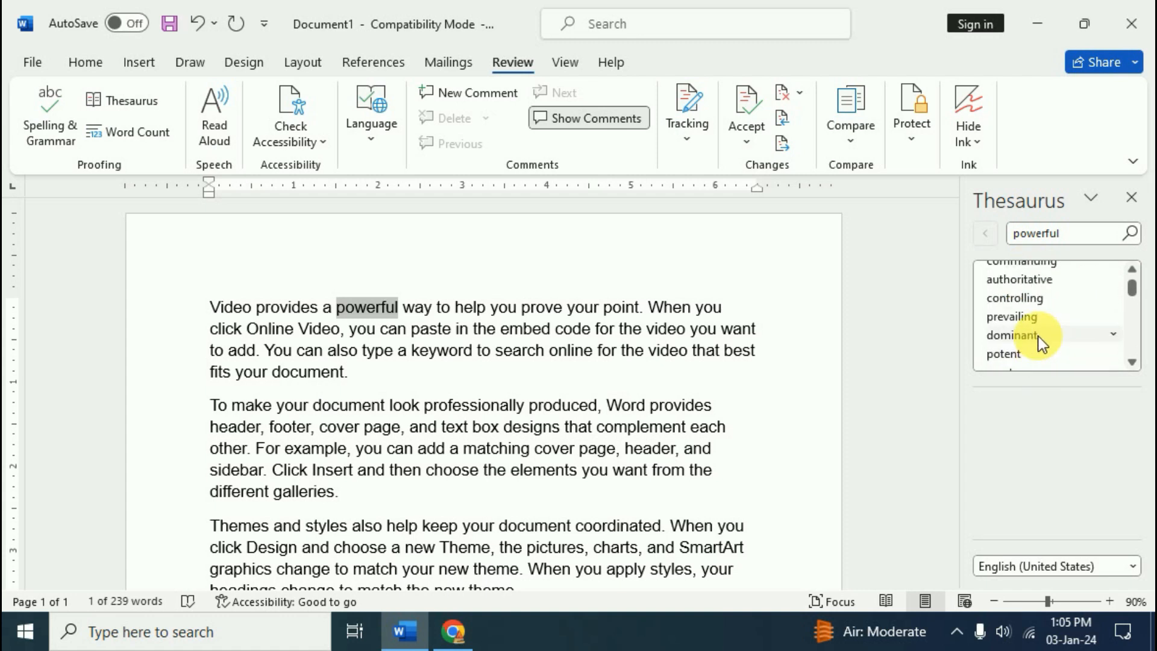
scroll(1039, 337, "up", 1)
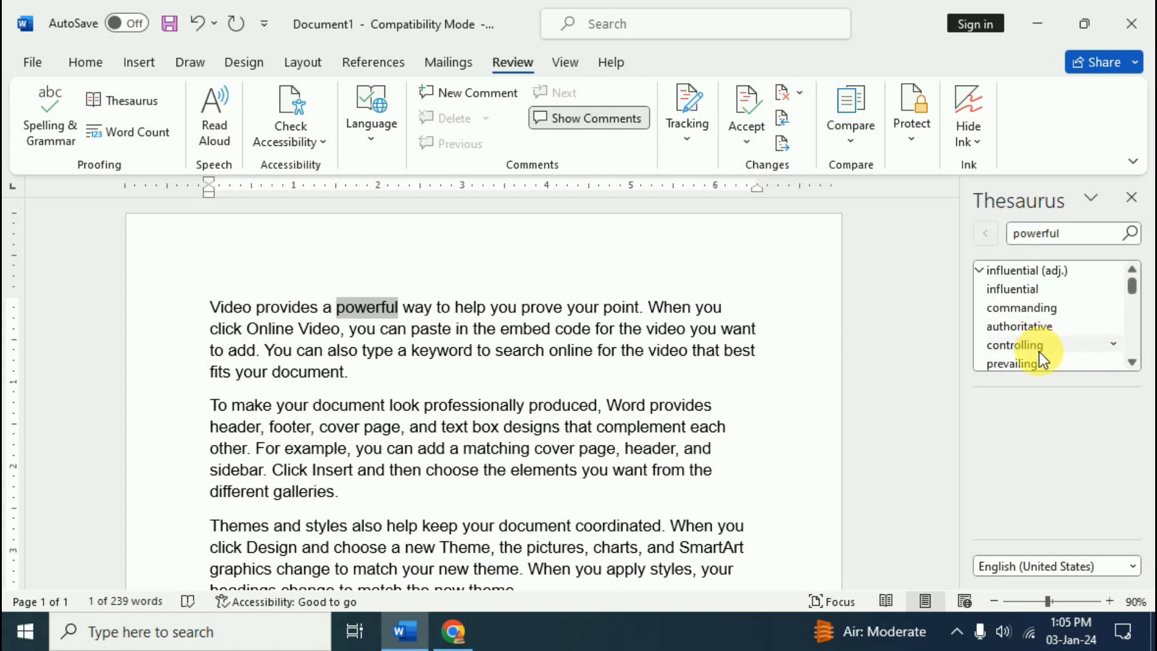
scroll(1043, 355, "down", 1)
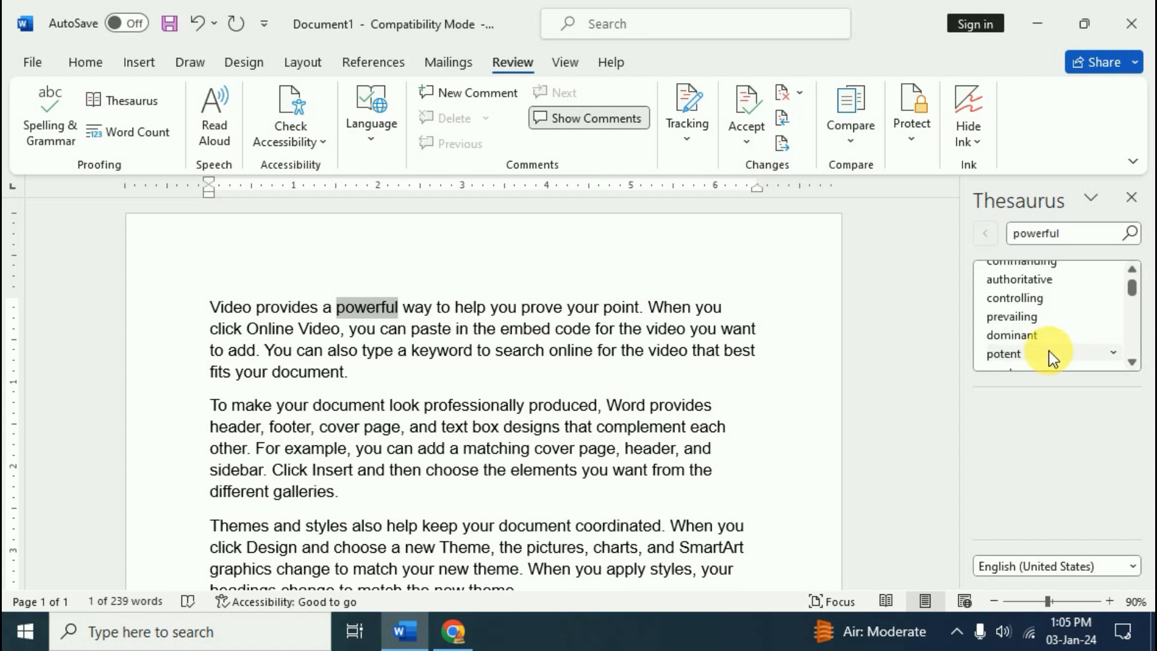
scroll(1050, 355, "down", 1)
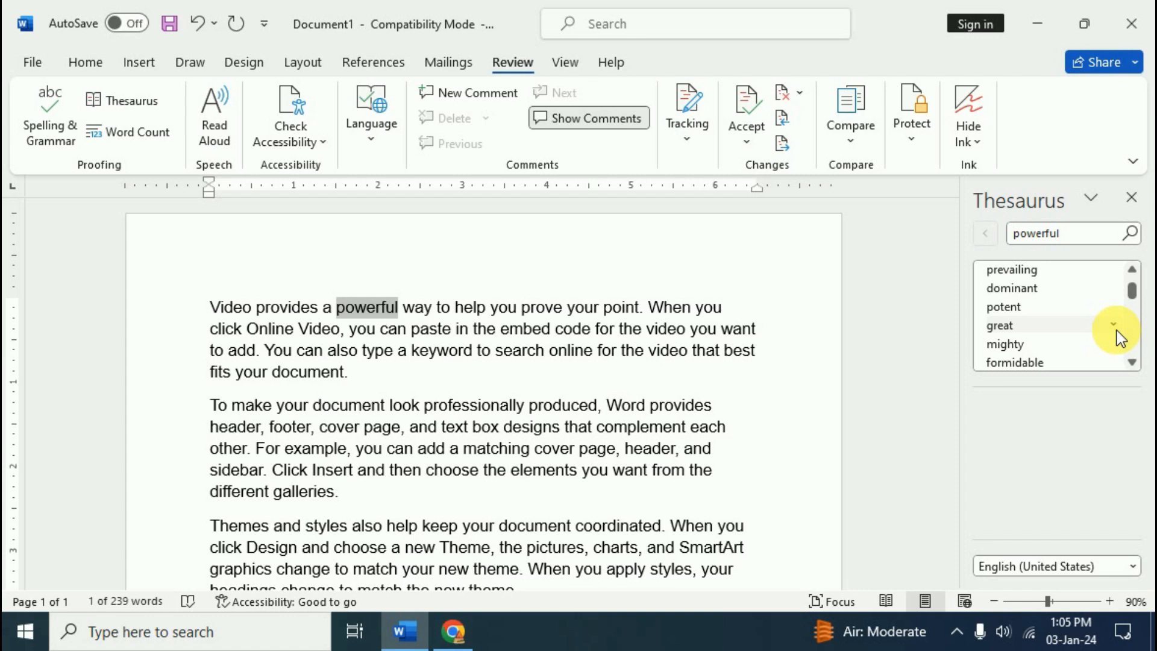
left_click(1114, 326)
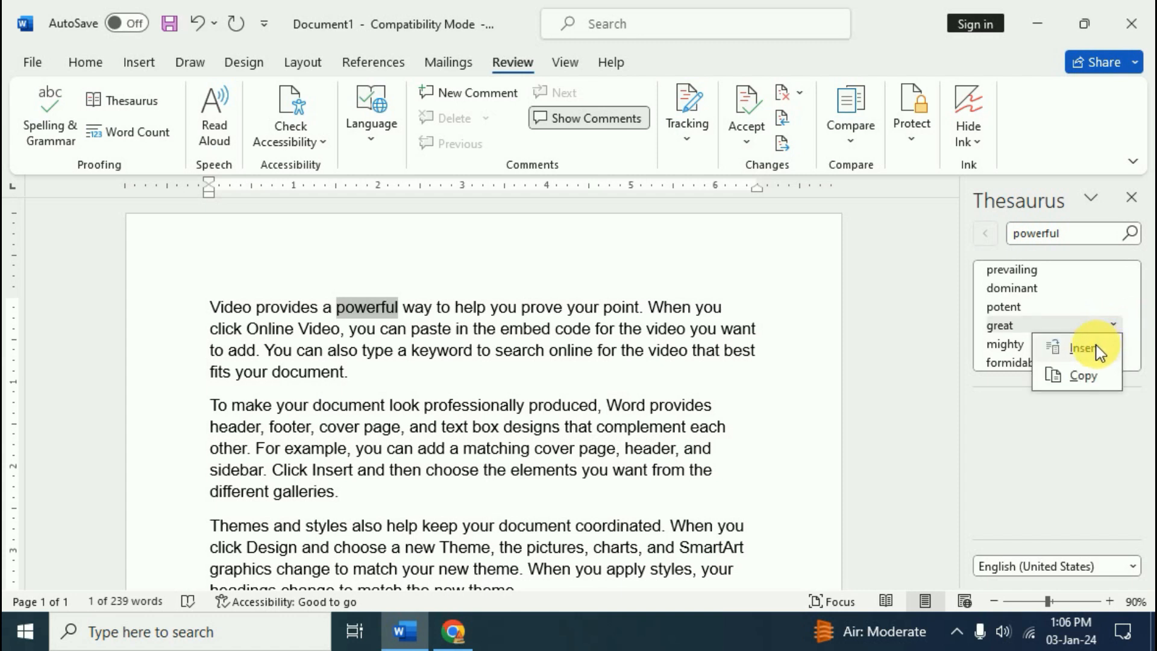
left_click(1096, 349)
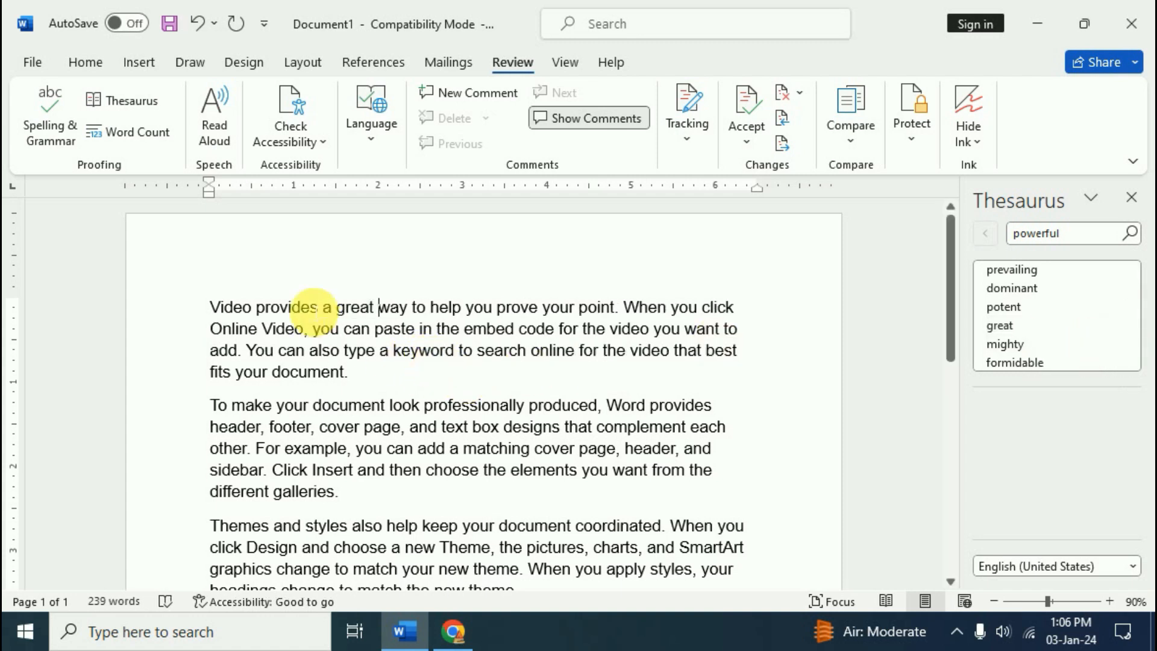
Look up "search" from the first paragraph in the Thesaurus and replace it with "quest"
double_click(502, 351)
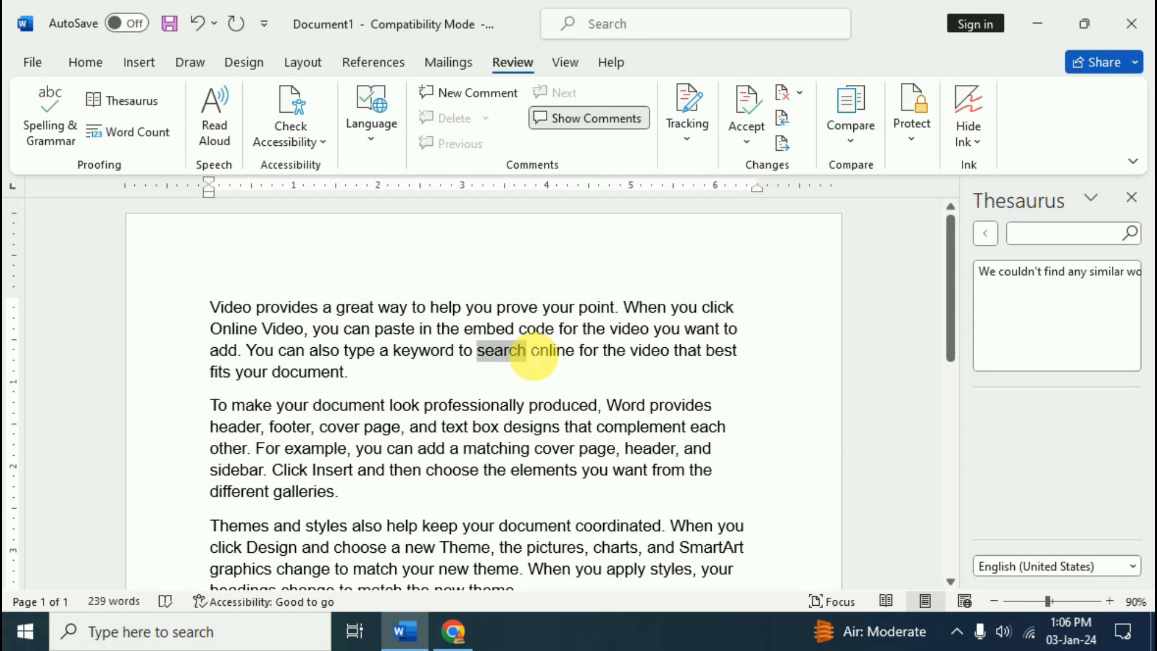
left_click(136, 99)
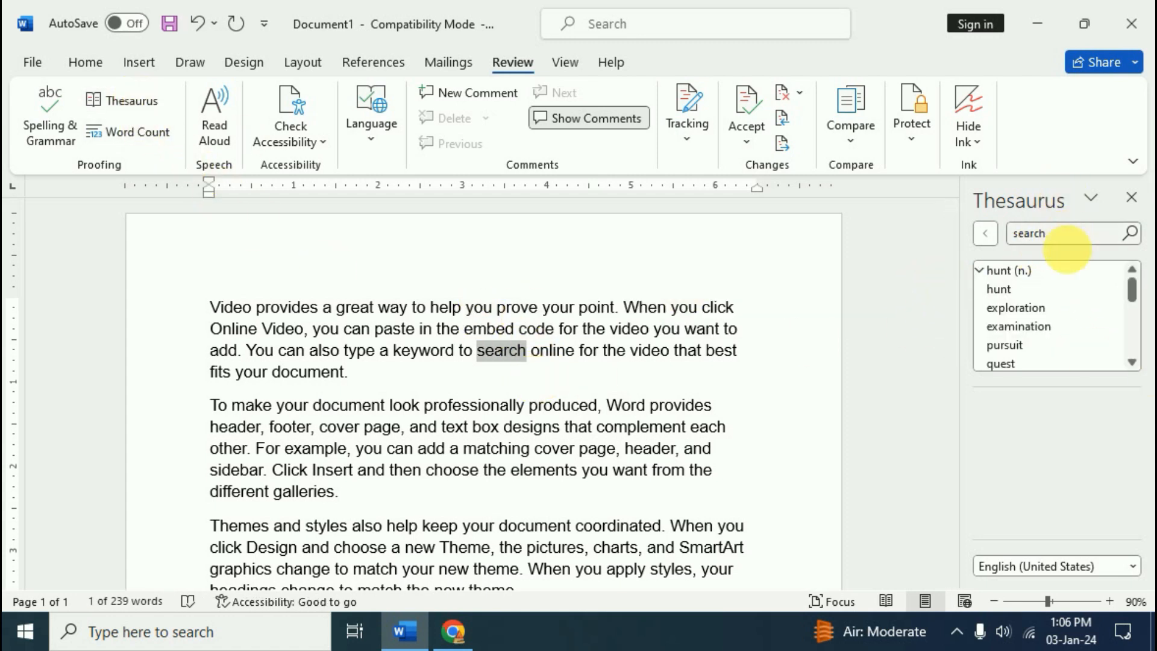
scroll(1036, 309, "down", 1)
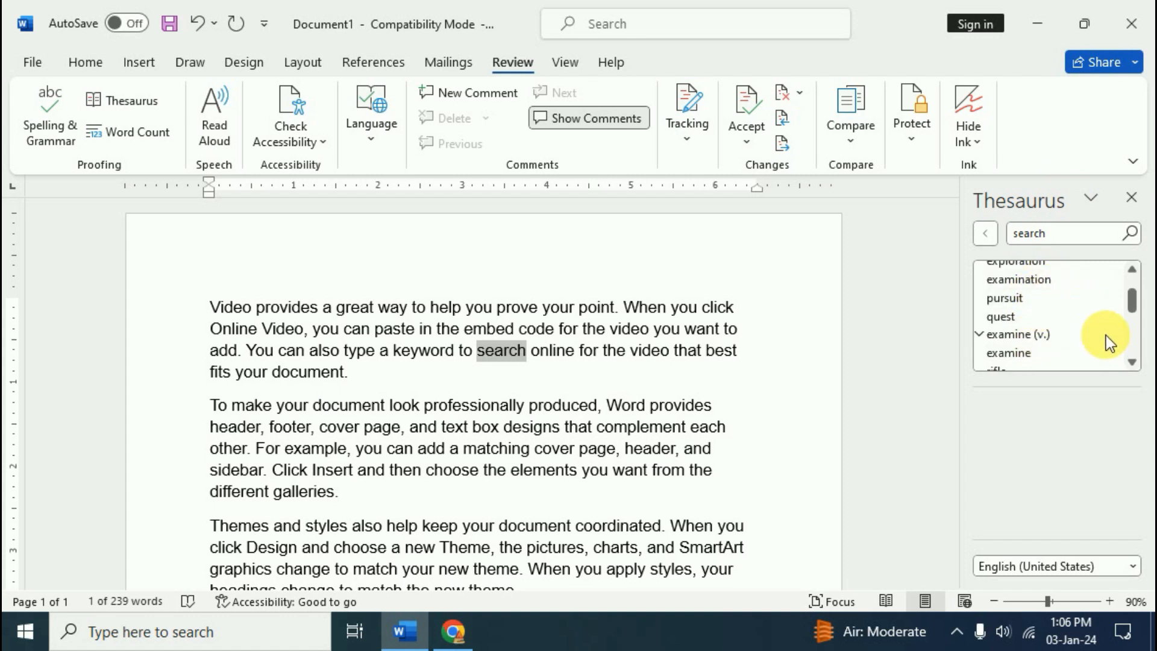
left_click(1113, 317)
left_click(1075, 340)
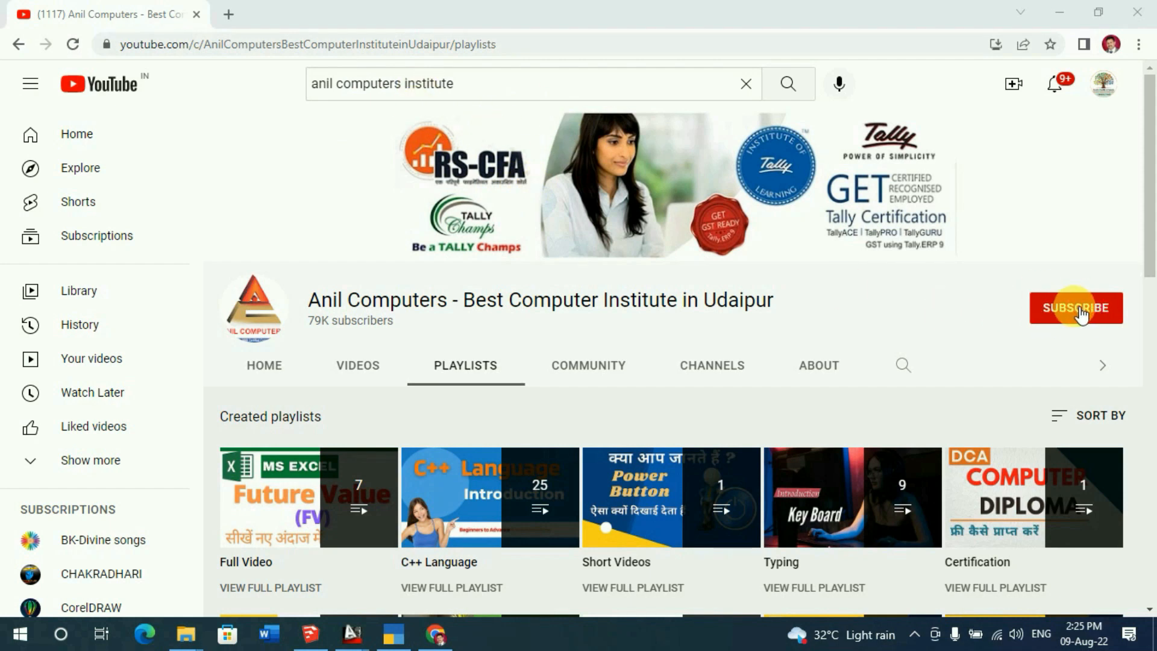
Subscribe to the Anil Computers channel on YouTube and turn on all notifications
left_click(1079, 310)
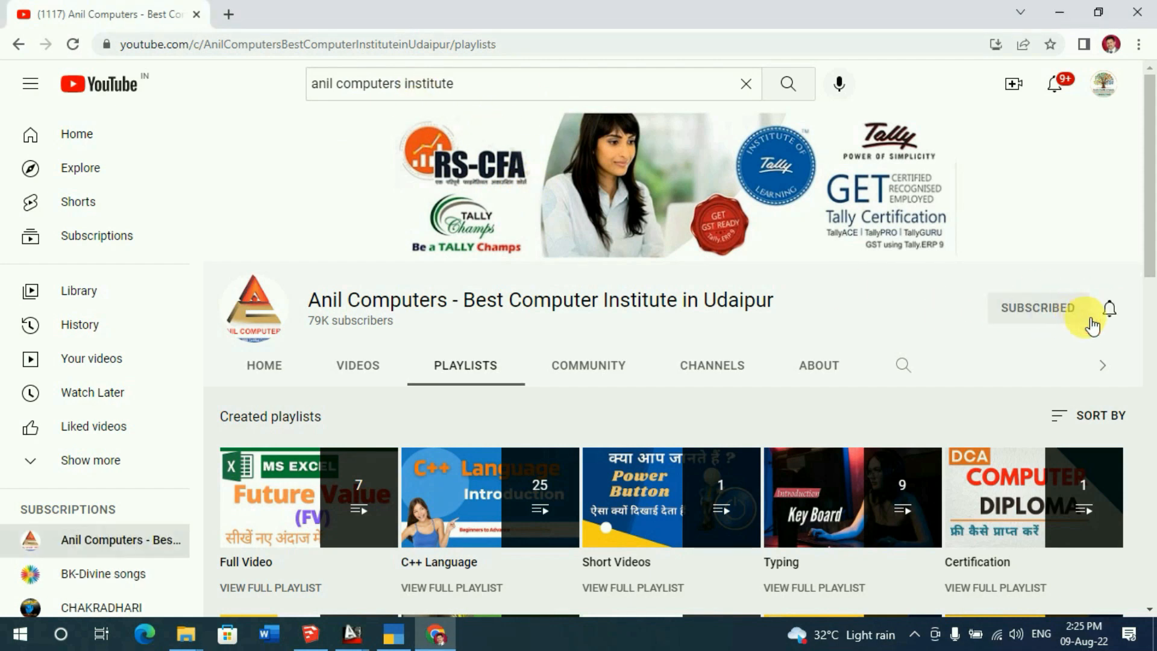
left_click(1114, 318)
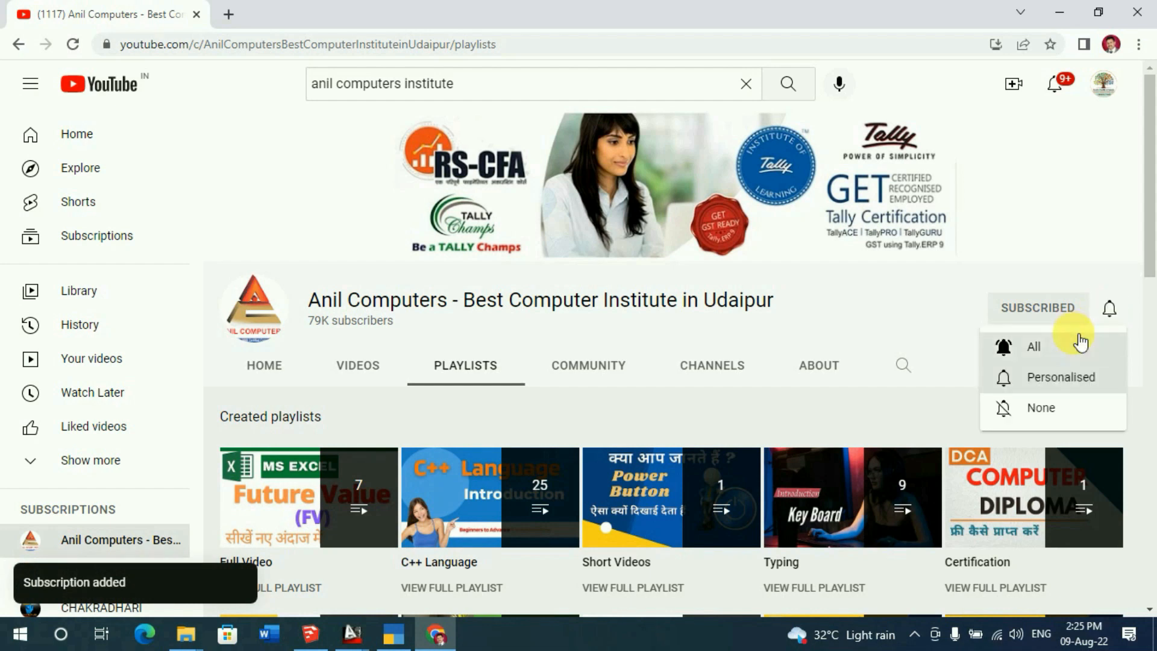
left_click(1041, 353)
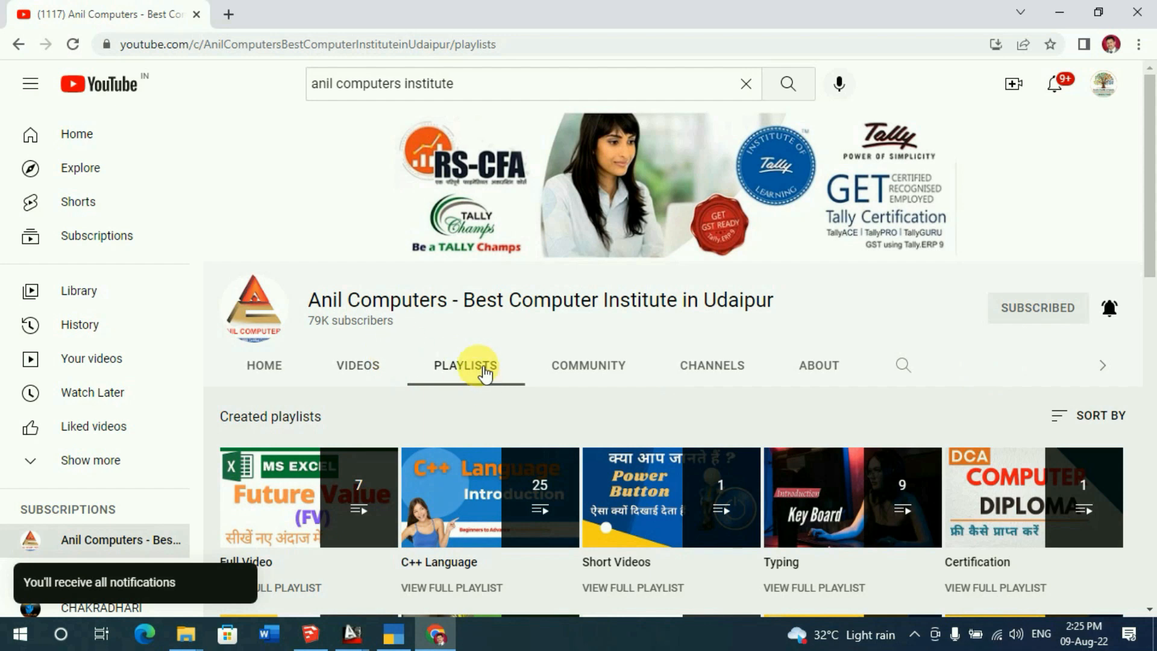
scroll(479, 368, "down", 2)
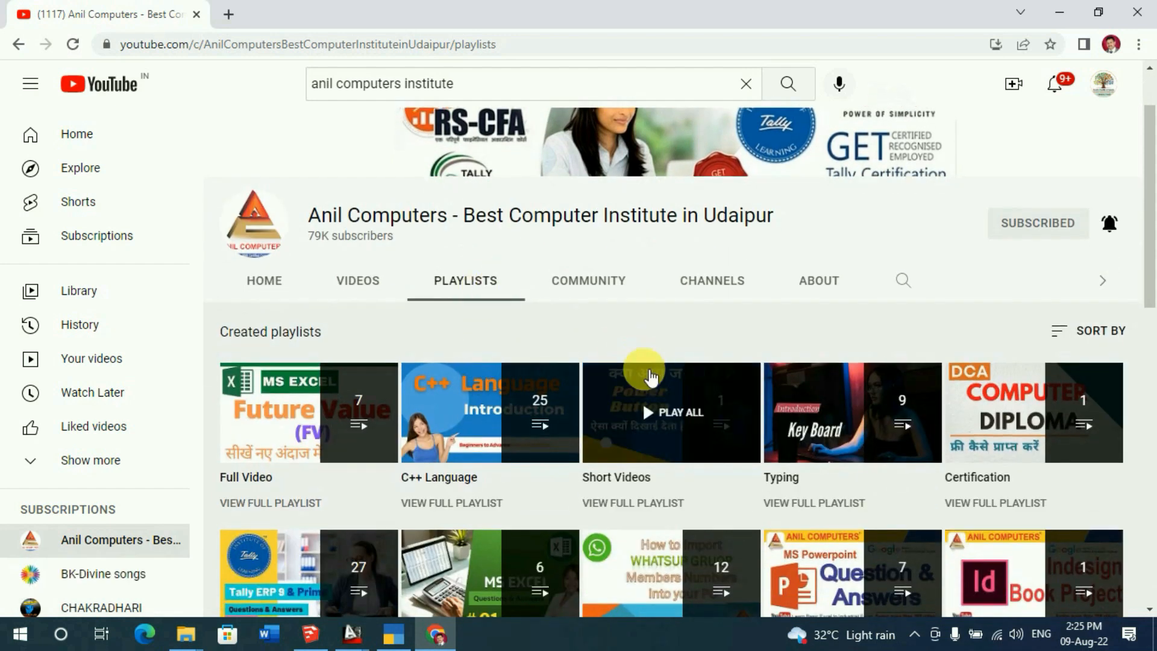
scroll(650, 372, "down", 2)
scroll(797, 380, "down", 7)
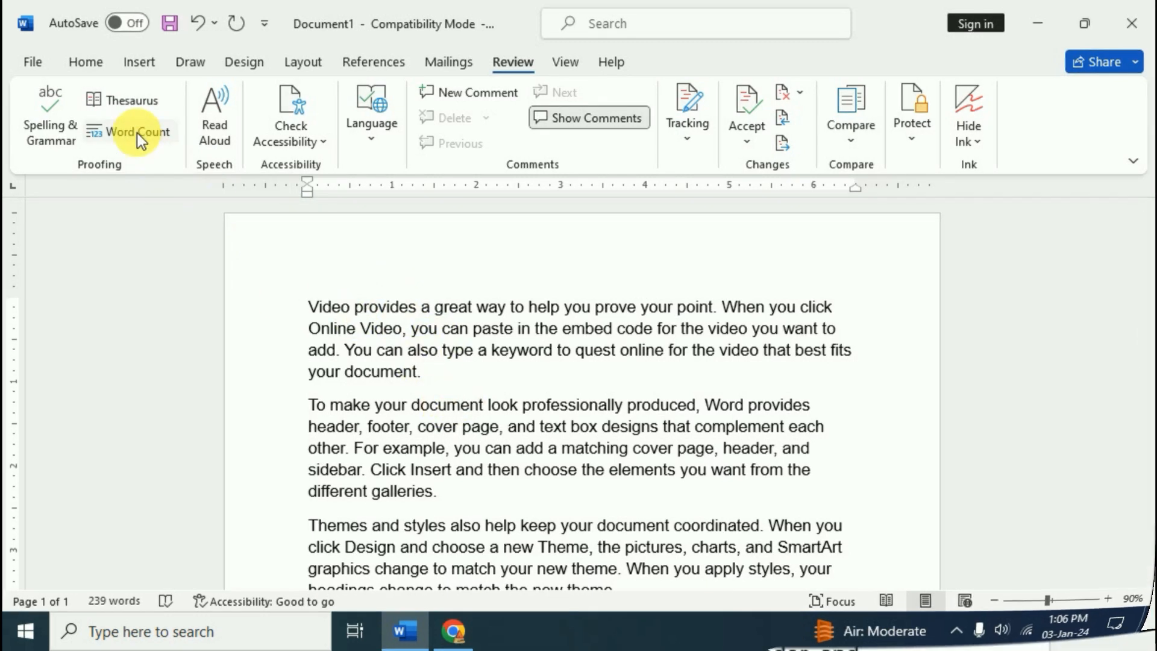
Open the Word document's word count statistics
left_click(136, 133)
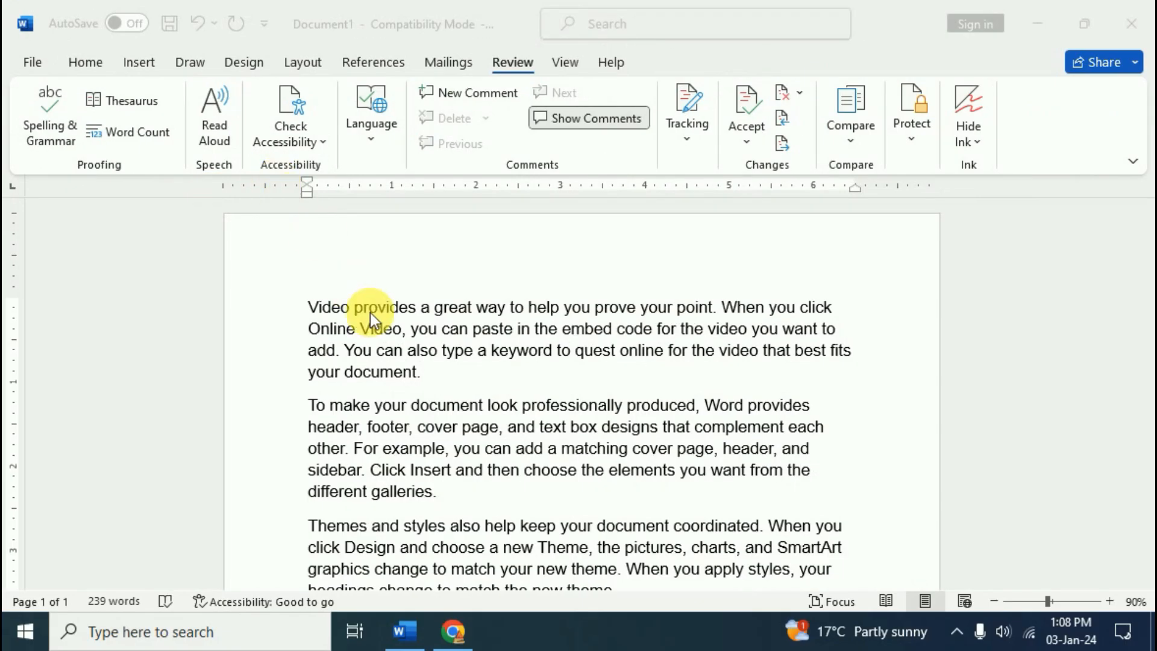
Place the cursor at the end of the first paragraph and start Read Aloud for the document
left_click(490, 374)
scroll(527, 495, "down", 3)
scroll(520, 507, "up", 3)
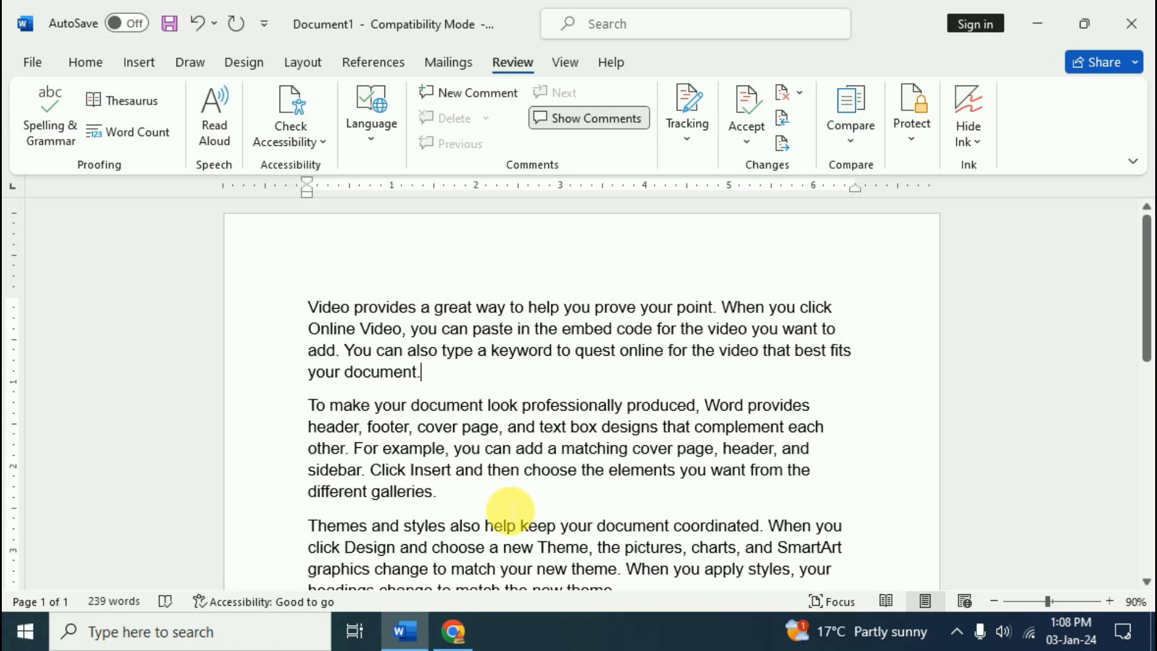
left_click(215, 129)
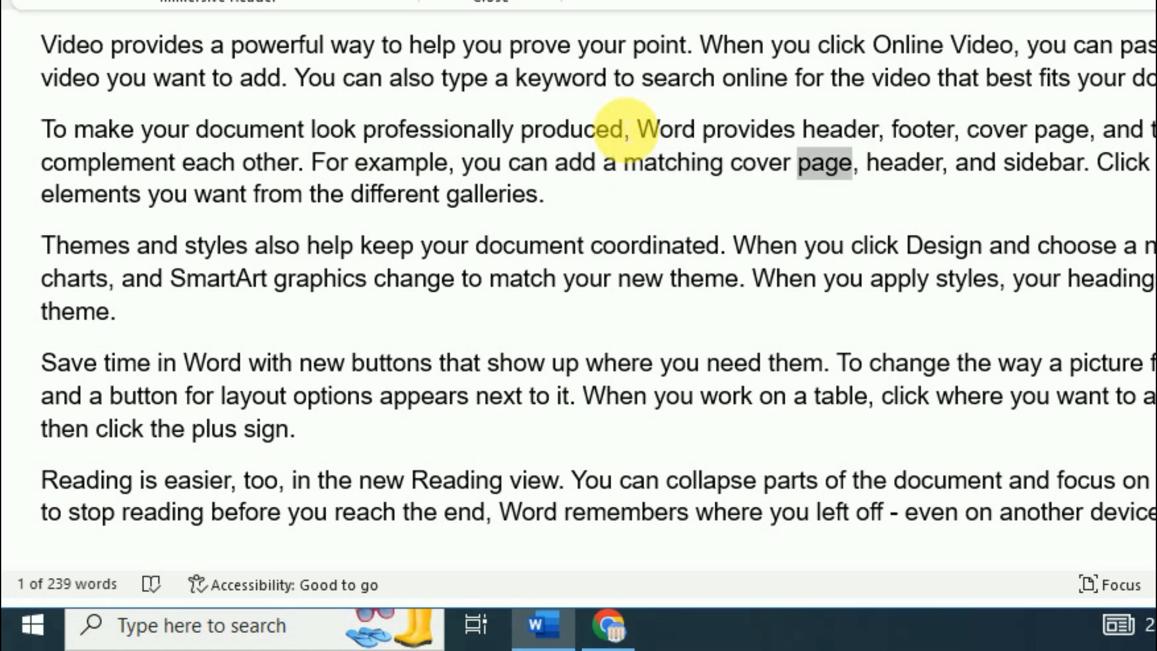
left_click(1154, 42)
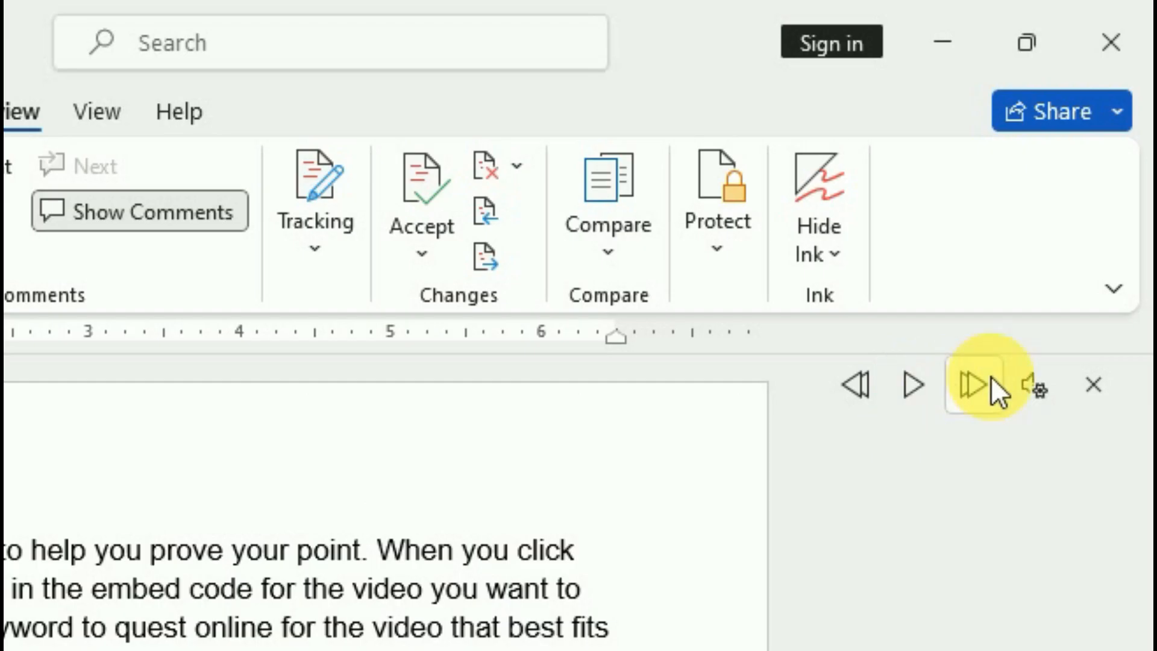
Adjust the Read Aloud reading speed and open the list of available voices
left_click(1036, 387)
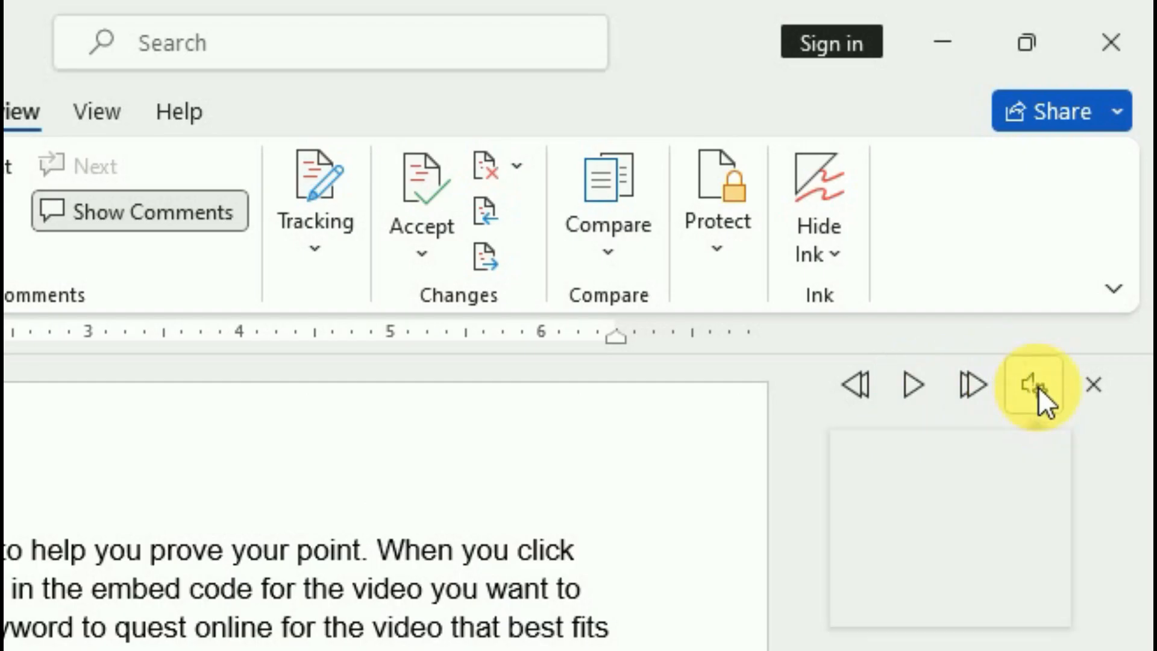
left_click_drag(943, 508, 916, 510)
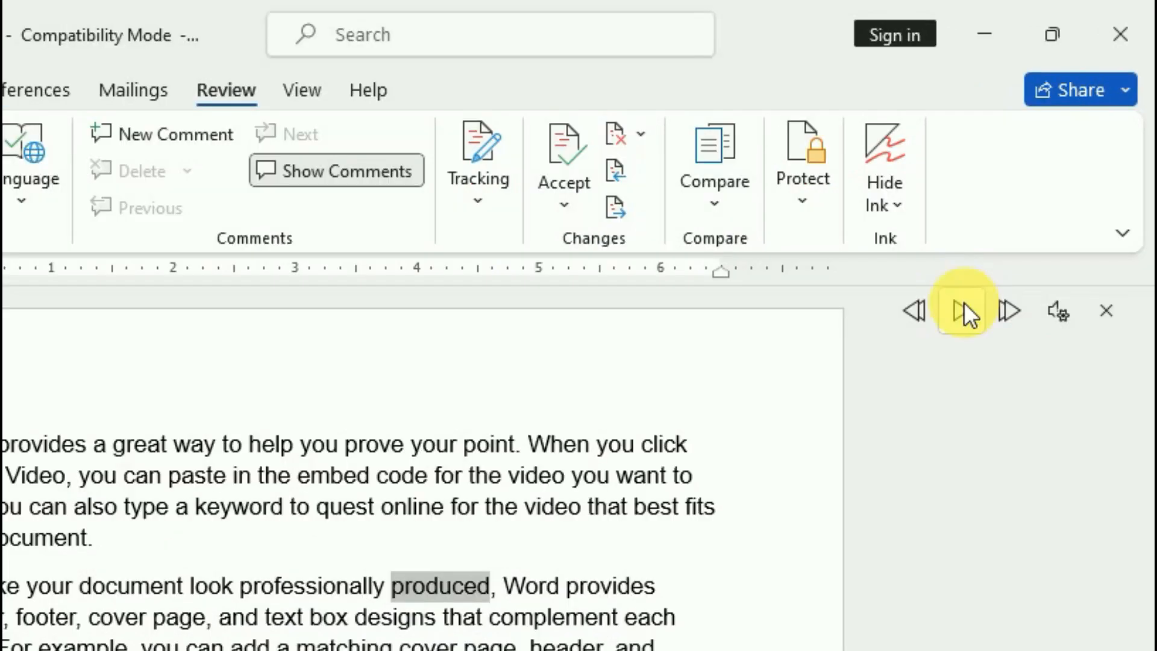
left_click(1061, 319)
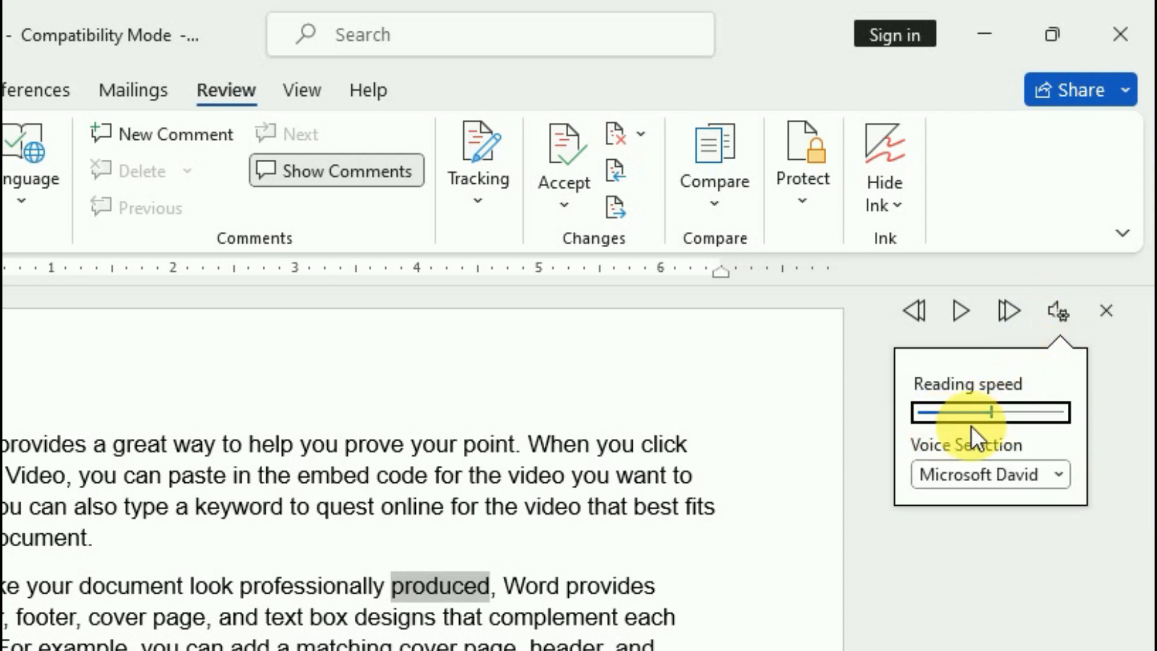
left_click(1000, 414)
left_click(1047, 476)
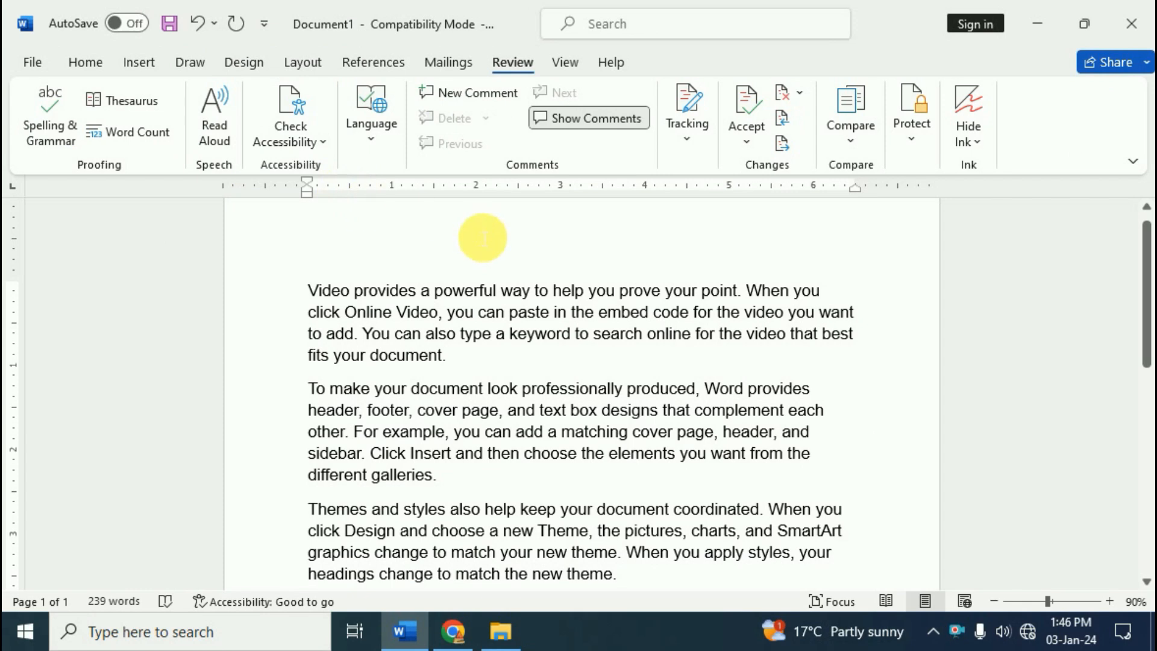
left_click(326, 144)
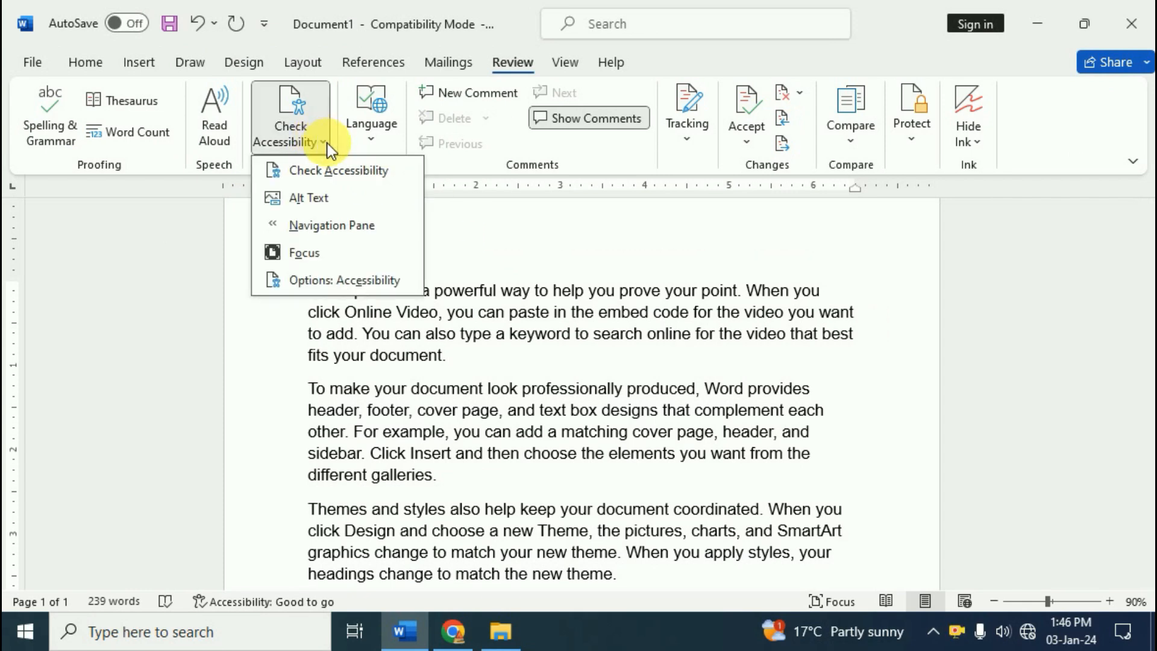
left_click(582, 332)
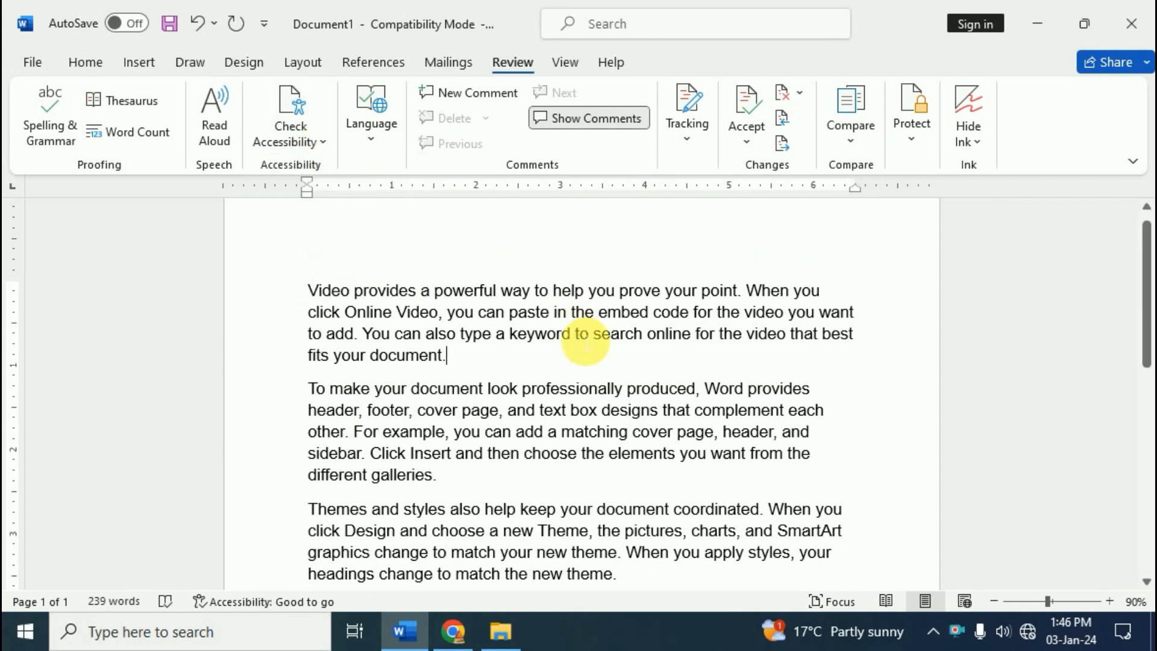
scroll(564, 498, "down", 4)
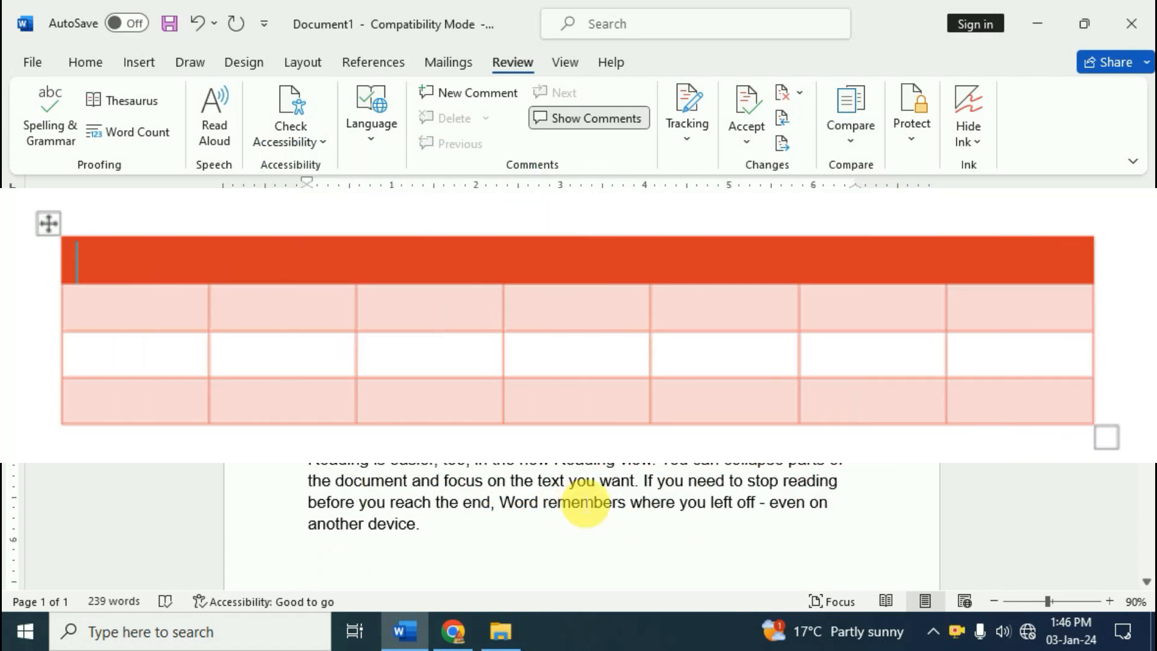
scroll(587, 504, "up", 2)
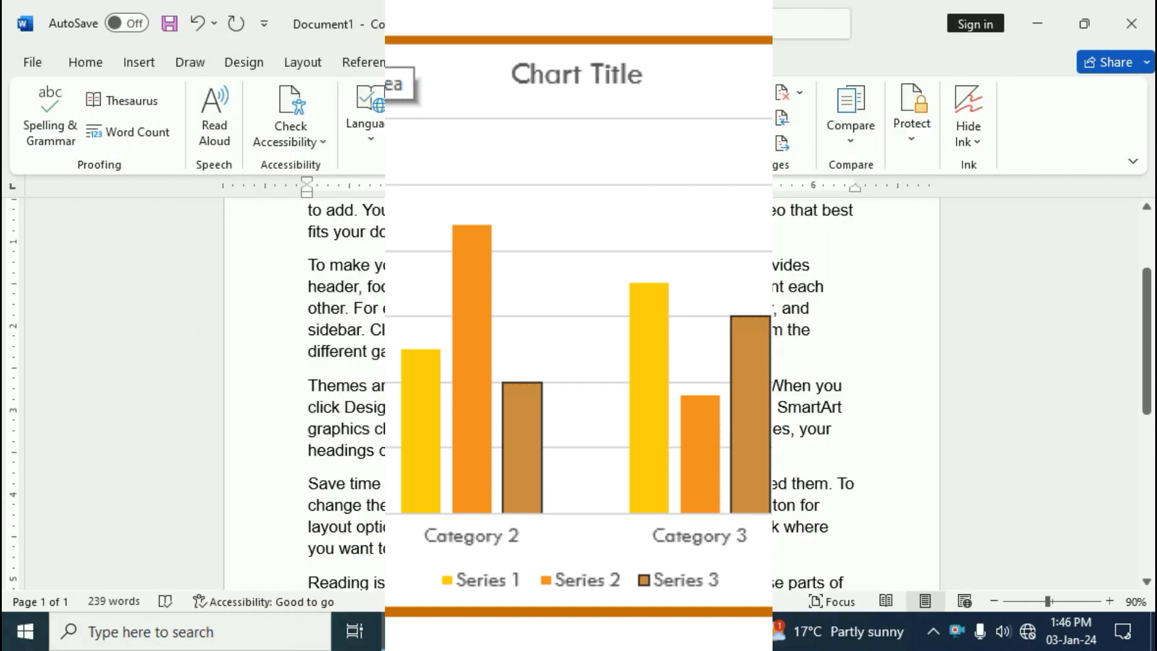
scroll(595, 533, "up", 2)
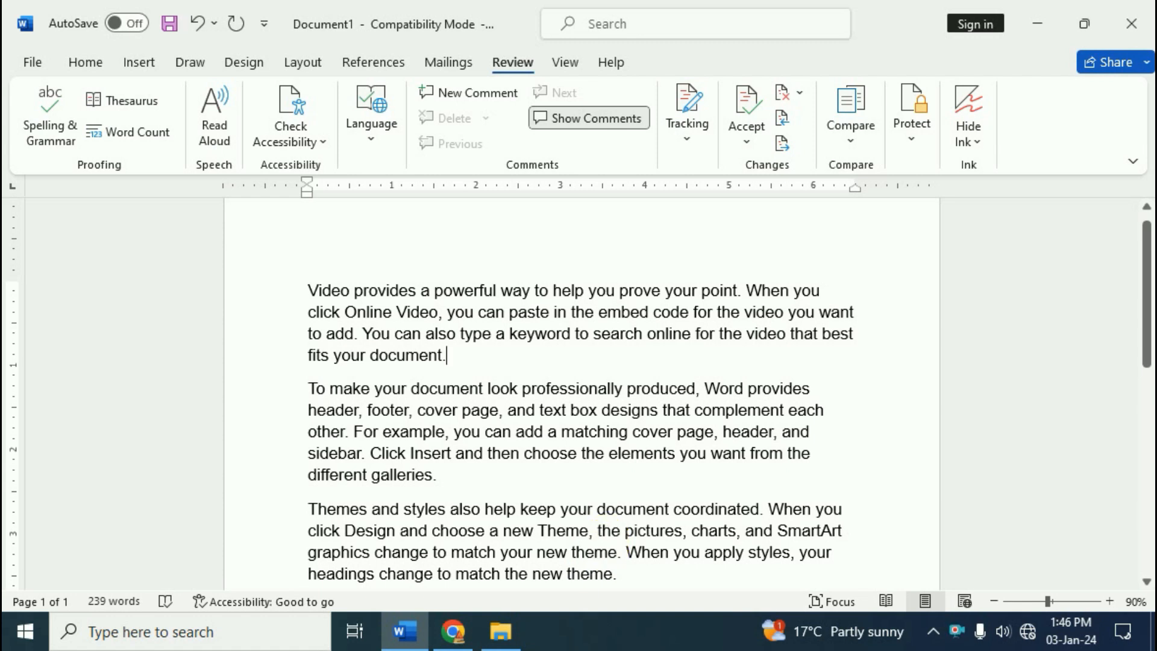
Insert a picture from this device on a new line below the first paragraph and resize it to about 1.71" high by 1.89" wide
key("Return")
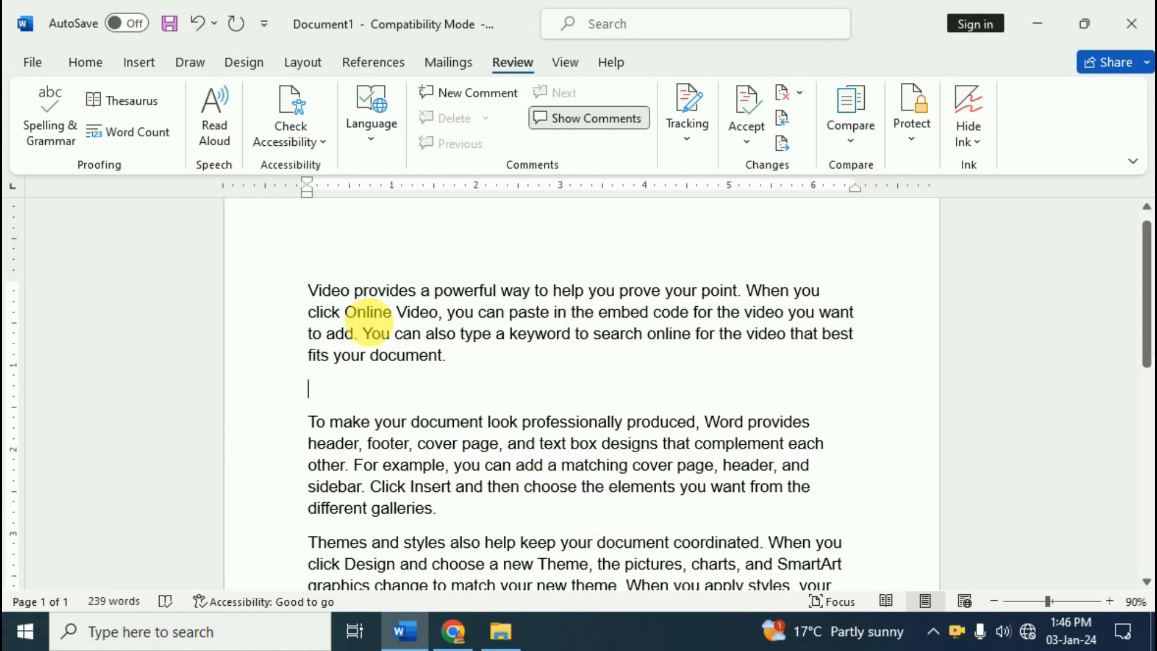
left_click(131, 61)
left_click(218, 130)
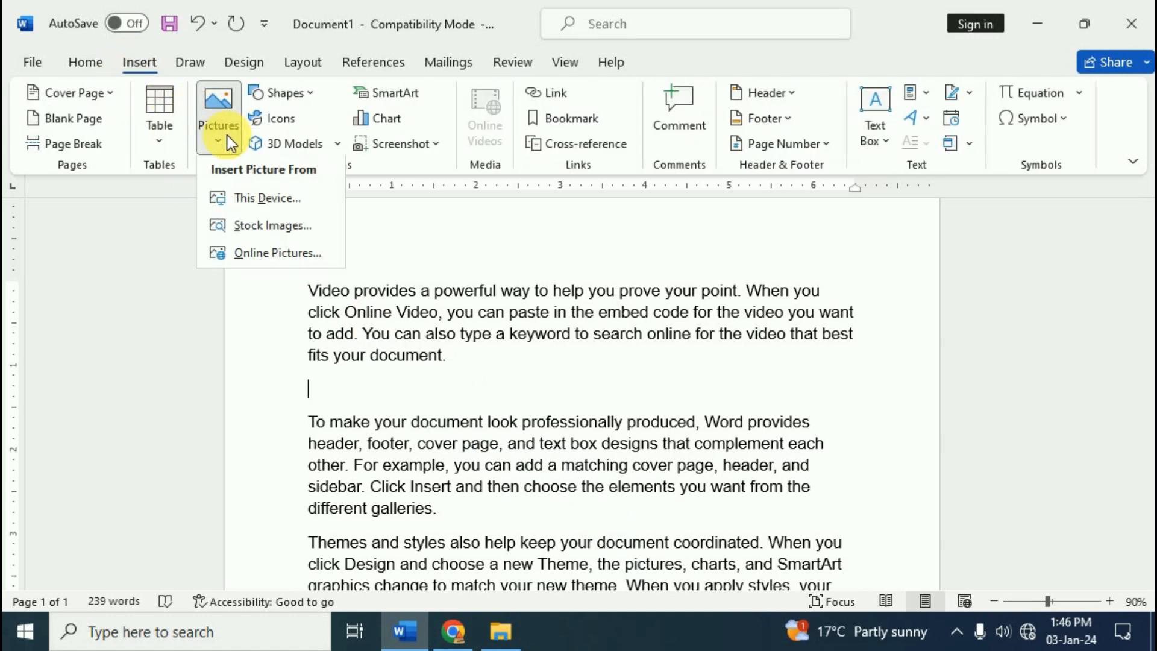
left_click(266, 203)
left_click(343, 271)
left_click(509, 443)
left_click_drag(307, 378, 480, 499)
Add two blank lines above the "Themes and styles" paragraph and draw an oval about 0.64" high by 1.19" wide there
scroll(581, 491, "down", 4)
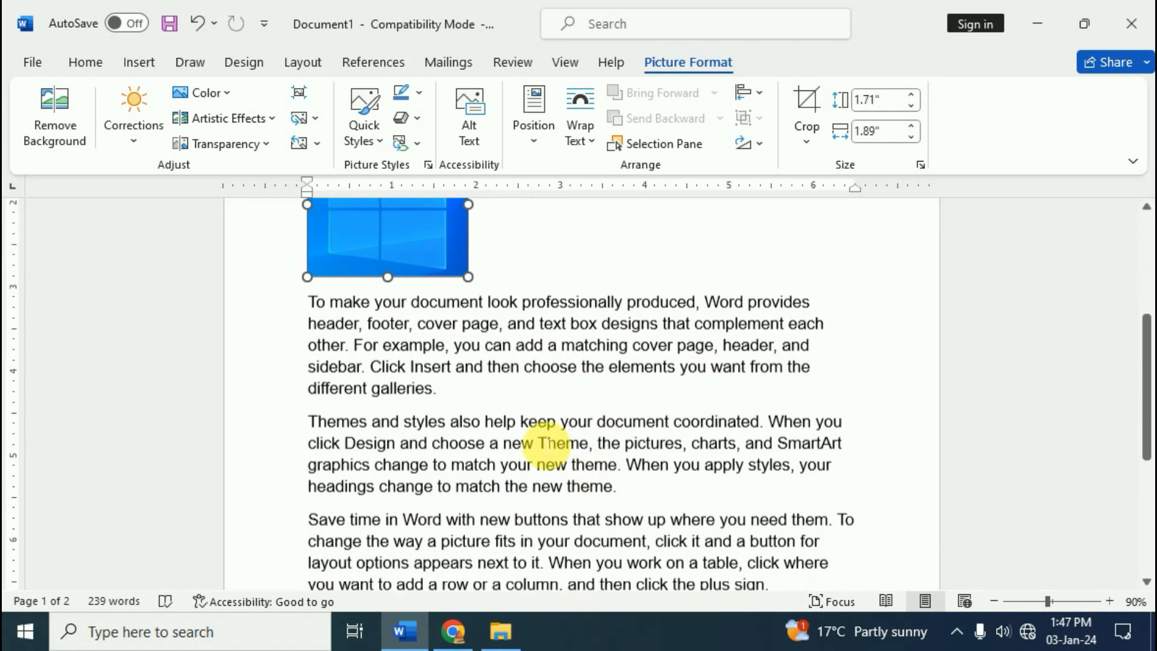
left_click(315, 422)
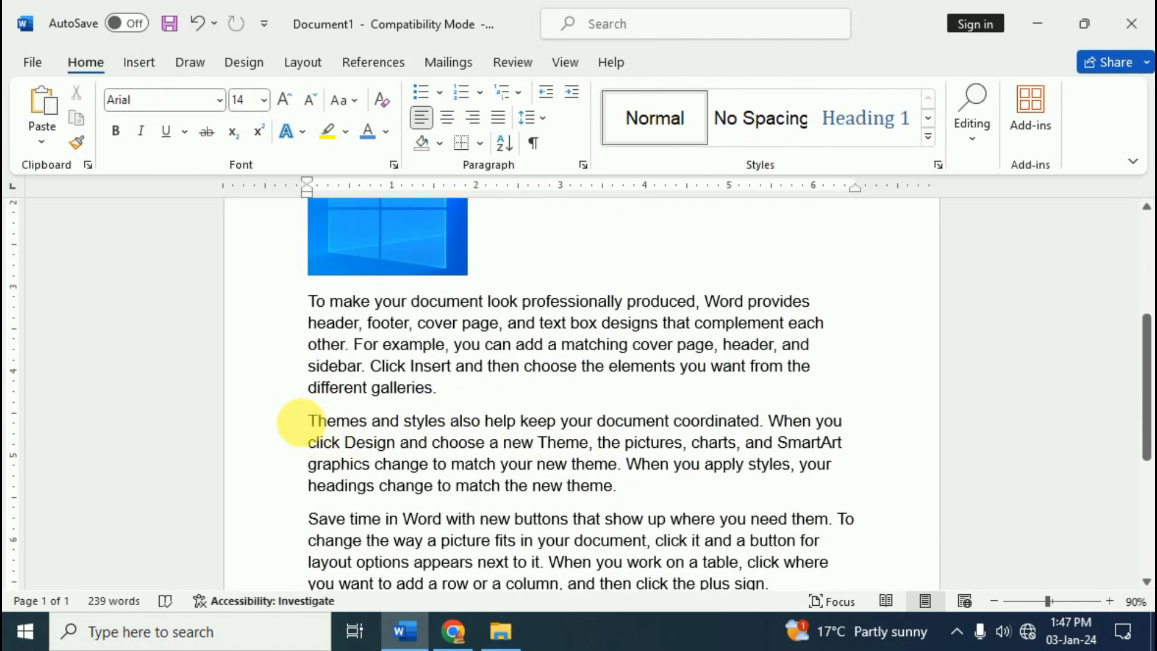
key("Return")
key("Return")
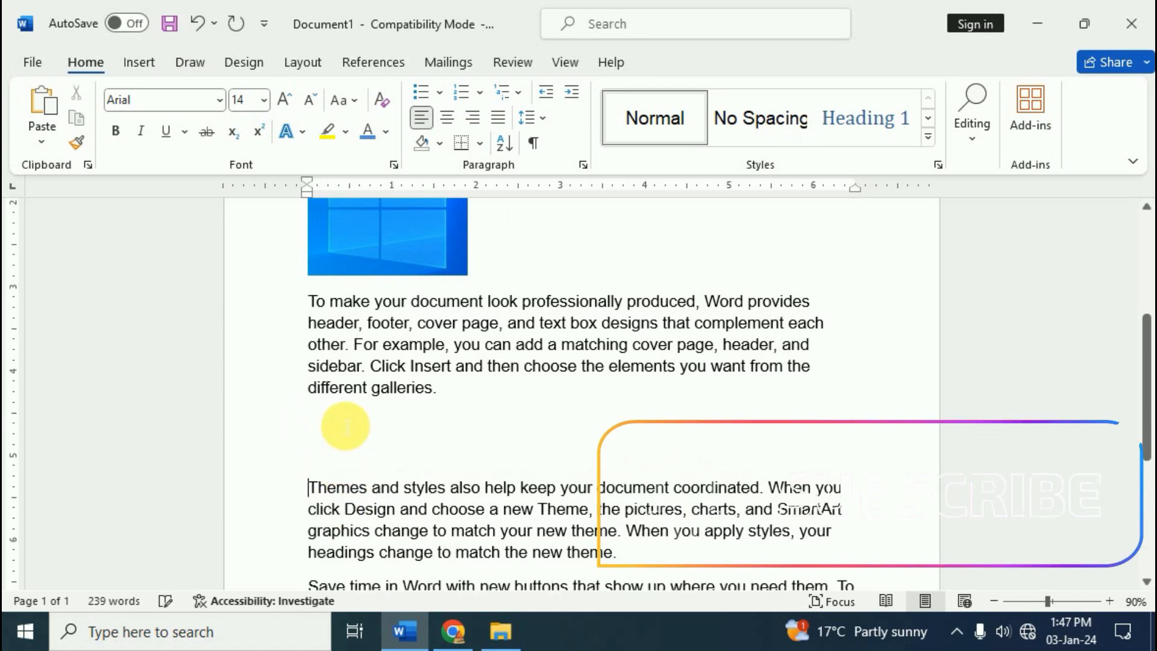
left_click(343, 422)
left_click(145, 62)
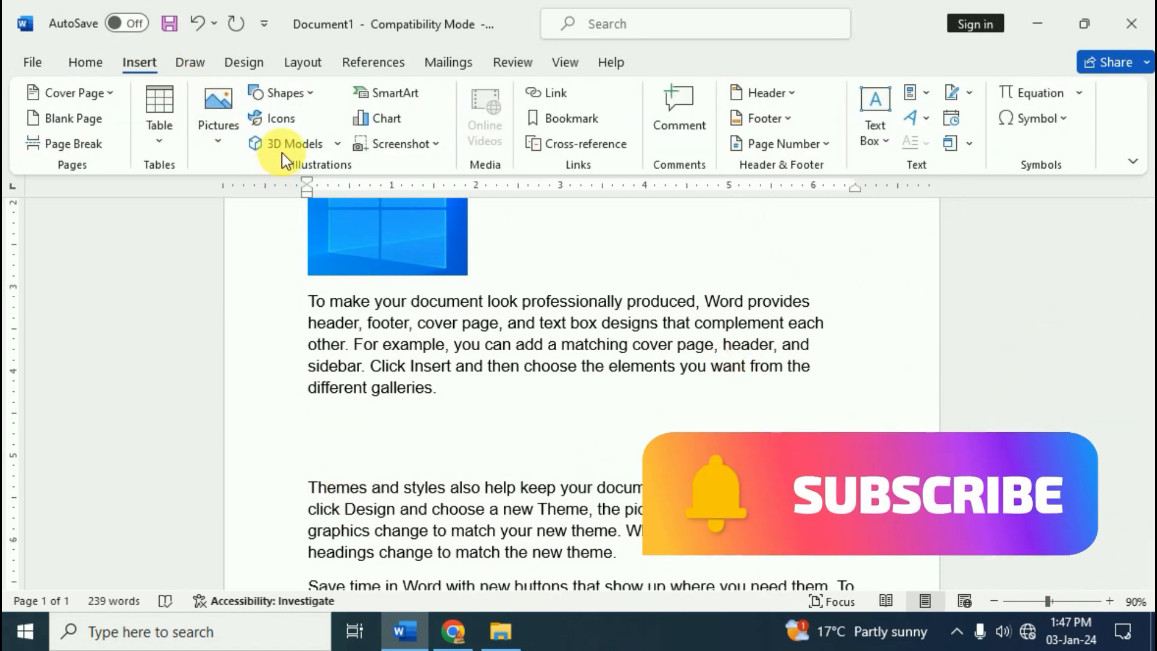
left_click(314, 91)
left_click(334, 143)
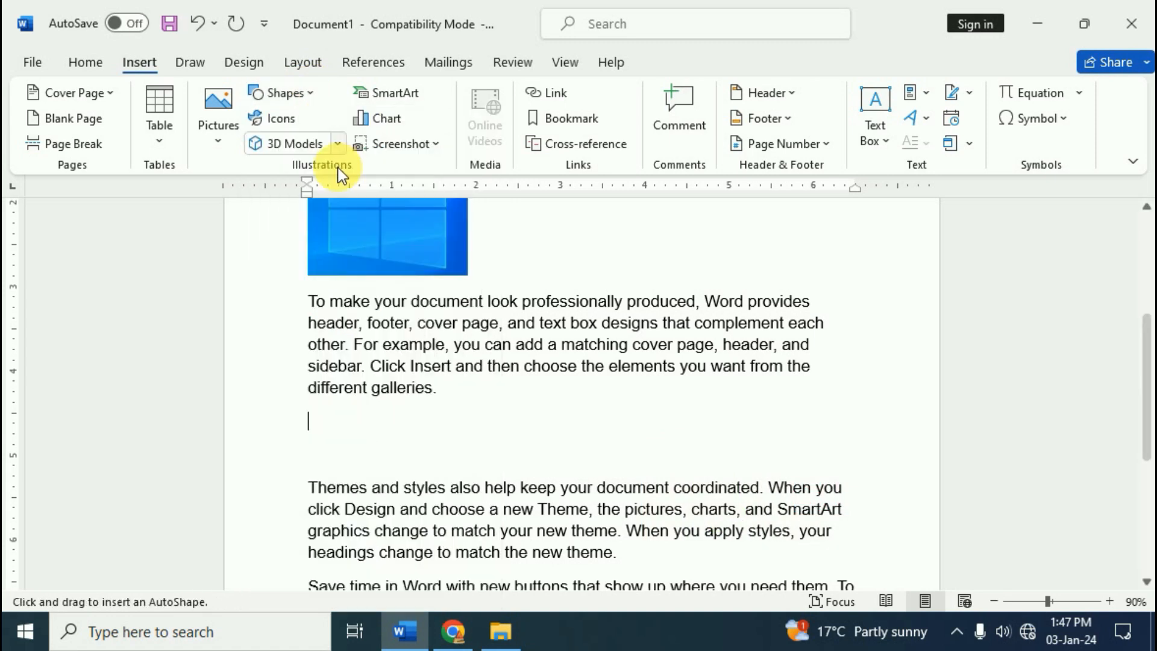
left_click_drag(346, 422, 452, 483)
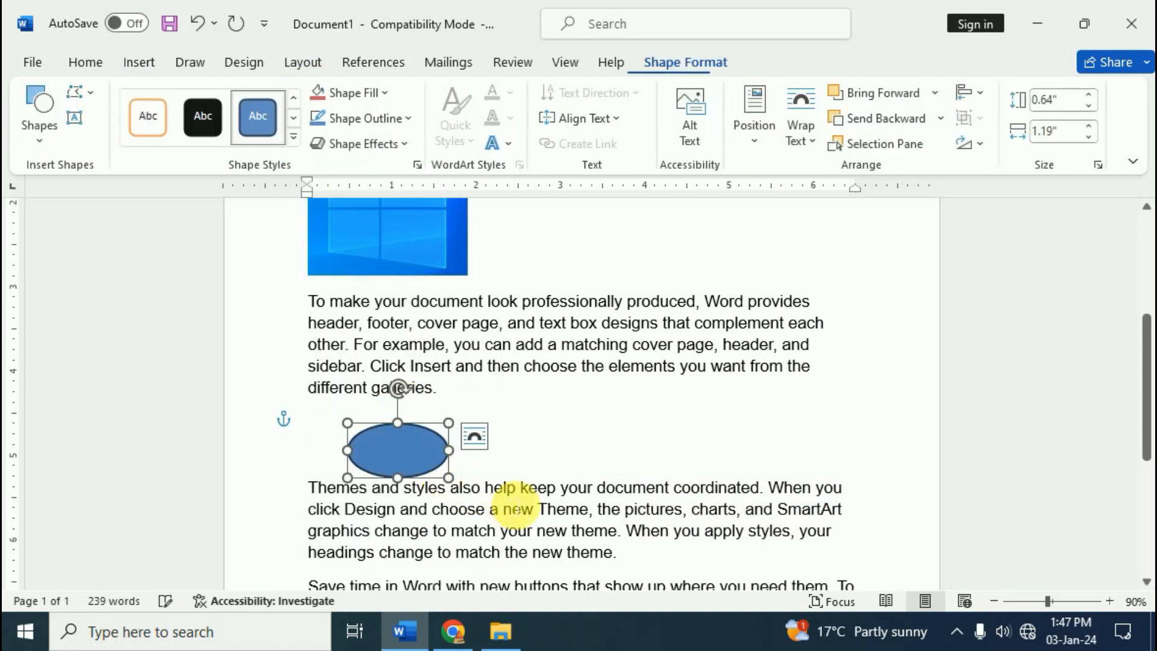
Select the inserted picture, run Check Accessibility on the document, and examine the reported errors
scroll(659, 517, "up", 3)
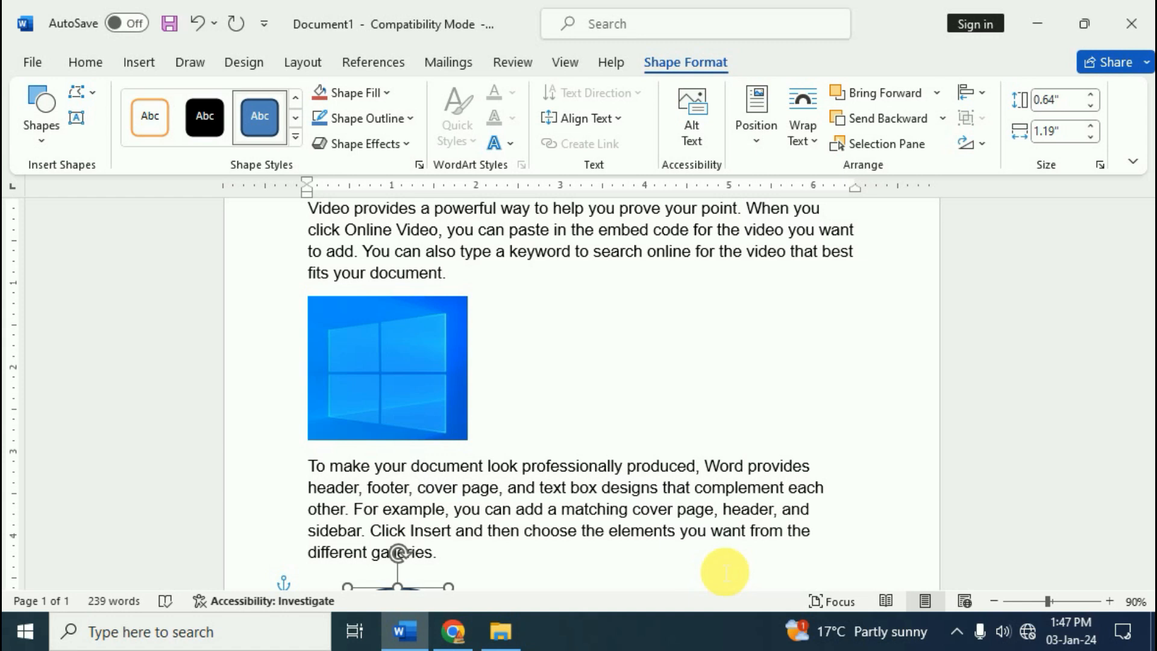
left_click(452, 320)
scroll(571, 354, "up", 2)
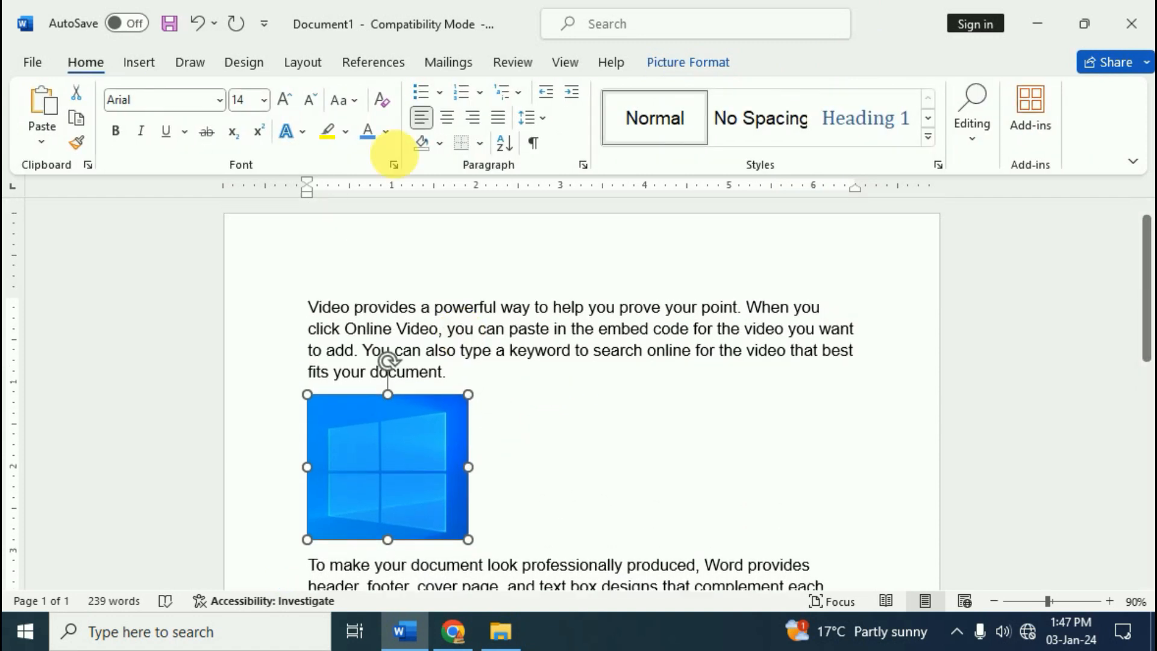
left_click(513, 63)
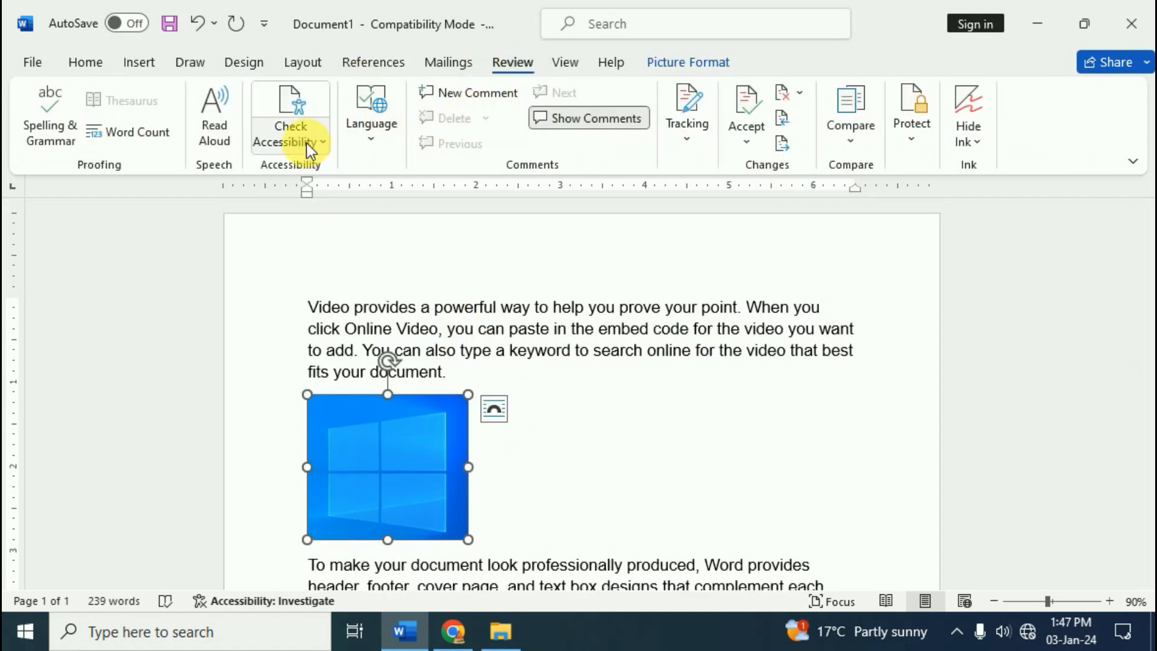
left_click(309, 147)
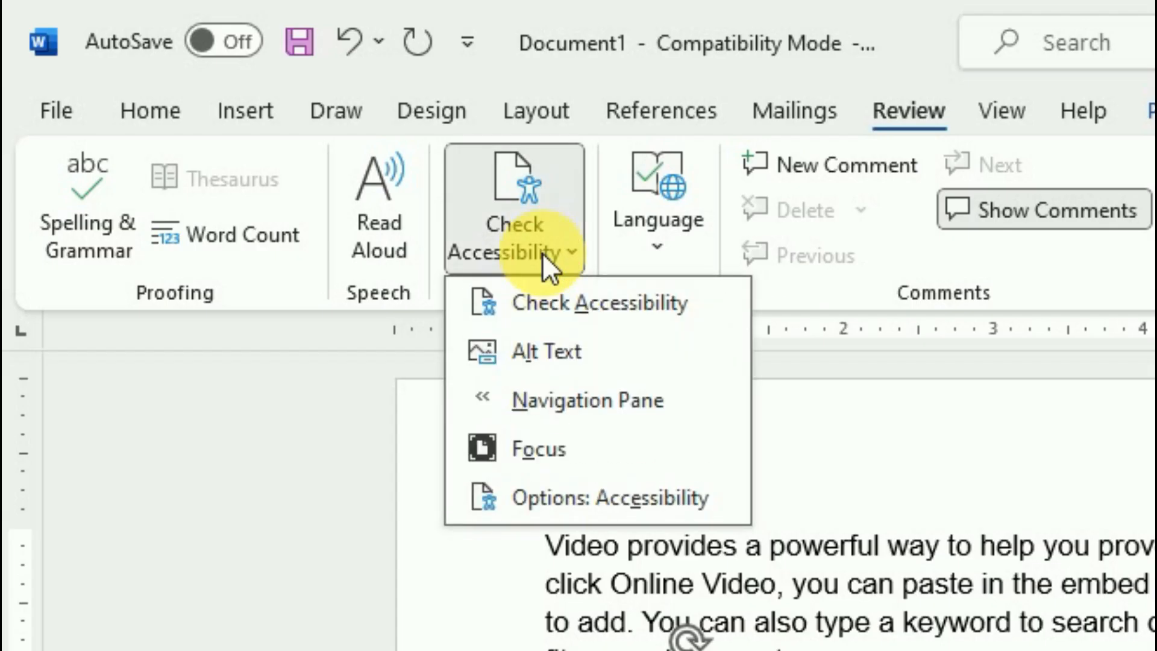
left_click(639, 310)
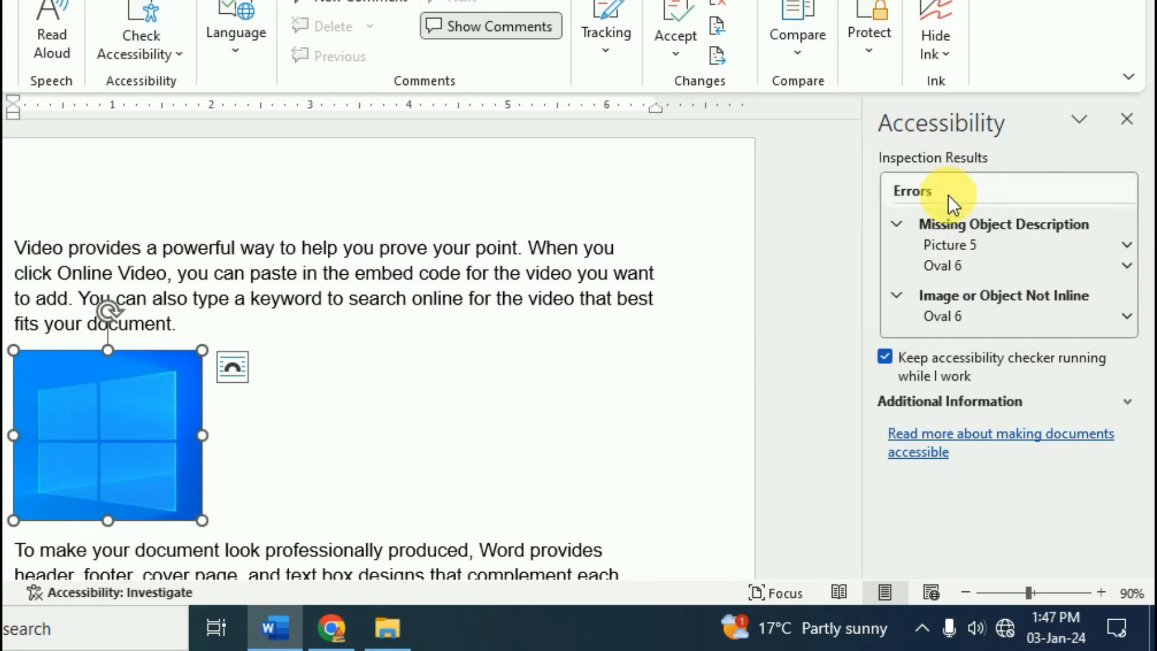
scroll(341, 392, "down", 1)
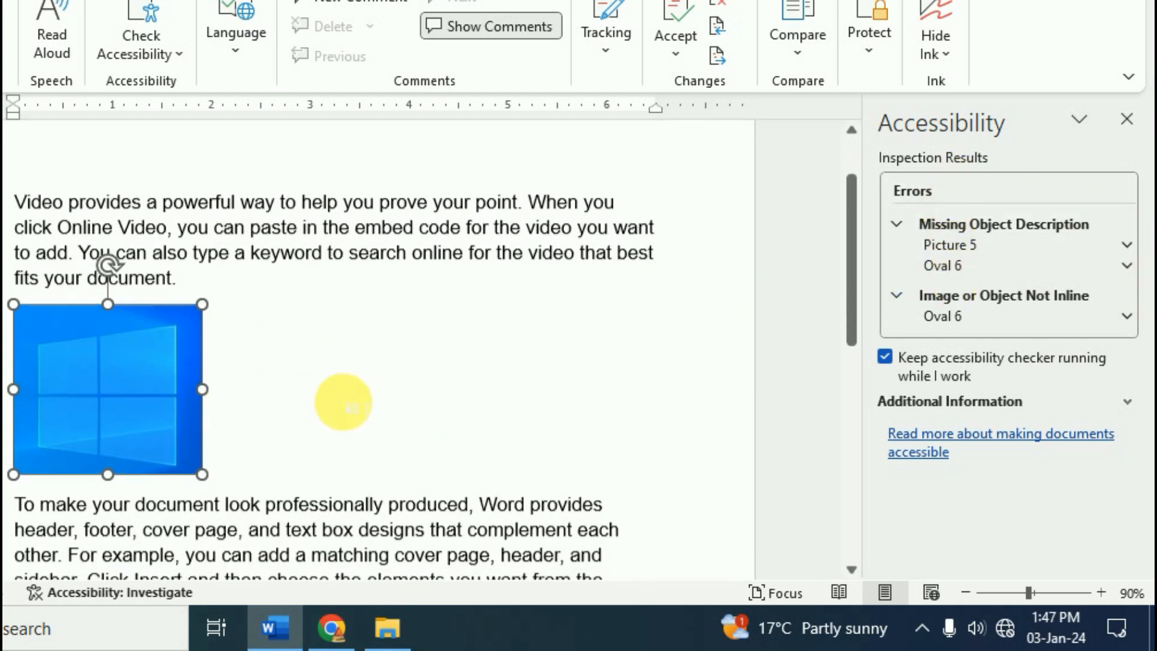
scroll(392, 434, "up", 1)
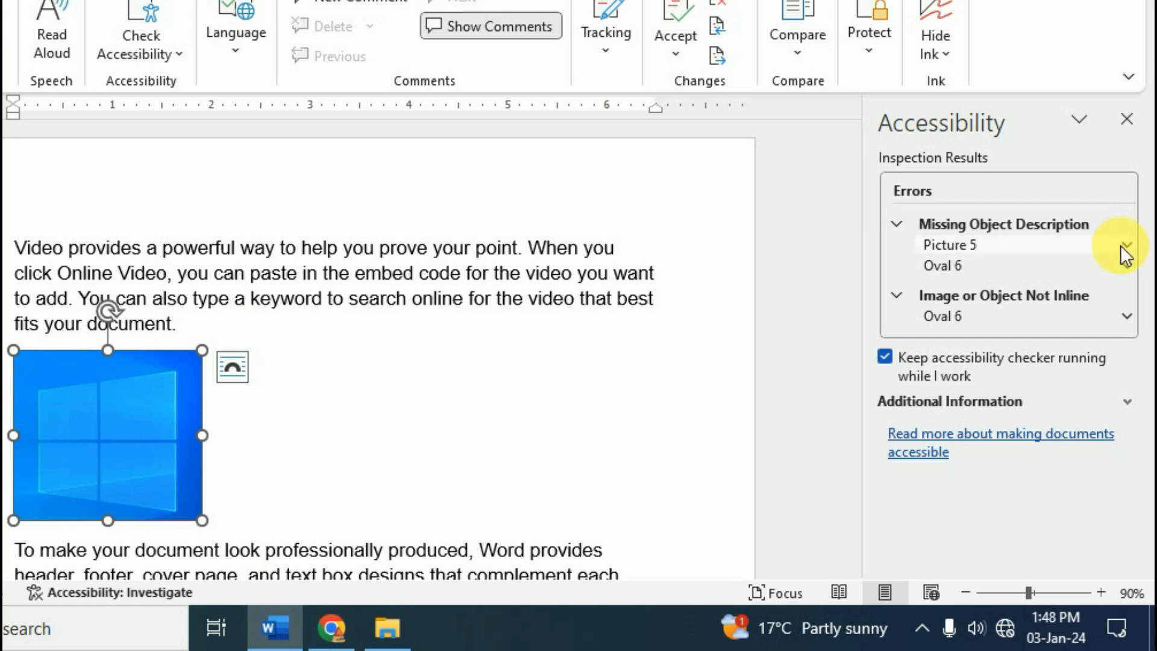
Add the alt text description "sfd" to the picture flagged for a missing object description
left_click(1126, 246)
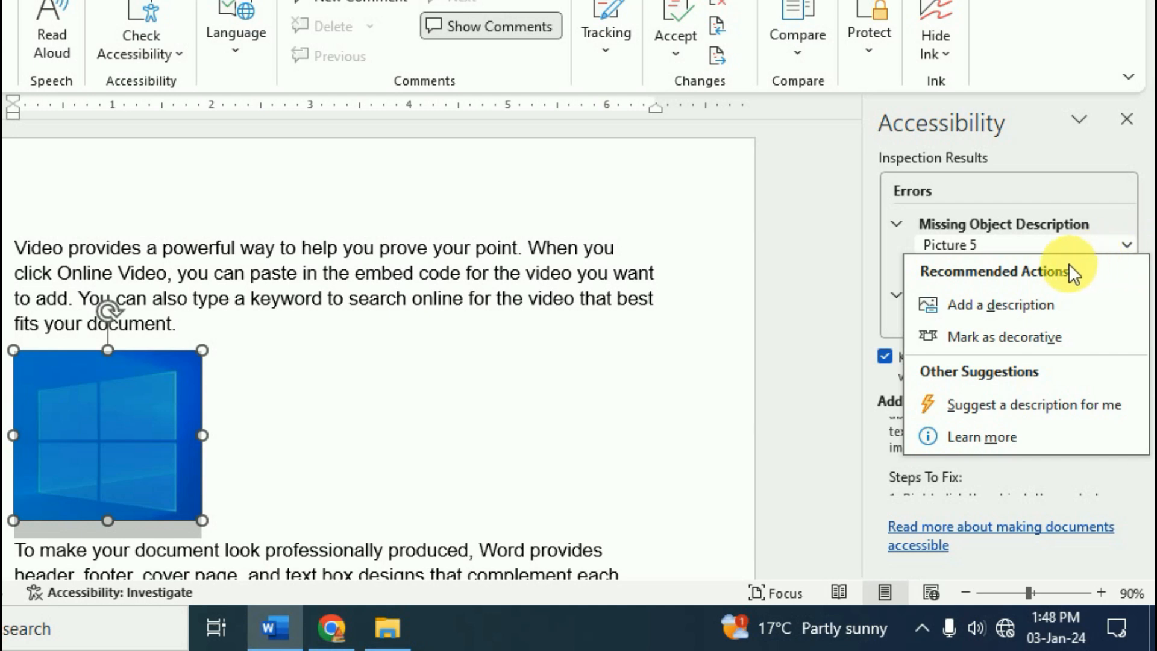
left_click(1026, 309)
left_click(902, 380)
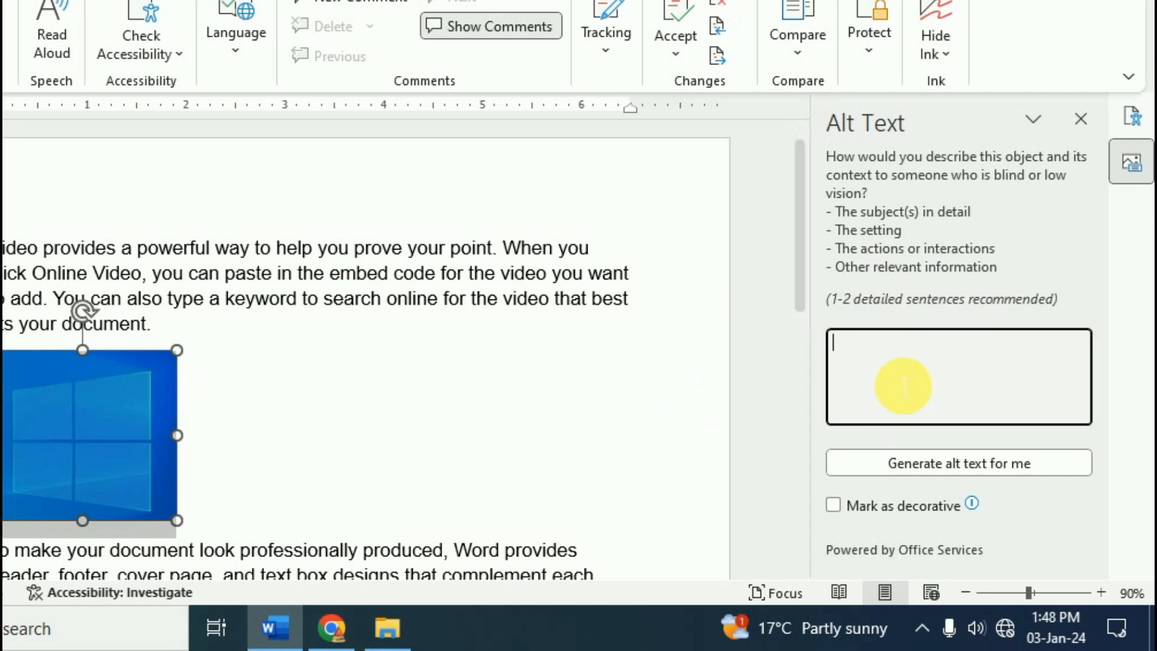
type("sfd")
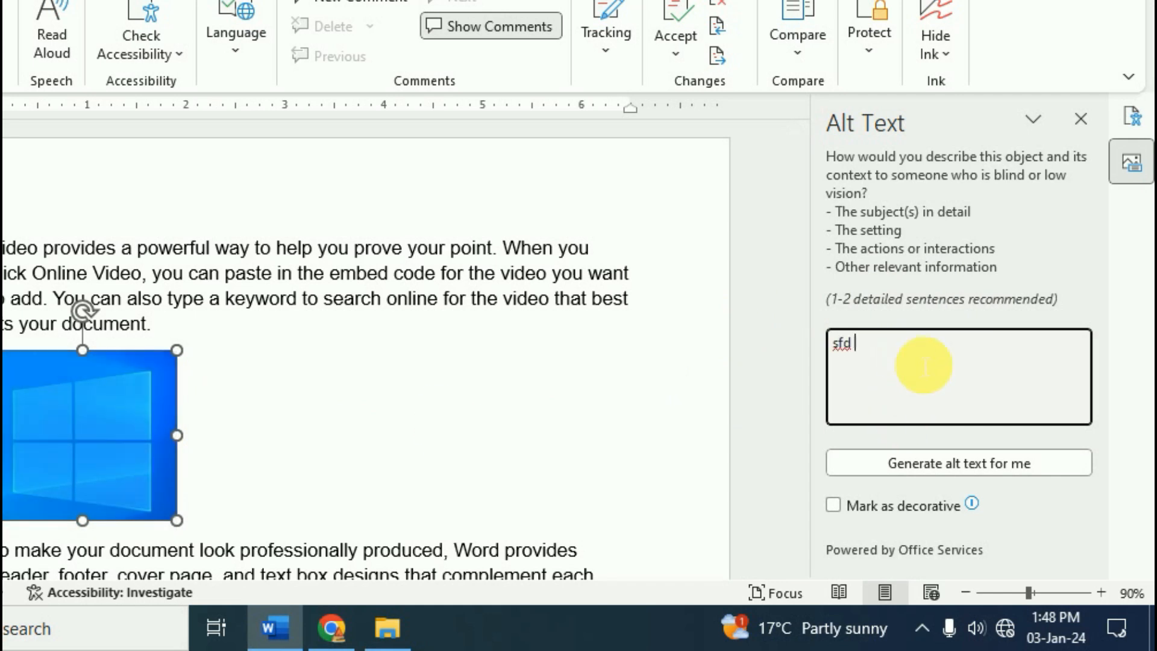
left_click(1079, 120)
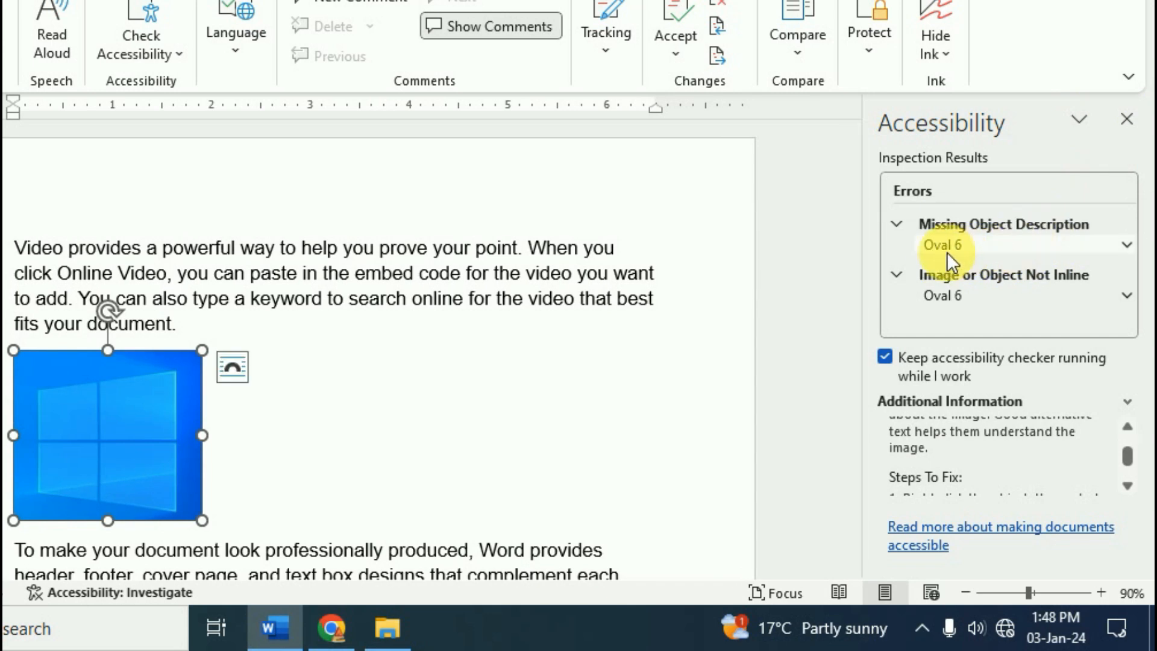
Mark the oval flagged for a missing object description as decorative
left_click(1127, 245)
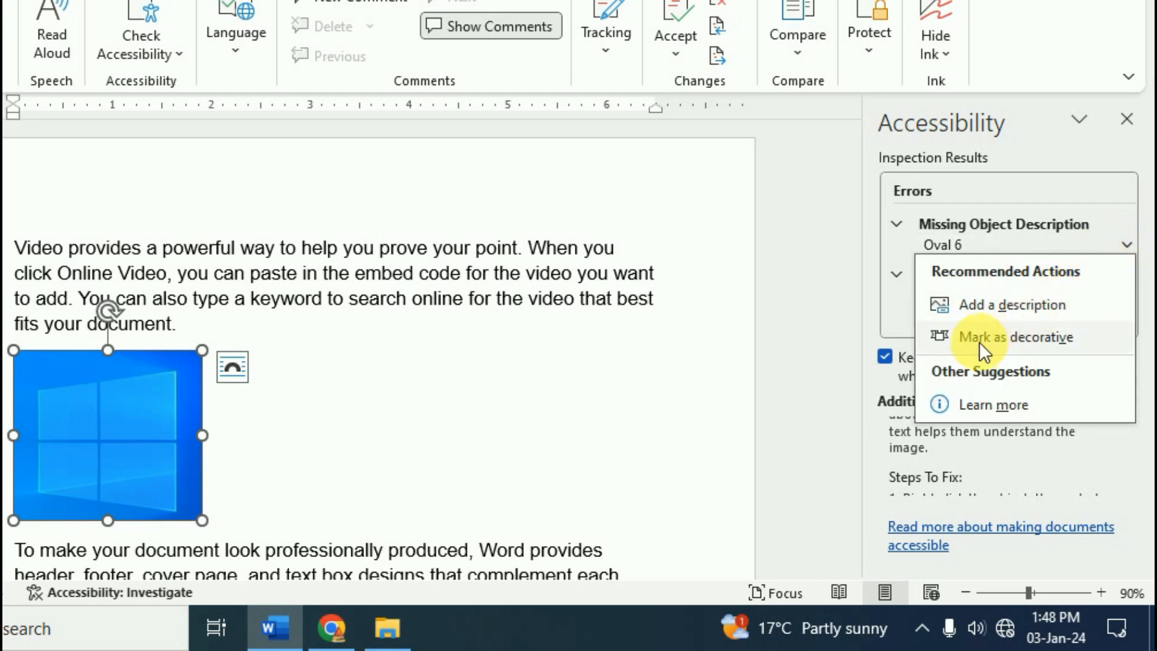
left_click(1026, 343)
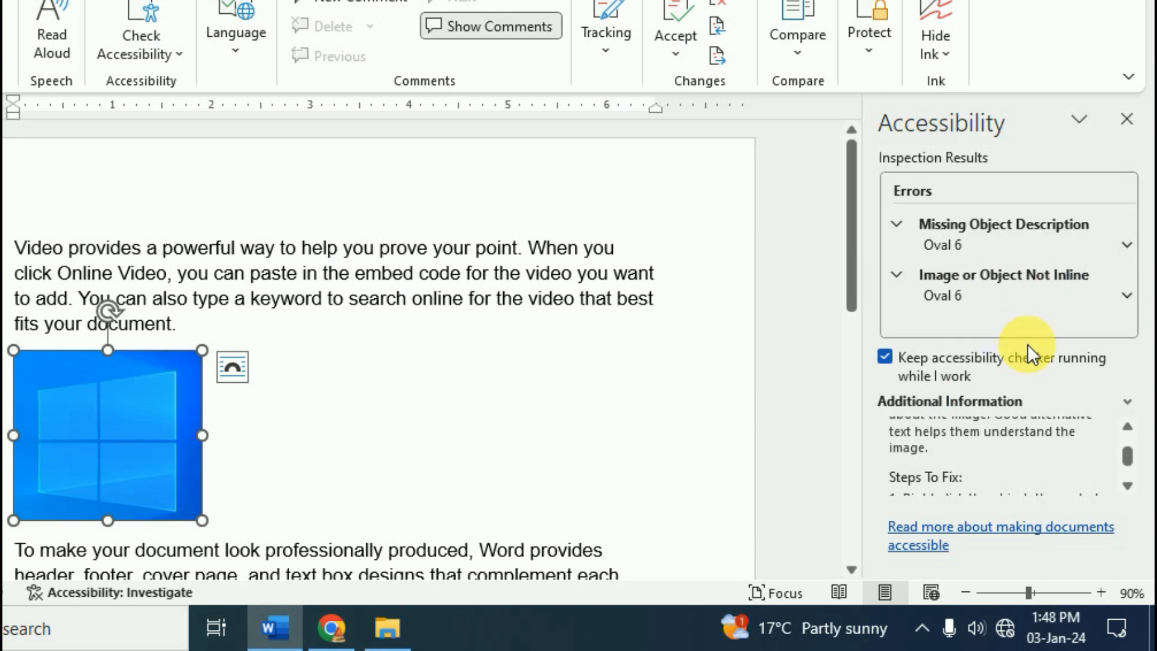
left_click(1129, 250)
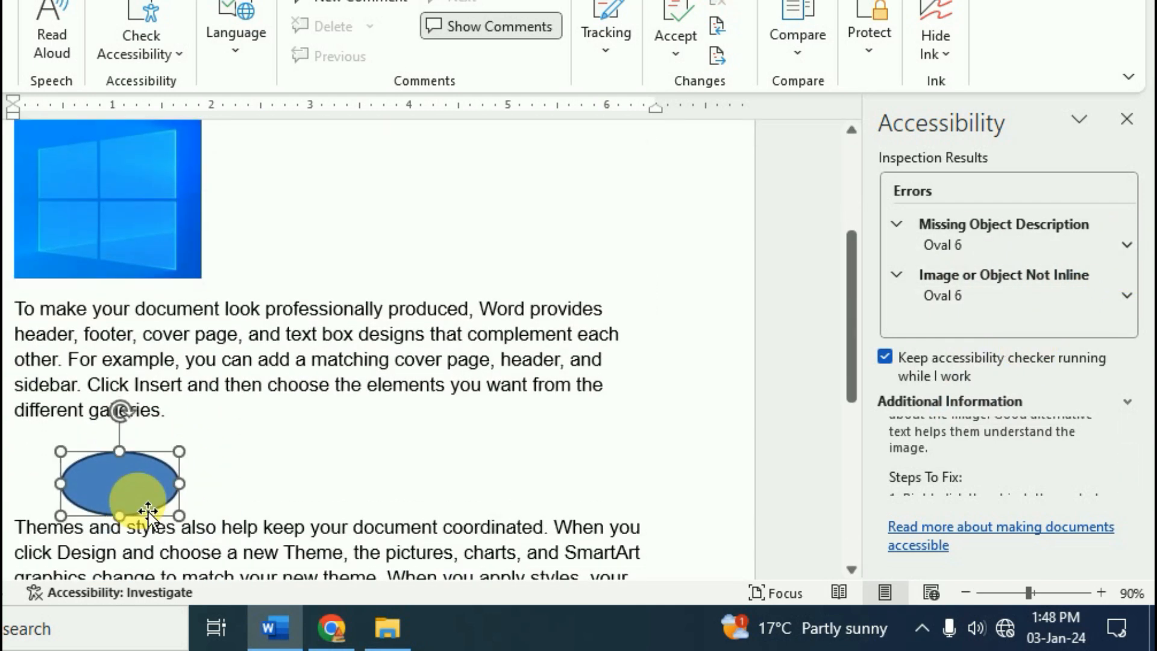
left_click(1126, 245)
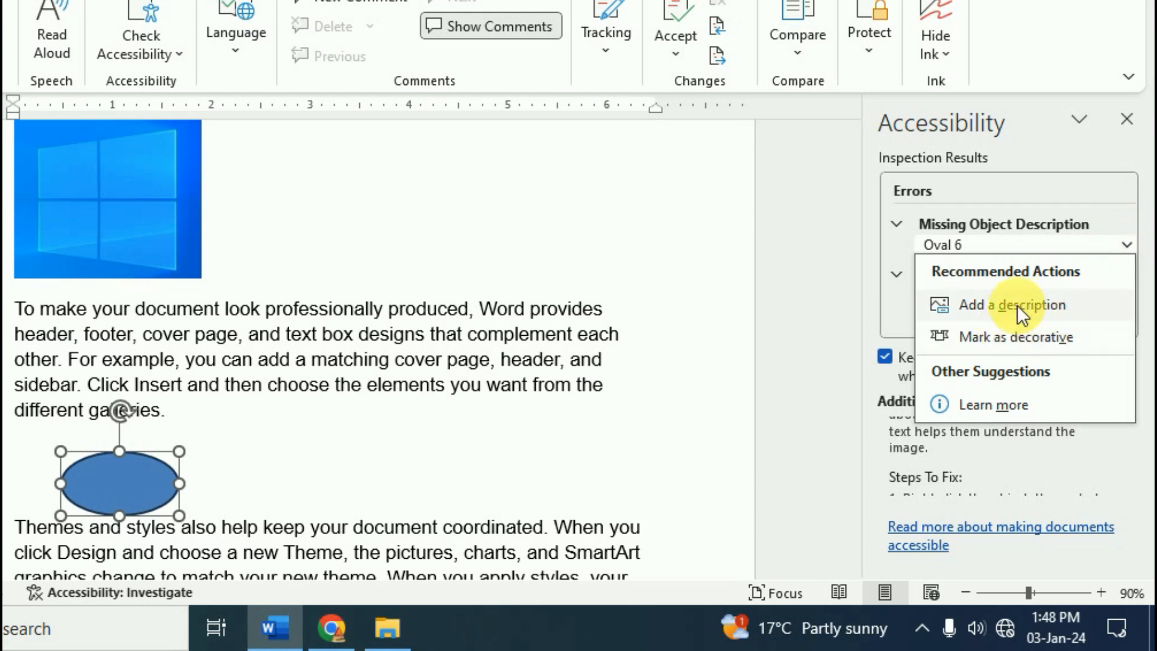
left_click(1040, 343)
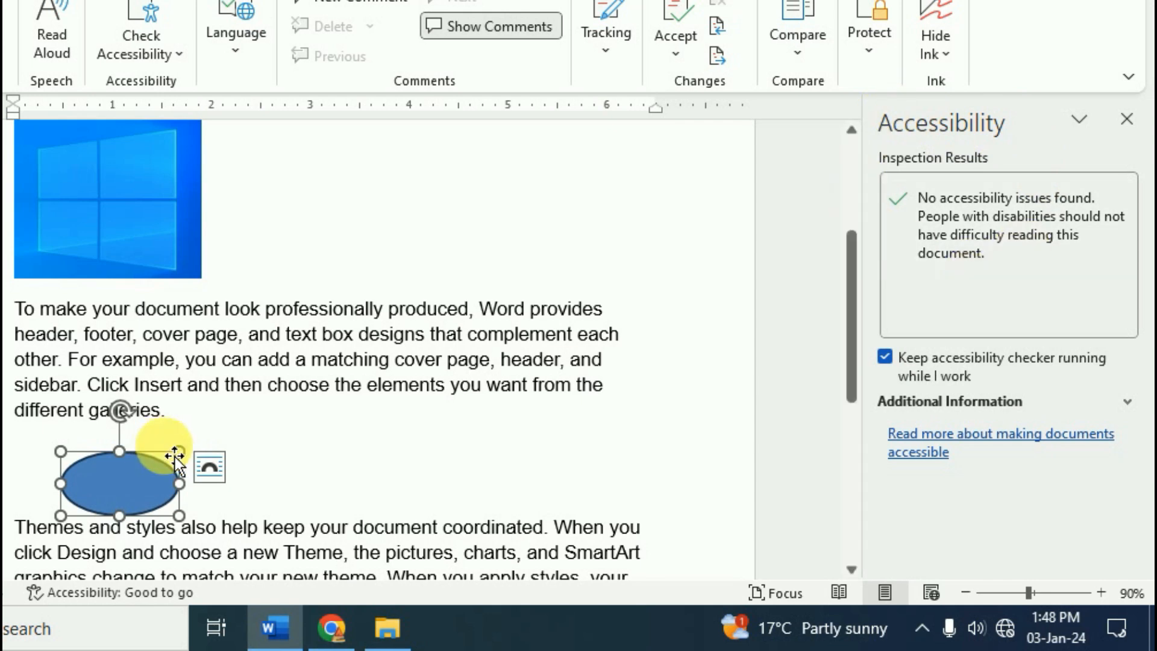
scroll(163, 422, "up", 3)
left_click(142, 419)
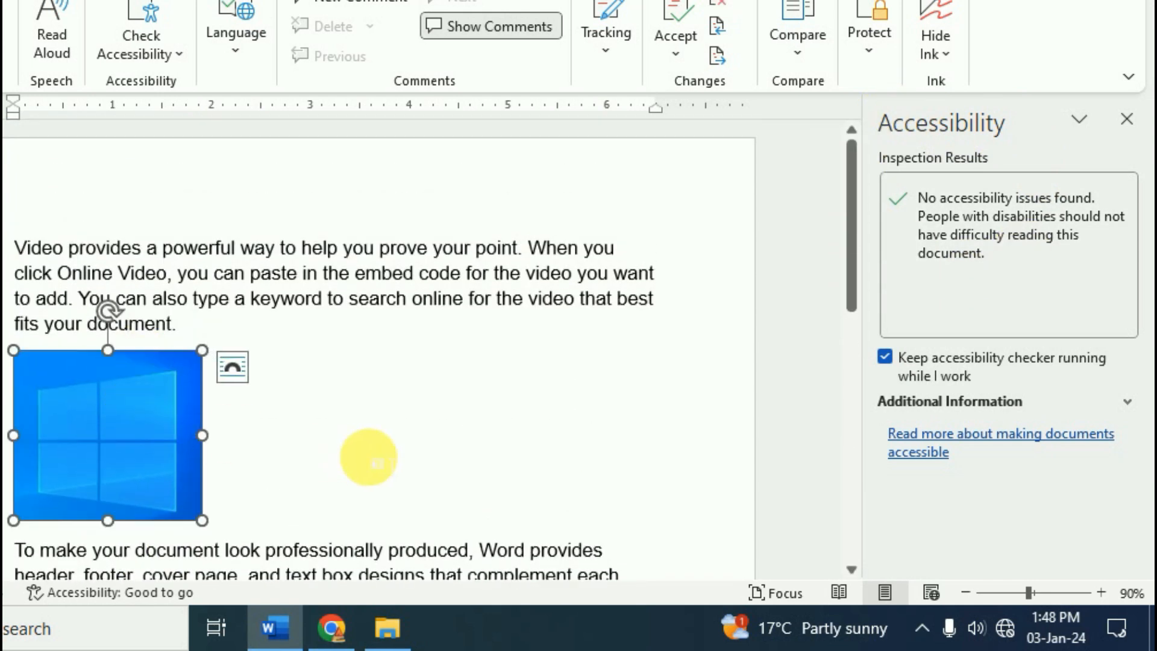
scroll(369, 462, "down", 5)
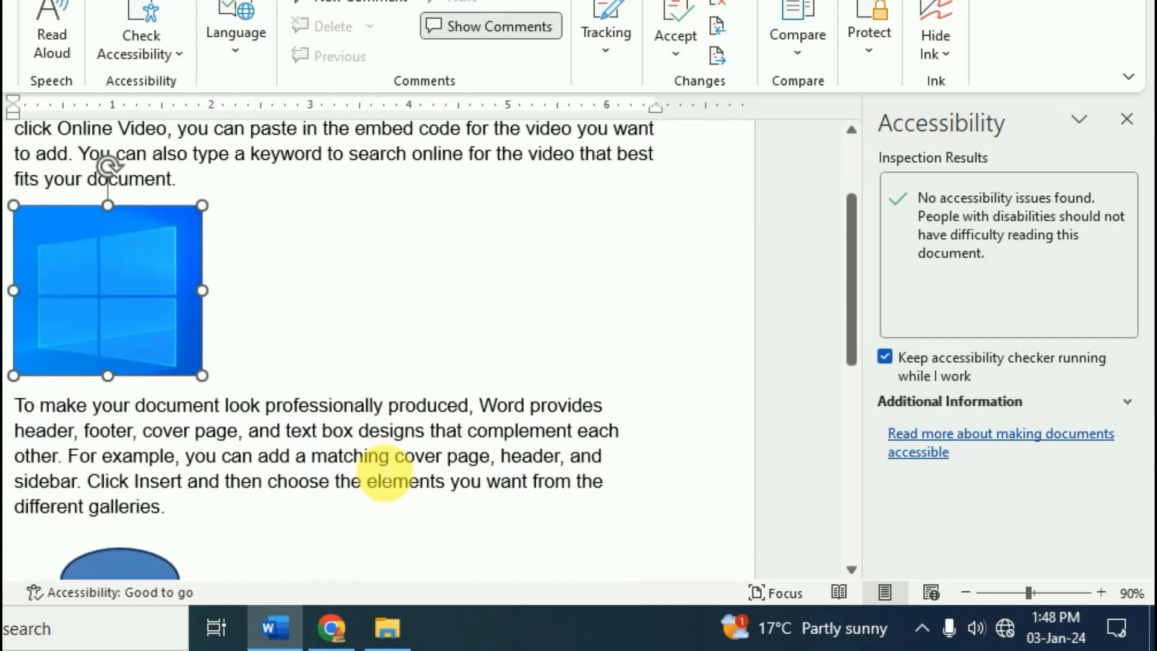
Open the Alt Text settings for the inserted picture and examine its description and decorative options
left_click(134, 435)
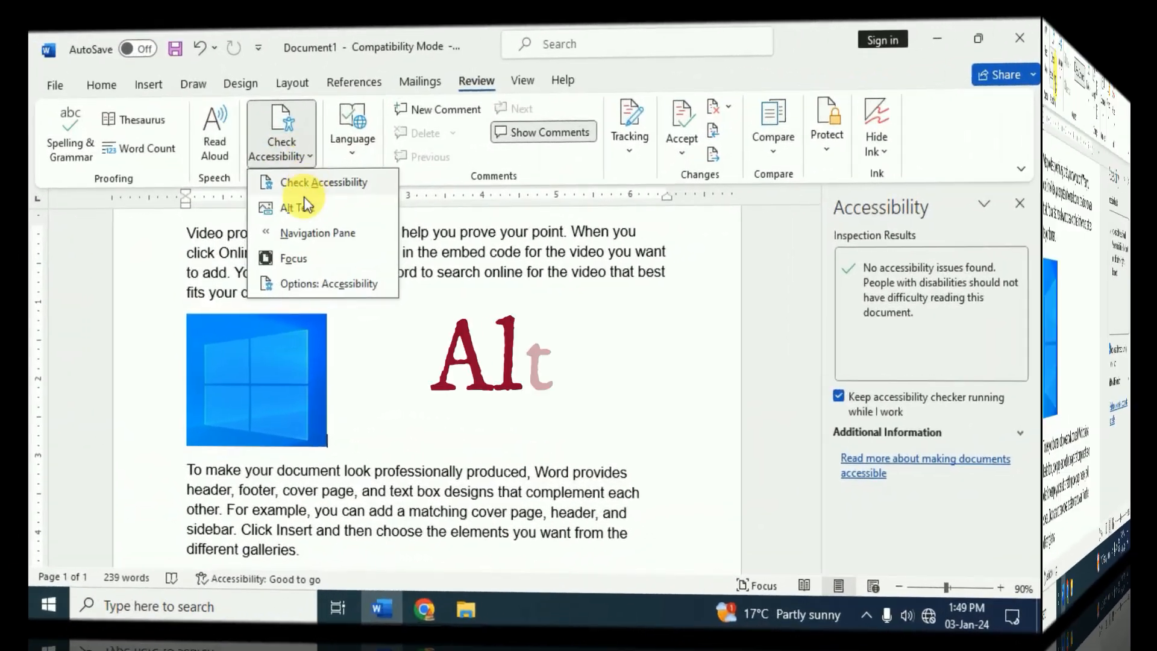
left_click(304, 199)
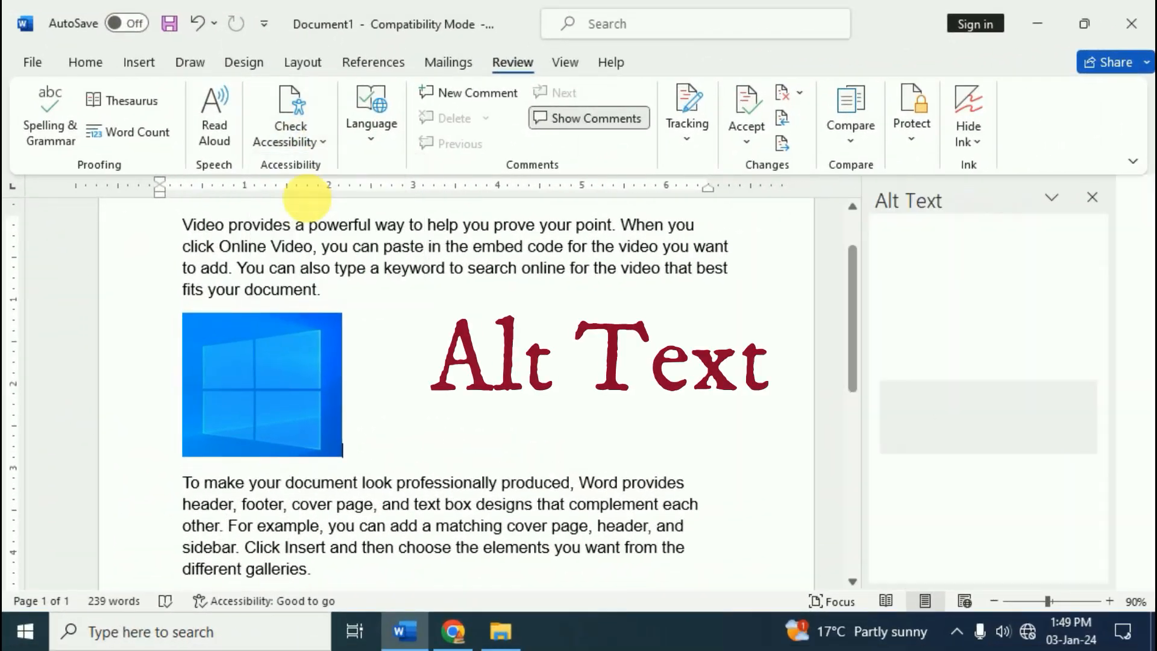
left_click(200, 354)
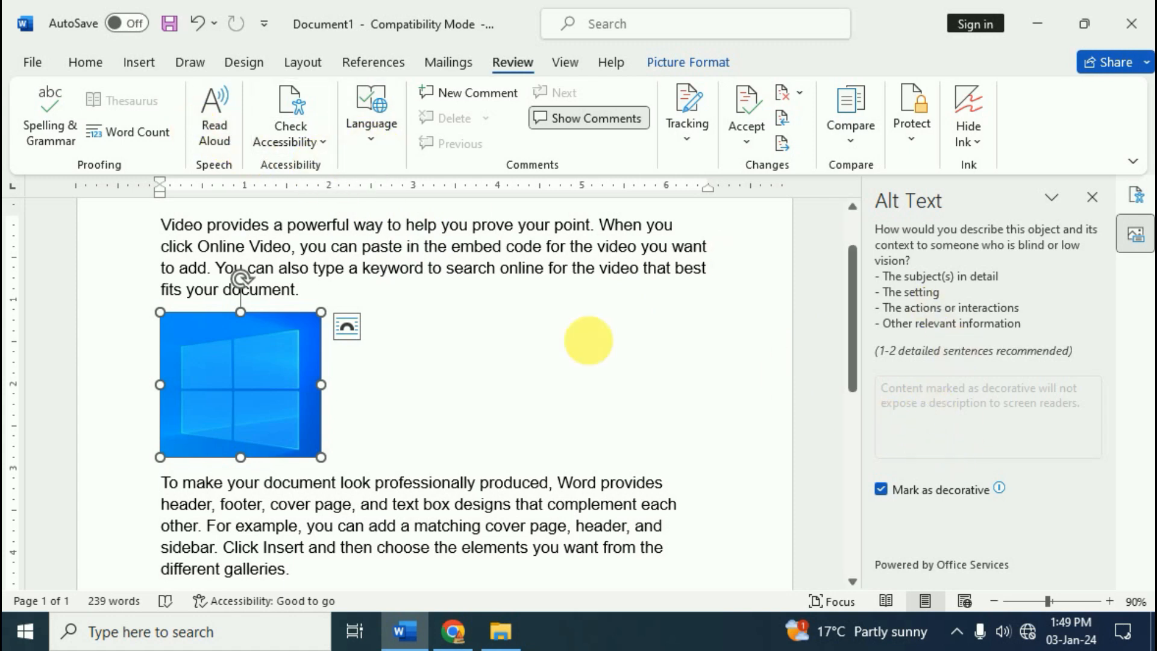
left_click(310, 143)
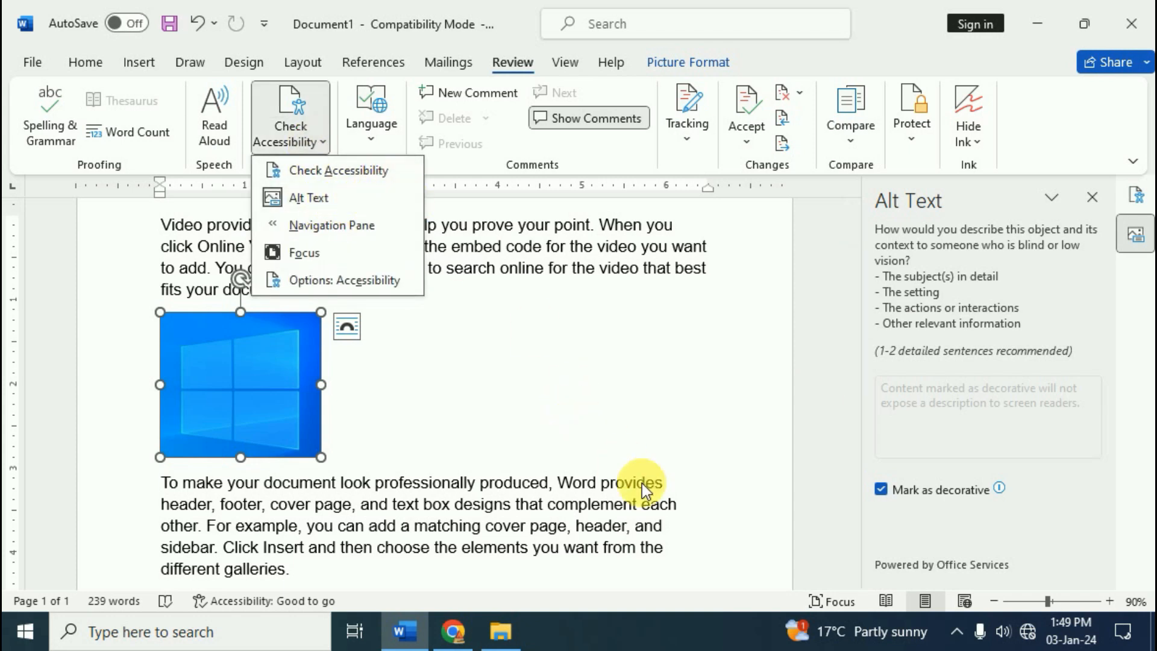
left_click(932, 402)
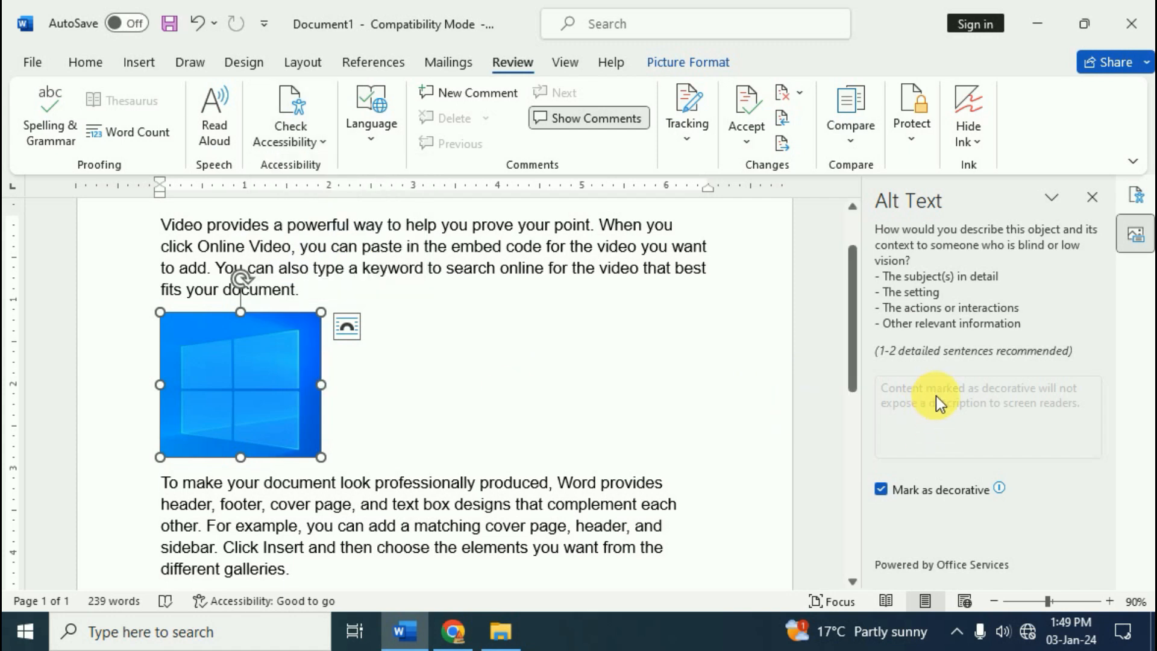
Show the Navigation pane beside the document and check its setting among the view options
left_click(310, 142)
left_click(313, 235)
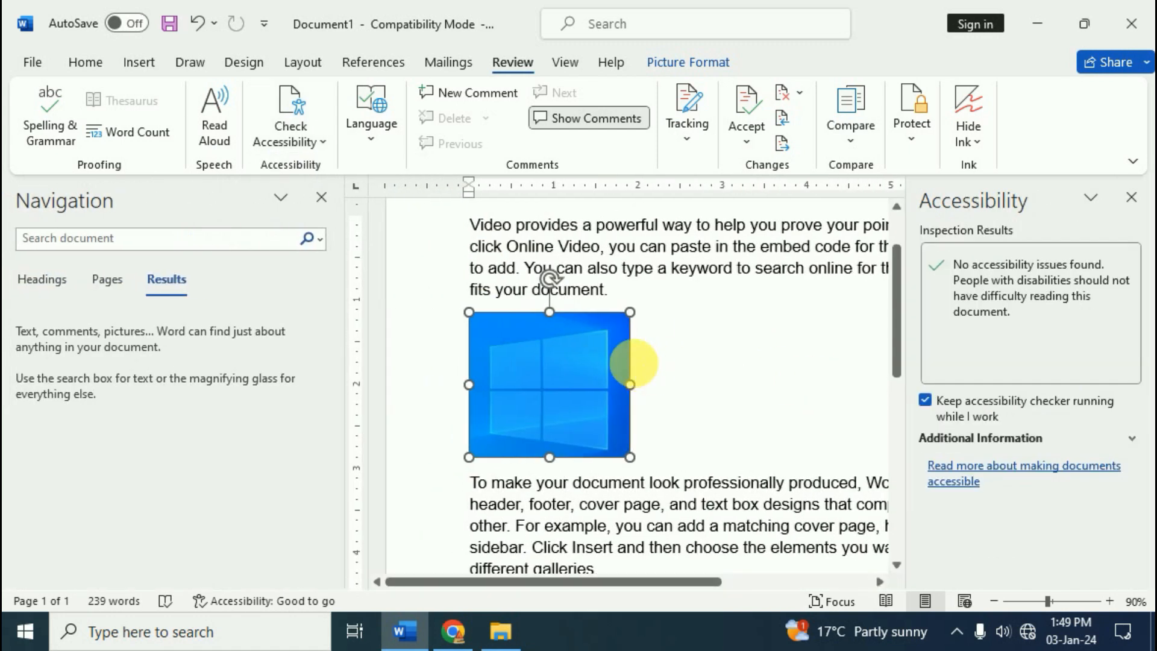
left_click(558, 61)
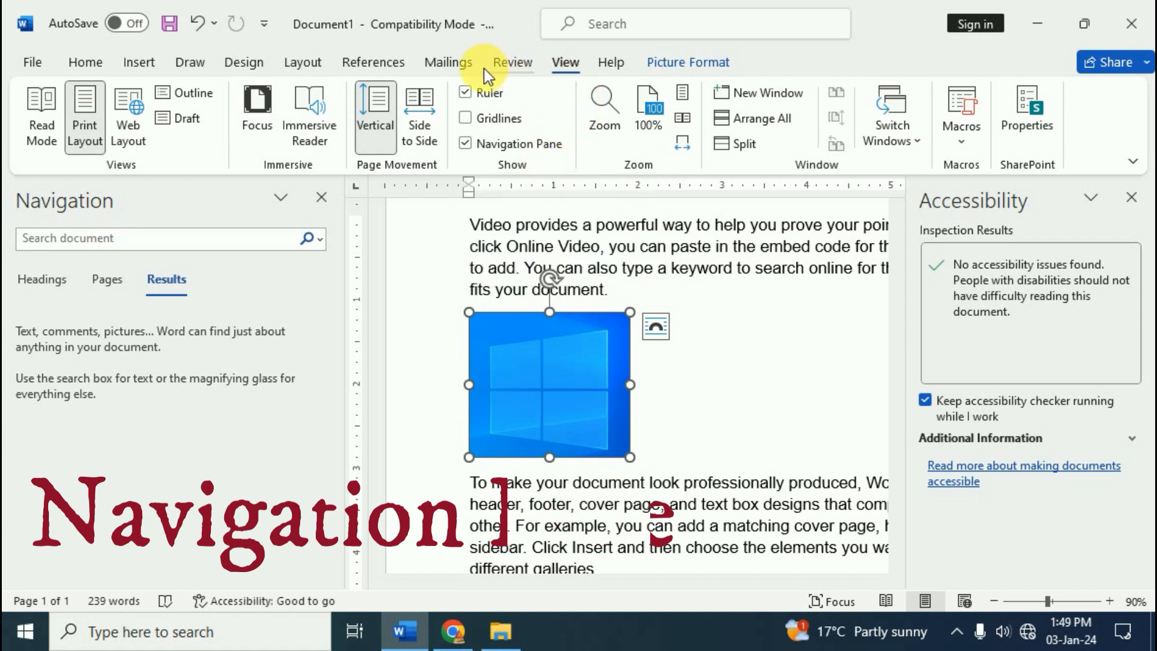
left_click(509, 69)
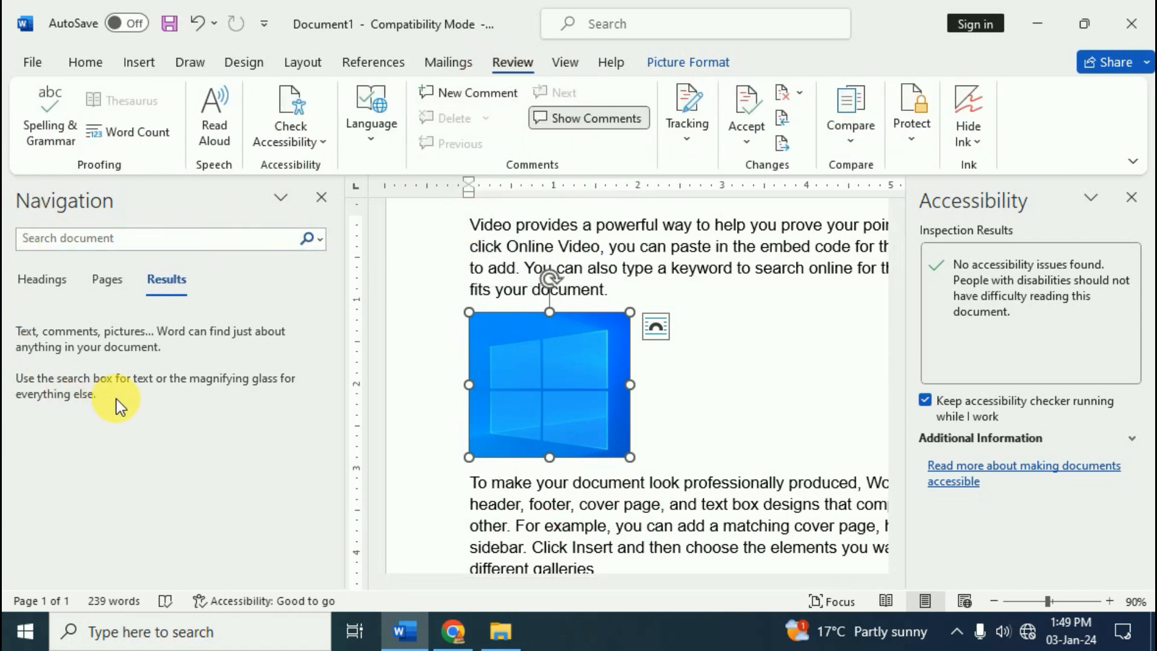
Look through the Headings, Pages and Results views of the Navigation pane, and close the pane
left_click(43, 282)
left_click(106, 283)
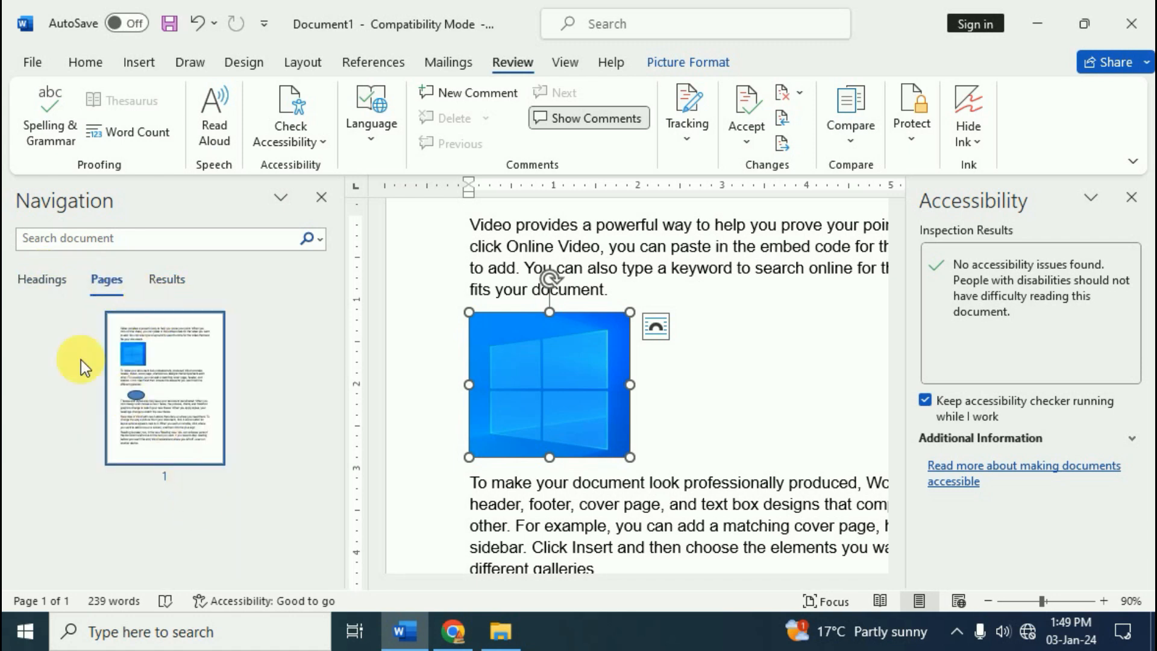
left_click(52, 280)
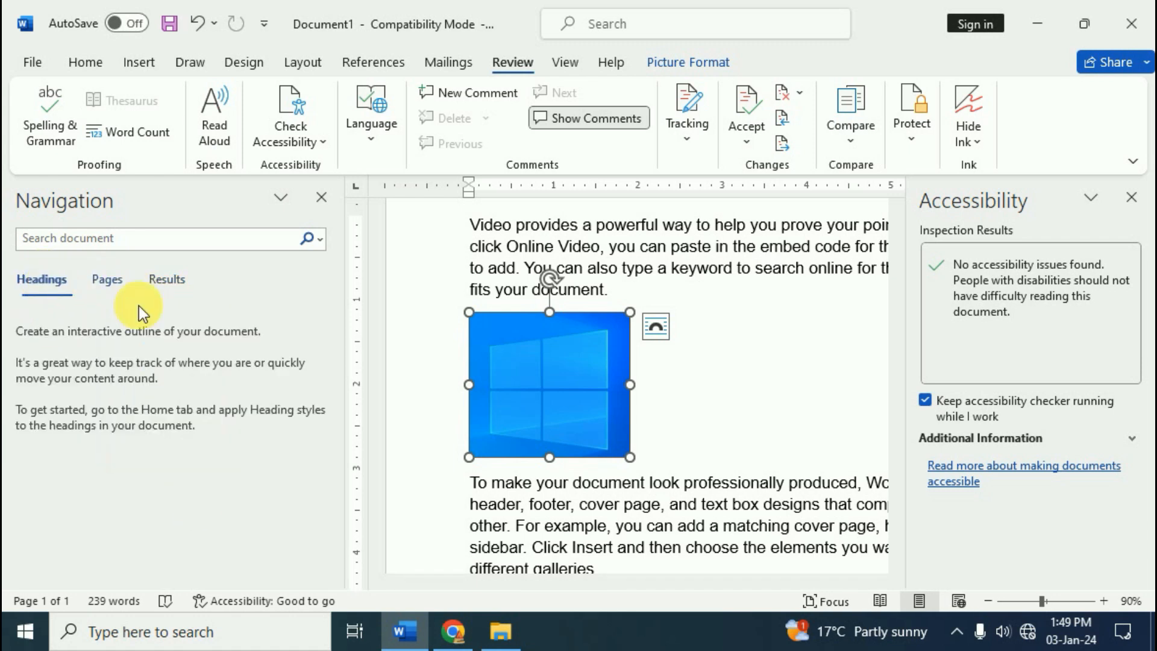
left_click(165, 280)
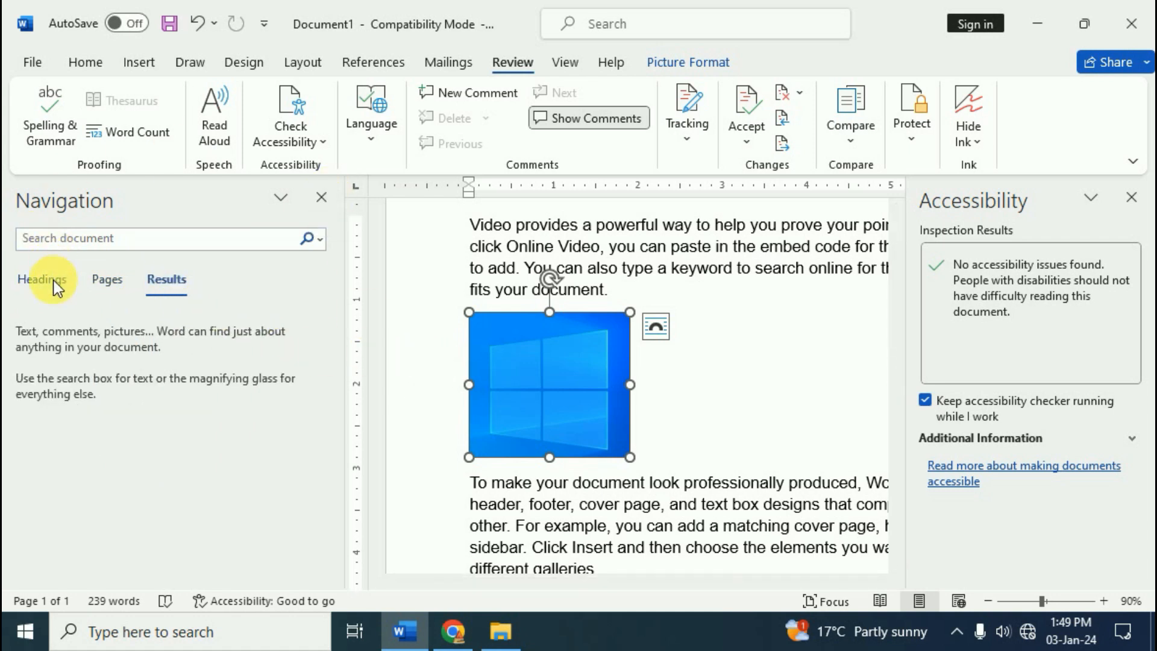
left_click(322, 199)
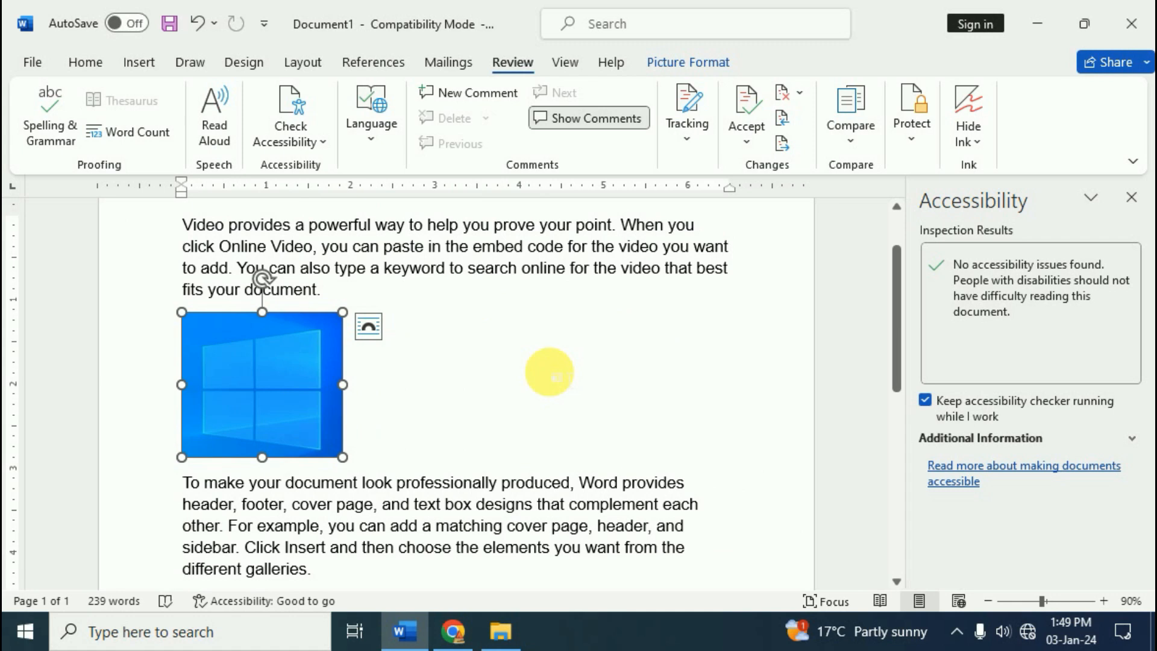
Switch the document to Focus mode from the accessibility tools
left_click(314, 145)
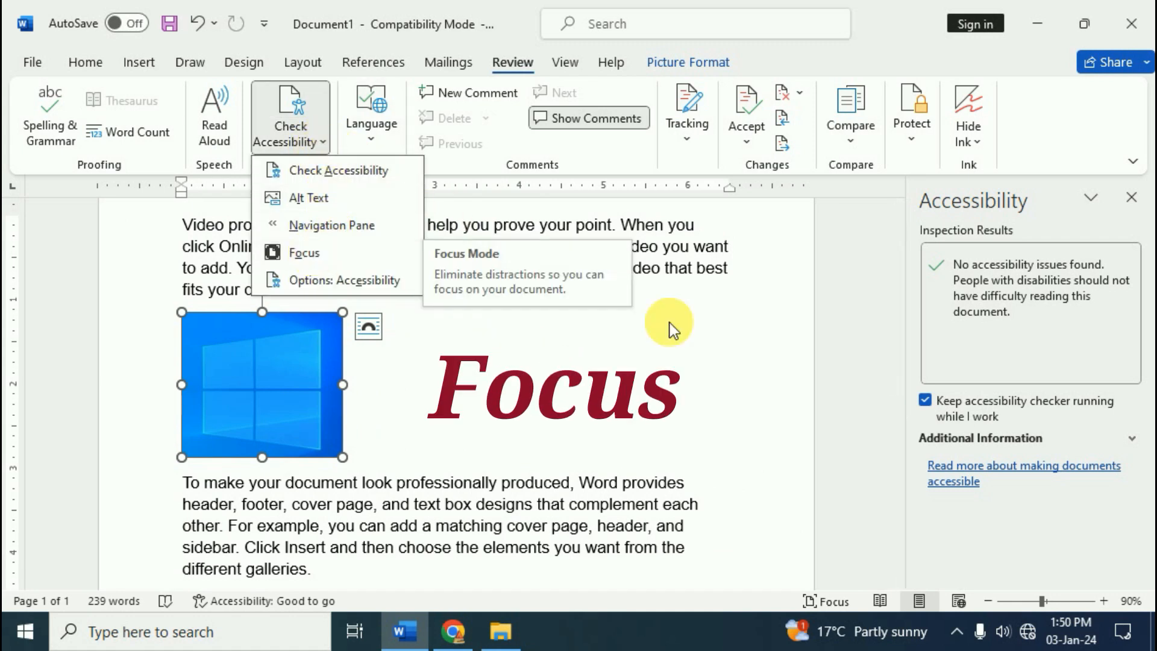
left_click(1131, 201)
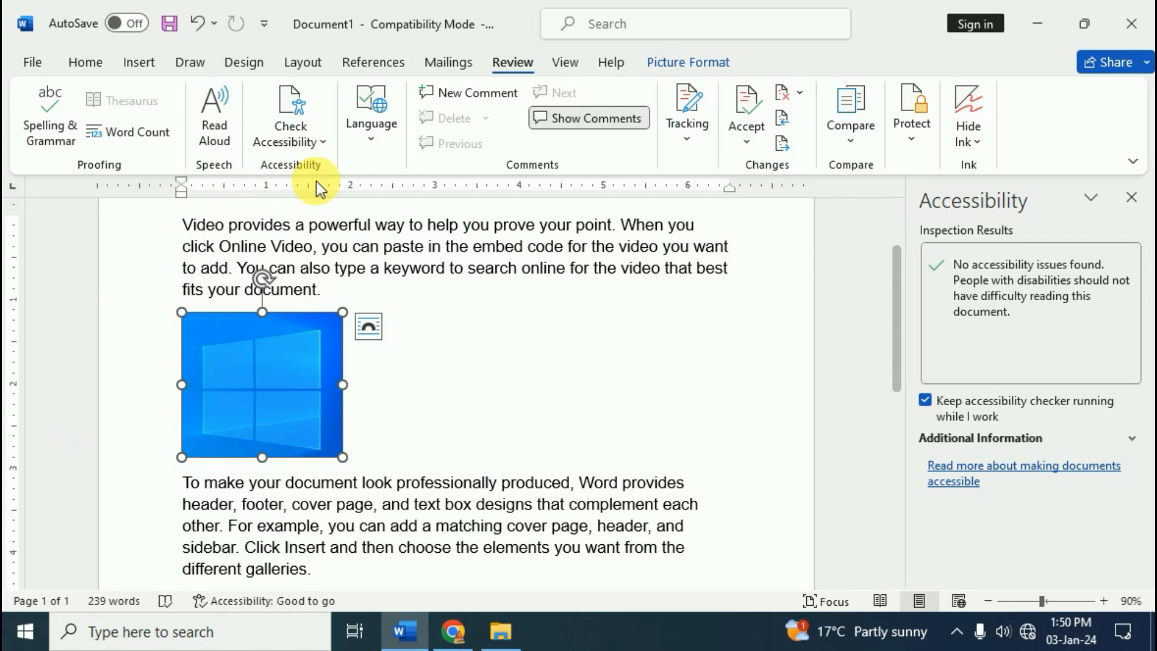
left_click(323, 137)
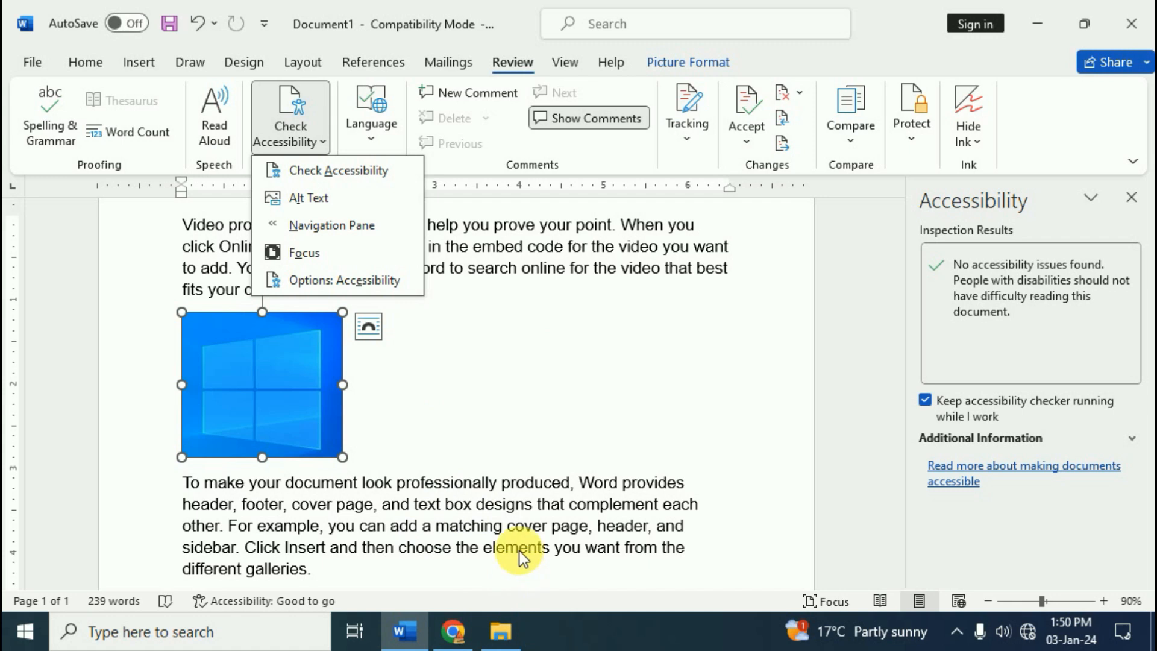
left_click(304, 253)
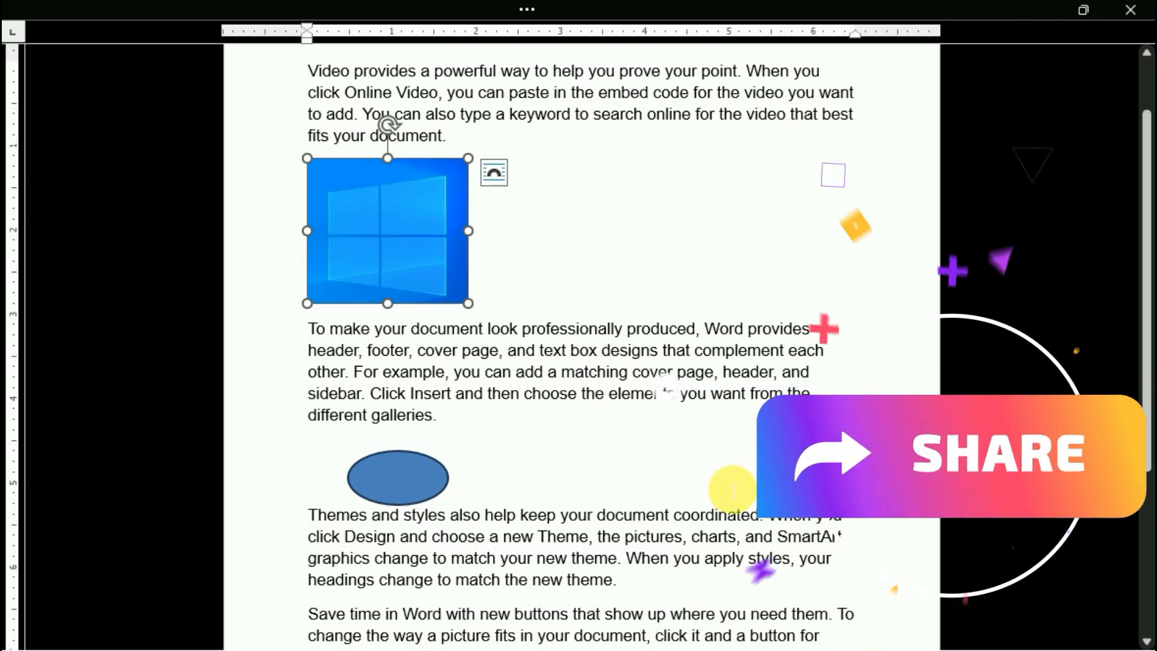
Look over the document in Focus mode, bring back the hidden ribbon and turn Focus mode off
scroll(731, 489, "up", 3)
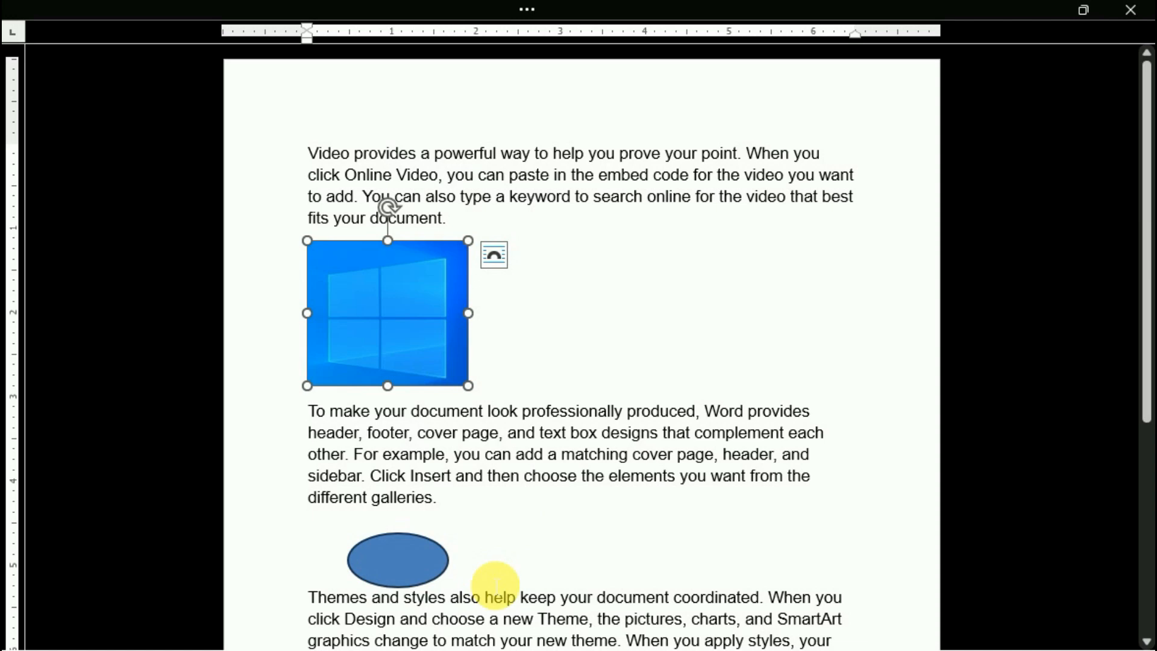
scroll(669, 290, "down", 4)
scroll(684, 434, "up", 4)
left_click(527, 9)
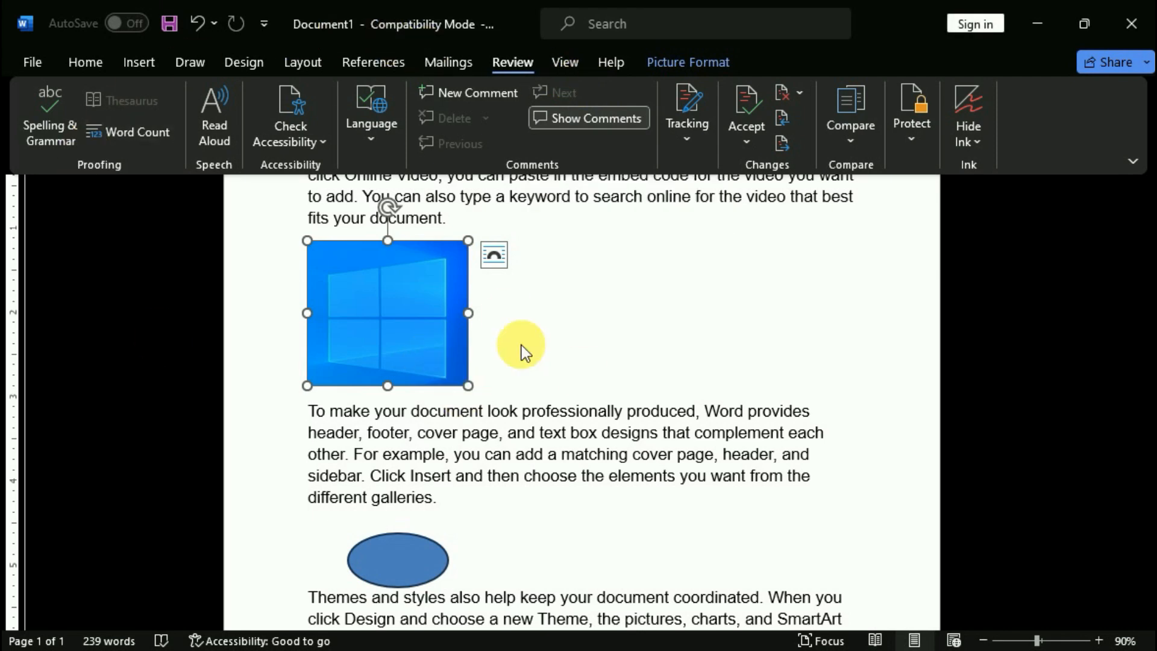
left_click(311, 141)
left_click(294, 252)
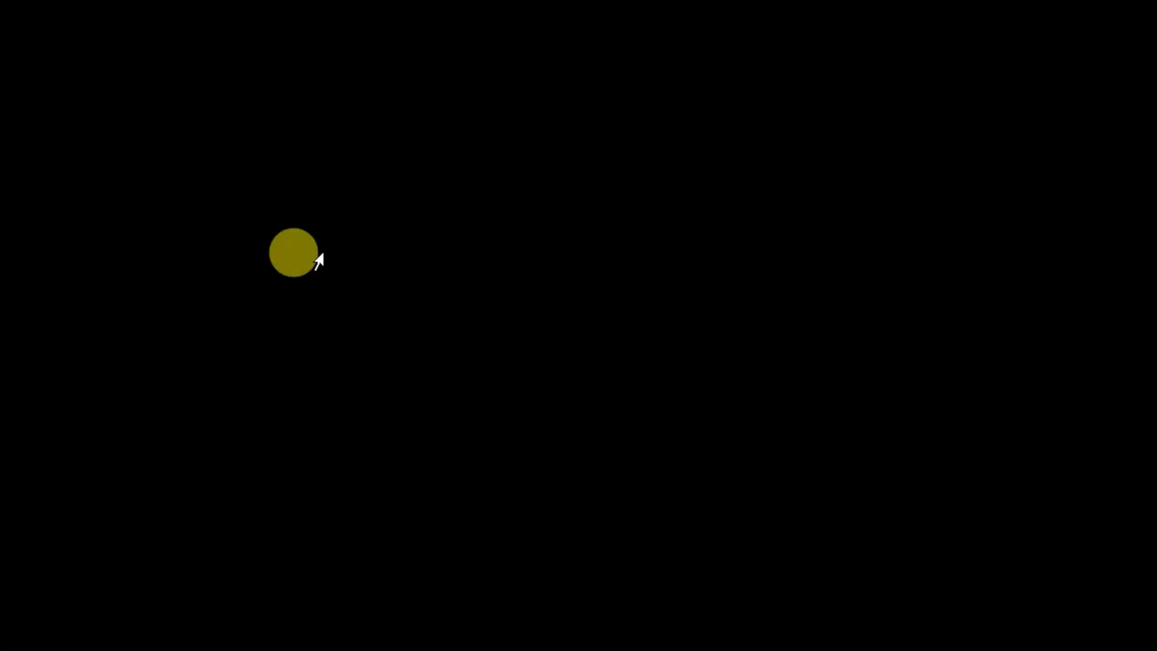
Open Word's Accessibility options, examine all the available settings and close them without changes
left_click(291, 141)
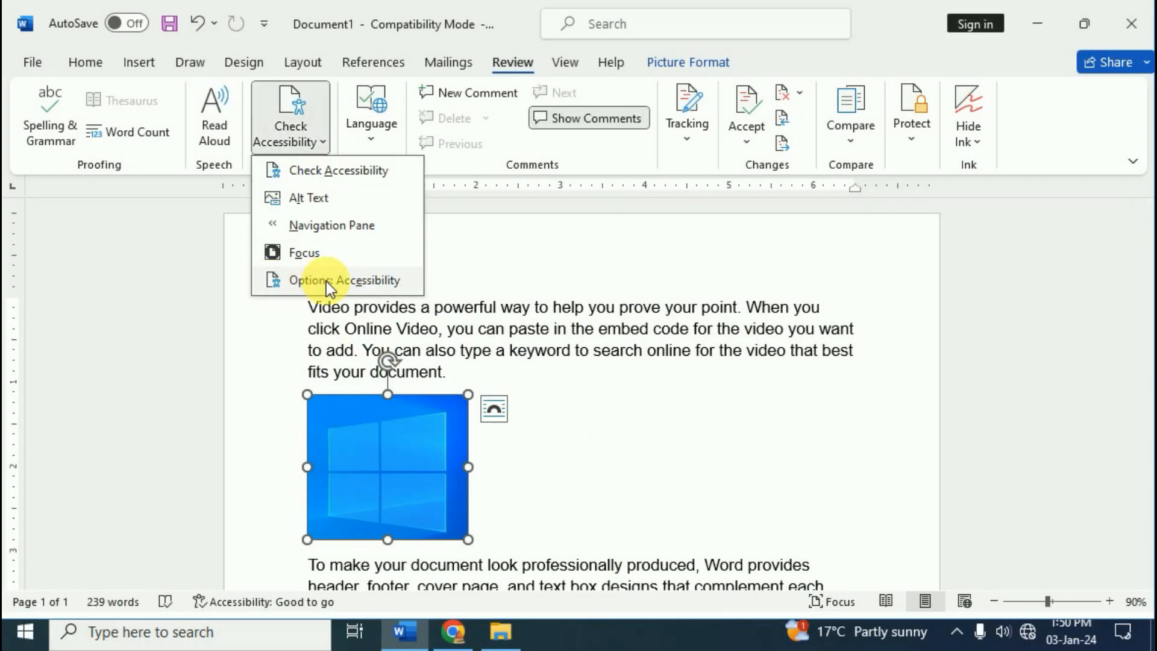
left_click(374, 280)
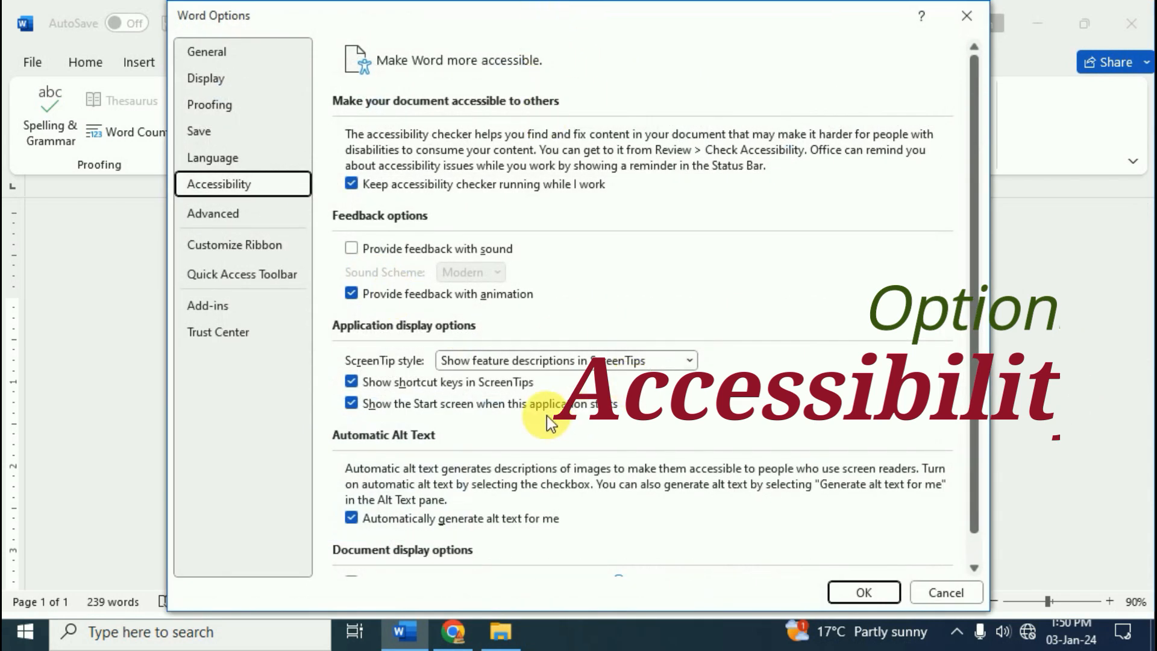
scroll(547, 416, "down", 1)
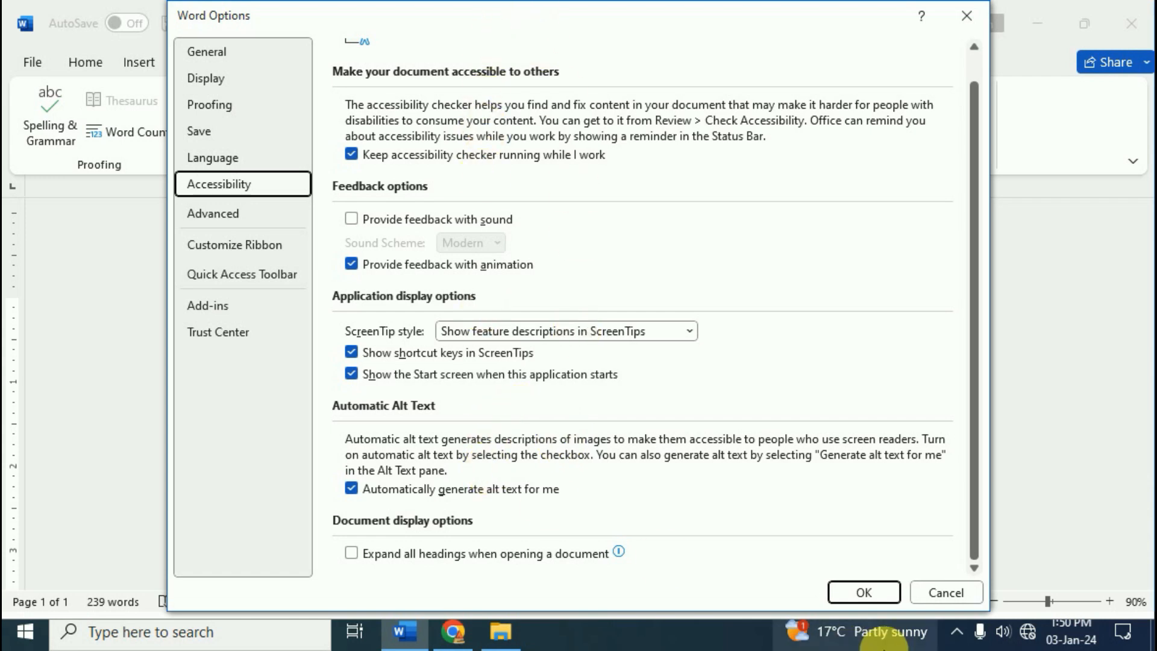
left_click(955, 599)
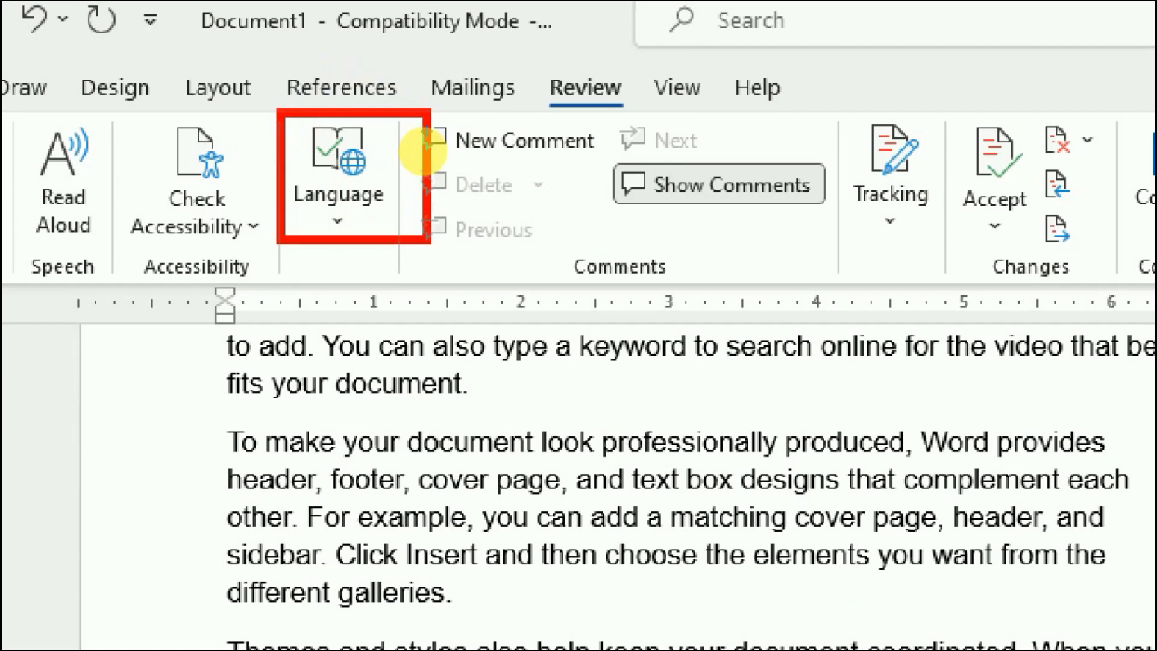
Show the Translate and Language commands and bring the start of the document into view
left_click(342, 226)
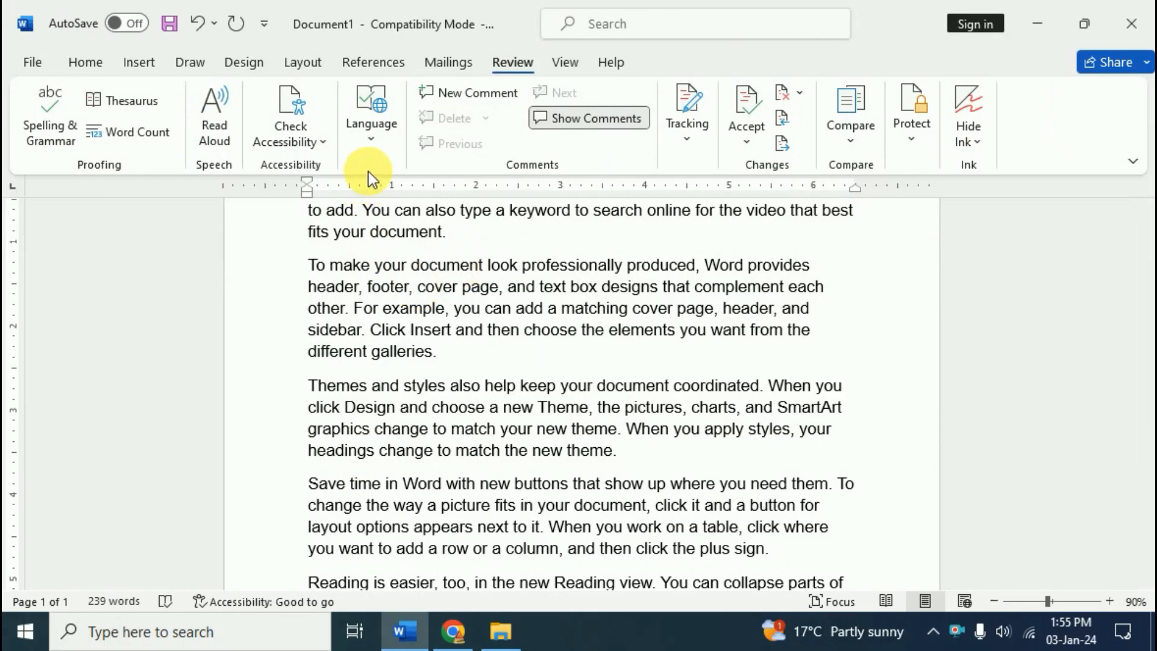
left_click(374, 135)
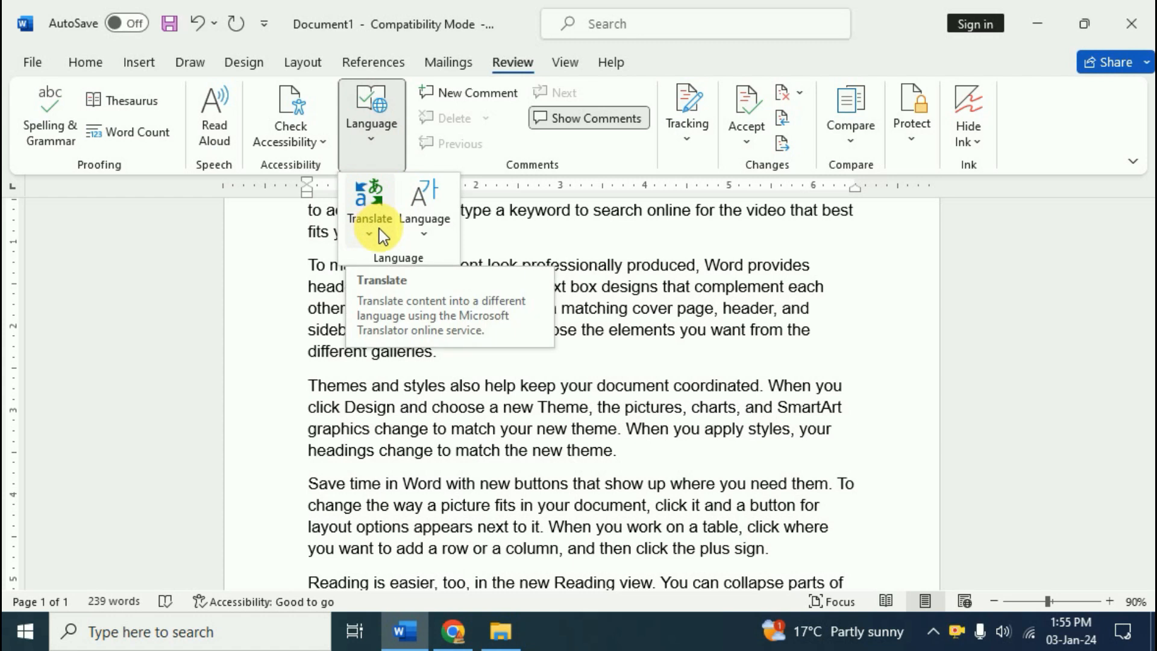
scroll(704, 434, "up", 2)
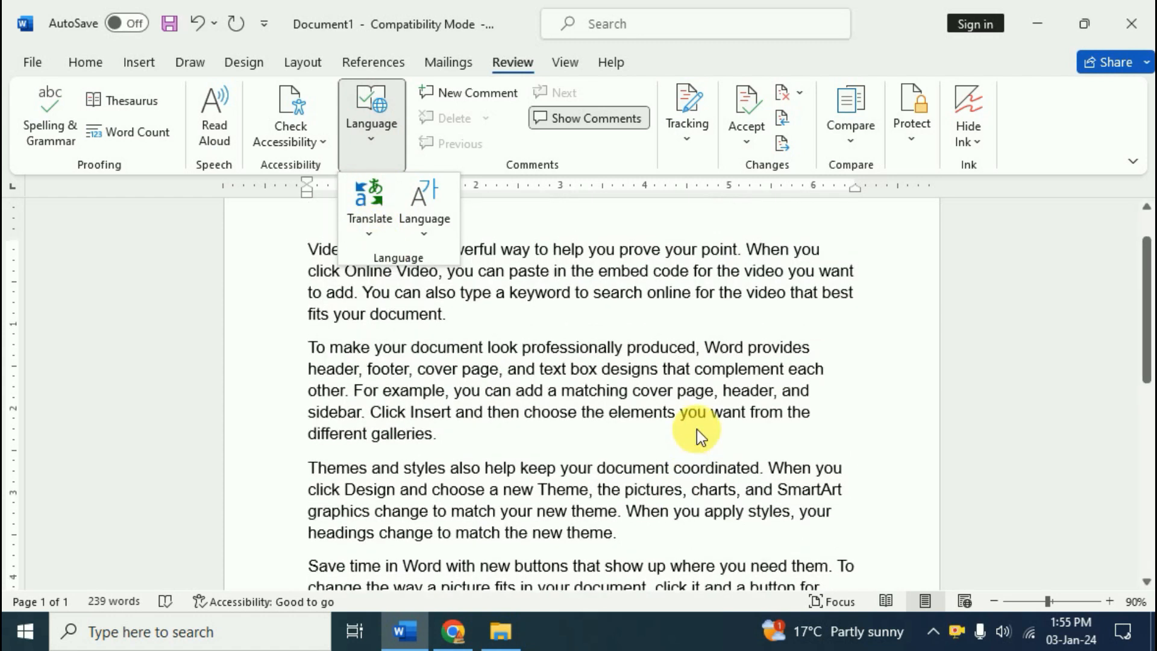
scroll(699, 435, "up", 2)
left_click(594, 367)
Select the first paragraph, "Video provides a powerful way...", and open it in the Translator with Translate Selection
left_click_drag(318, 318, 542, 388)
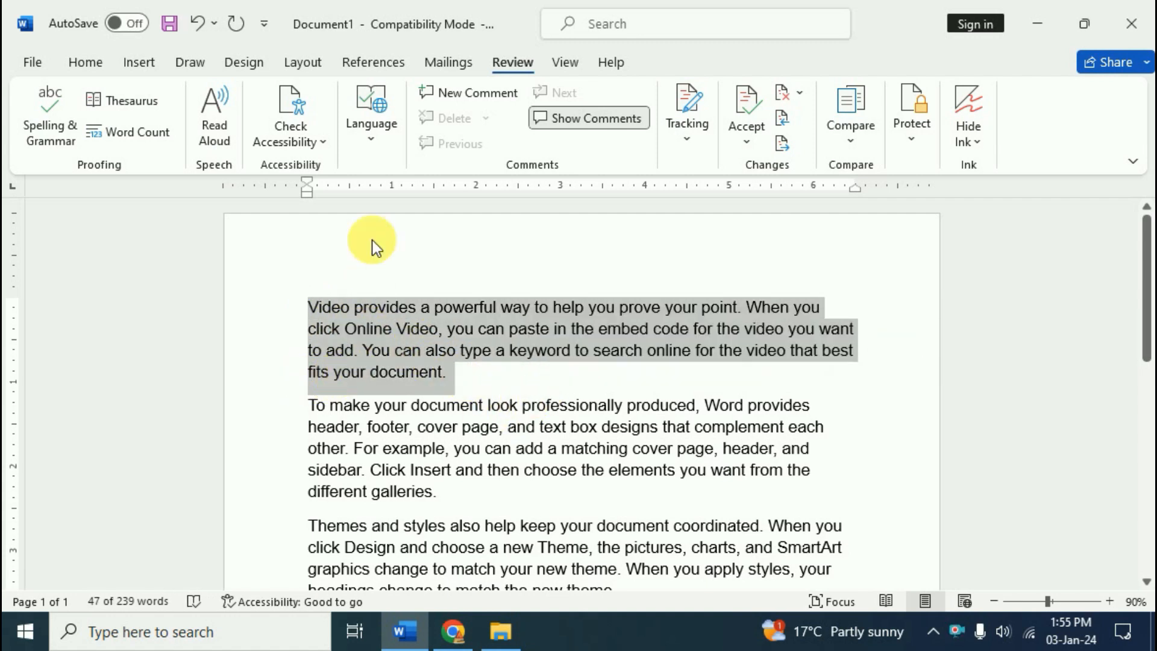
left_click(365, 139)
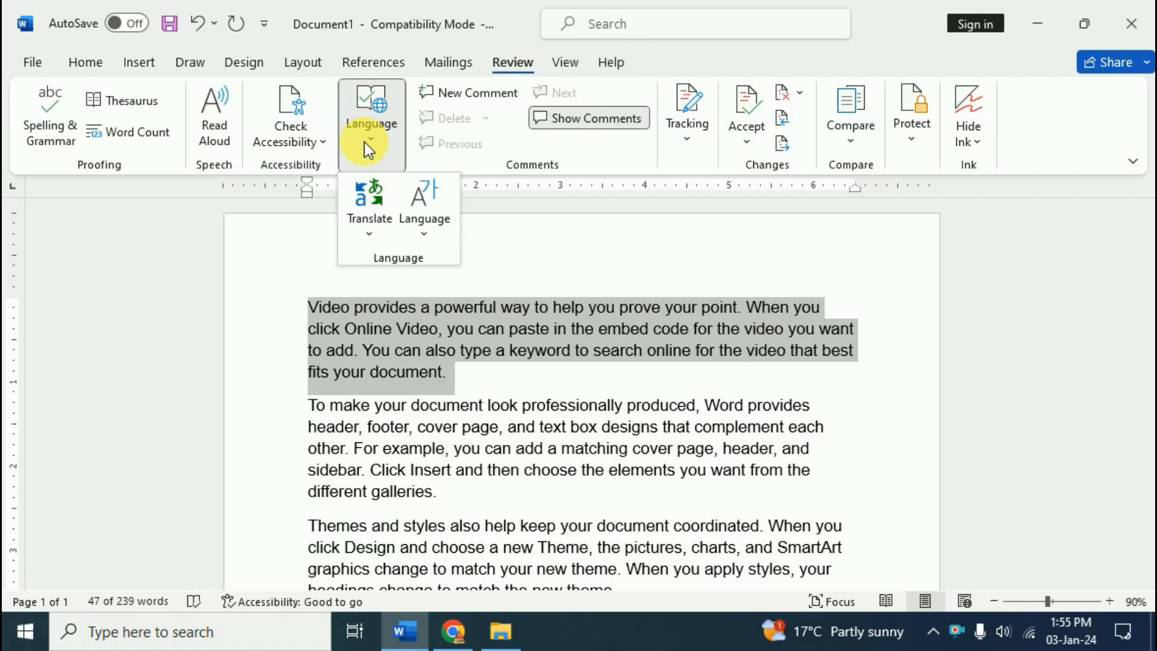
left_click(375, 229)
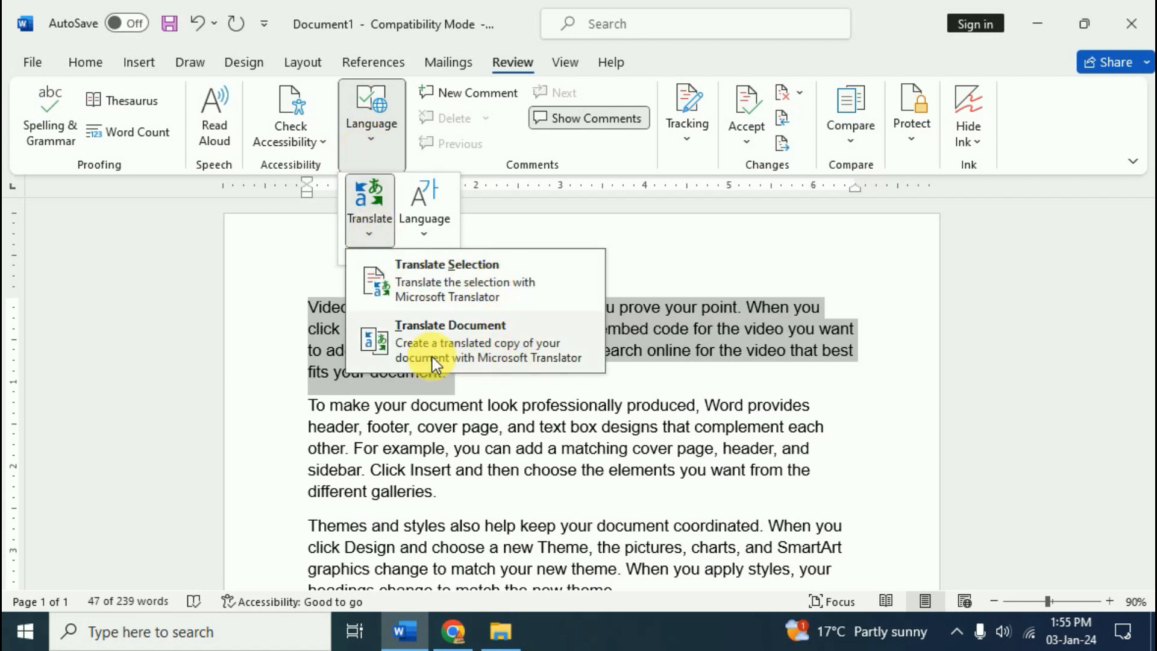
left_click(483, 287)
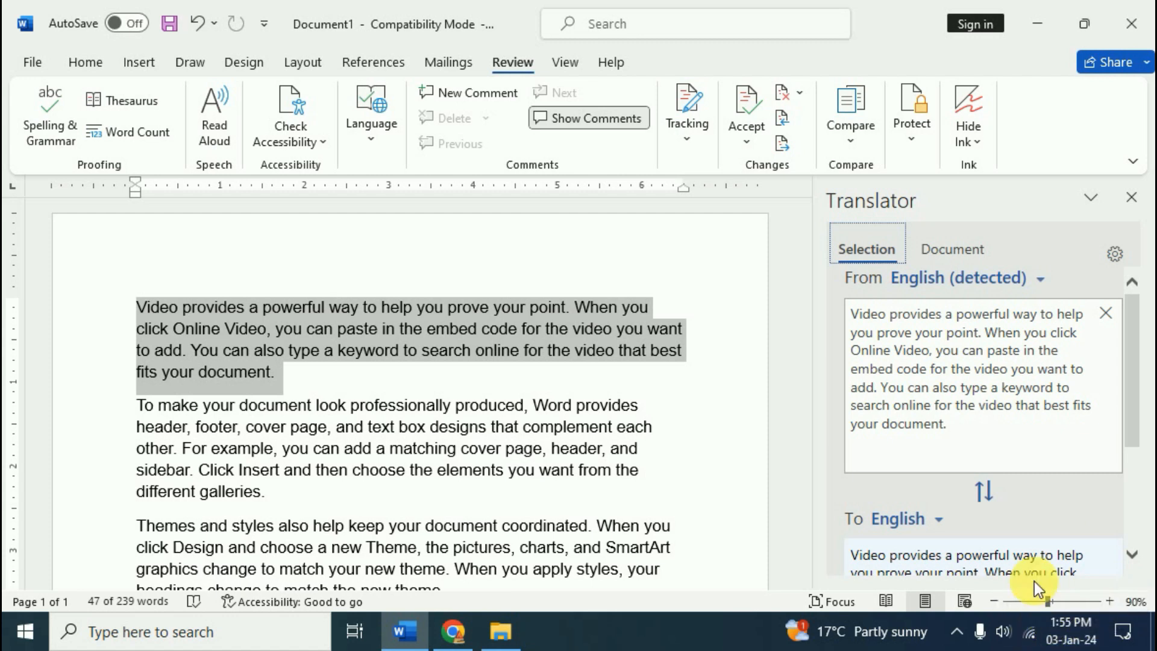
Set the Translator's target language for the selected first paragraph to Hindi
scroll(1020, 470, "down", 2)
scroll(982, 473, "up", 2)
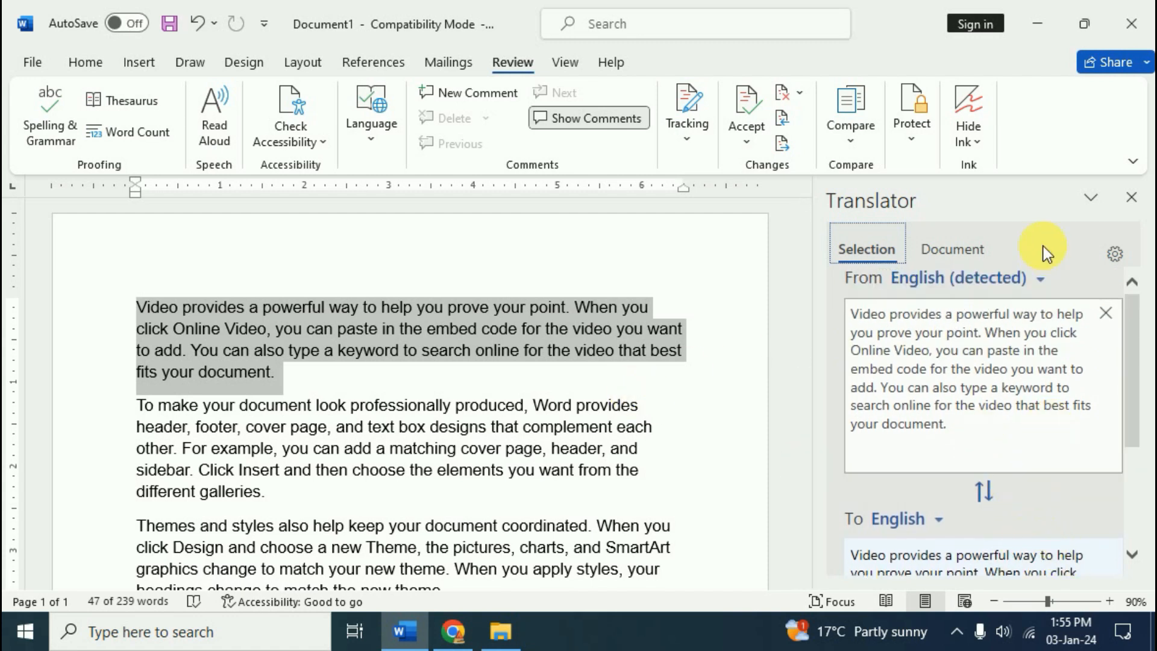
scroll(982, 531, "down", 2)
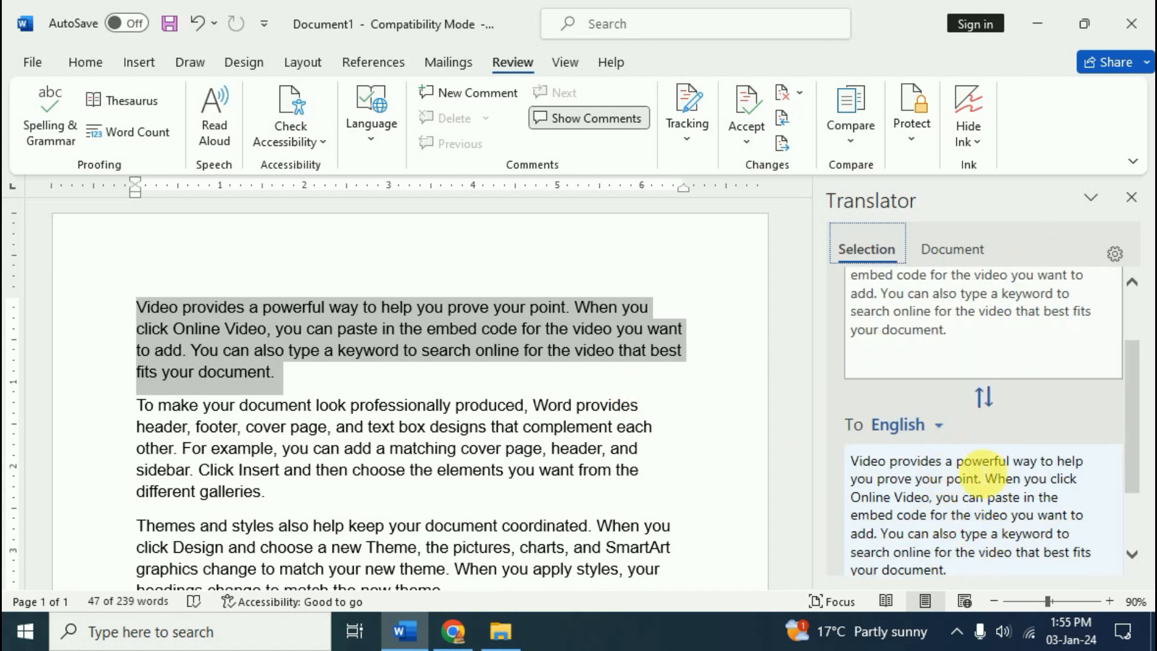
scroll(940, 440, "down", 1)
left_click(940, 379)
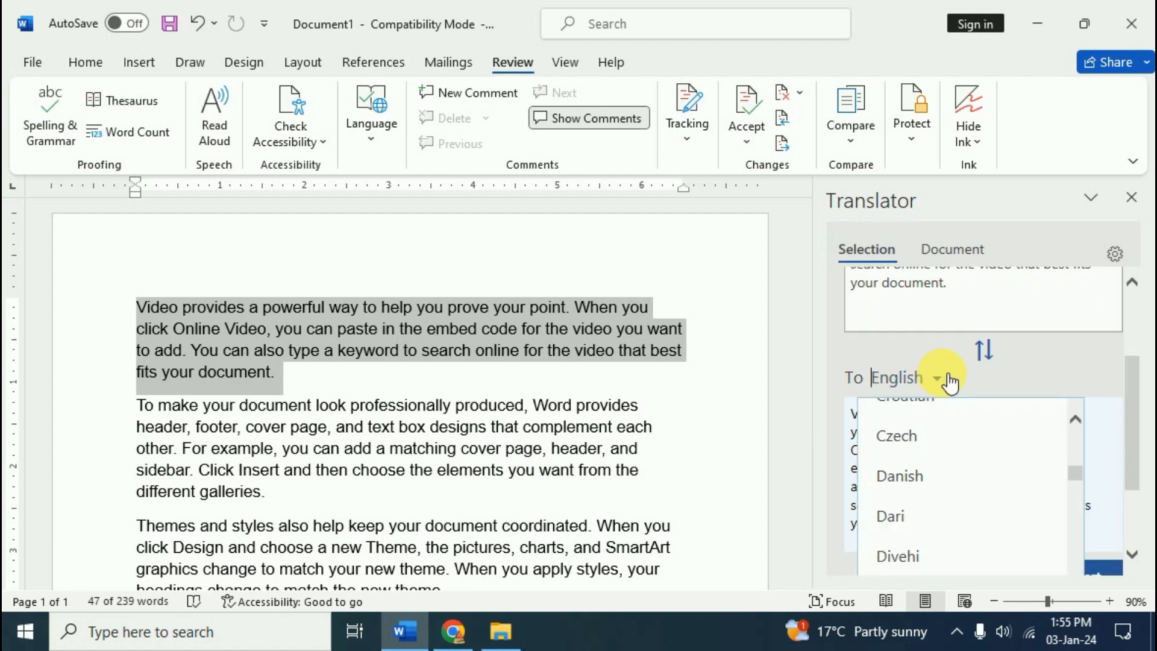
scroll(936, 476, "up", 3)
scroll(938, 487, "up", 4)
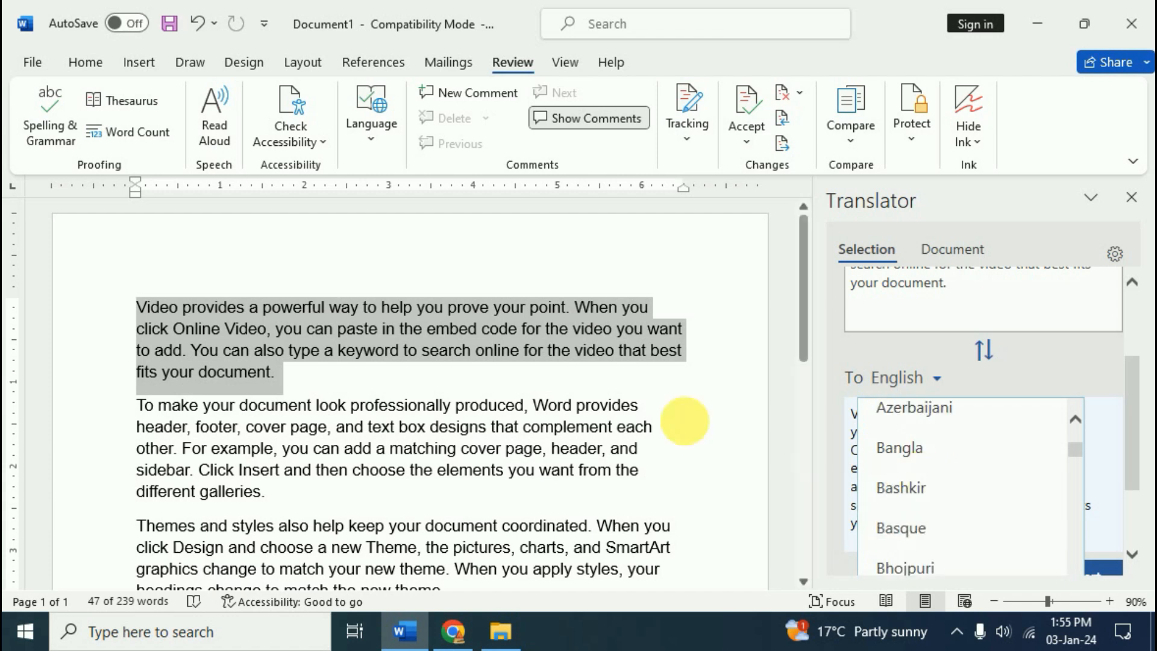
scroll(939, 488, "down", 4)
scroll(941, 491, "down", 6)
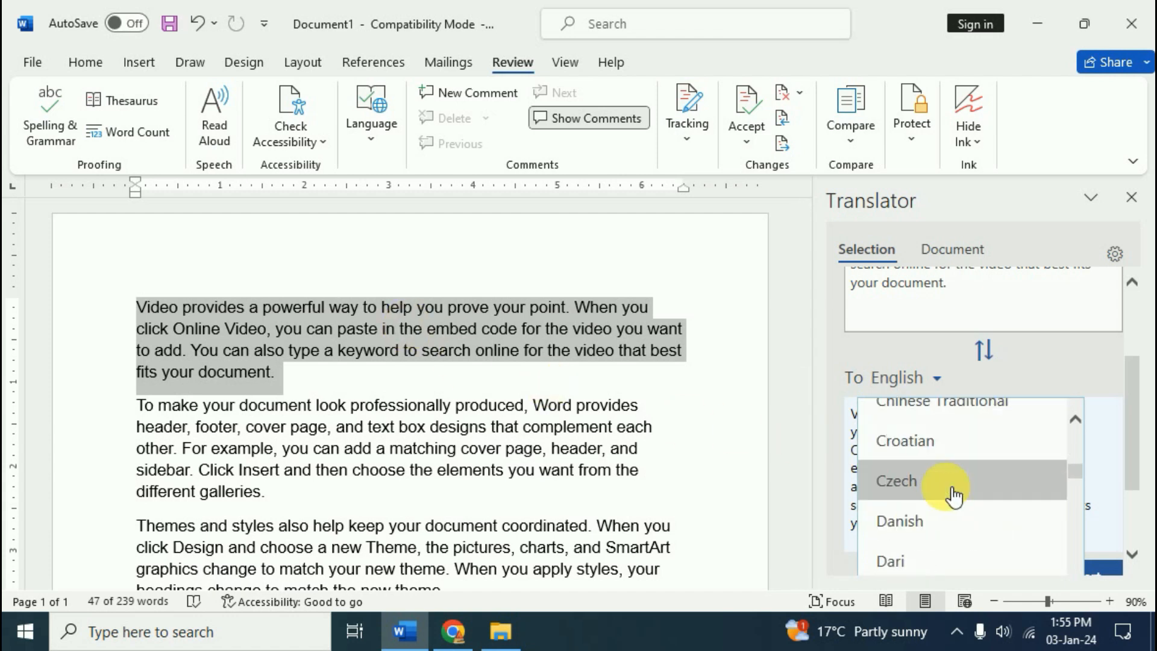
scroll(954, 495, "down", 4)
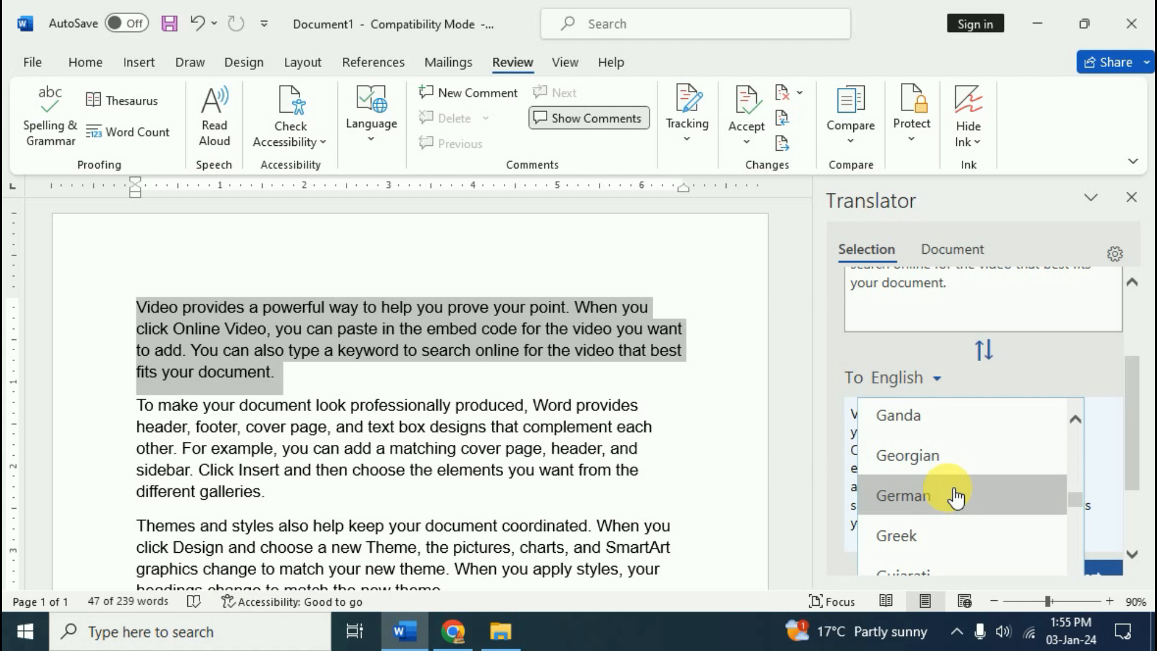
left_click(898, 440)
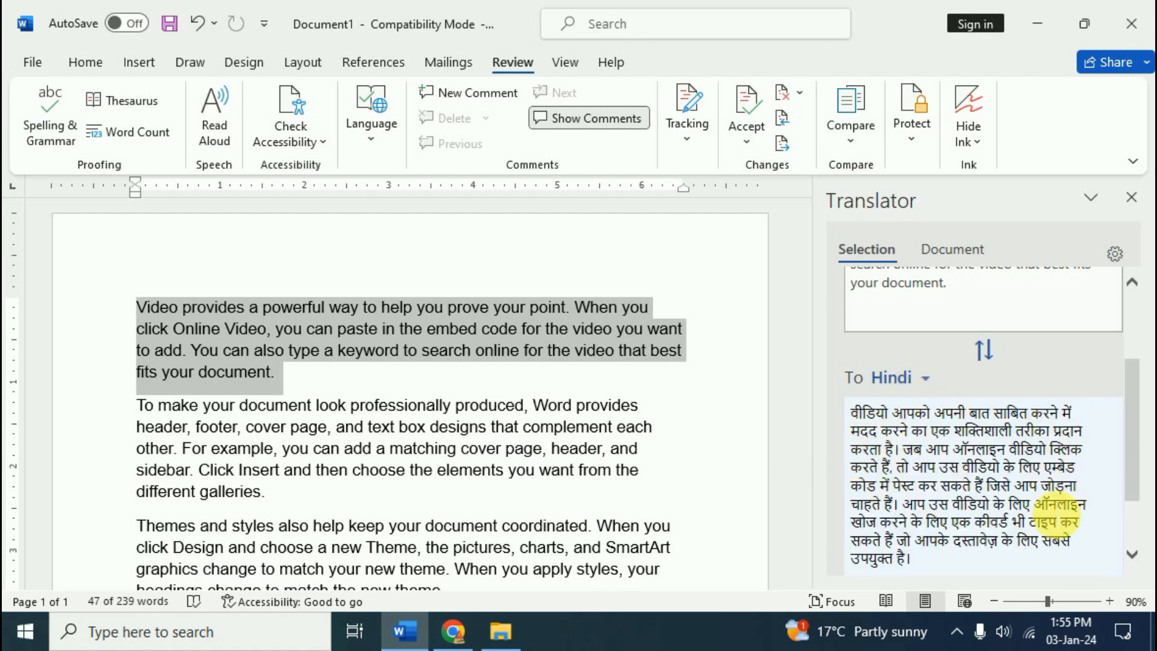
Replace the first paragraph with its Hindi translation, close the Translator and undo the replacement
scroll(1061, 519, "down", 2)
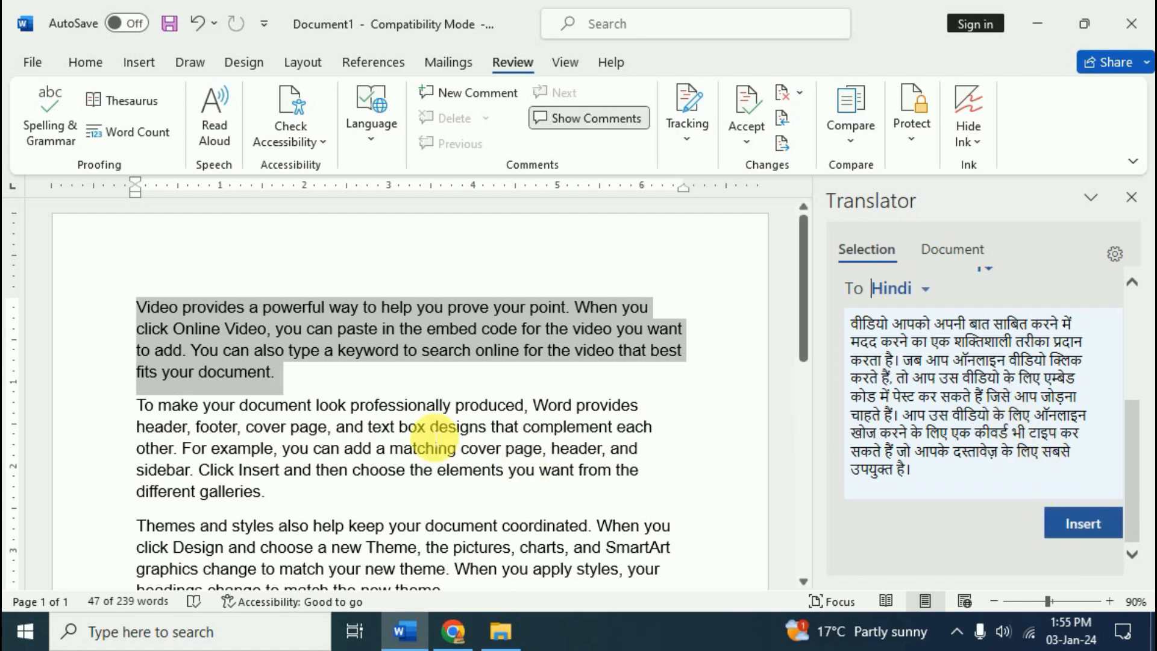
left_click(1084, 524)
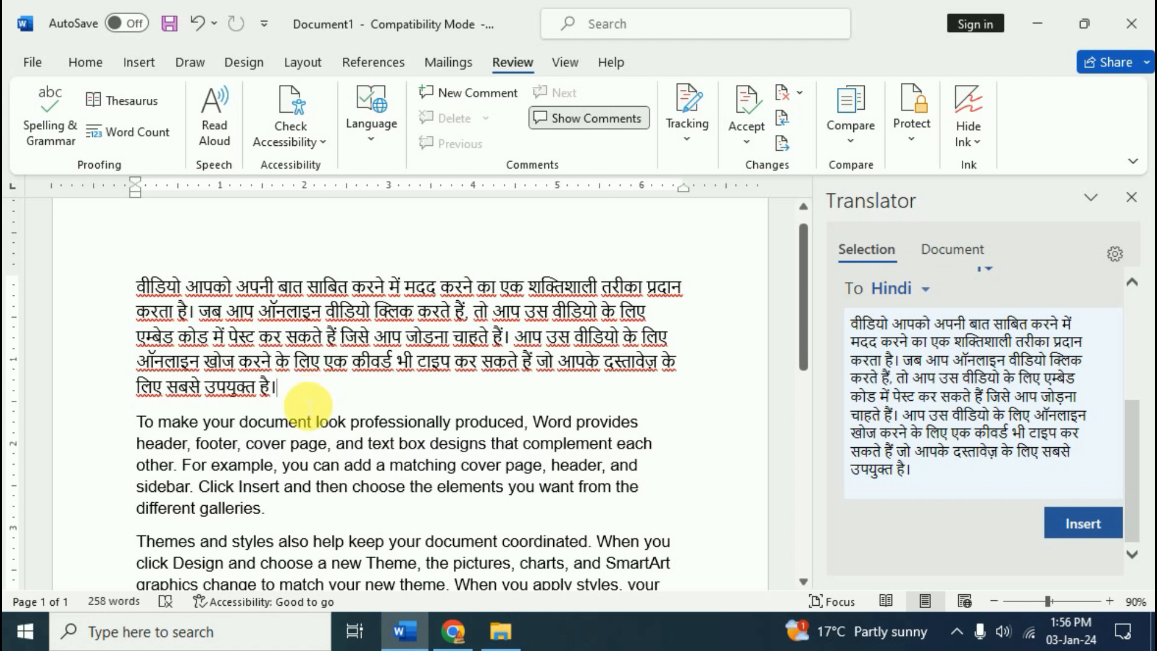
left_click(1132, 197)
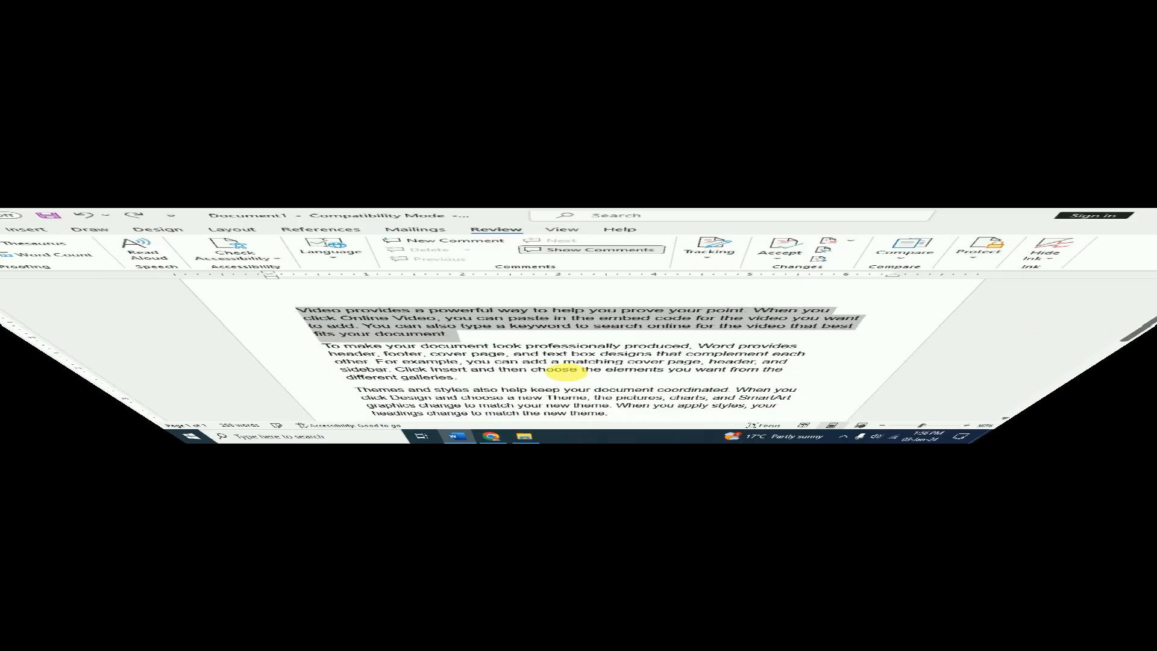
left_click(512, 428)
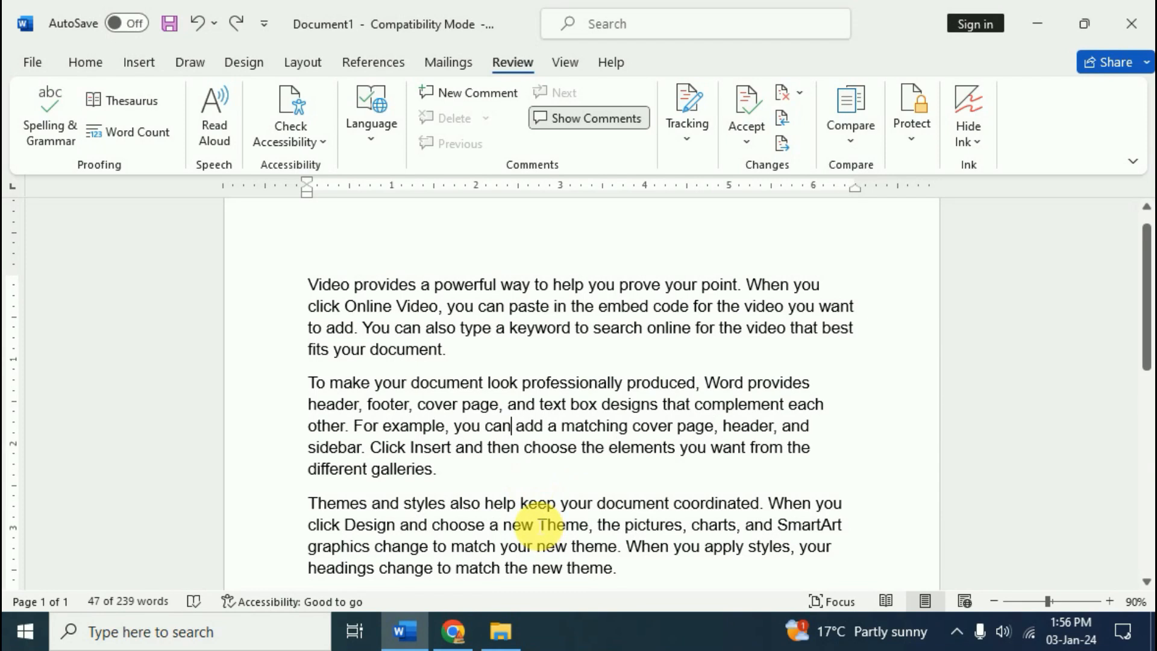
Look at the Translate Selection and Translate Document options without choosing either one
left_click(365, 133)
left_click(382, 225)
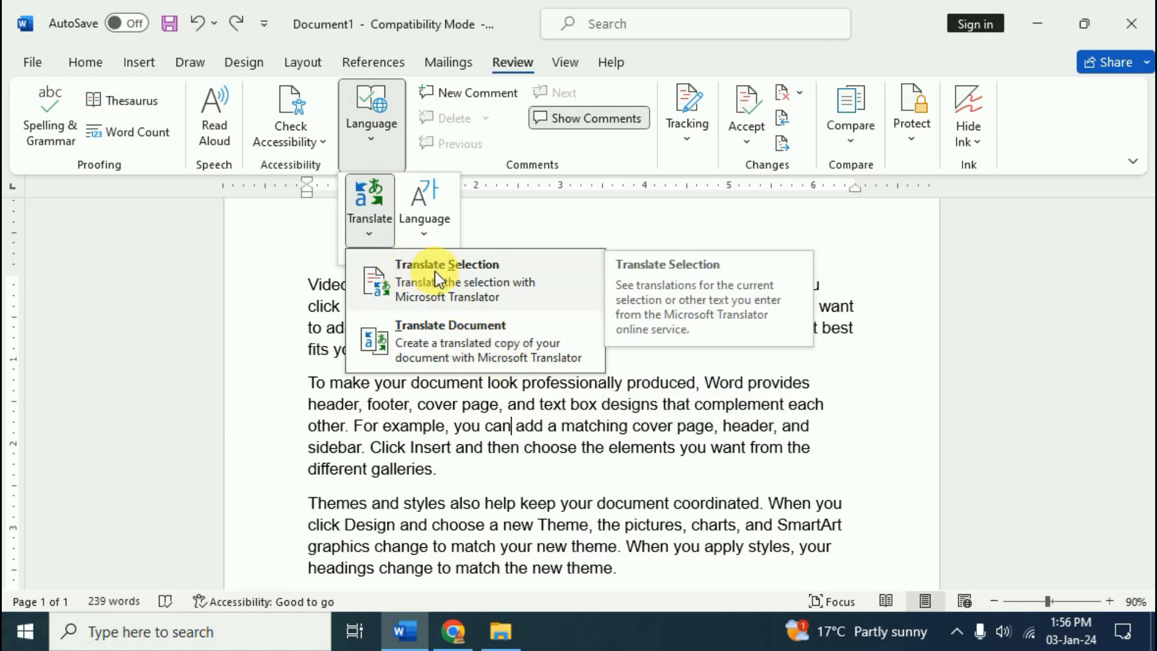
left_click(629, 482)
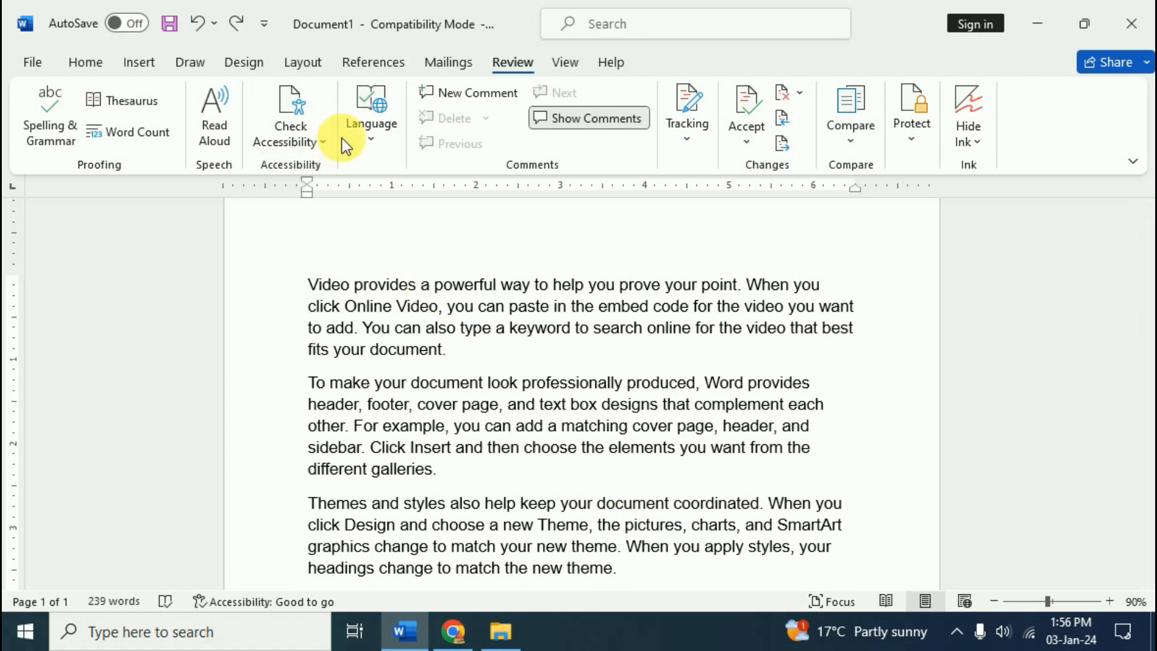
left_click(356, 130)
left_click(372, 235)
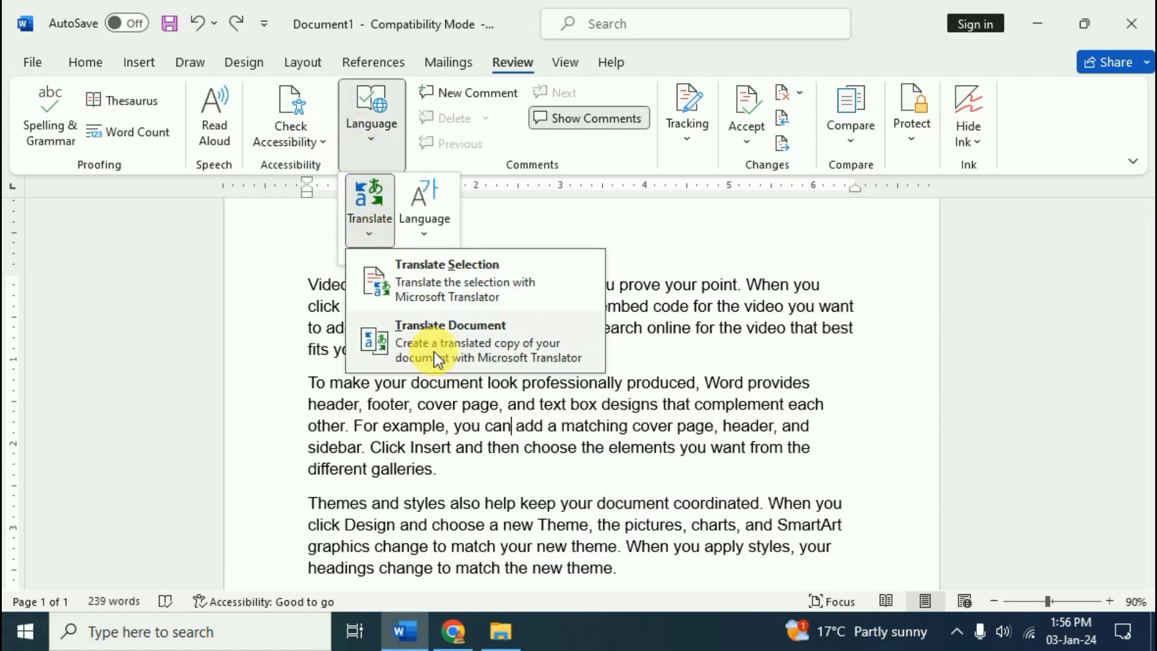
left_click(657, 476)
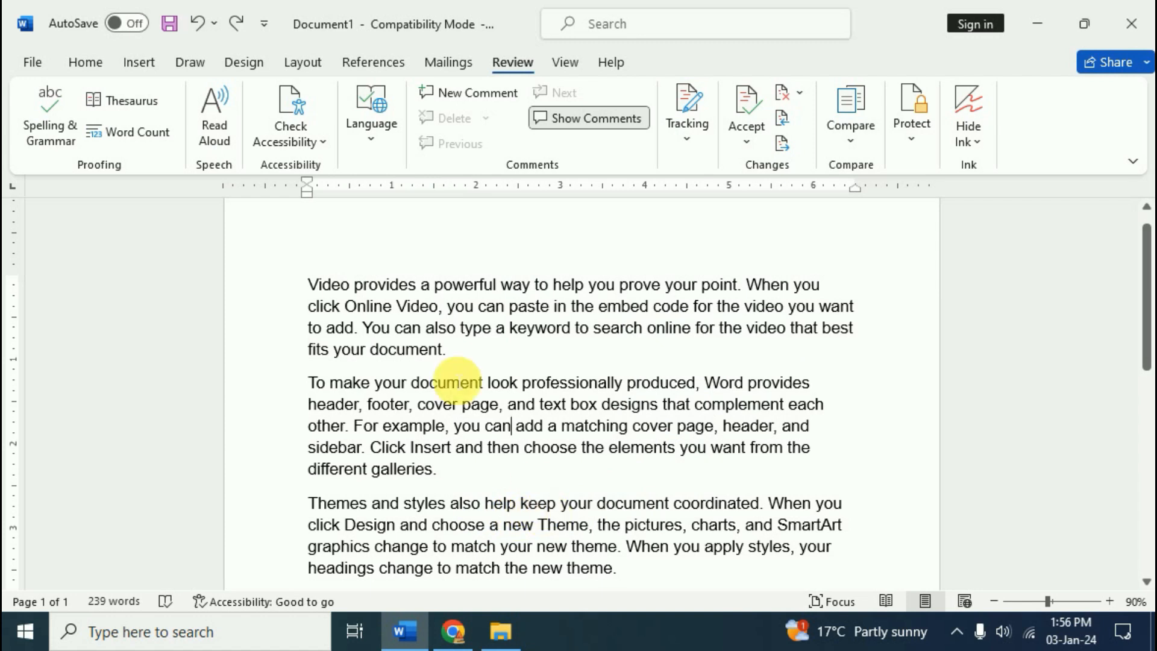
Create a Hindi copy of the whole document with Translate Document, enabling Always translate to this language
left_click(367, 143)
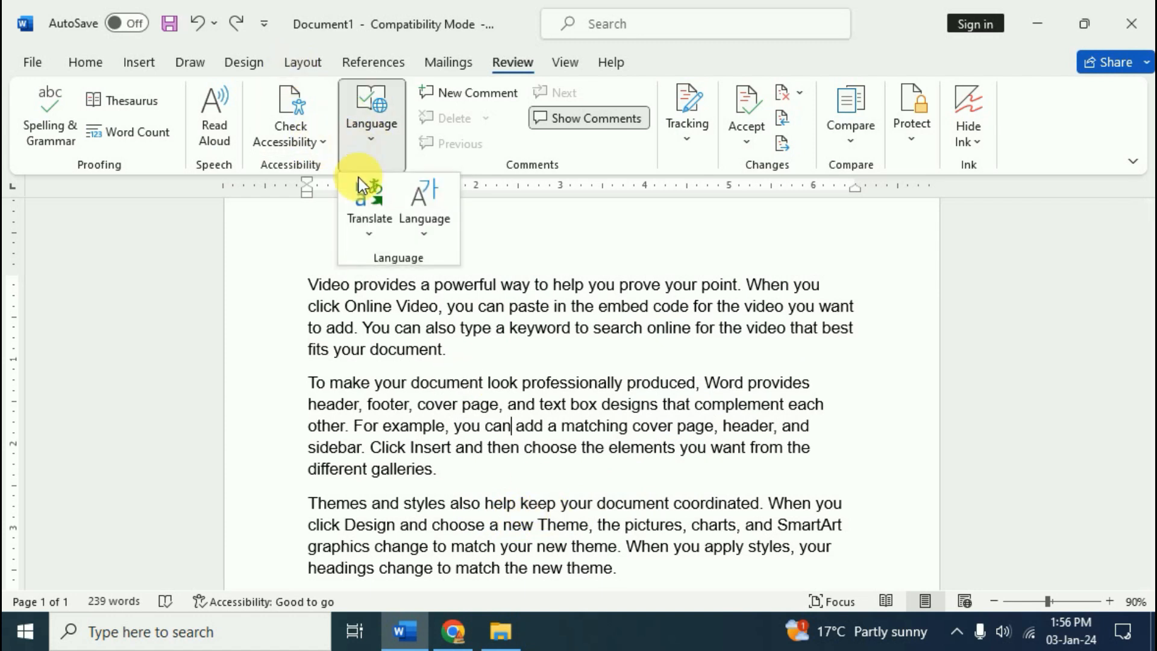
left_click(366, 241)
left_click(404, 327)
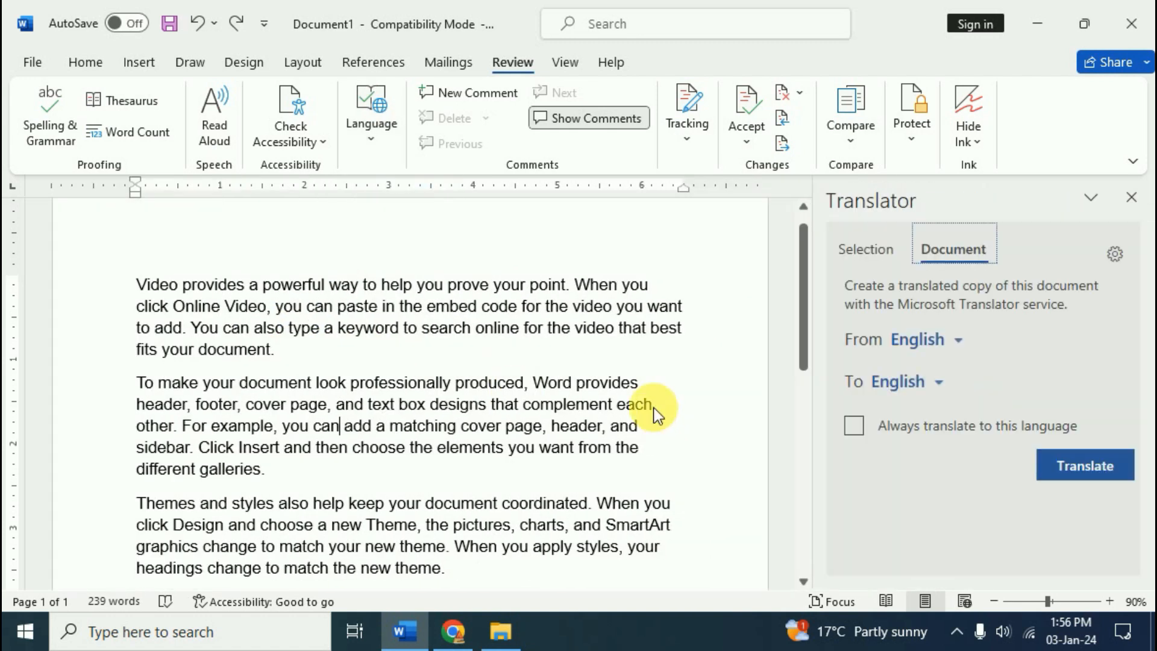
left_click(939, 388)
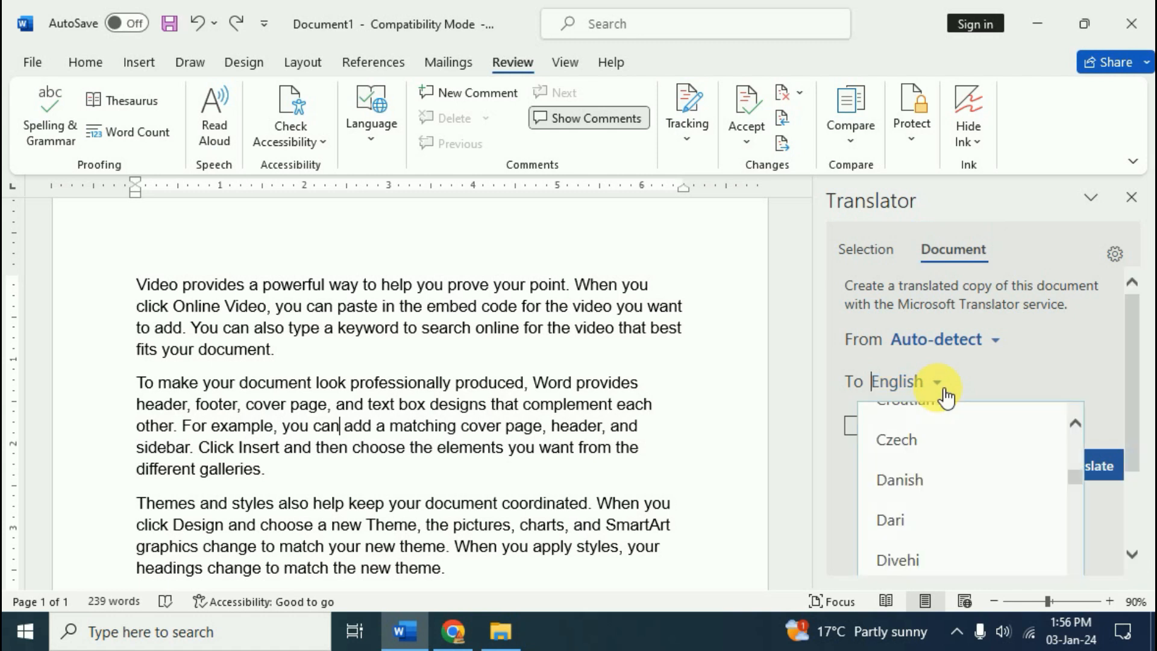
scroll(952, 493, "down", 2)
scroll(949, 494, "down", 5)
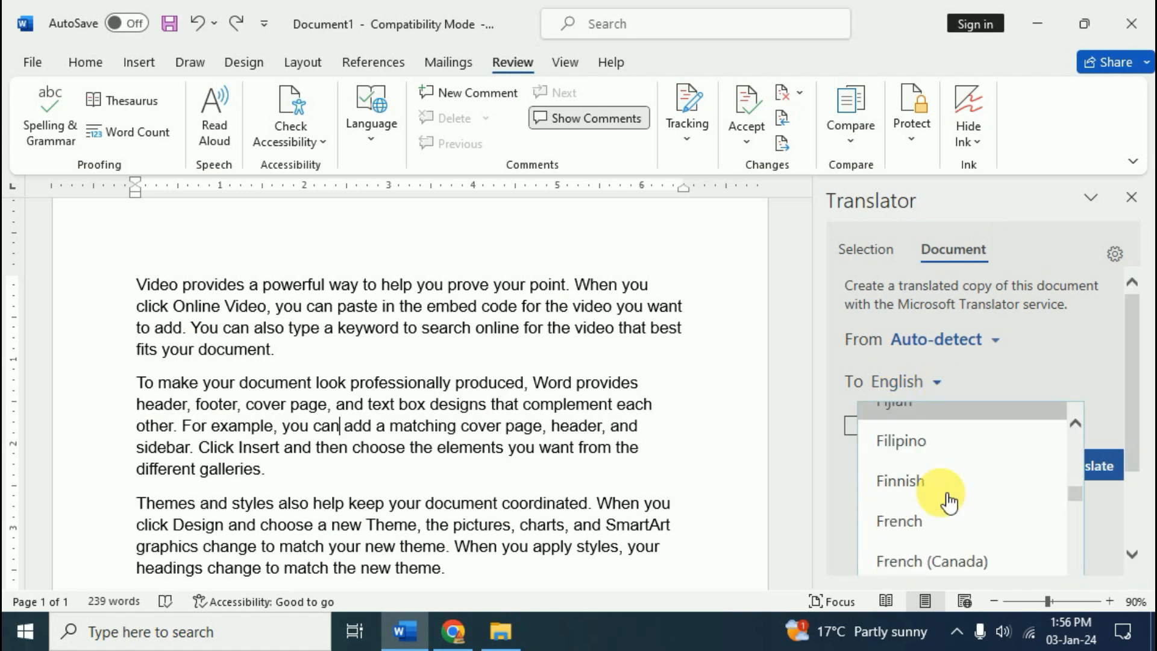
scroll(950, 502, "down", 2)
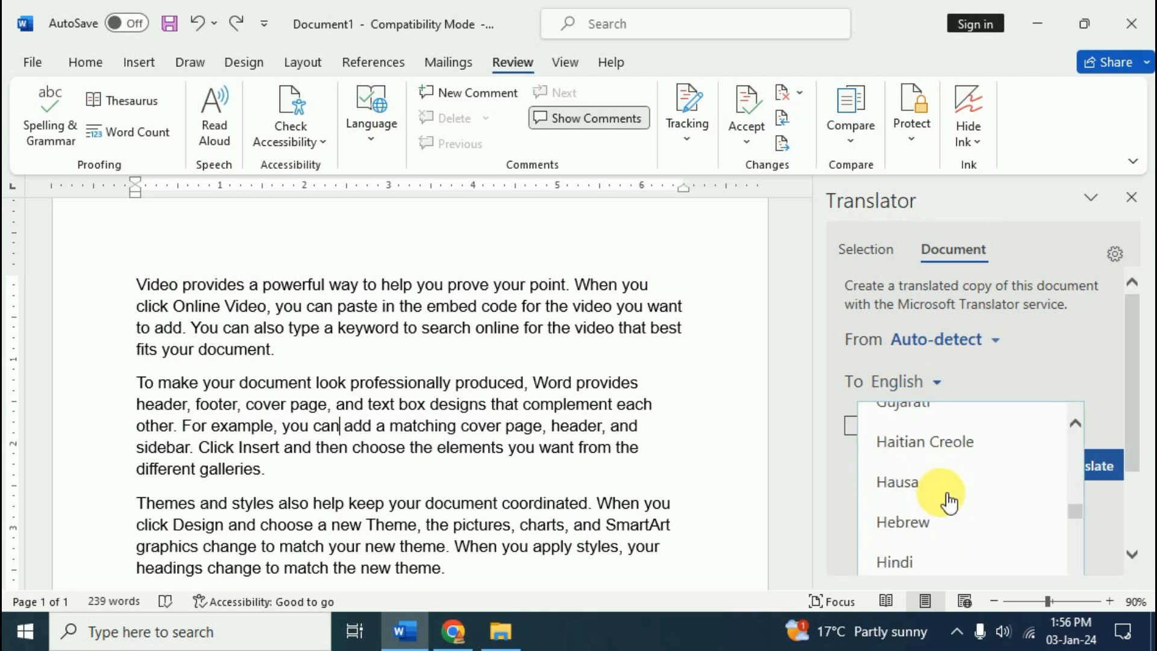
left_click(882, 555)
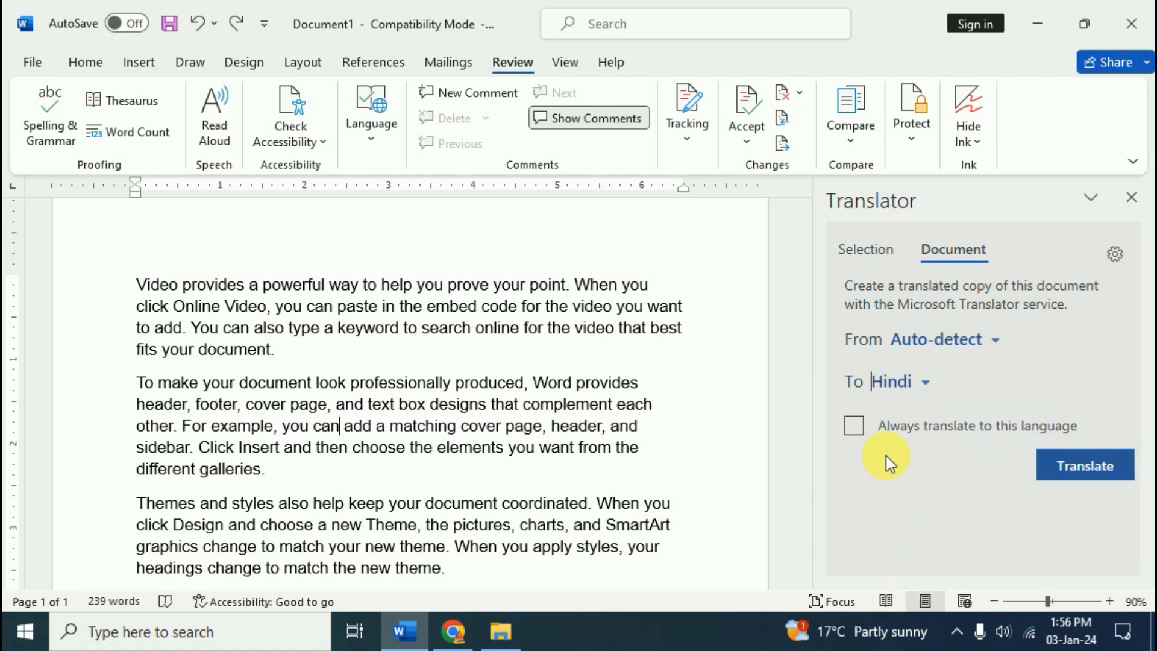
left_click(859, 429)
left_click(1094, 472)
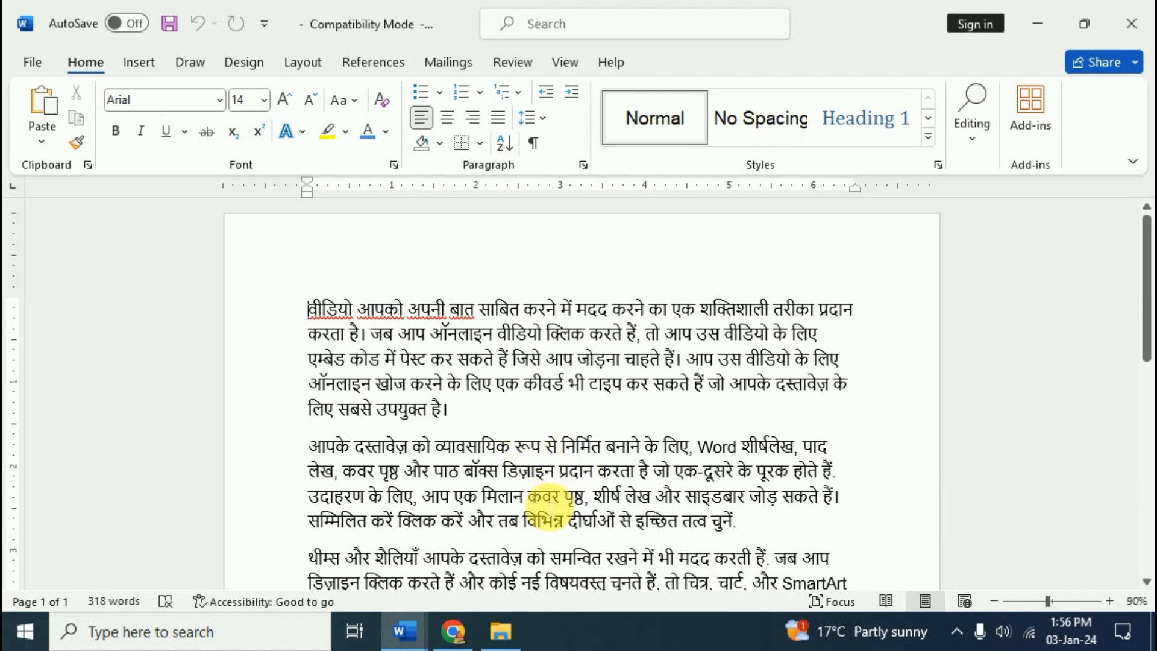
Read through the Hindi copy and compare it with the original English text in Document1
scroll(544, 517, "down", 6)
scroll(543, 518, "up", 10)
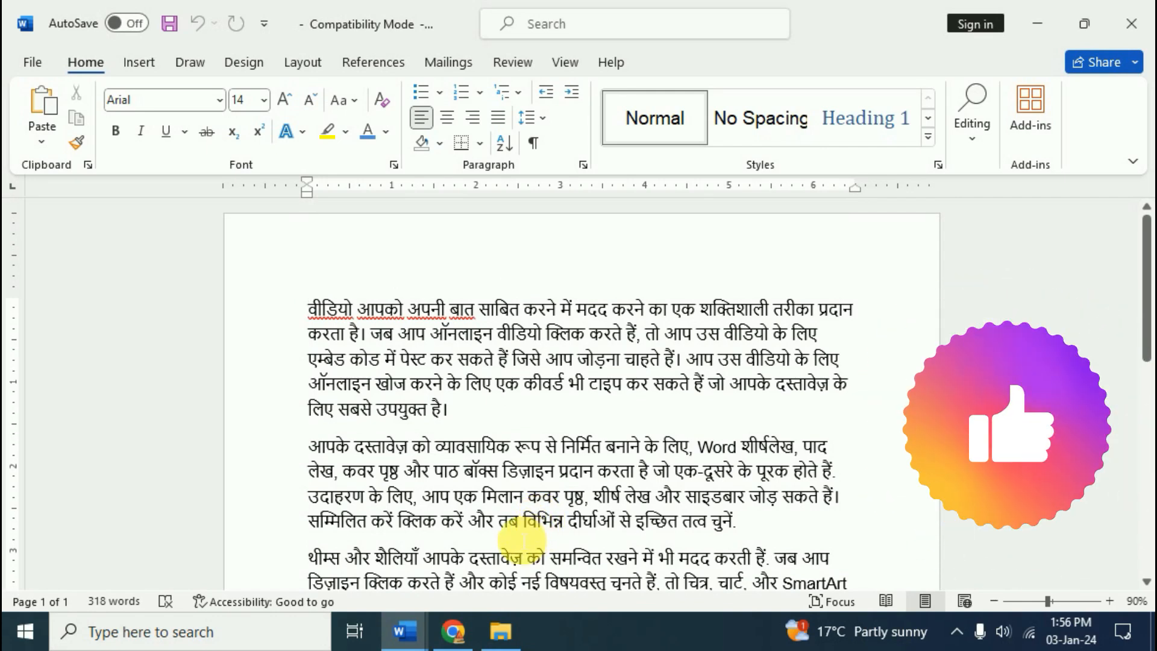
mouse_move(405, 632)
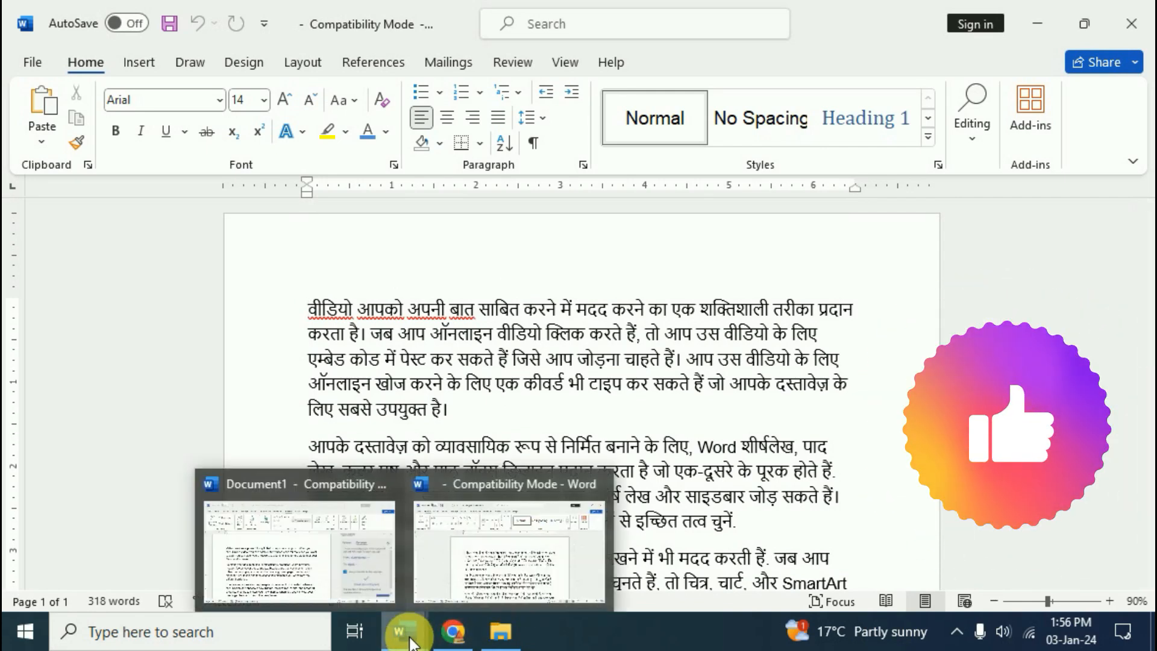
left_click(317, 569)
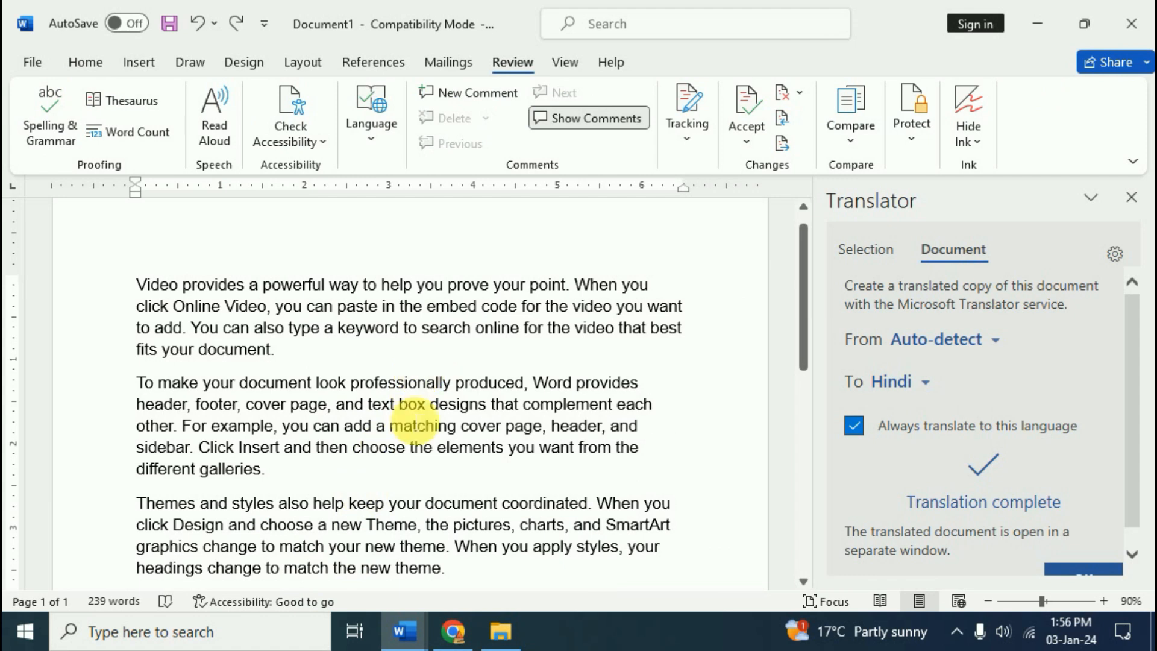
mouse_move(406, 632)
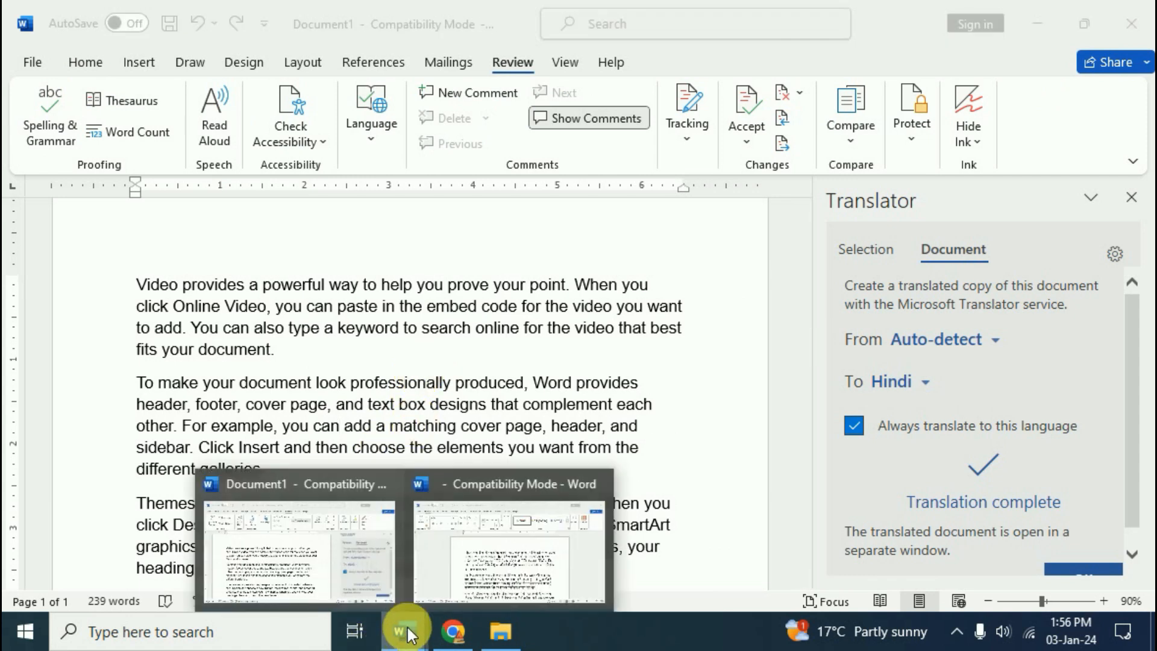
left_click(493, 573)
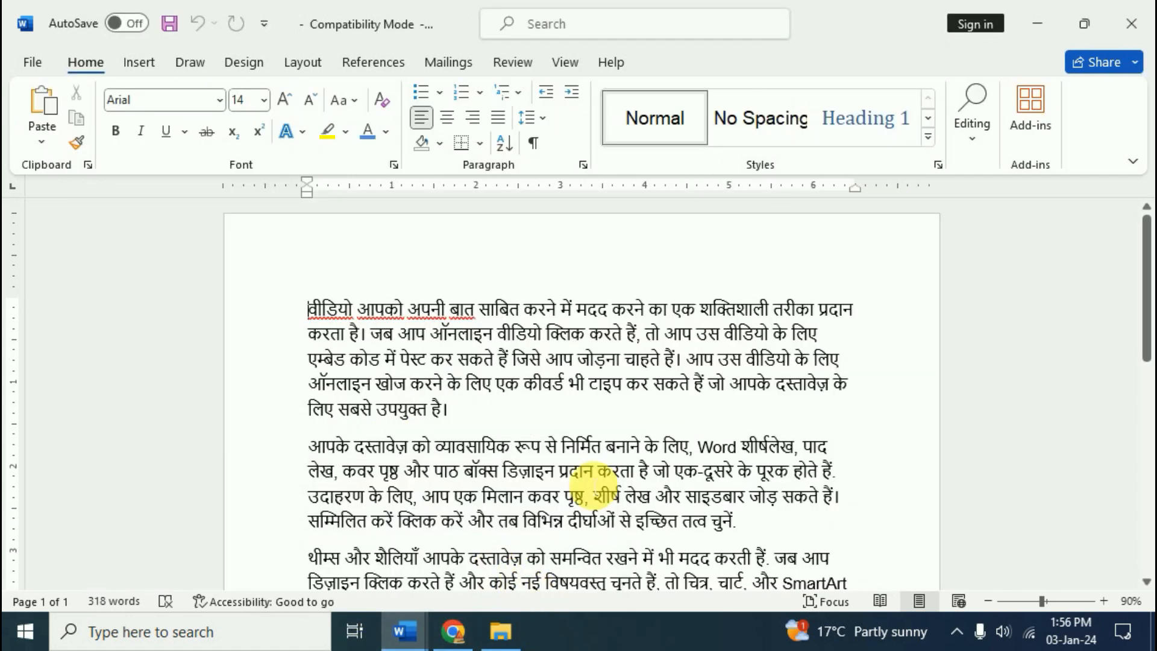
scroll(572, 492, "down", 8)
scroll(573, 495, "up", 3)
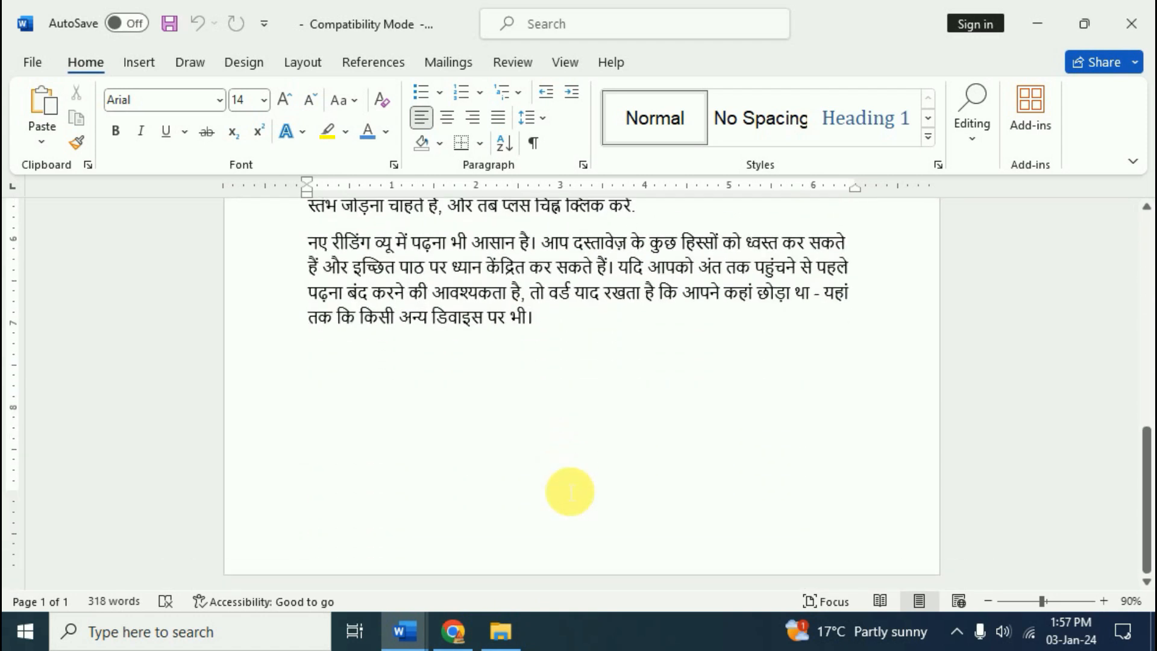
scroll(573, 493, "up", 5)
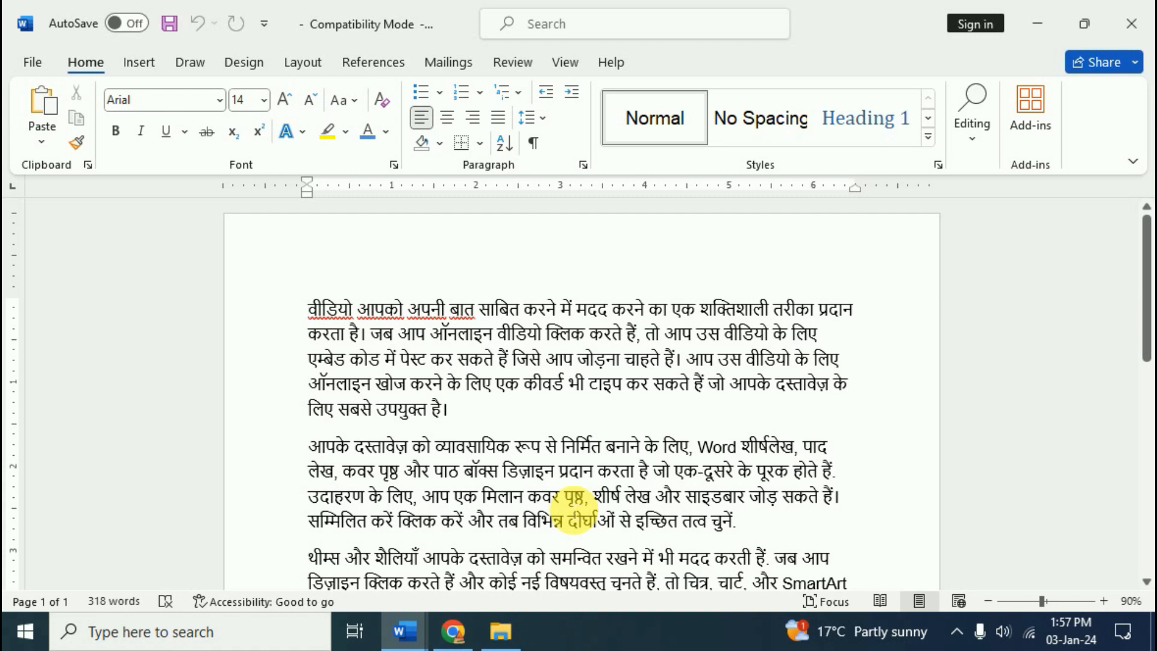
Return to the original document, Document1, and close its Translator
left_click(404, 631)
left_click(370, 579)
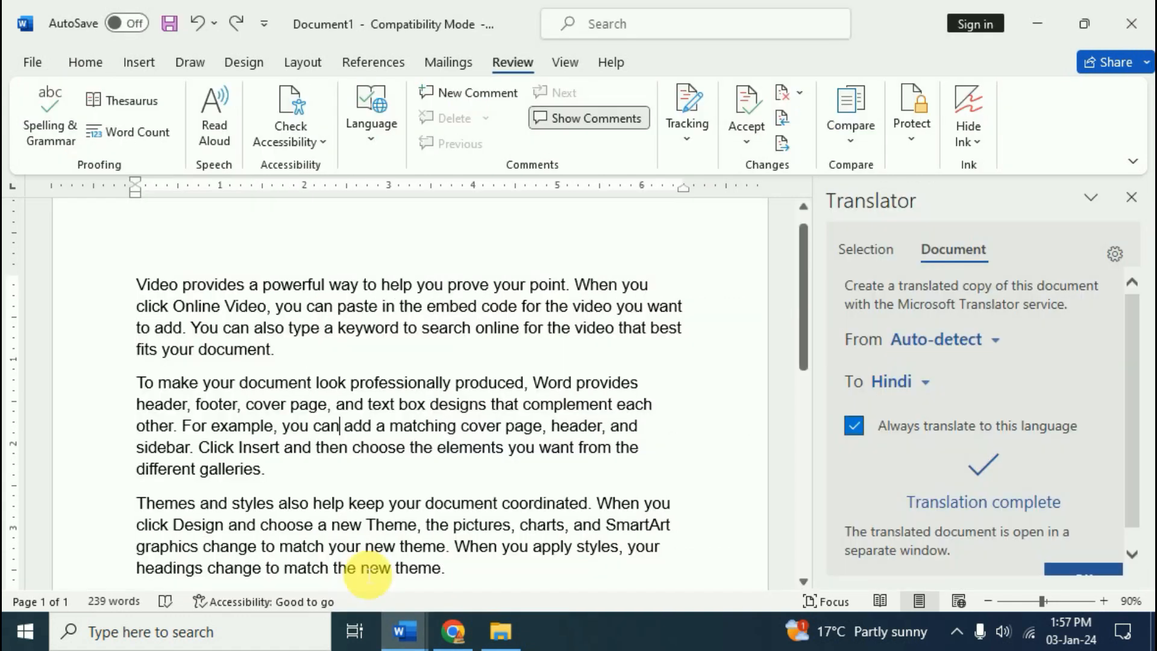
left_click(1131, 198)
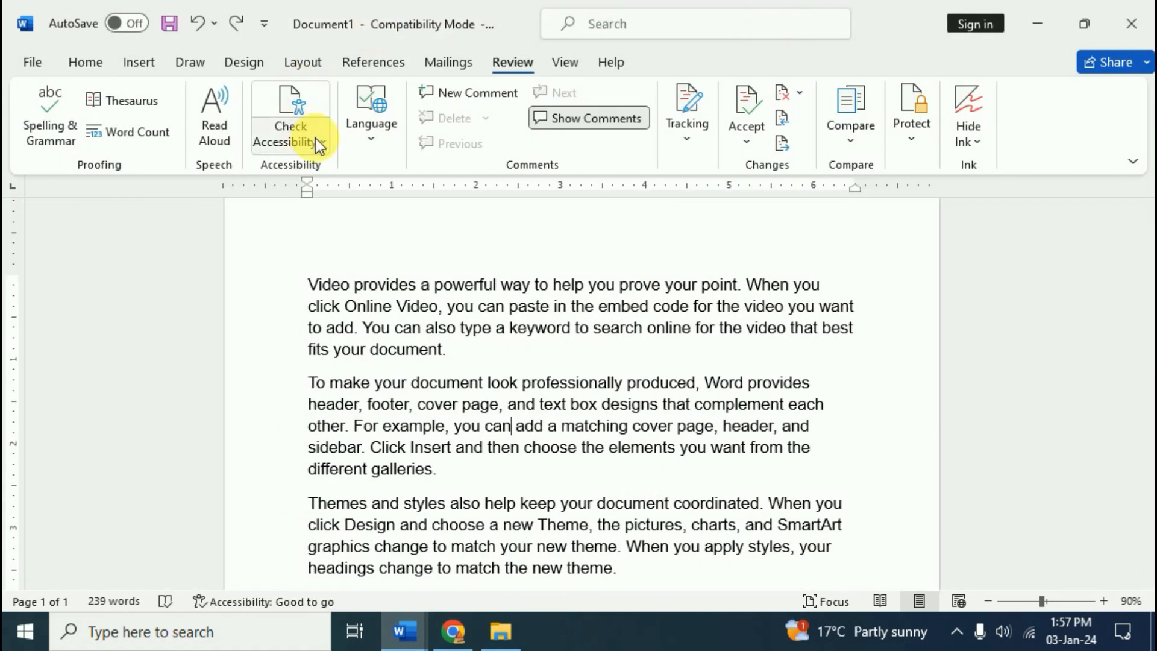
Look through the languages and checking options offered for setting the proofing language, and close the dialog without changing anything
left_click(386, 130)
left_click(425, 240)
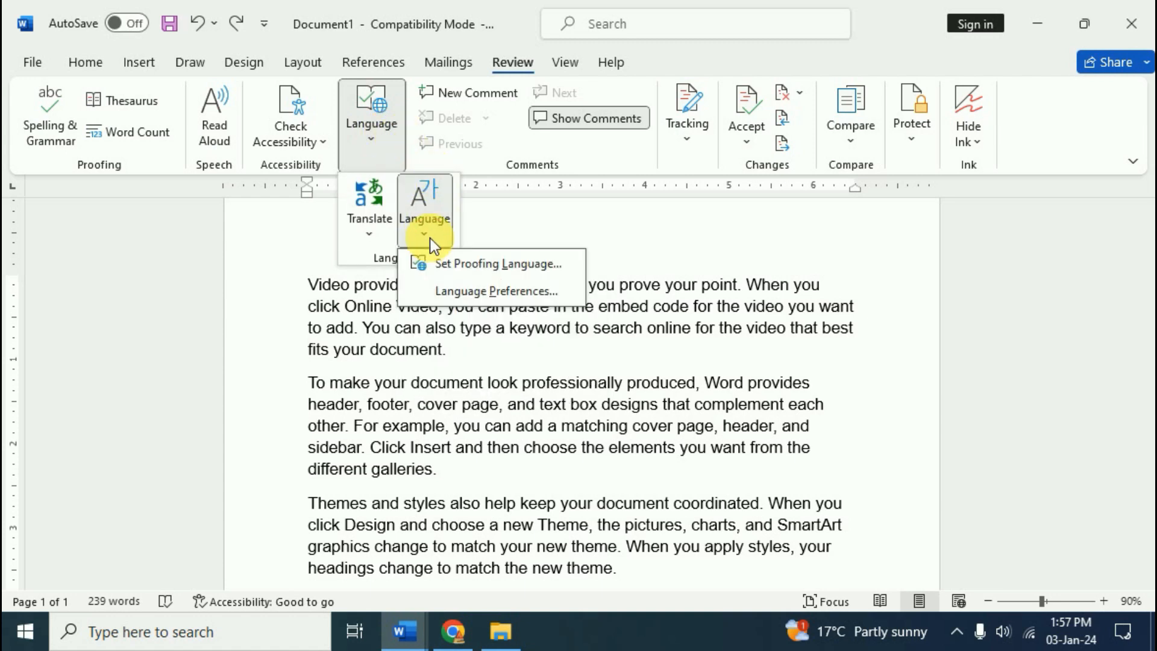
left_click(485, 266)
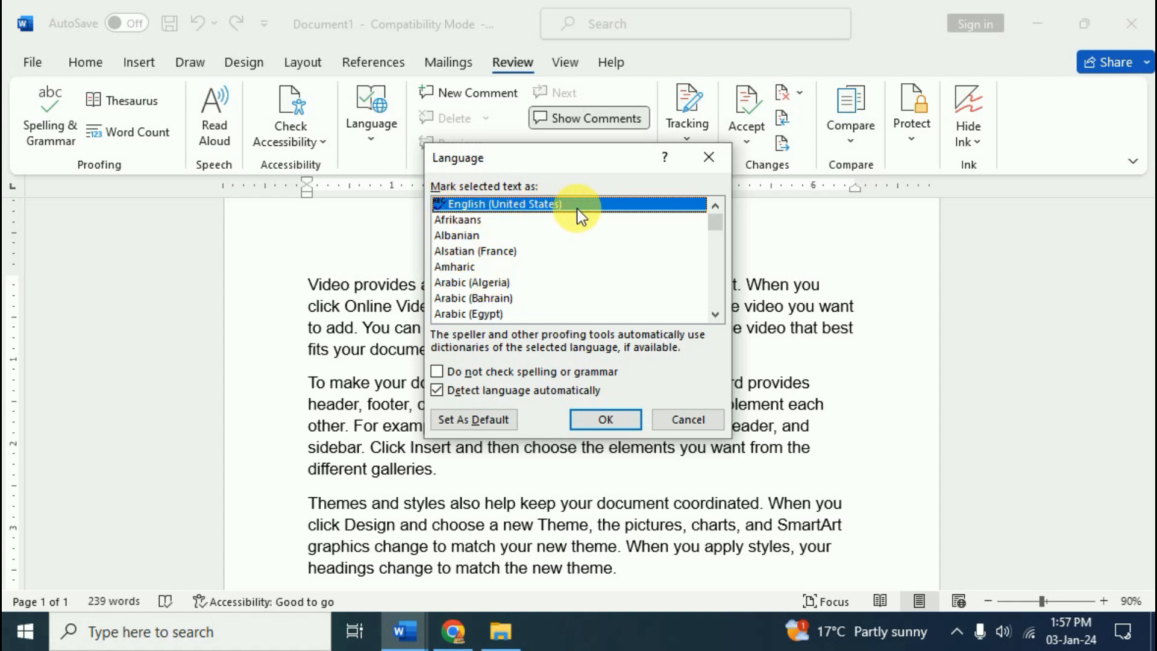
scroll(511, 274, "down", 10)
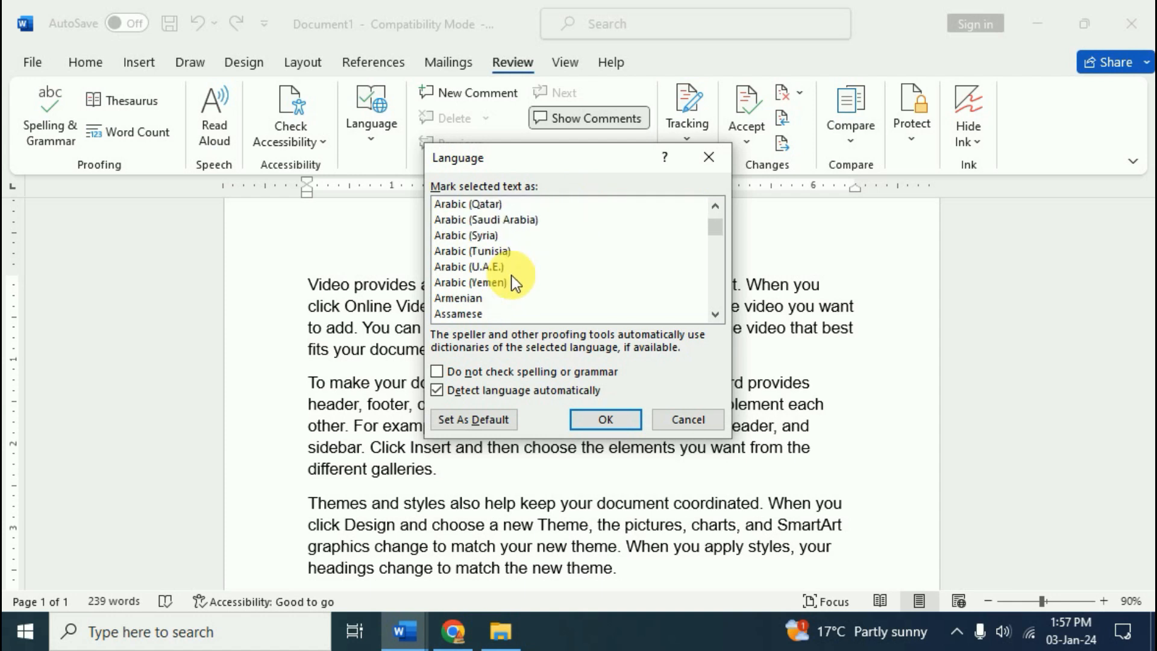
scroll(513, 282, "down", 3)
scroll(514, 281, "up", 10)
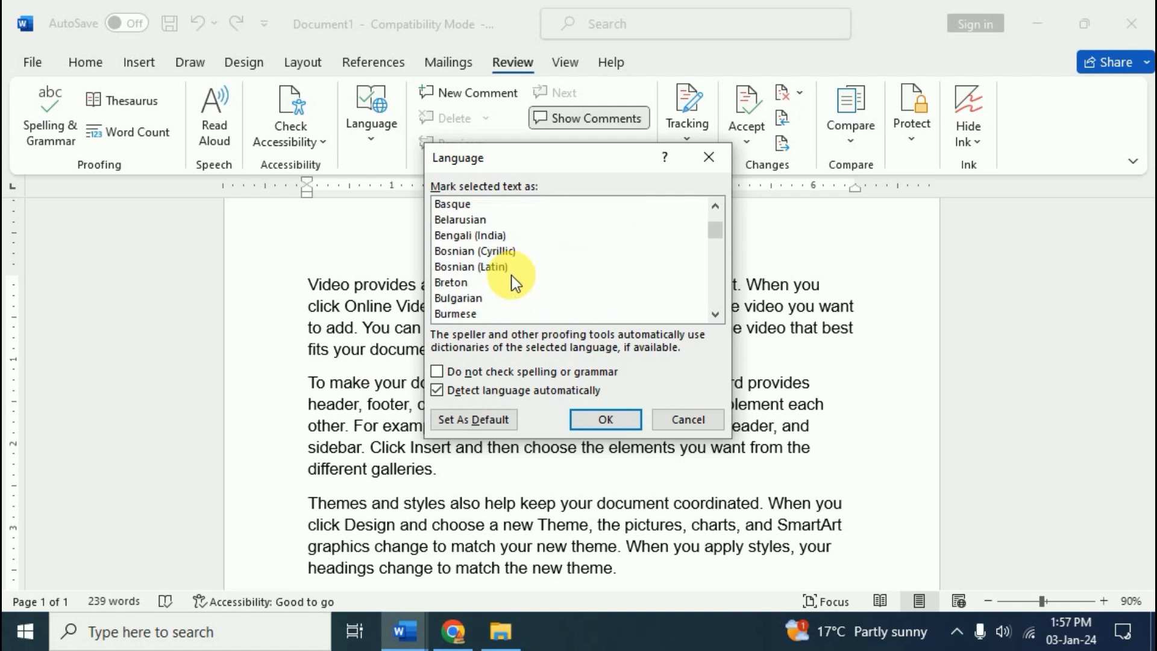
scroll(515, 280, "up", 4)
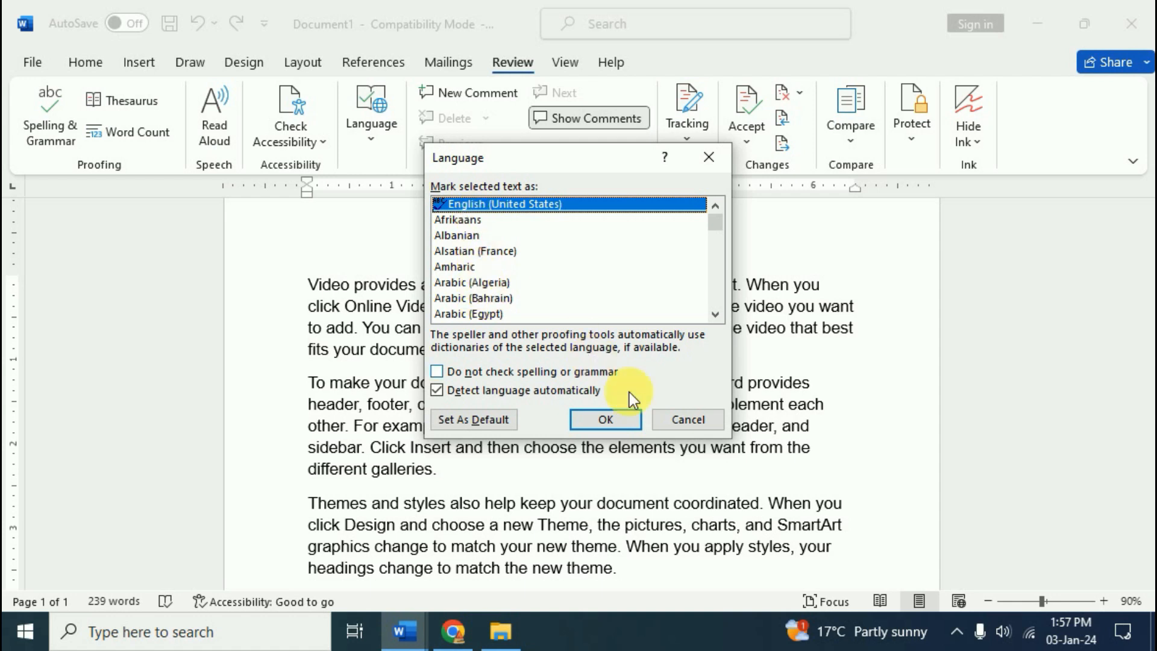
left_click(694, 421)
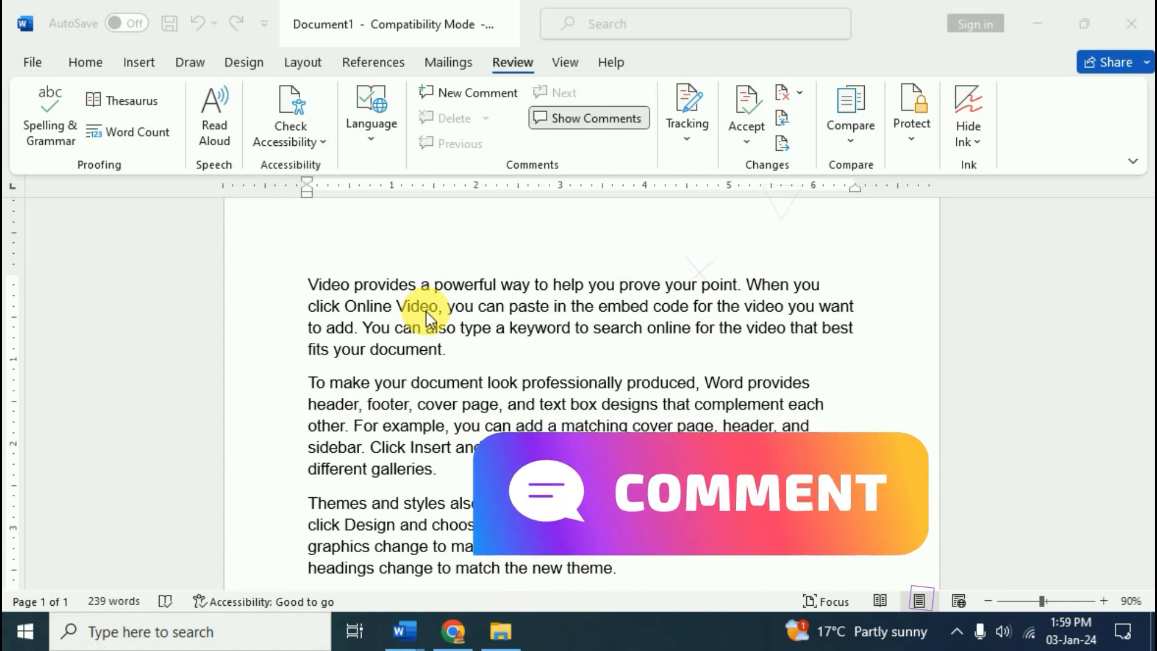
Add a comment reading "h fjsdhf jhf fg" to the whole first paragraph
left_click(417, 346)
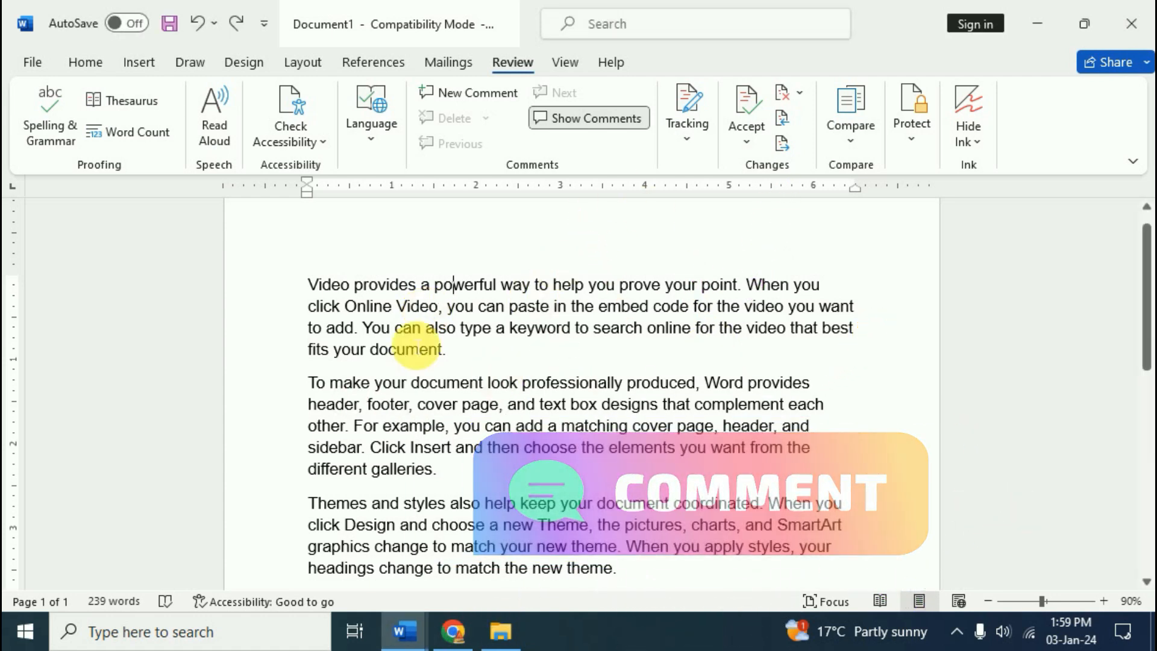
left_click_drag(305, 283, 475, 360)
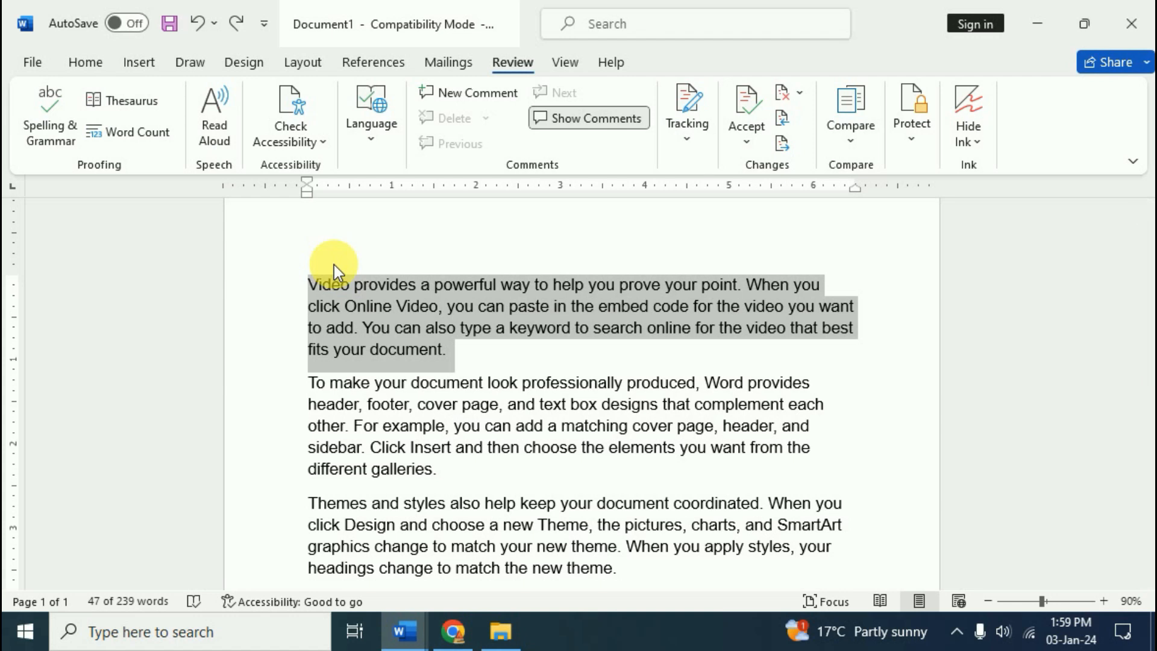
left_click(475, 96)
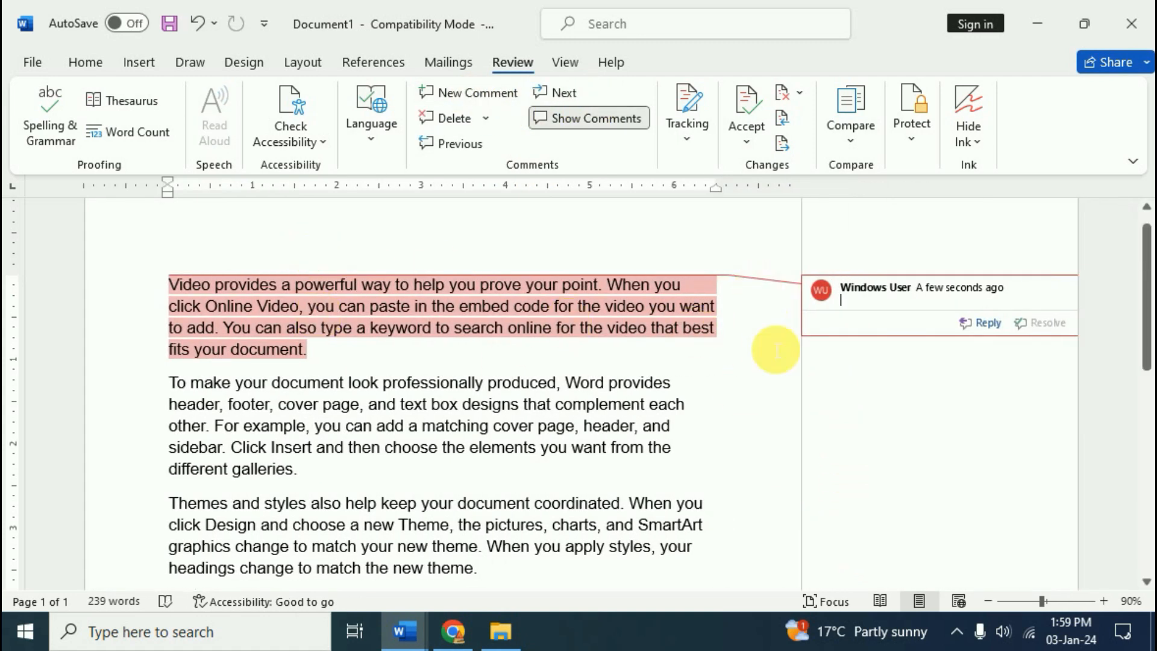
type("h fjsdbf jbf  fg")
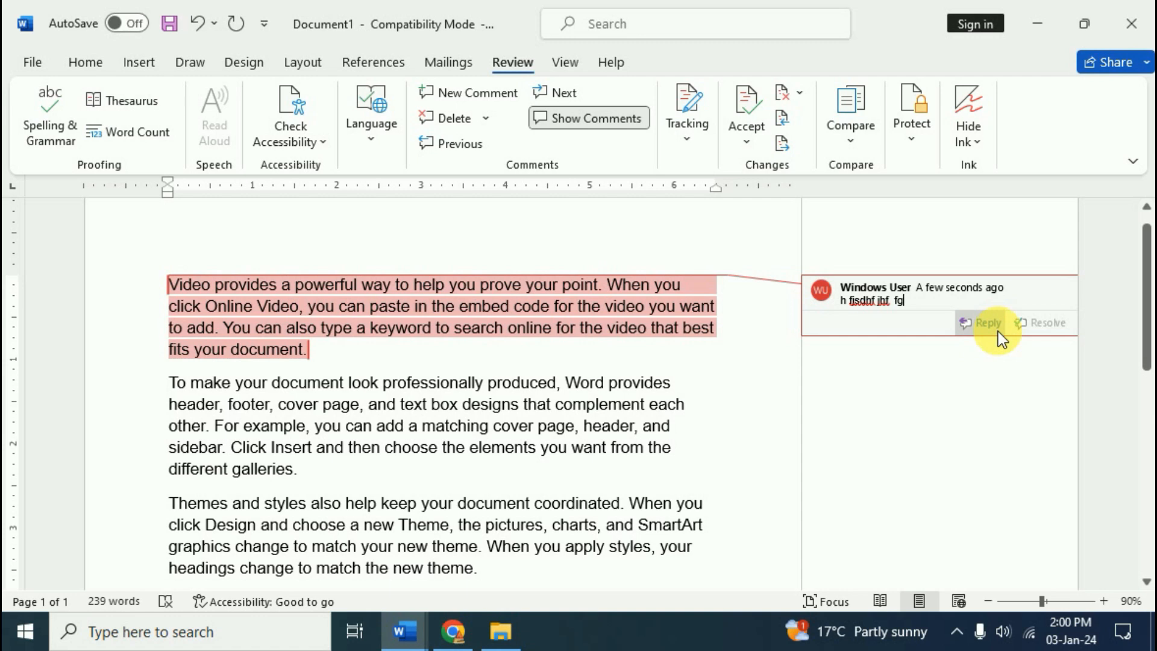
Add a comment reading "hf kjk jdfkg jfdg" to the word "document" in the second paragraph
left_click(360, 447)
left_click_drag(274, 386, 345, 386)
left_click(476, 94)
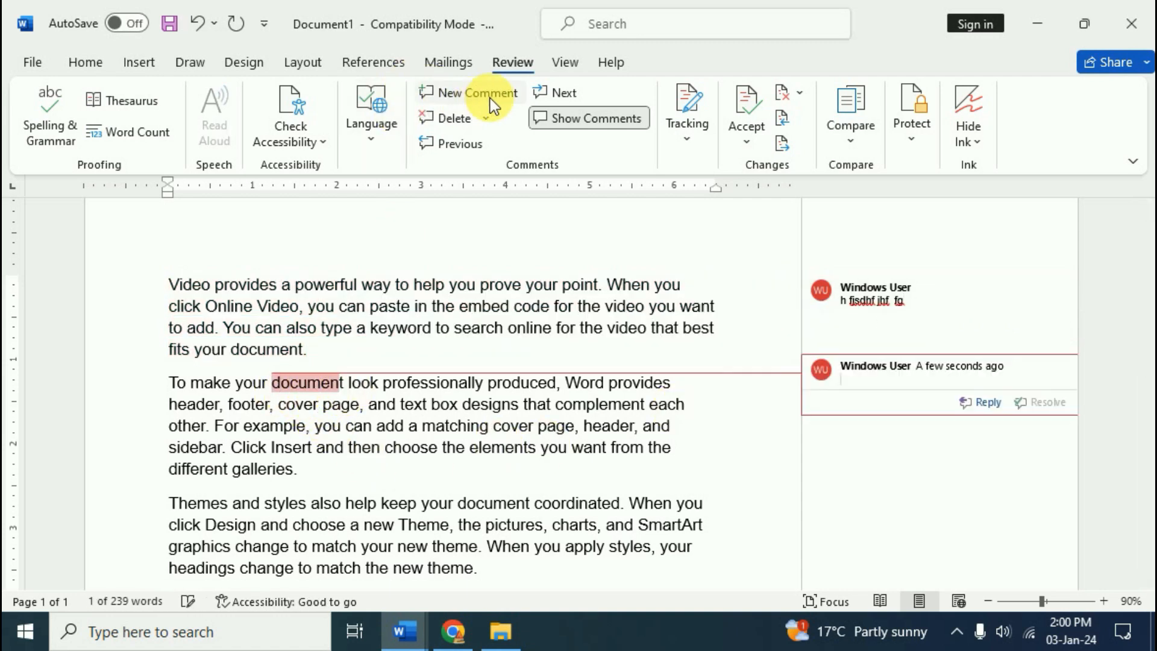
type("hf kjk jdfkg jfdg")
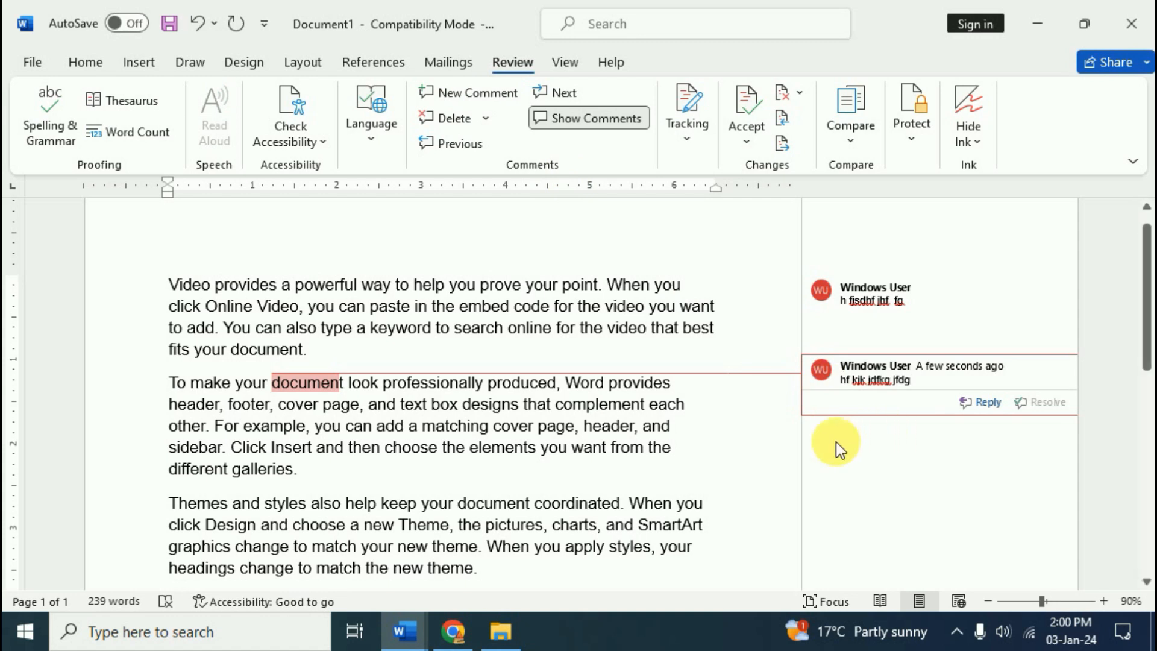
Add a comment reading "sfh jsdfh sdfjk sdjfk" to the words "document coordinated" in the third paragraph
left_click(456, 519)
left_click_drag(461, 505, 617, 504)
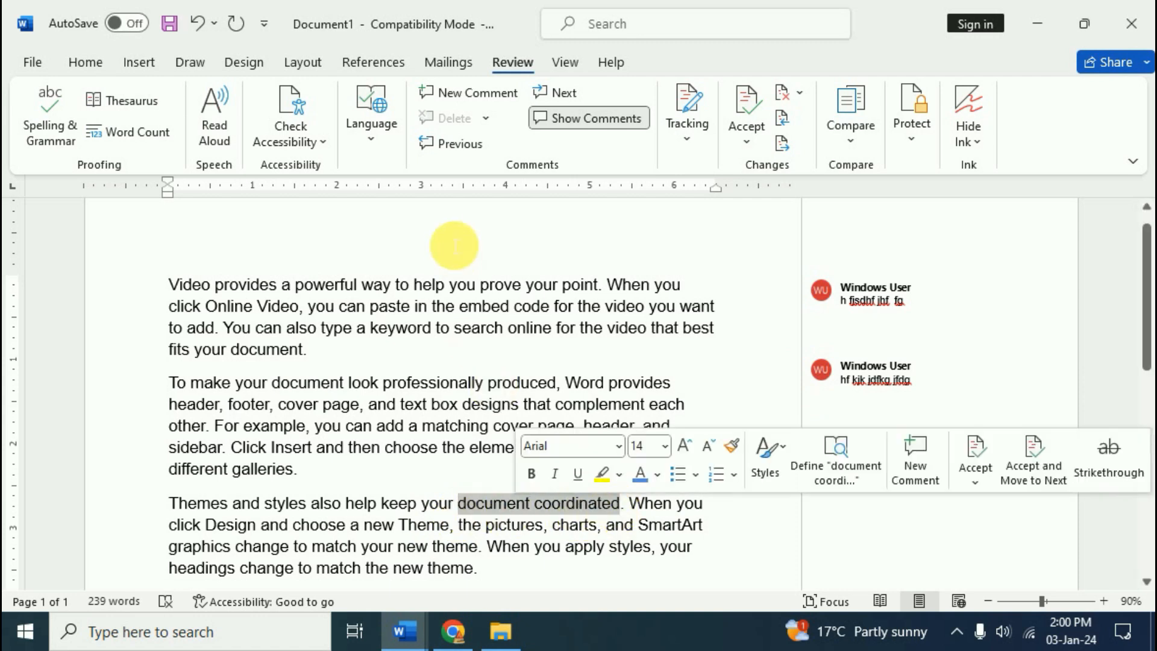
left_click(479, 94)
type("sfh jsdfh sdfjk sdjfk")
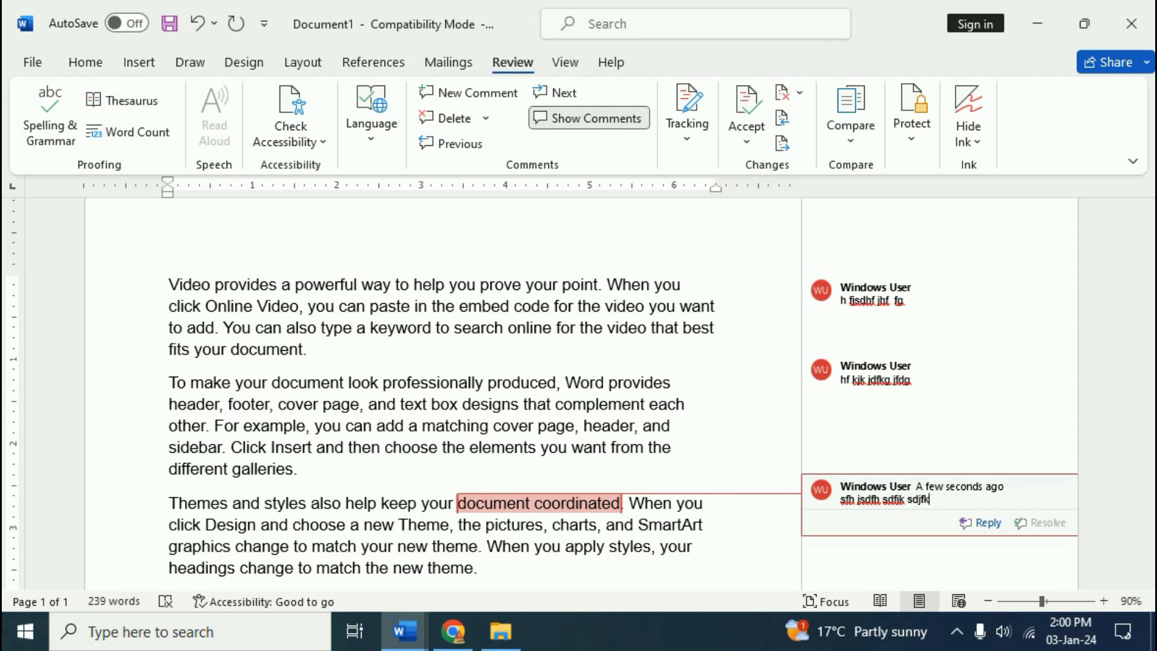
left_click(637, 410)
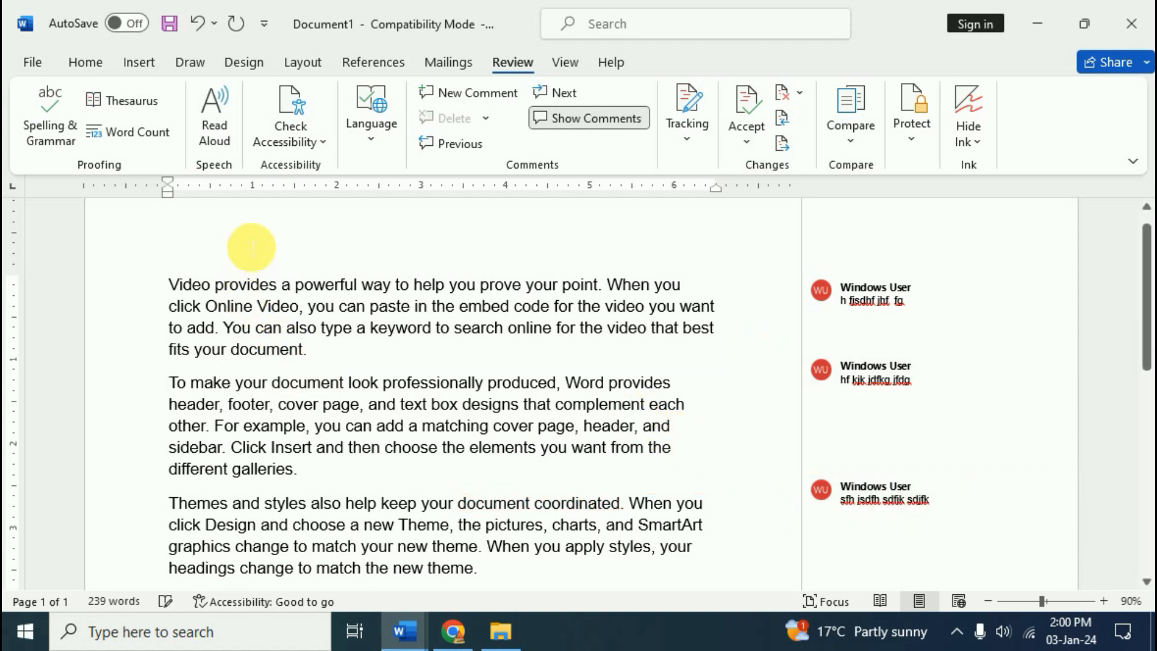
Collapse the comments to margin markers and view the first and third comments individually, closing each one
left_click(425, 338)
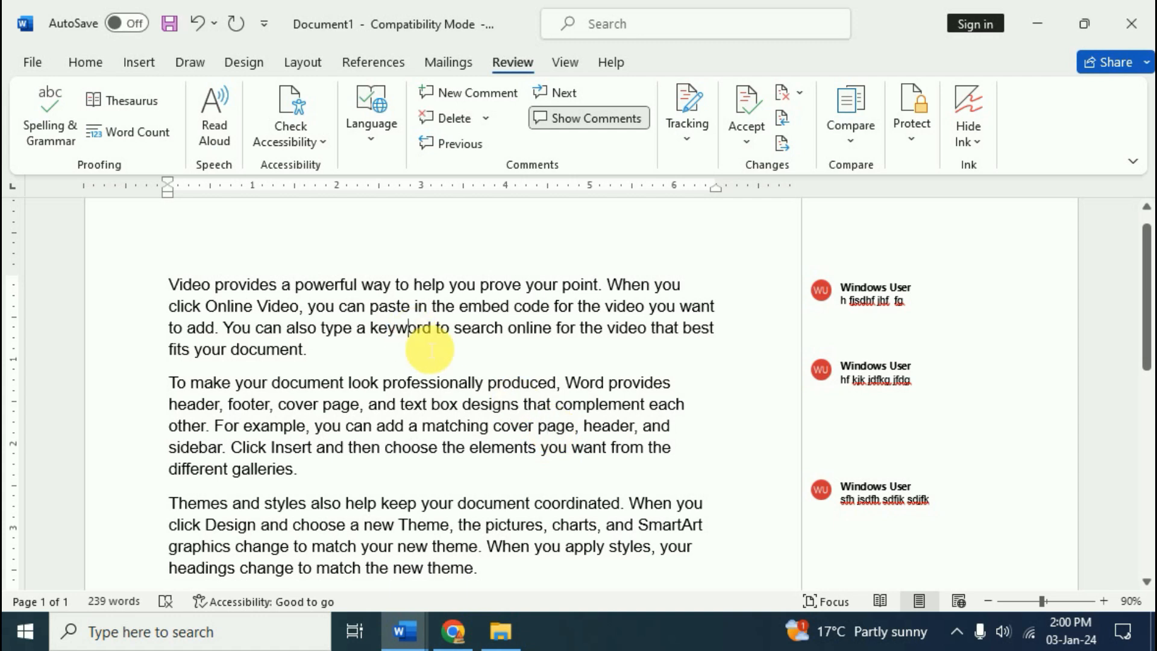
left_click(493, 447)
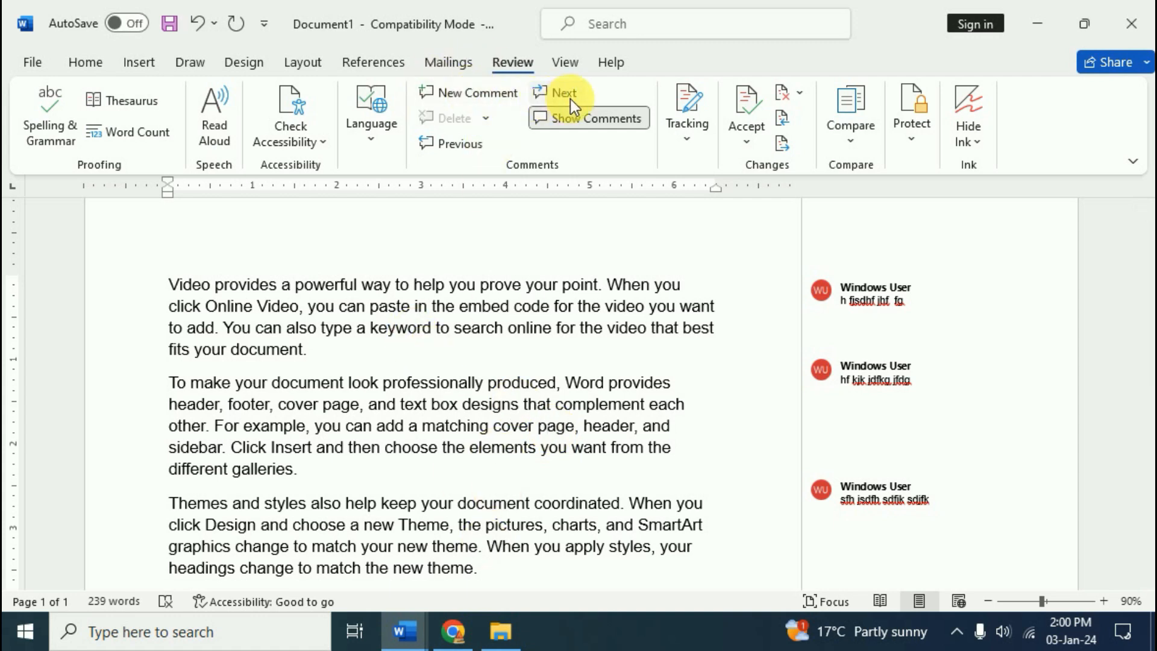
left_click(573, 118)
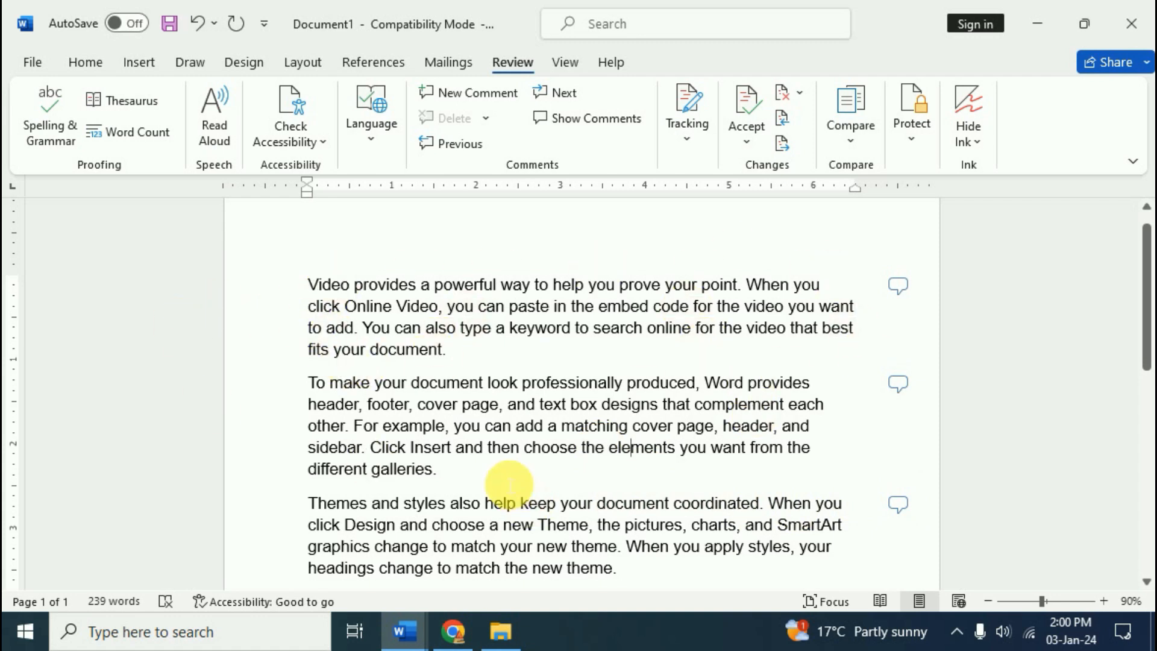
left_click(896, 284)
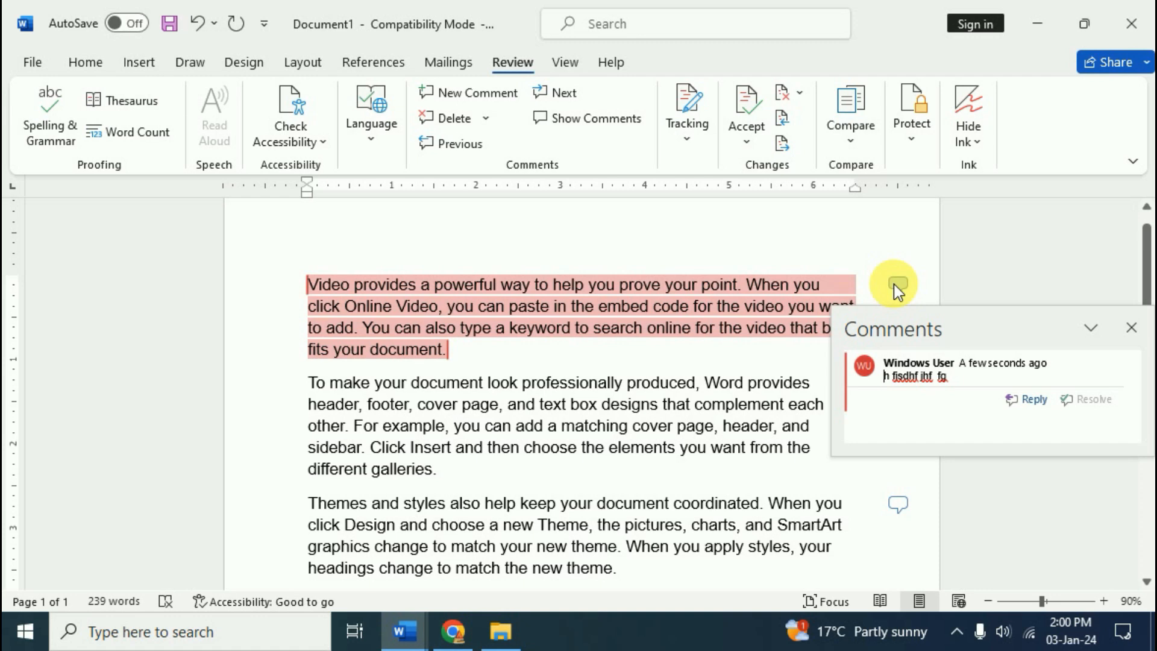
left_click(1144, 330)
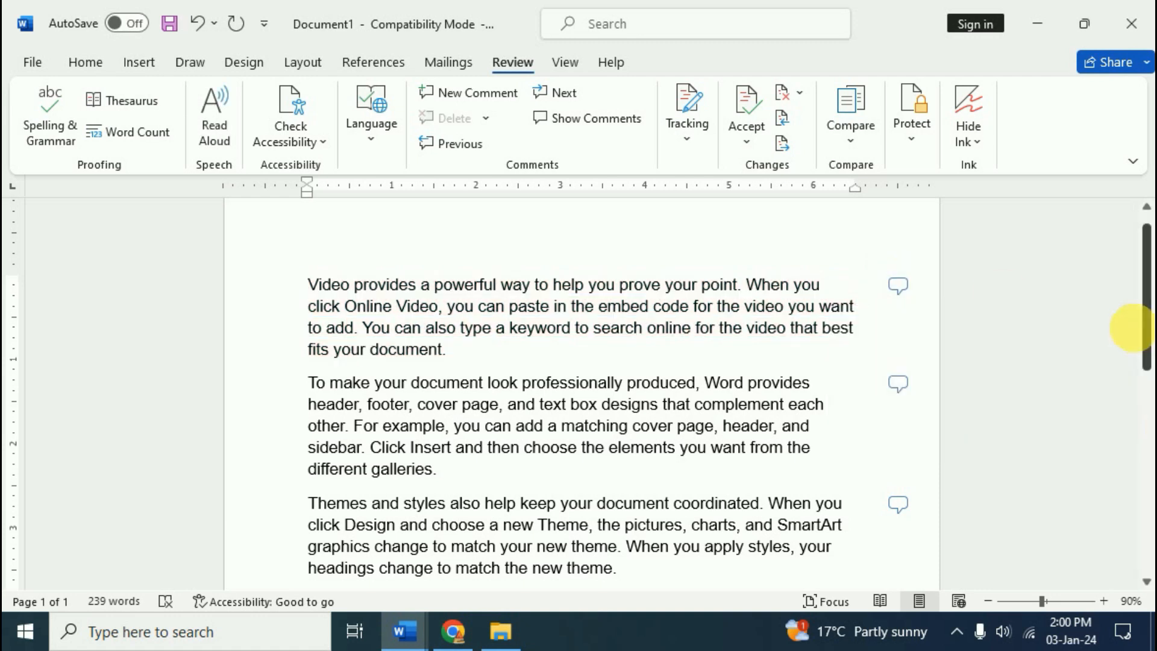
left_click(894, 503)
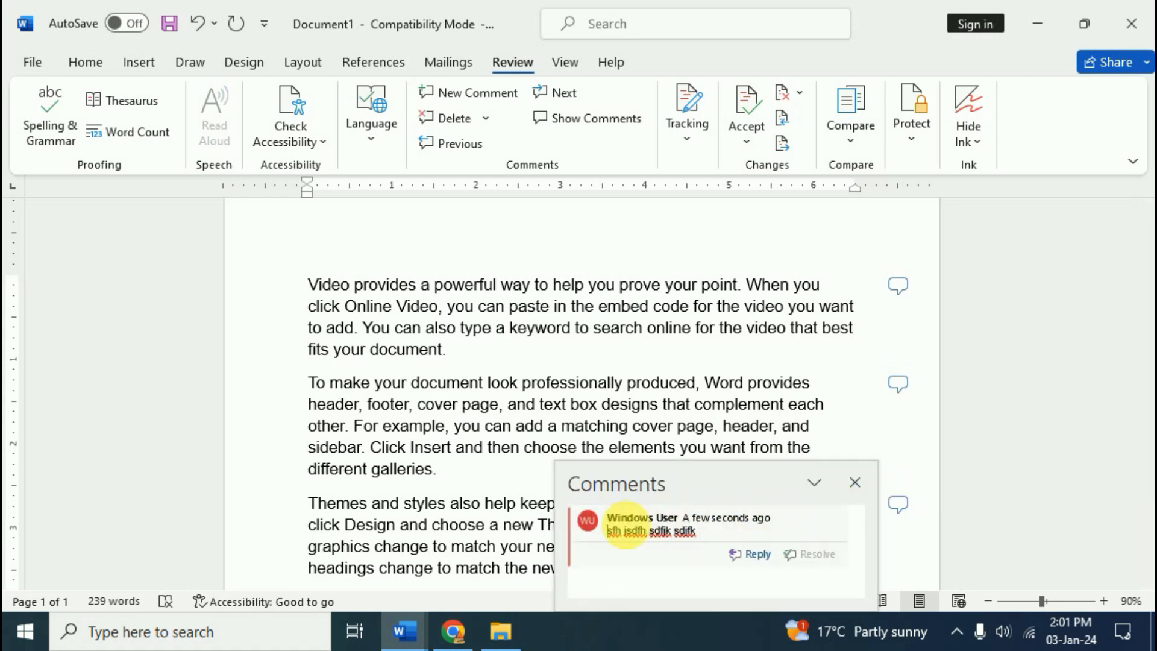
left_click(856, 483)
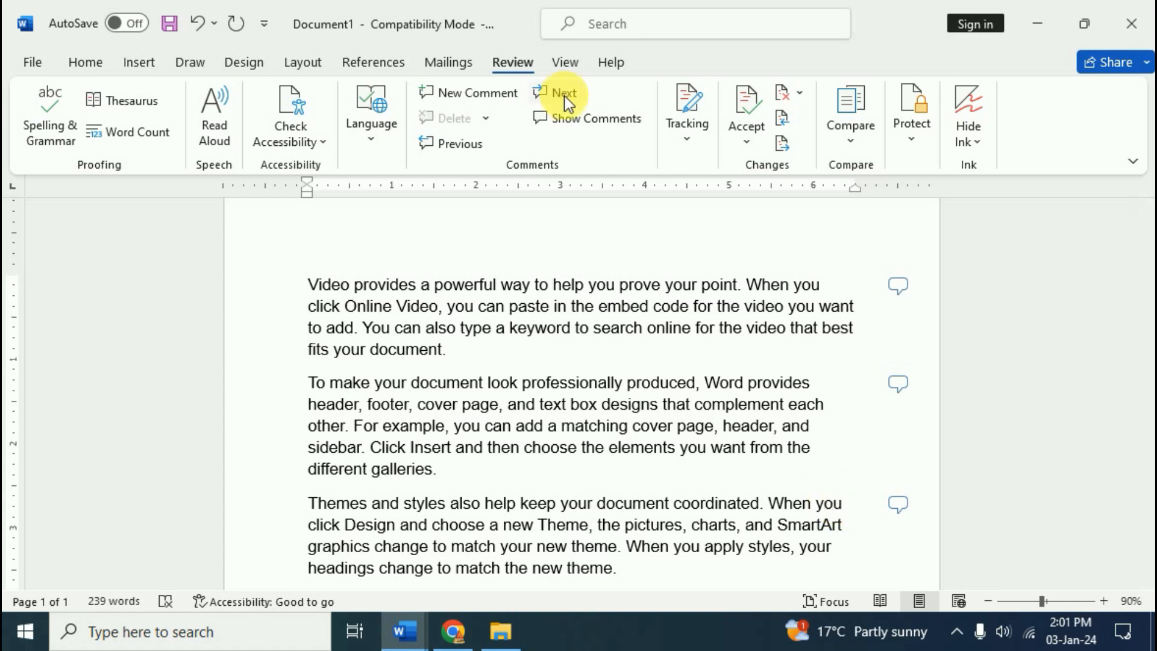
Browse backward and forward through the comments one at a time, and show them all in full beside the text
left_click(457, 144)
left_click(457, 144)
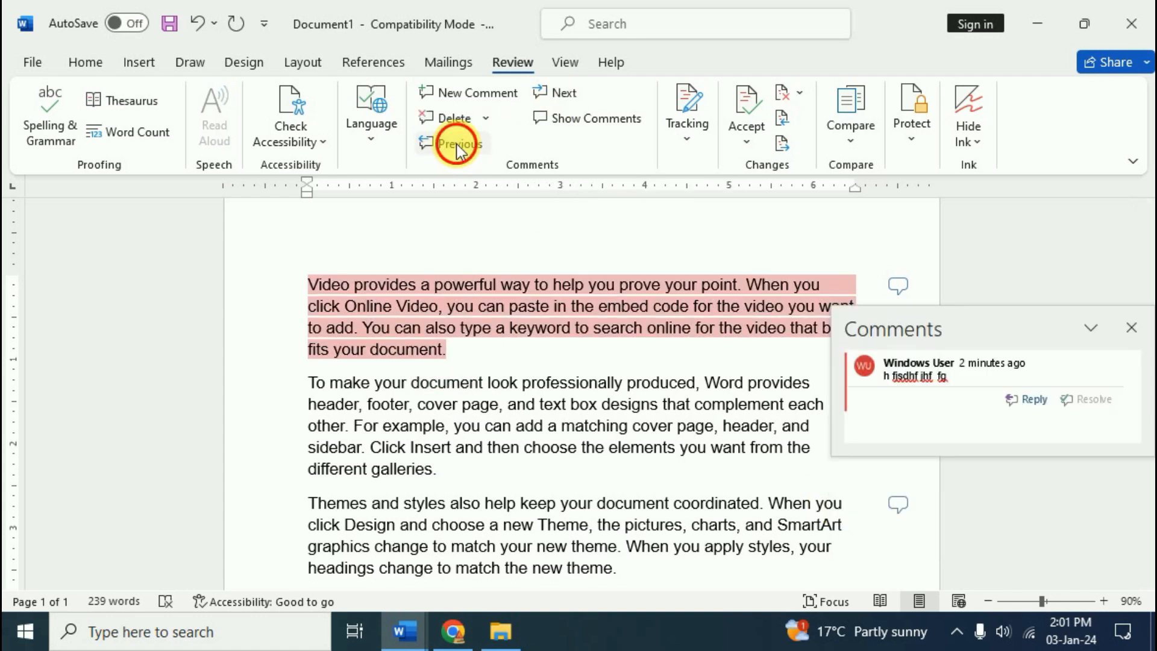
left_click(457, 144)
left_click(567, 98)
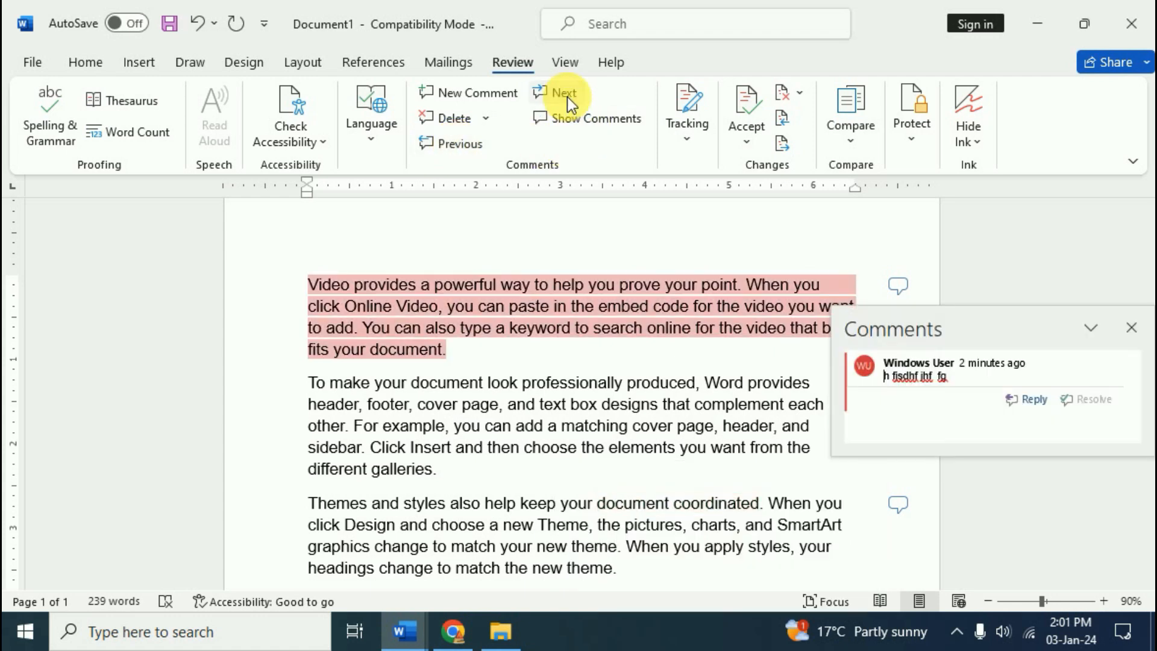
left_click(567, 97)
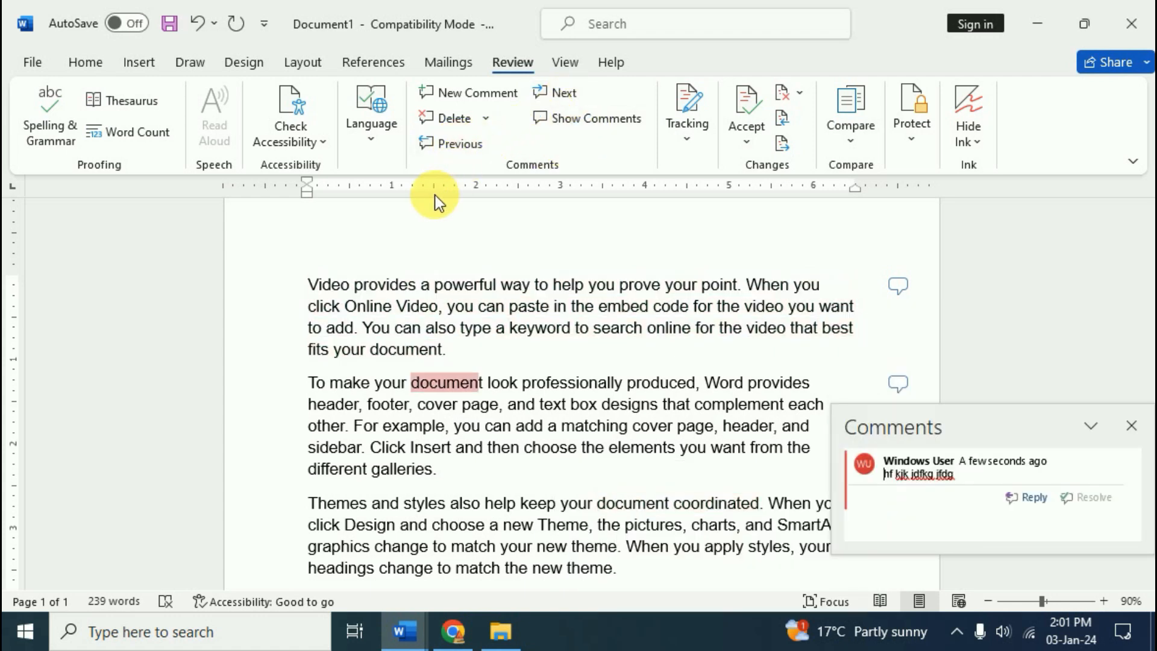
left_click(588, 118)
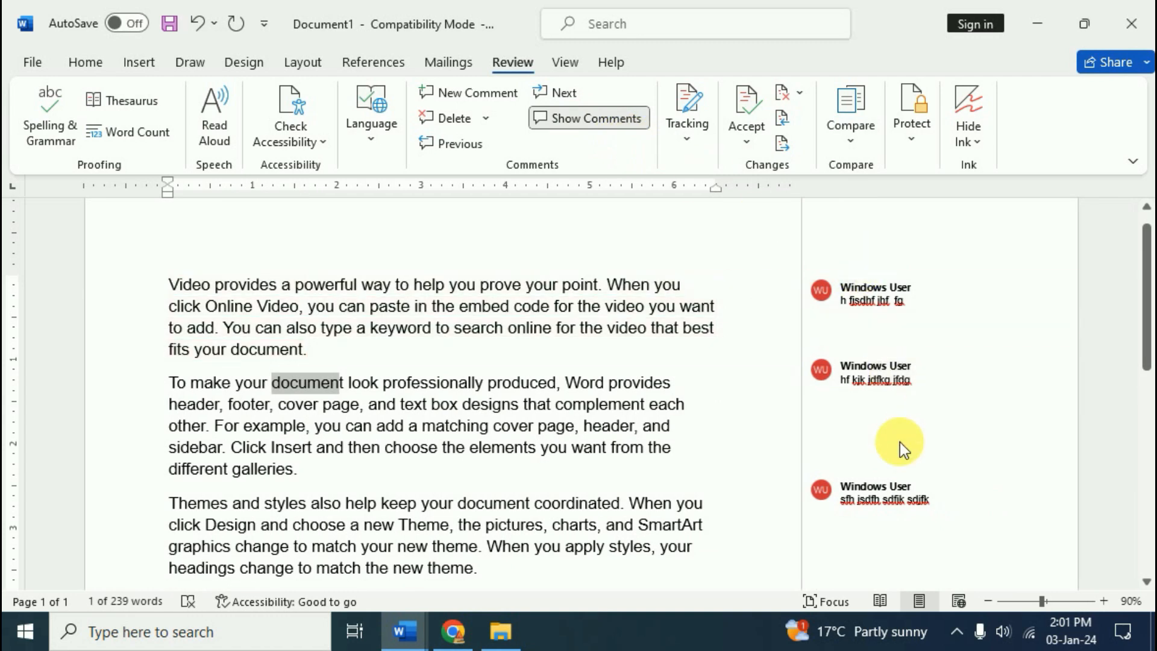
Delete only the comment attached to the first paragraph
left_click(890, 304)
triple_click(937, 312)
left_click(907, 309)
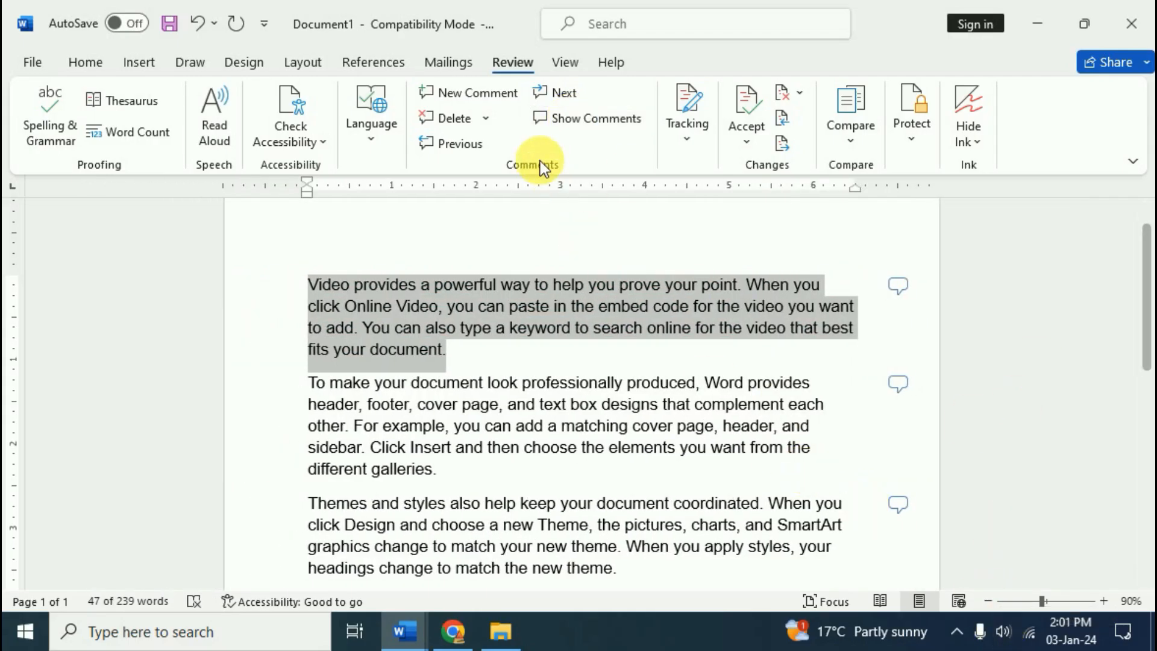
left_click(897, 289)
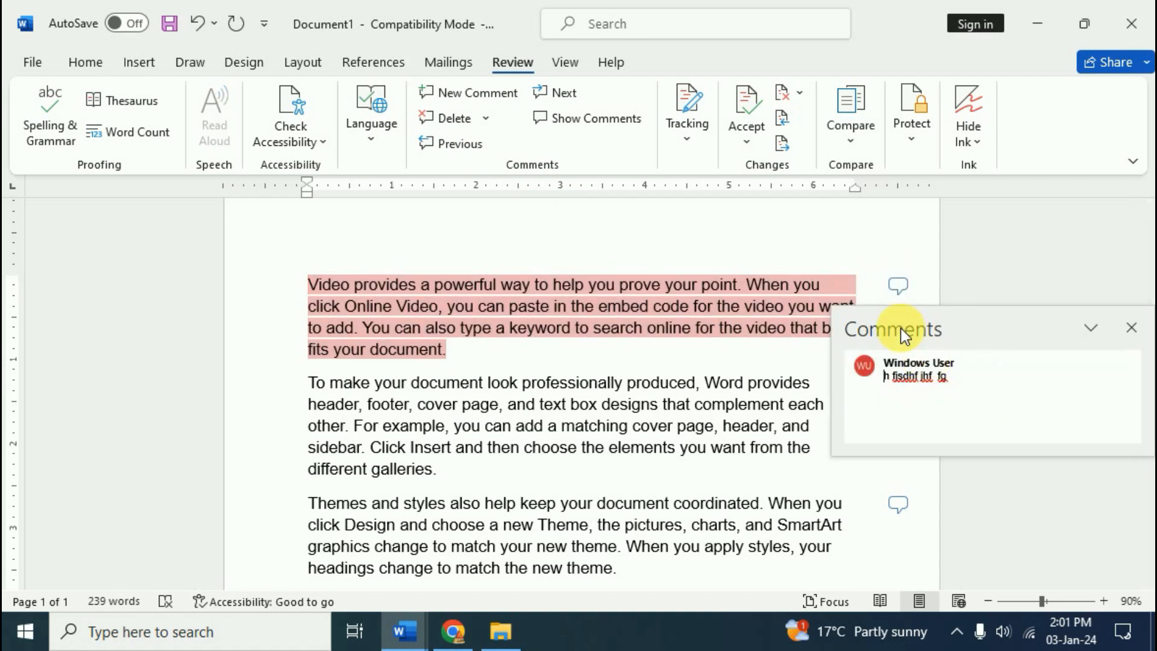
left_click(454, 119)
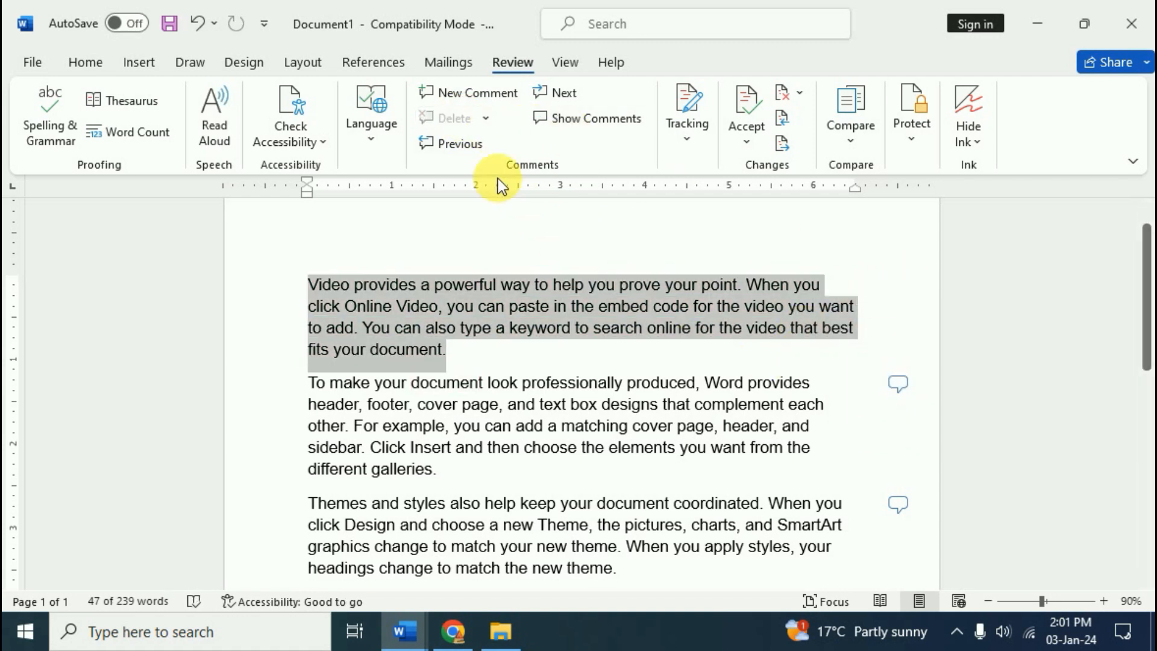
Delete all remaining comments in the document at once, starting from the comment on "document"
left_click(897, 383)
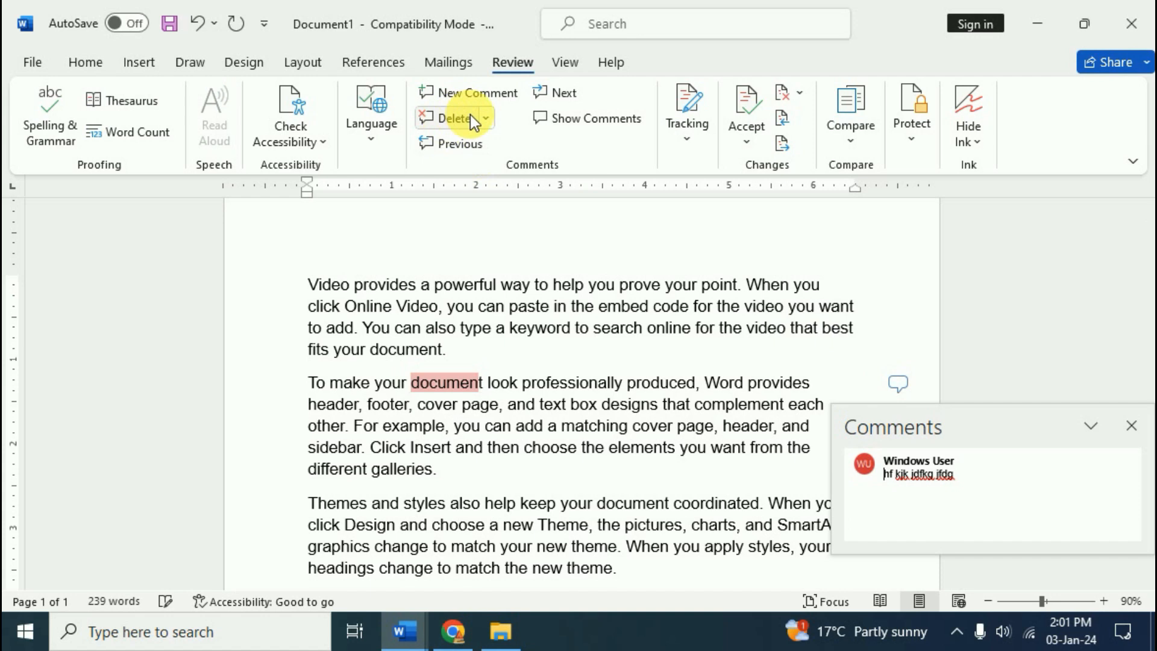
left_click(486, 118)
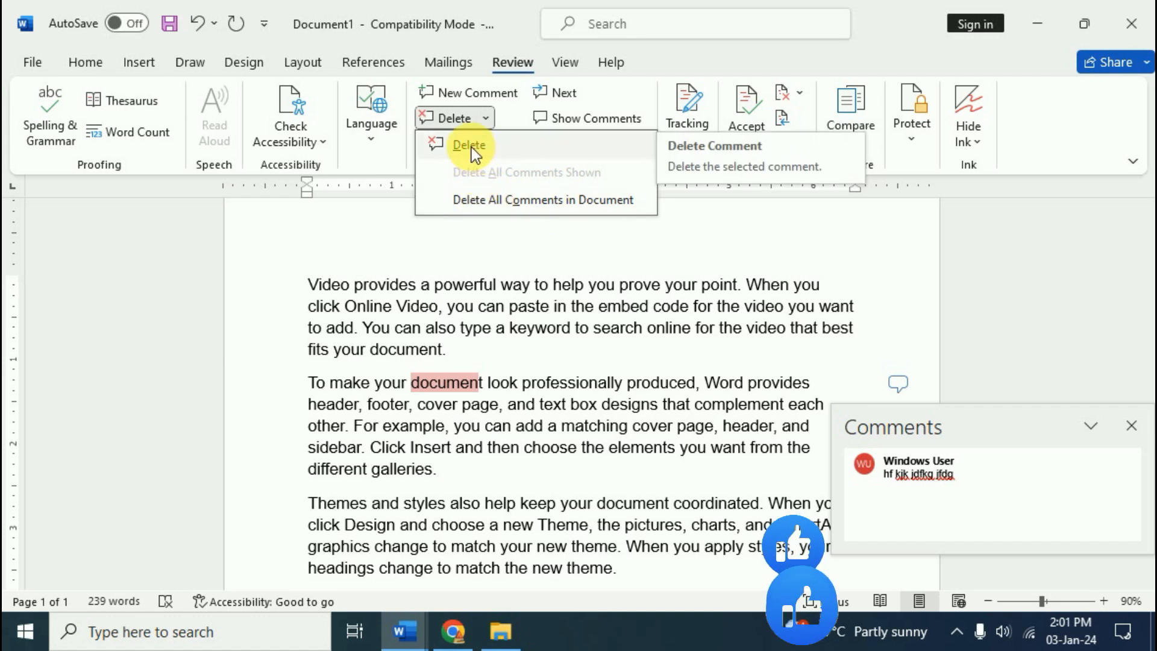
left_click(520, 206)
left_click(650, 306)
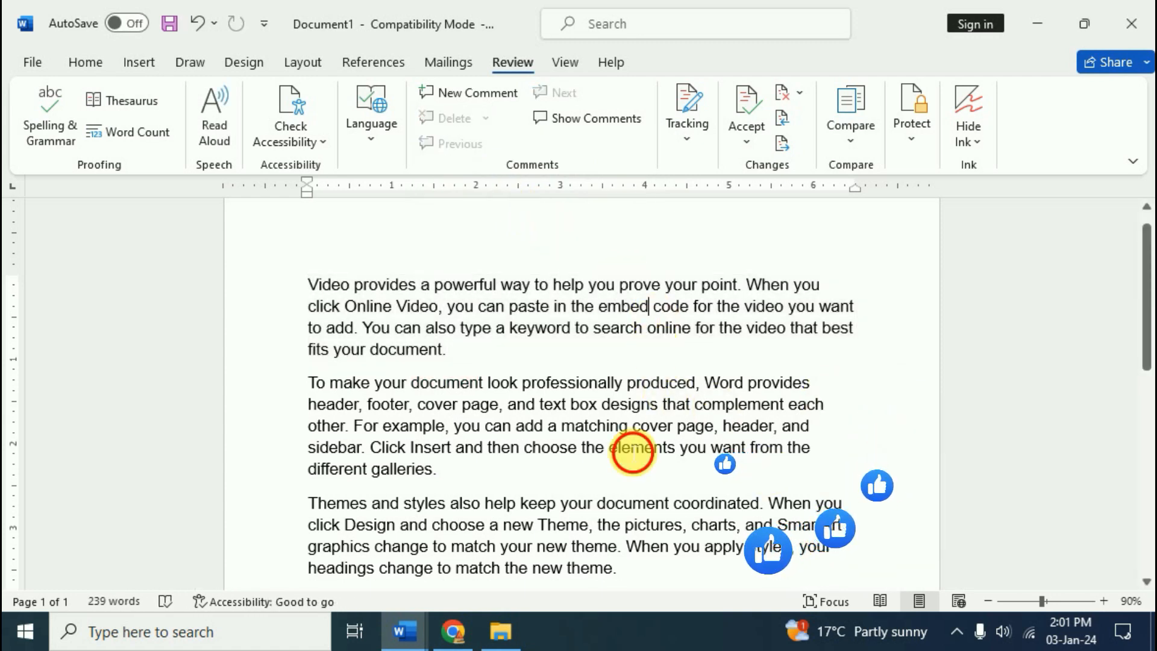
left_click(690, 307)
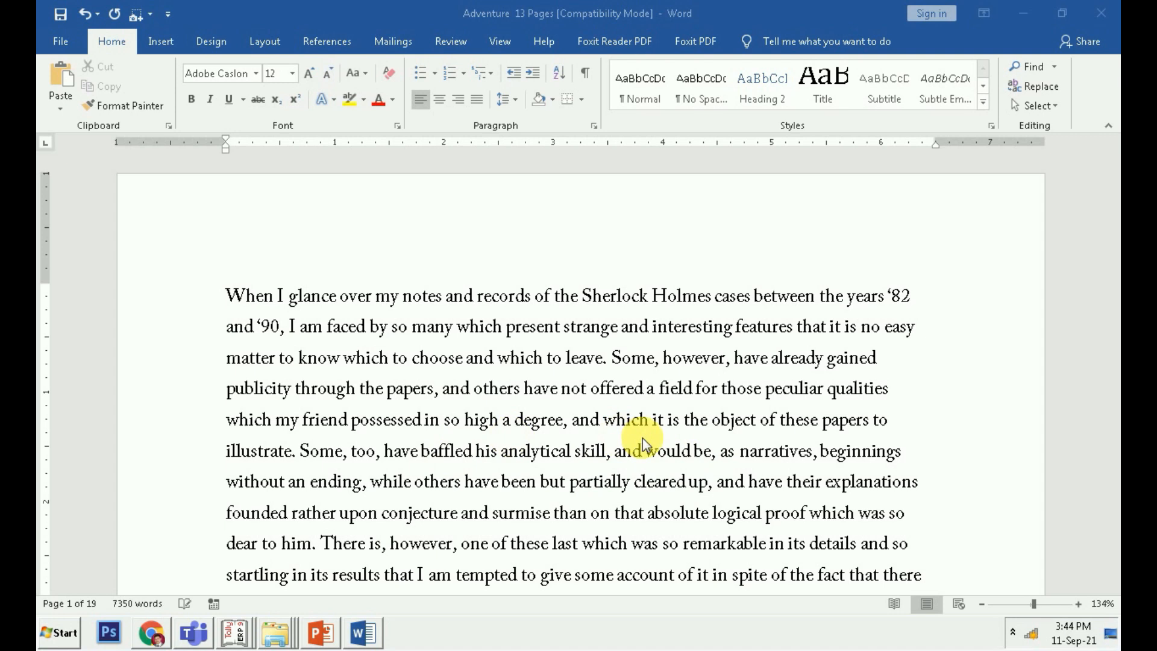
Turn on Track Changes in the Adventure 13 Pages document
left_click(452, 41)
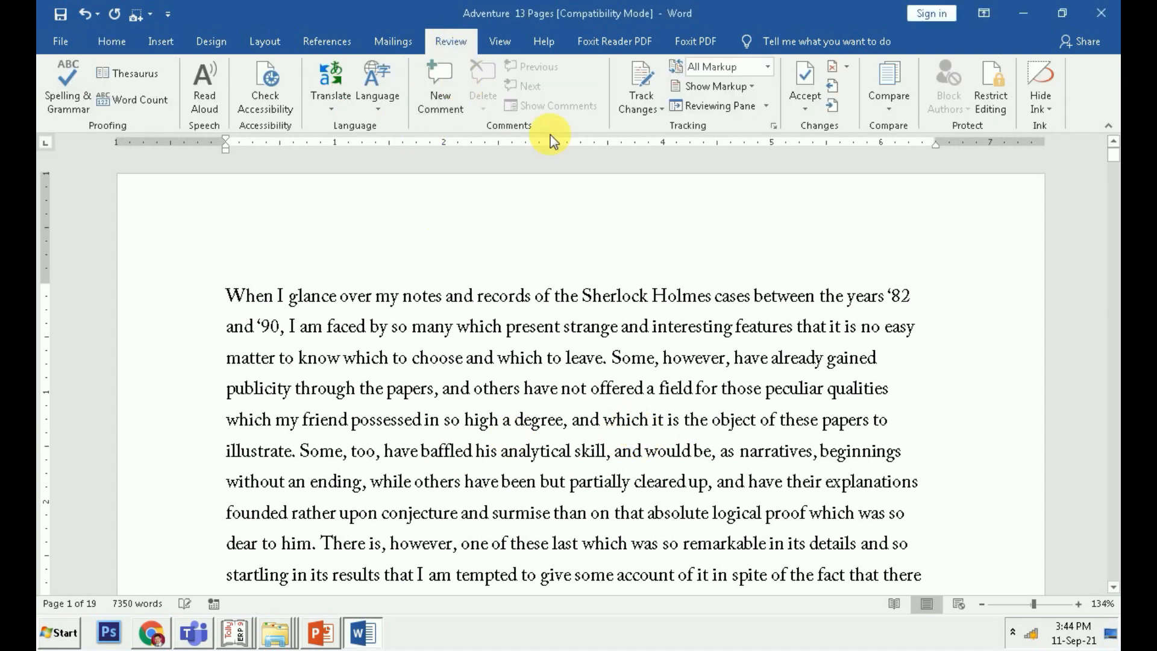
left_click(645, 81)
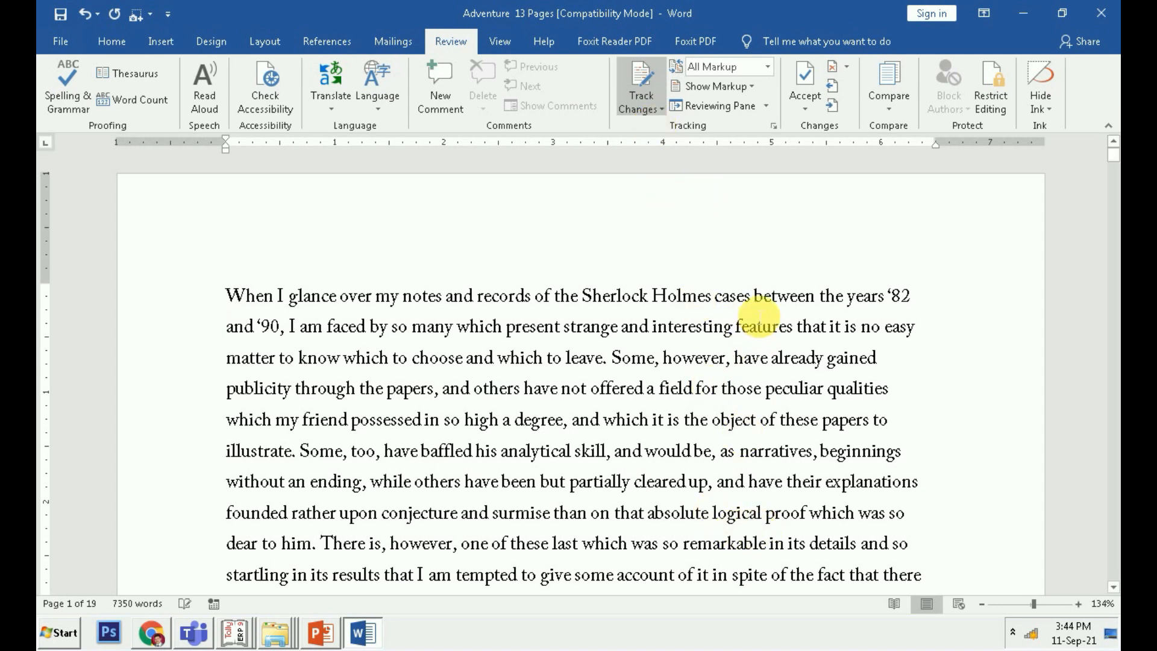
Delete the word "between" from the first line as a tracked change, and switch the display to Simple Markup
left_click_drag(755, 298, 815, 298)
key("Delete")
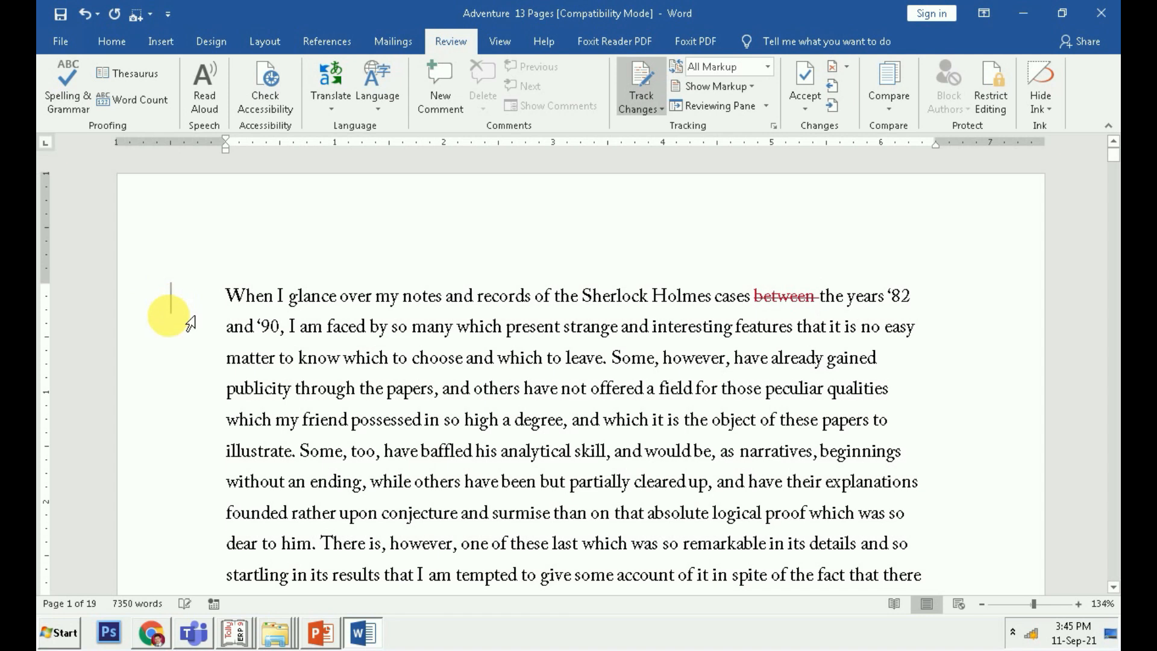
left_click(172, 304)
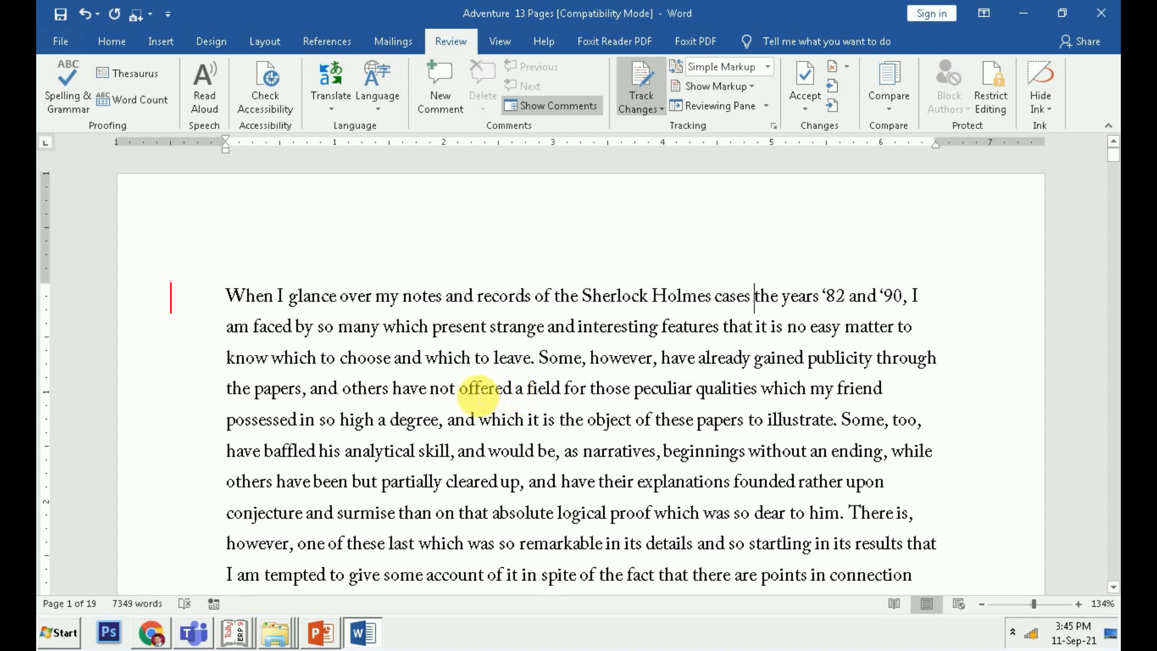
Replace the first letter of "offered" in the opening paragraph with "a" as a tracked change
left_click(470, 391)
key("BackSpace")
type("a")
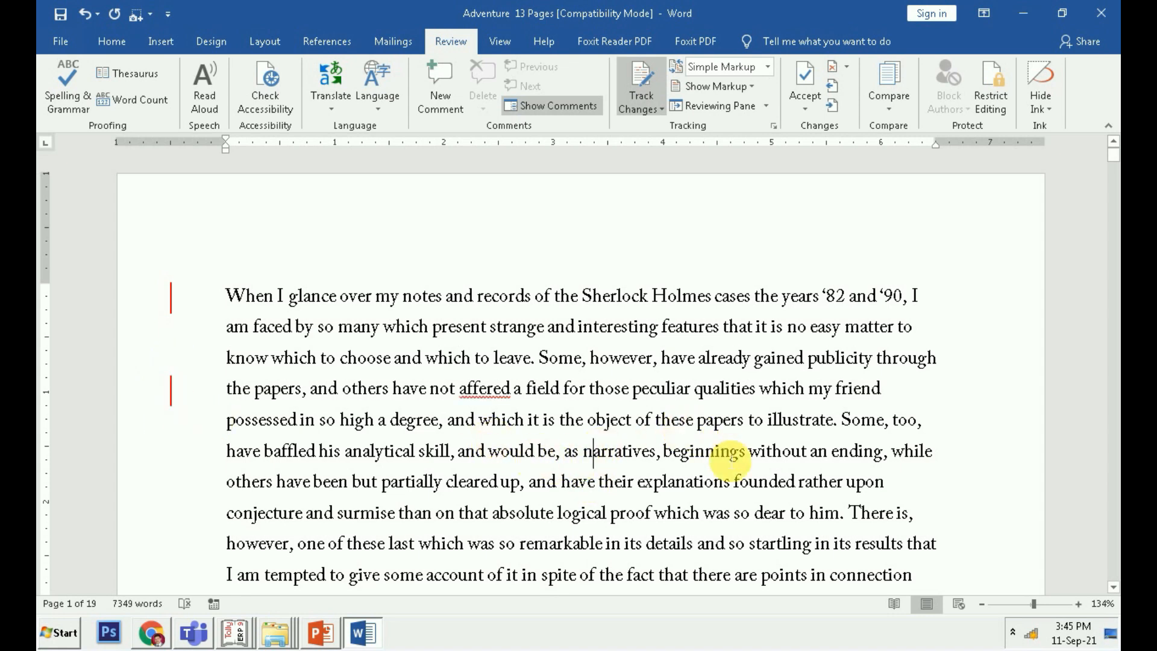
Set the font color of "his analytical skill" to red, and insert "the" before "remarkable" in the same paragraph
scroll(714, 496, "down", 1)
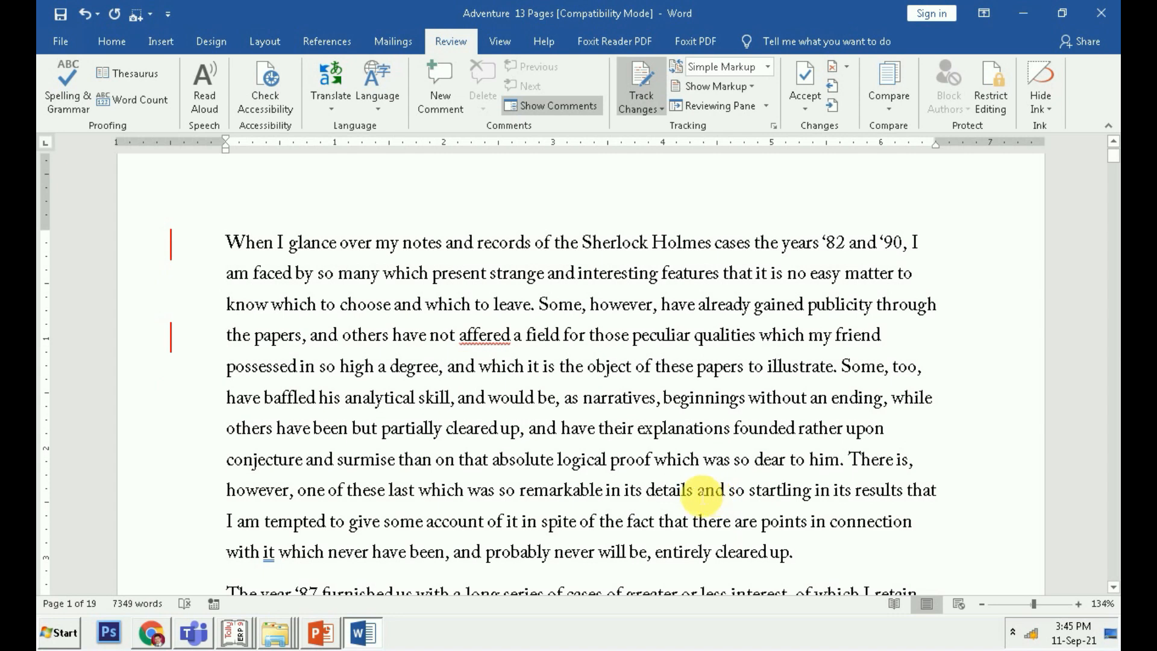
left_click_drag(341, 401, 440, 399)
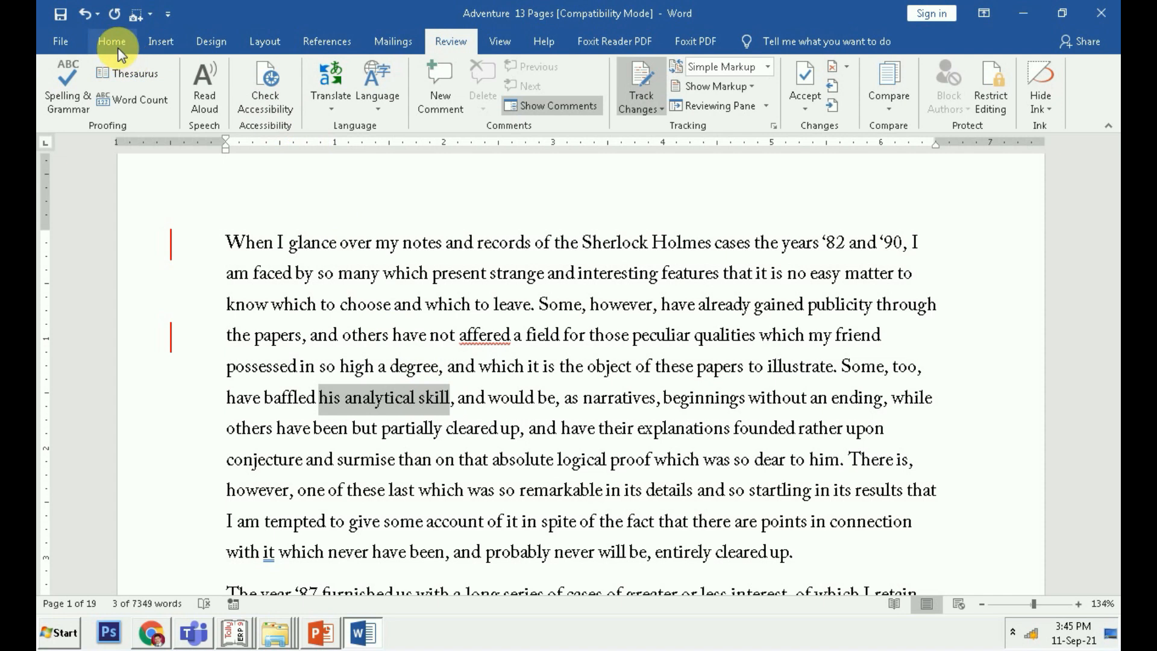
left_click(111, 41)
left_click(378, 99)
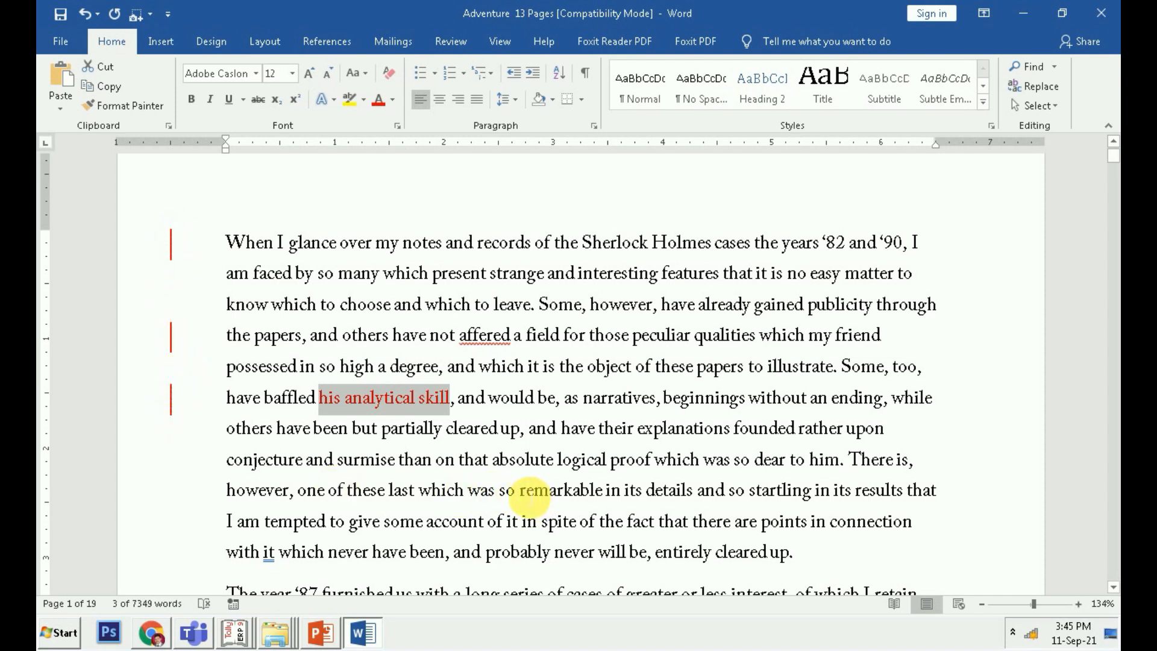
left_click(521, 491)
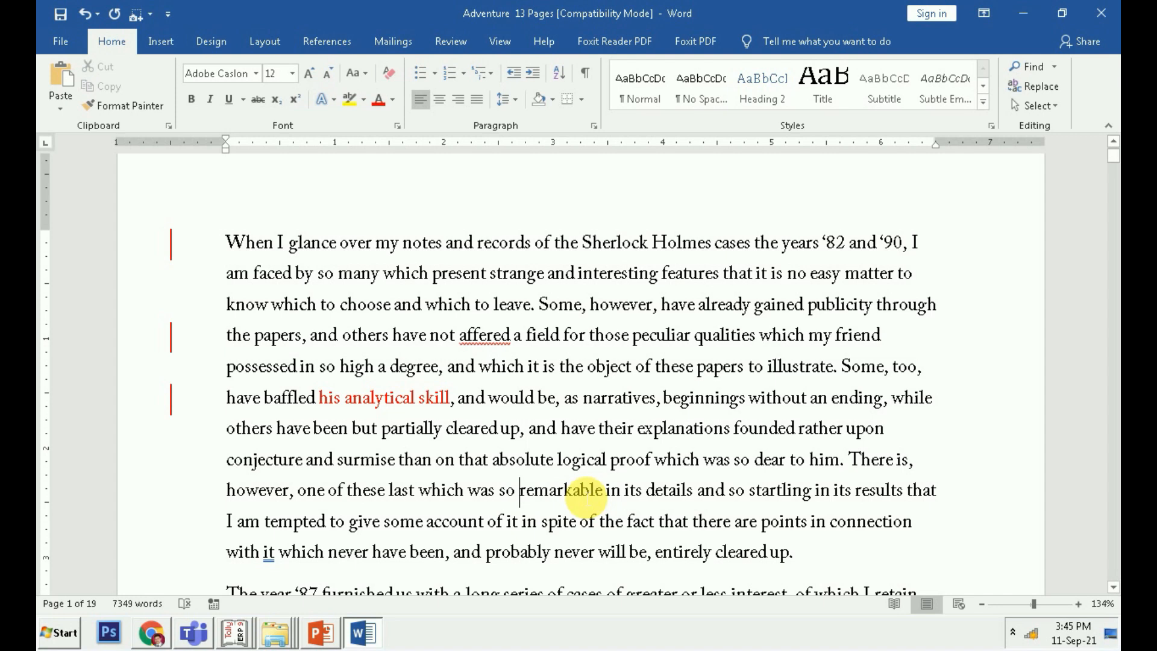
type("the")
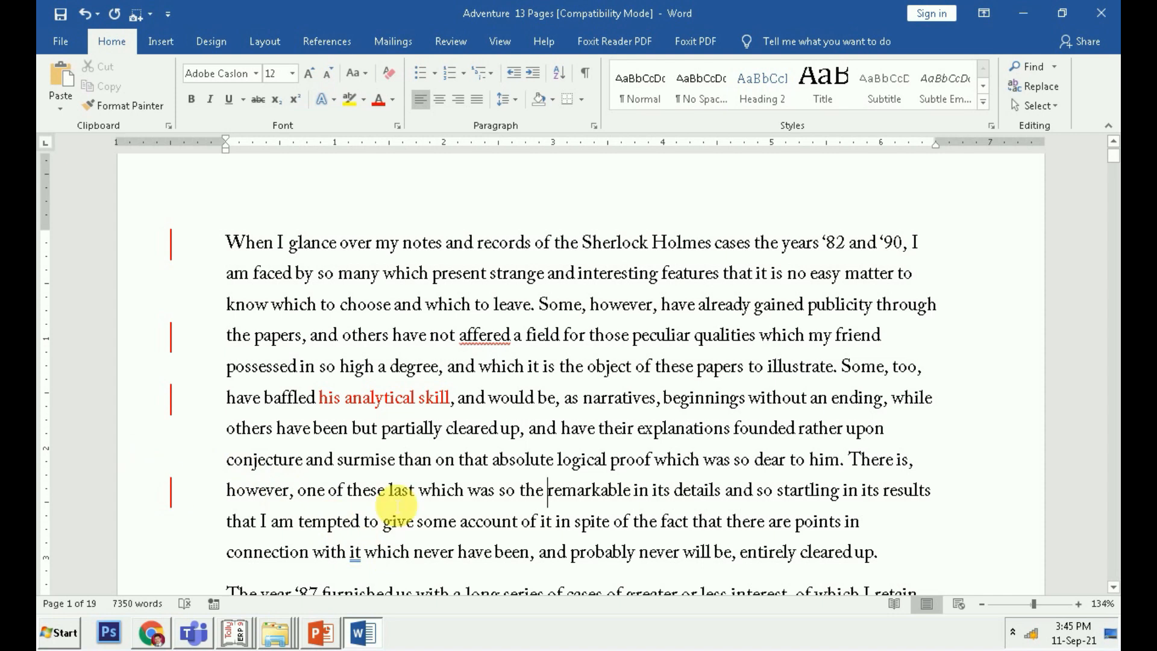
Display the tracked edits with All Markup and examine the formatting balloon beside the text
left_click(452, 40)
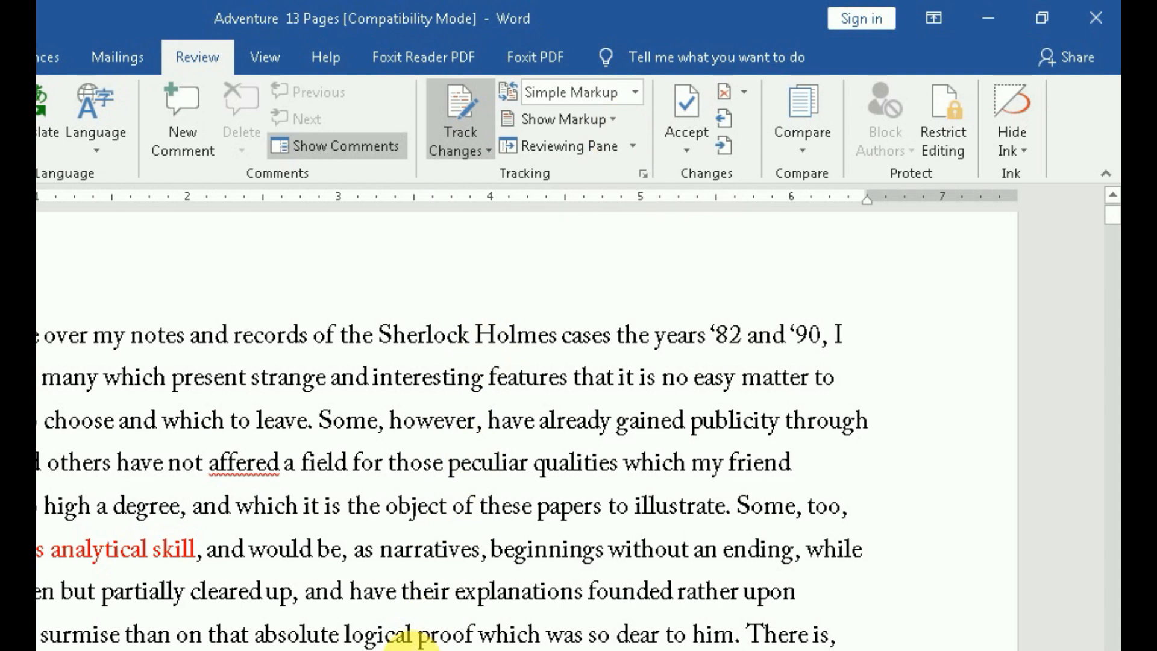
left_click(637, 92)
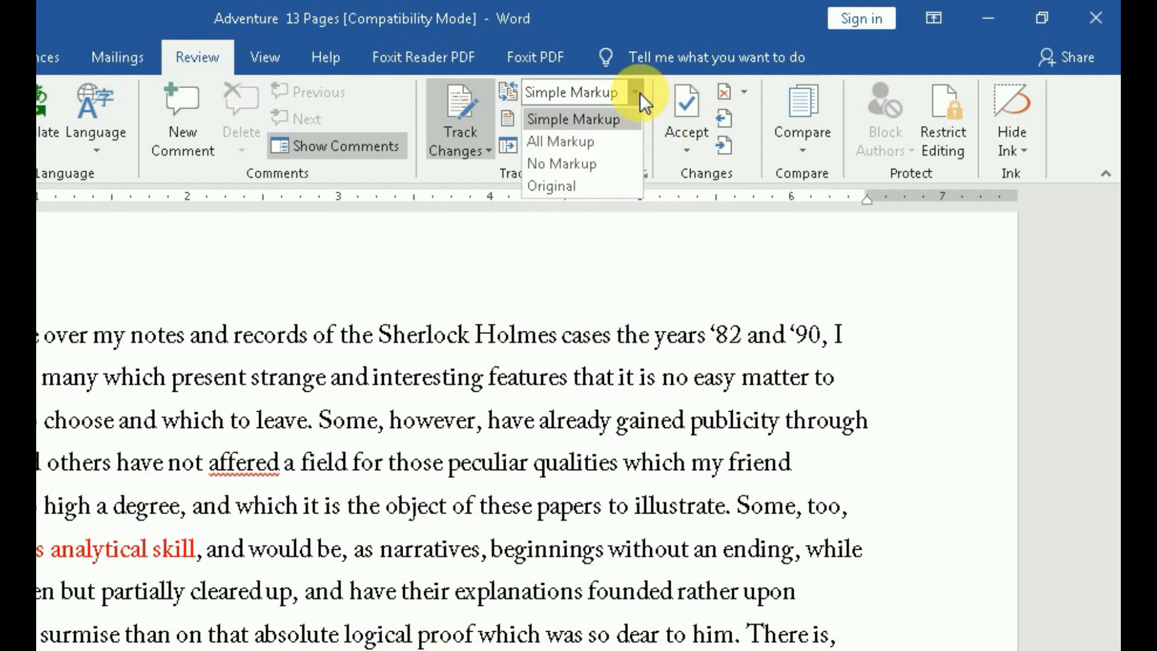
left_click(599, 143)
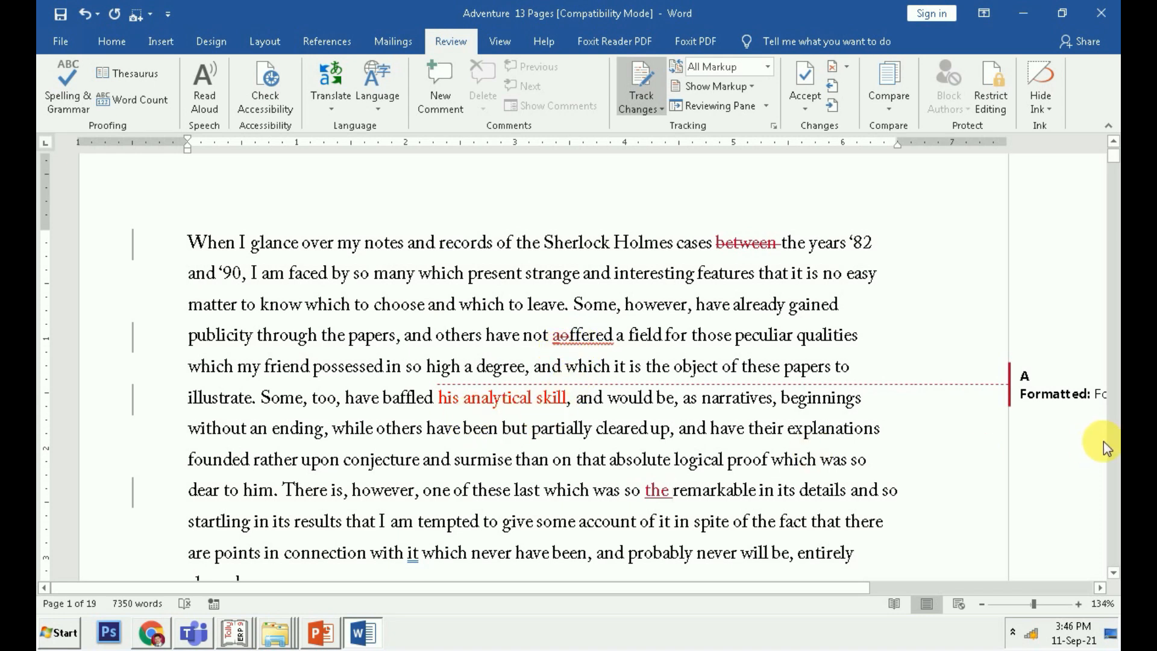
left_click(1100, 587)
left_click(1101, 587)
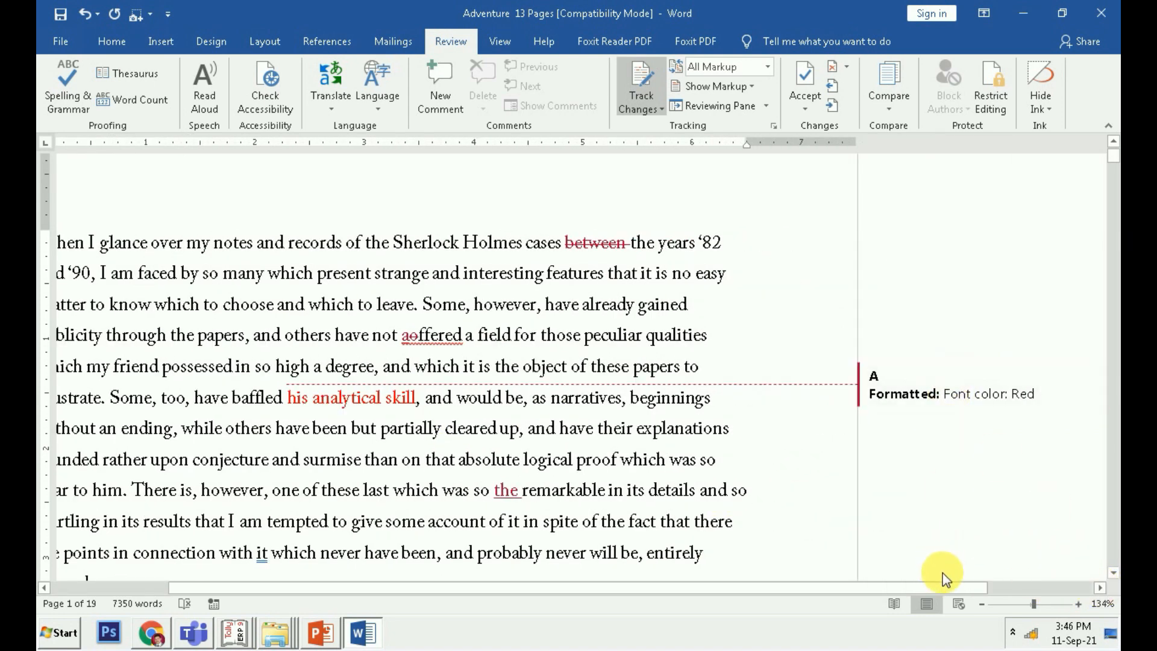
left_click(938, 588)
left_click_drag(939, 588, 827, 588)
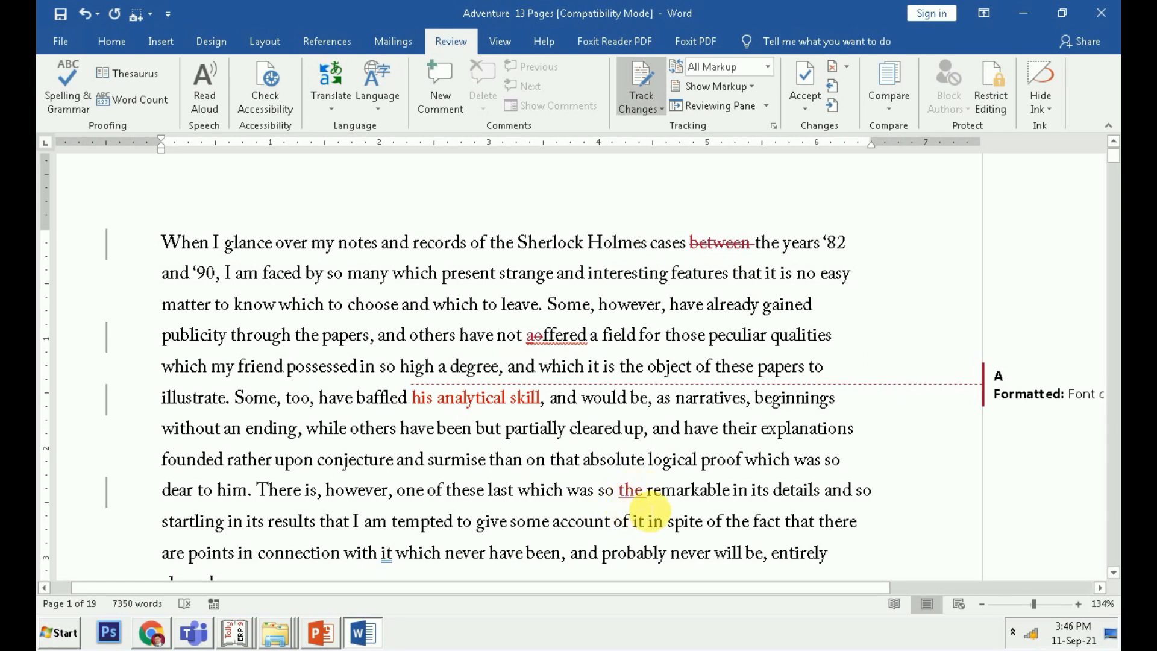
left_click(649, 498)
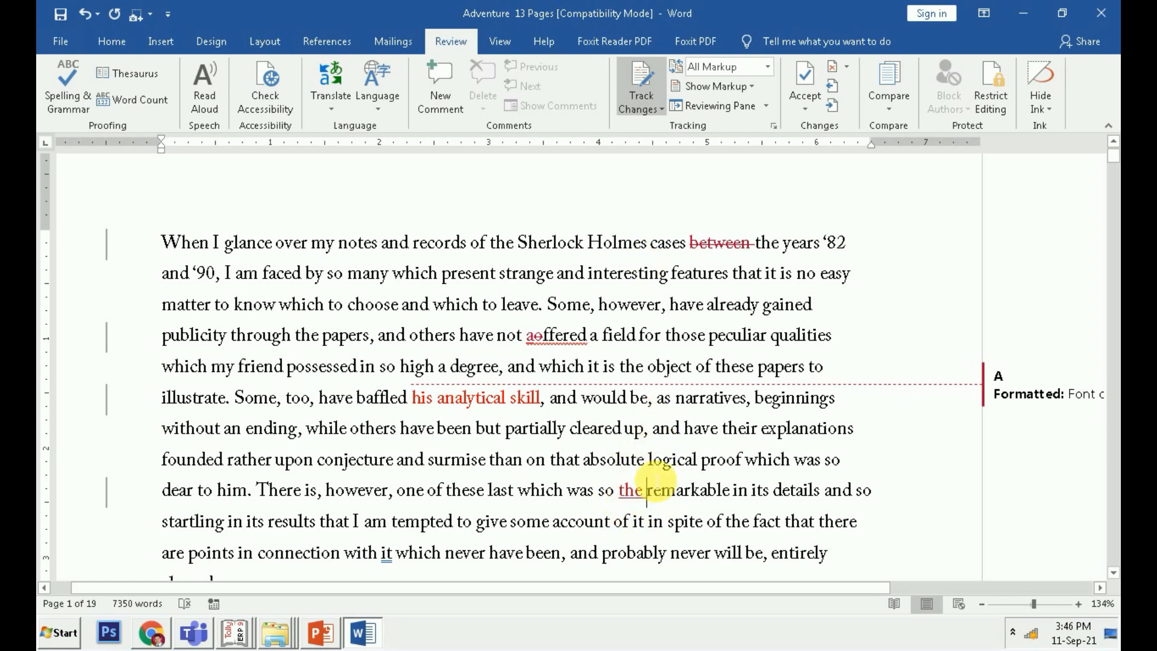
Preview the edited text with No Markup, and return the display to Simple Markup
left_click(768, 68)
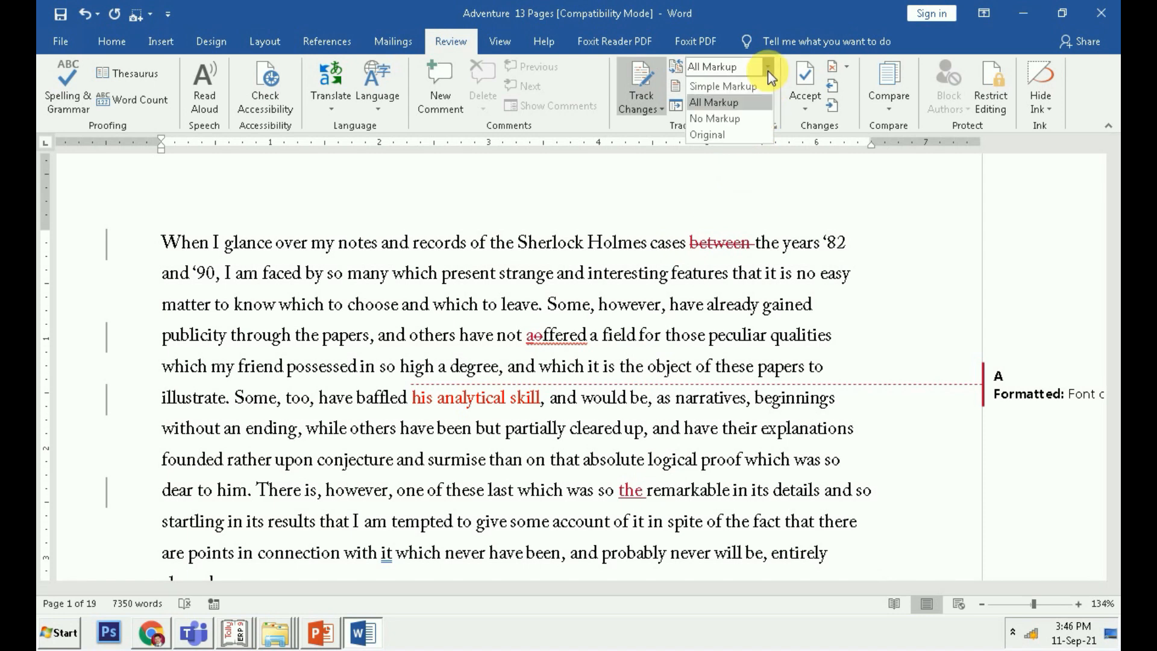
left_click(735, 119)
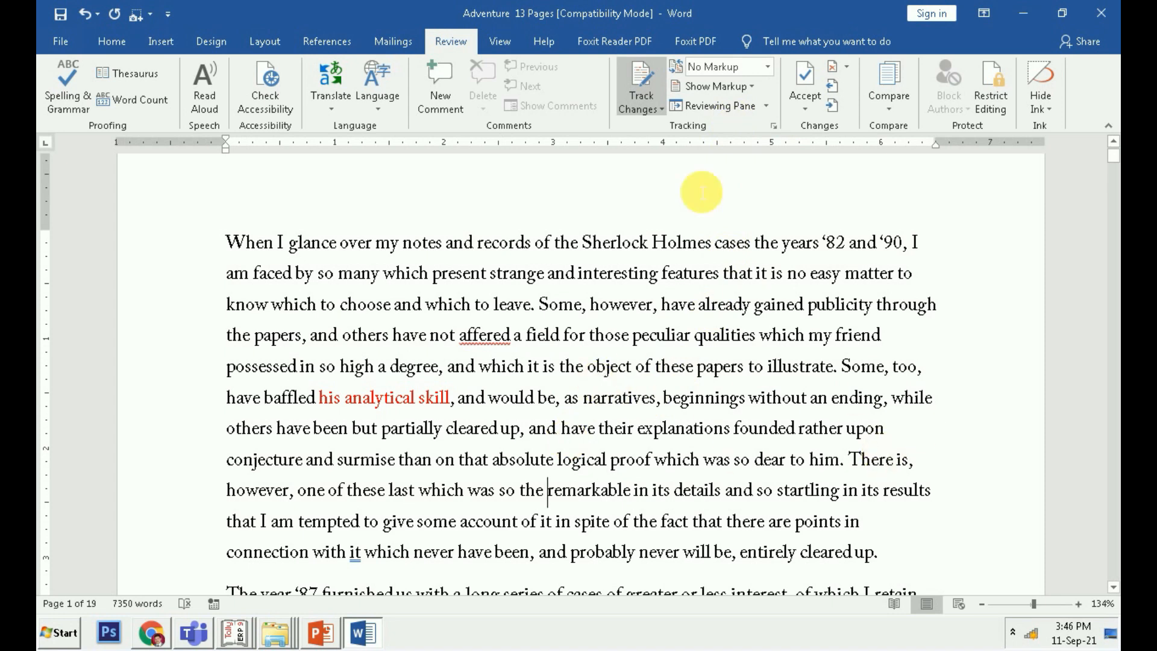
left_click(766, 65)
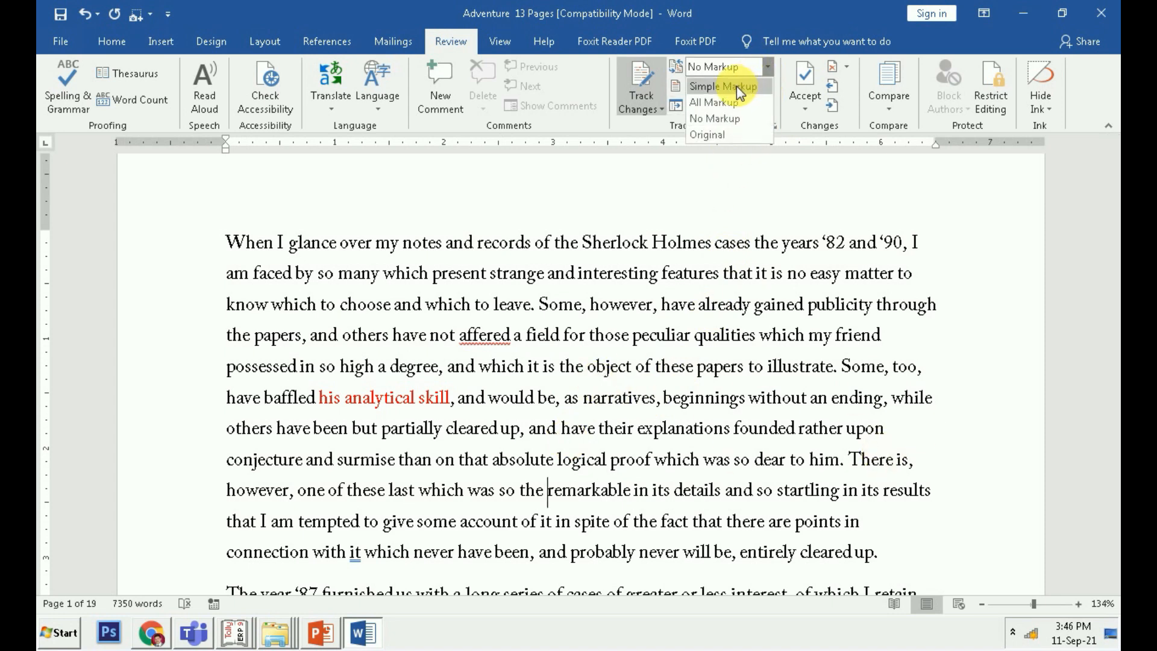
left_click(737, 86)
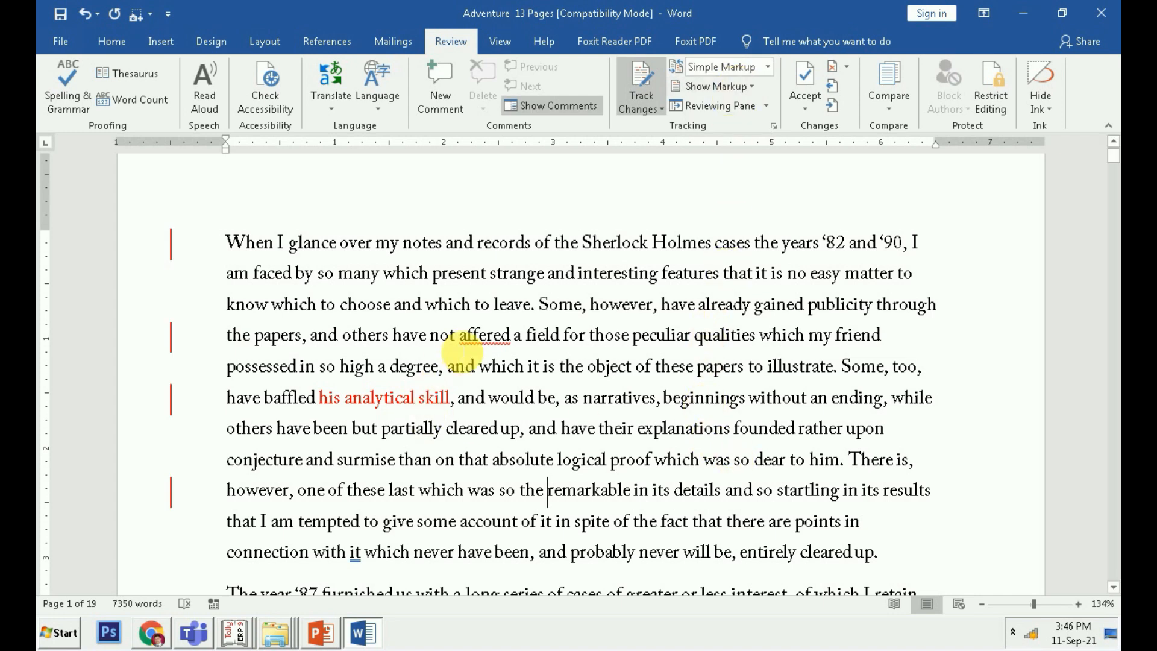
Display the document in its Original version, turning Track Changes back on and restoring the Original display each time markup reappears
left_click(768, 67)
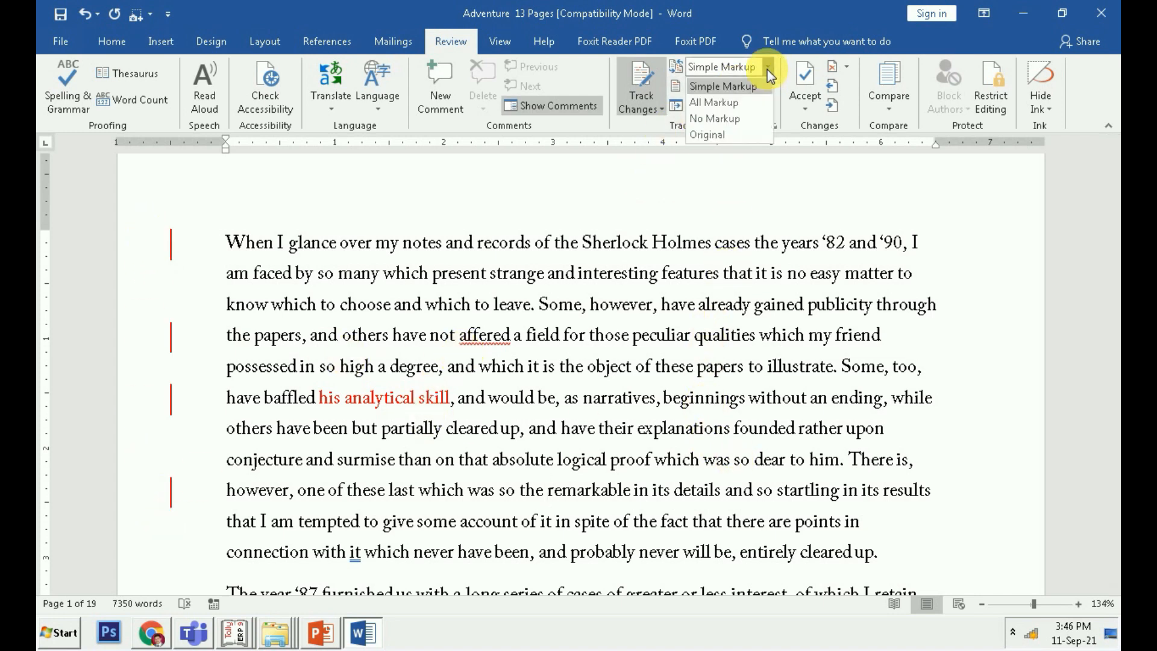
left_click(716, 135)
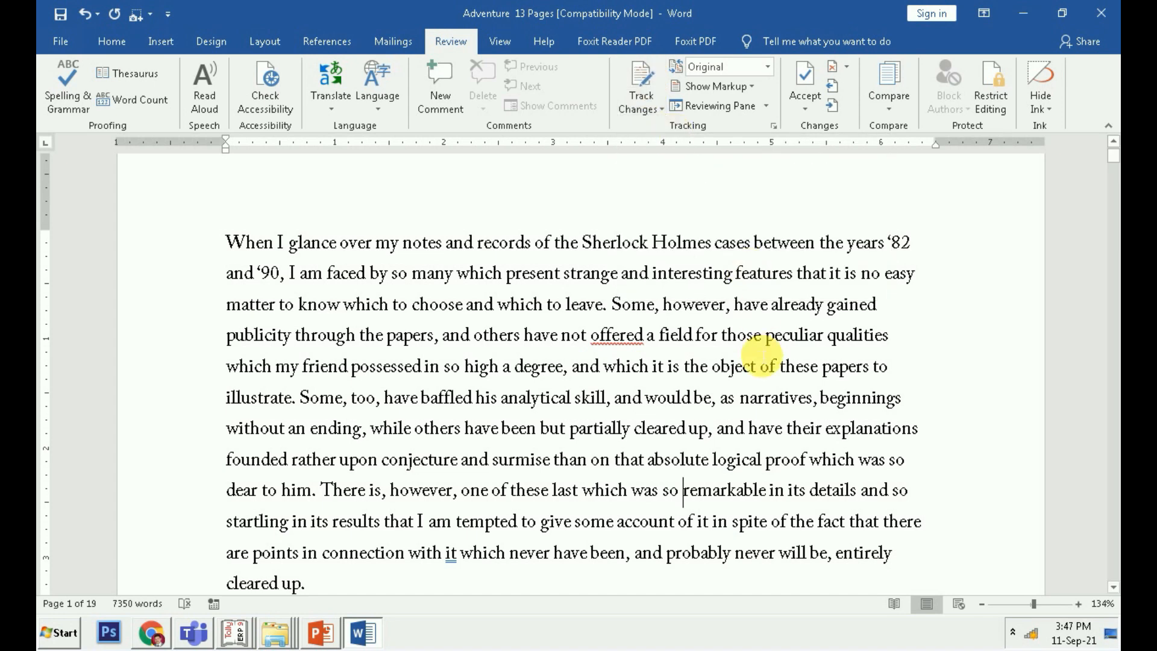
left_click(641, 85)
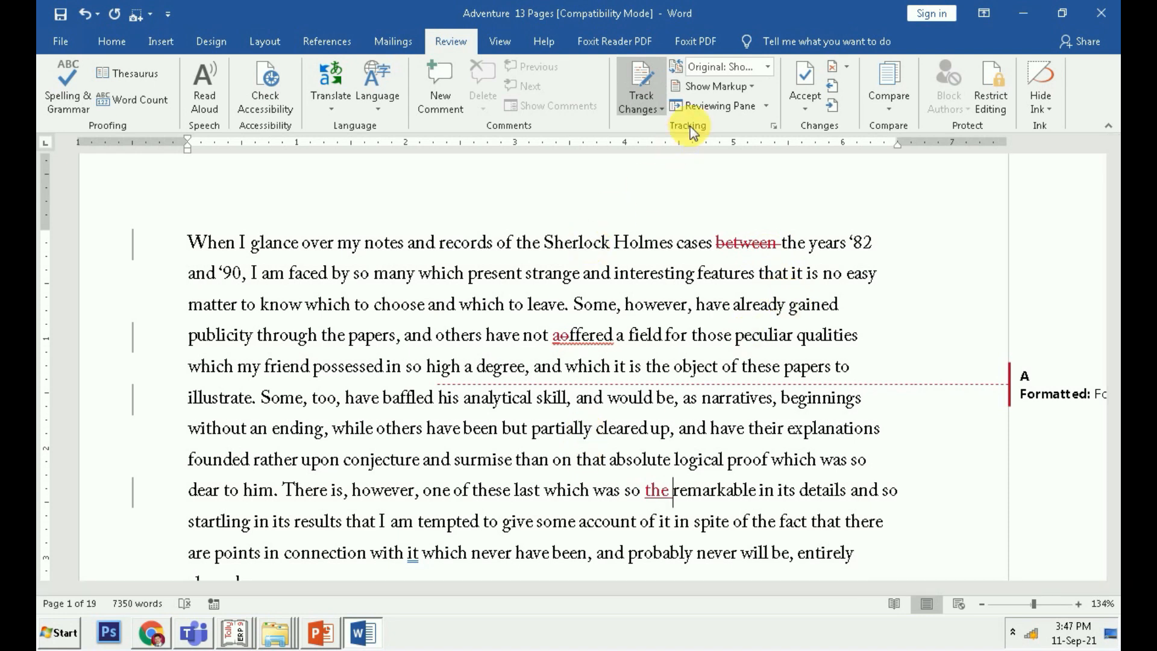
left_click(769, 74)
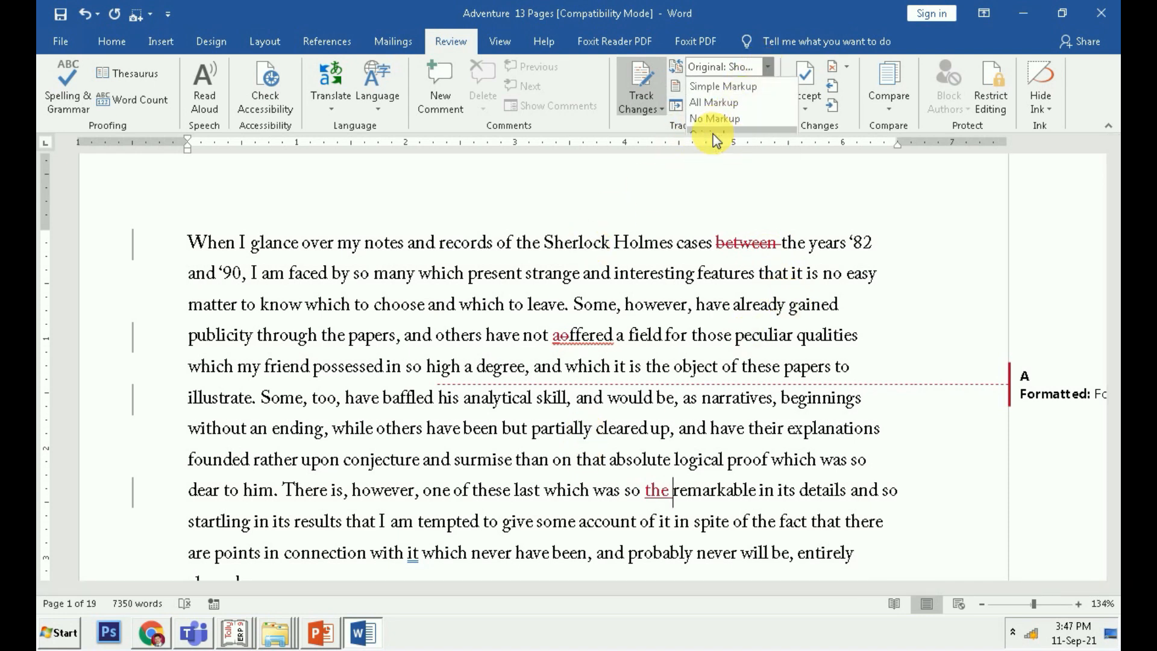
left_click(713, 142)
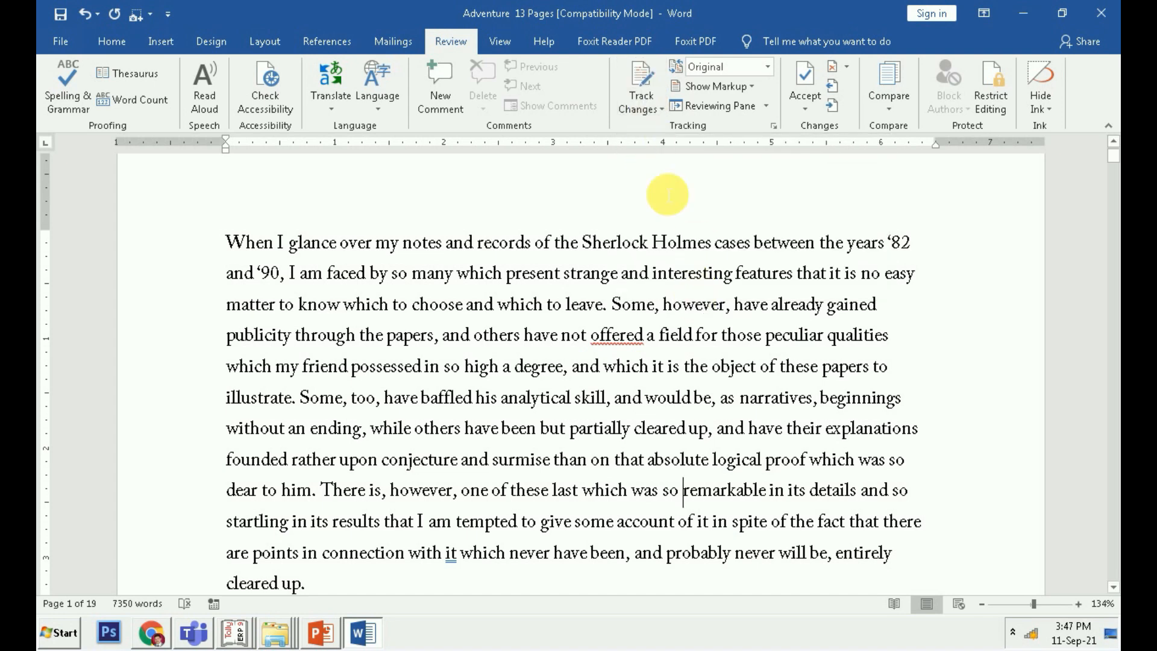
left_click(642, 81)
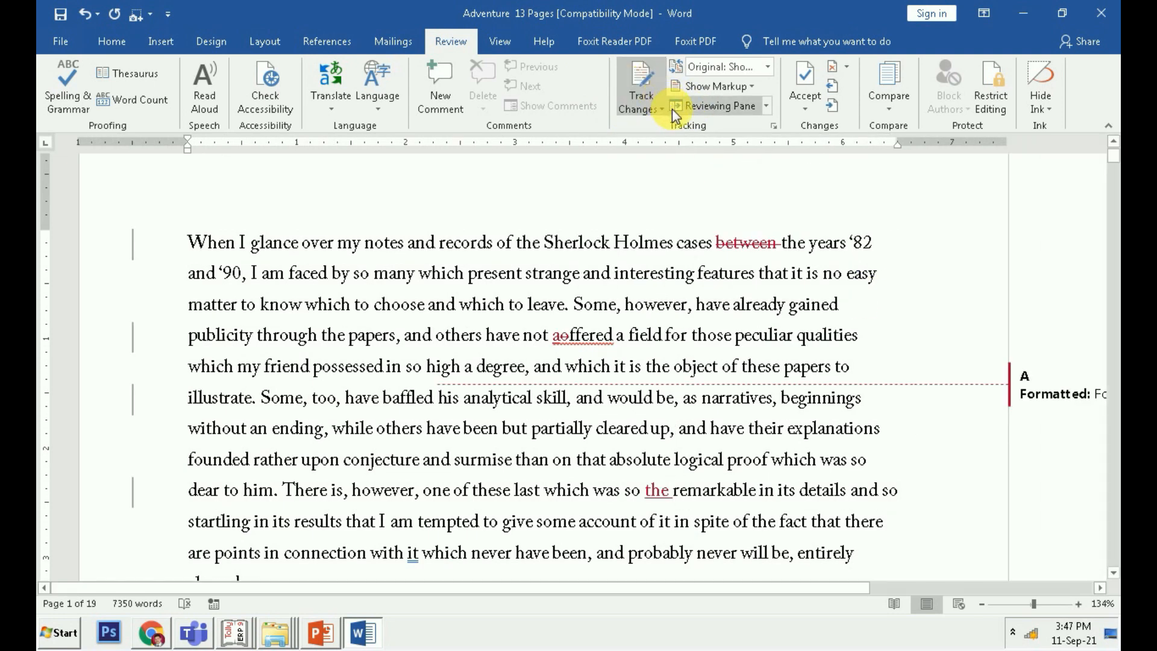
left_click(766, 68)
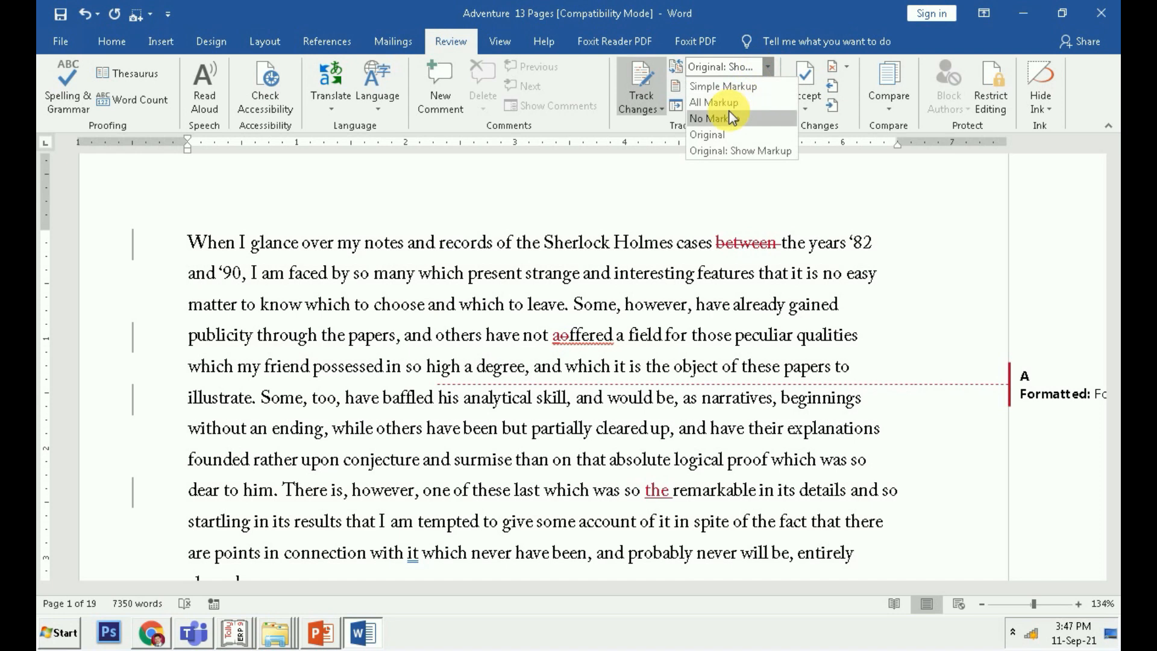
left_click(712, 135)
Lock tracking with a password, entering and confirming it in the Lock Tracking dialog
left_click(662, 108)
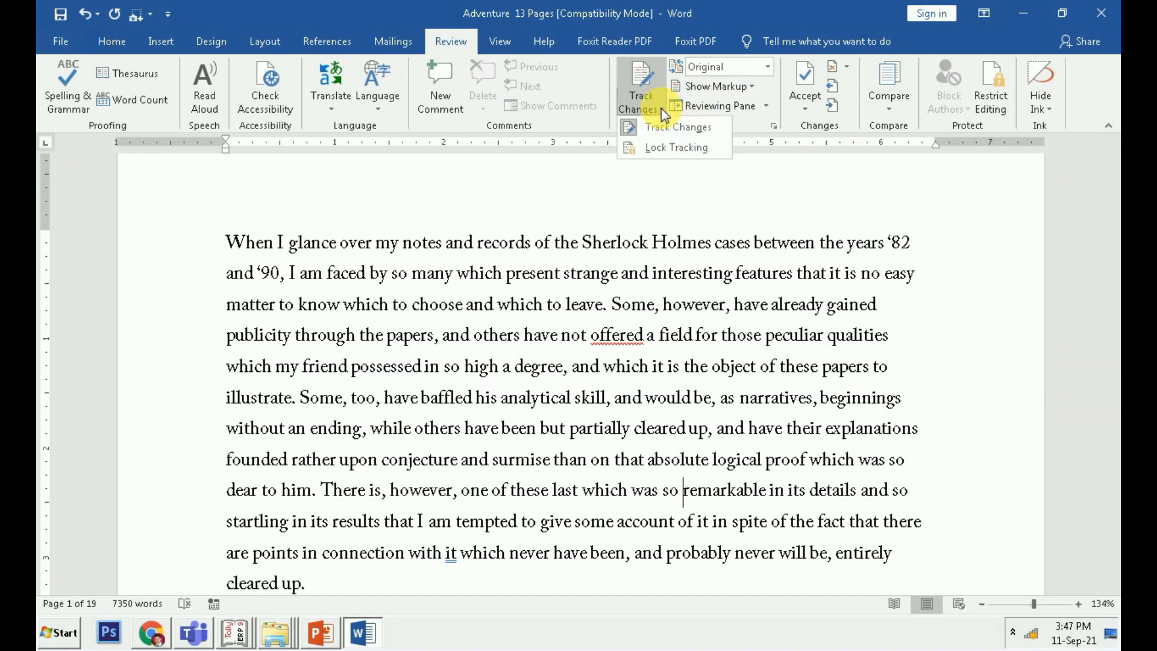
left_click(665, 149)
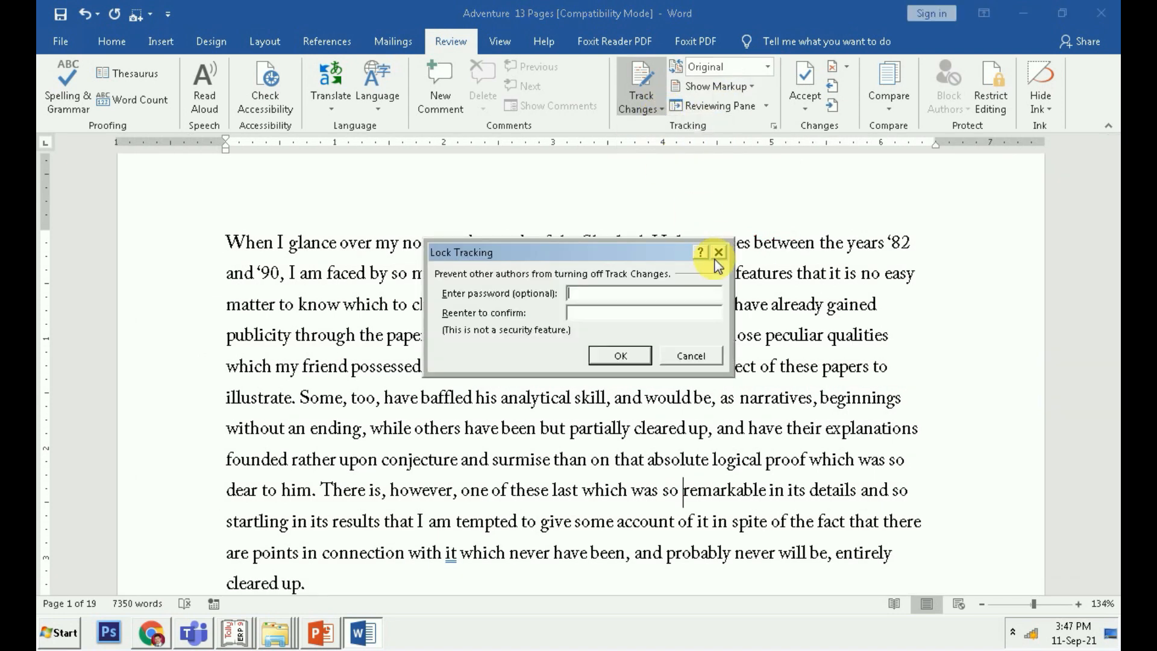
type("*")
left_click(600, 316)
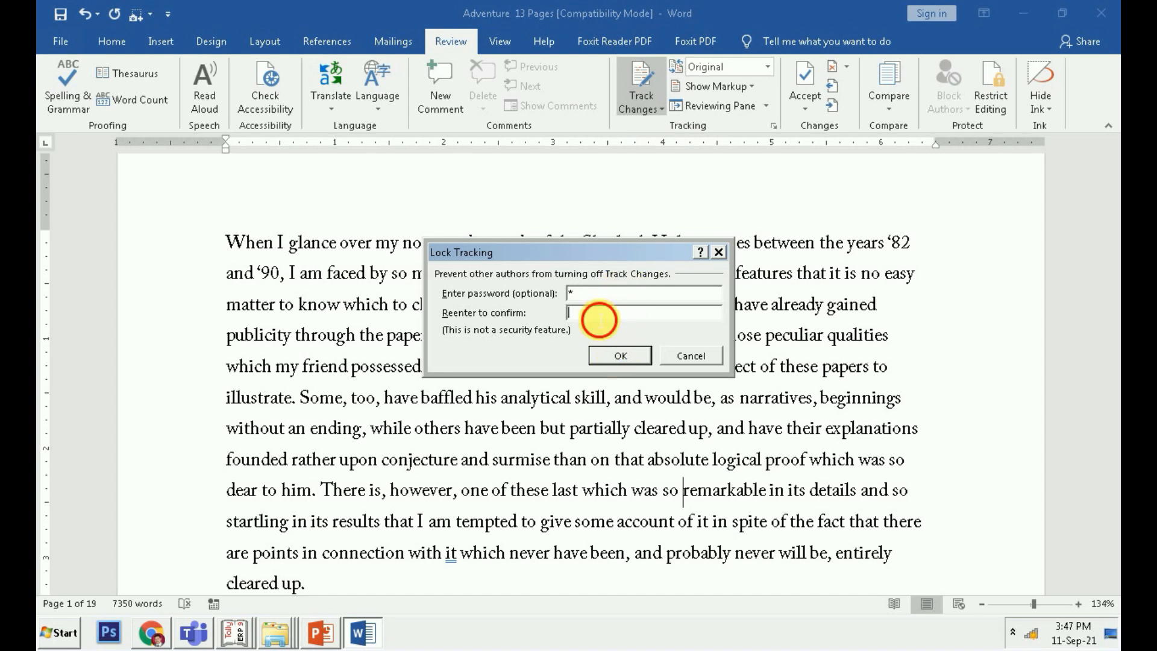
left_click(621, 356)
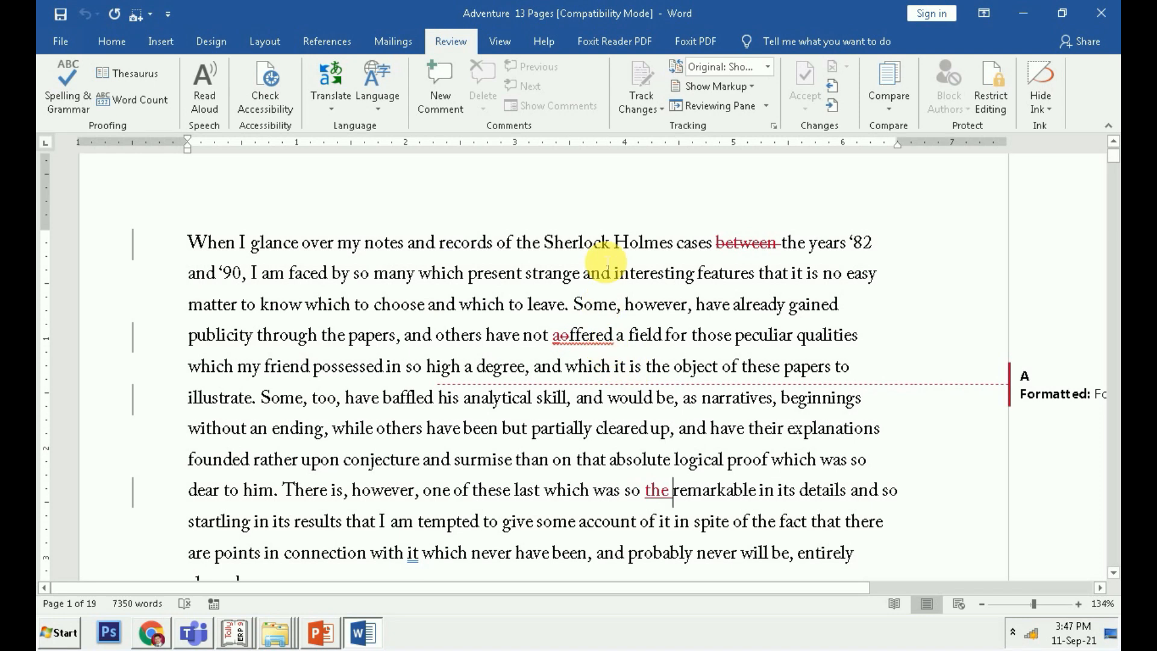
With tracking locked, delete the word "features" from the second line and set the markup display to Original
left_click(640, 99)
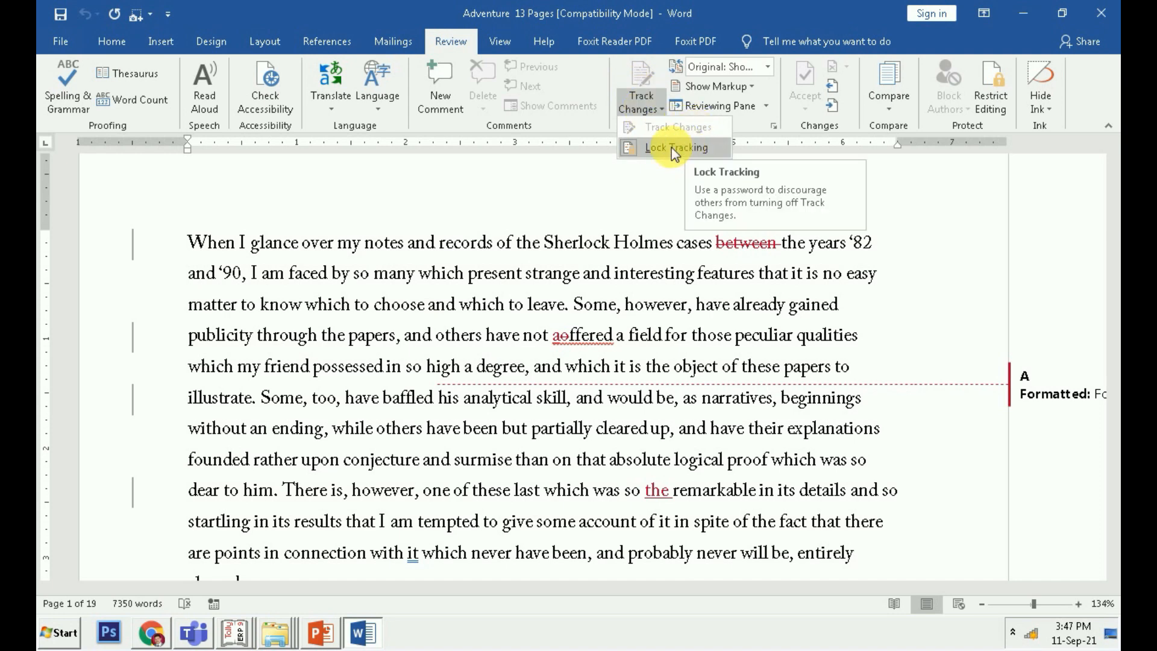
left_click(646, 78)
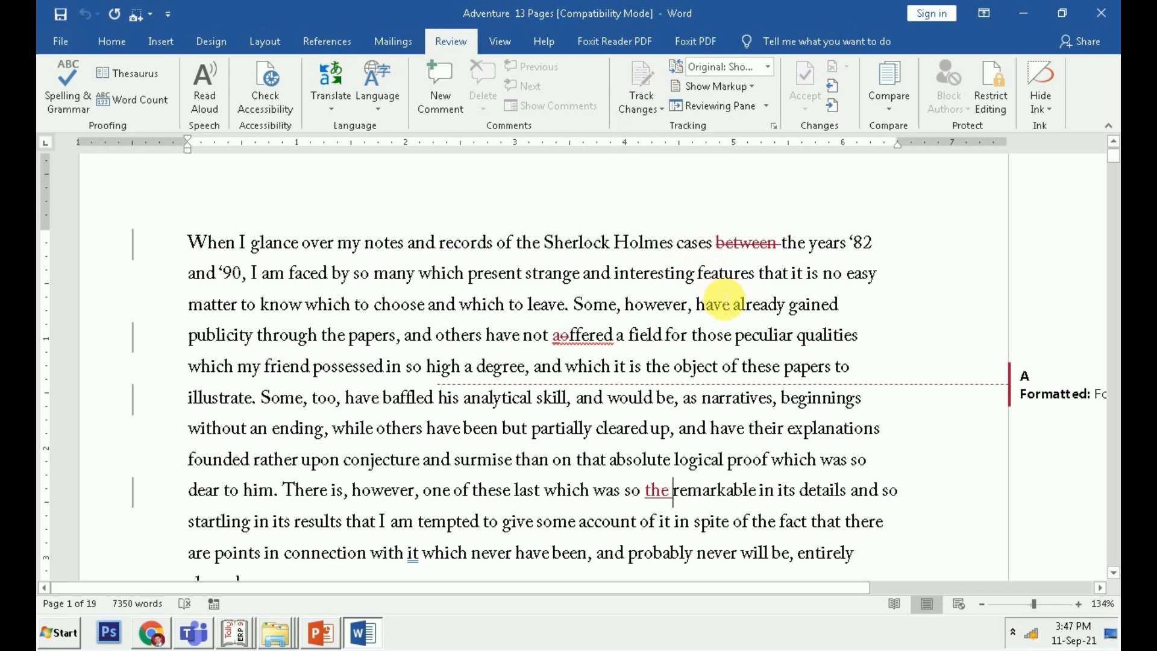
left_click_drag(761, 276, 697, 277)
key("Delete")
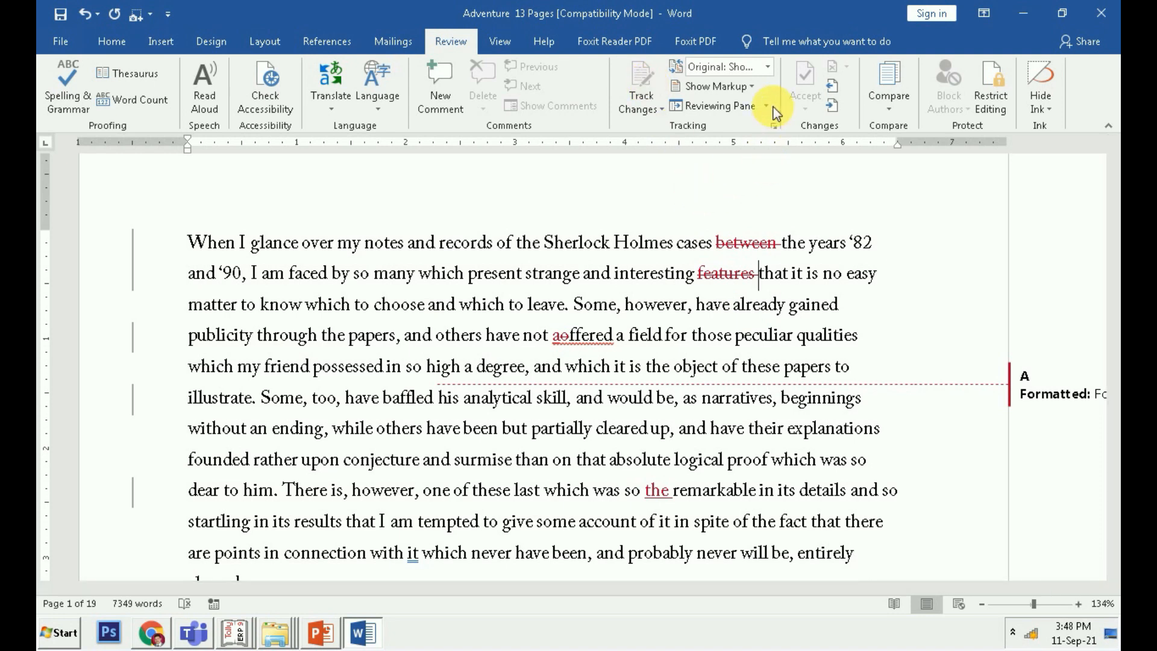
left_click(768, 67)
left_click(719, 140)
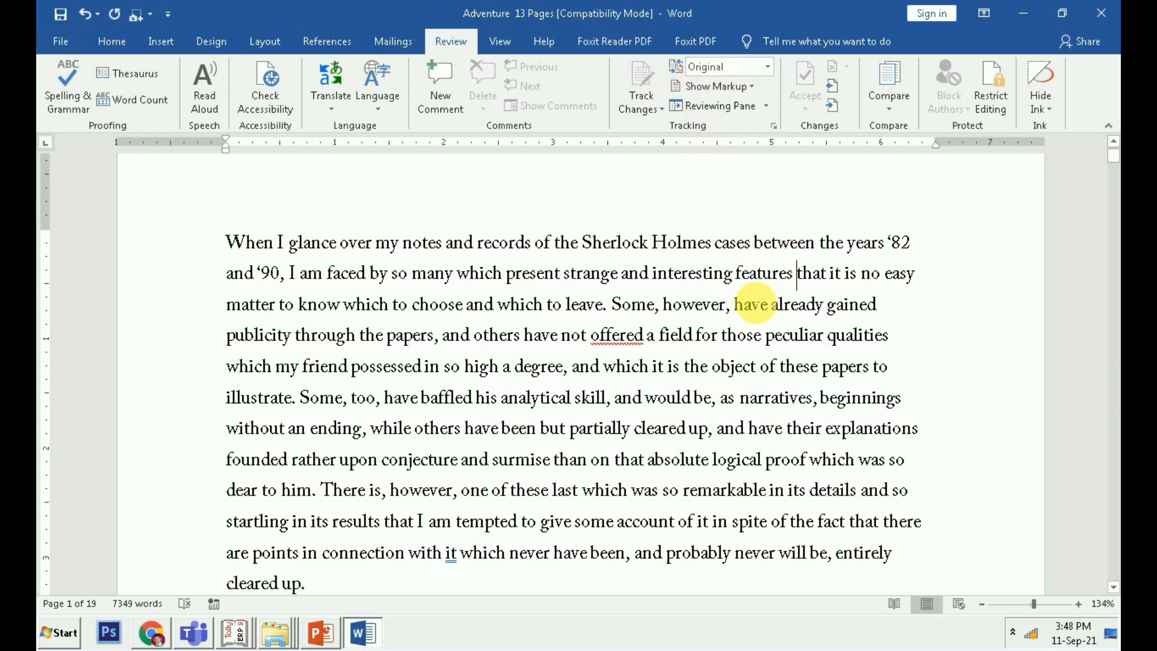
Unlock tracking by entering the tracking password
left_click(661, 110)
left_click(666, 142)
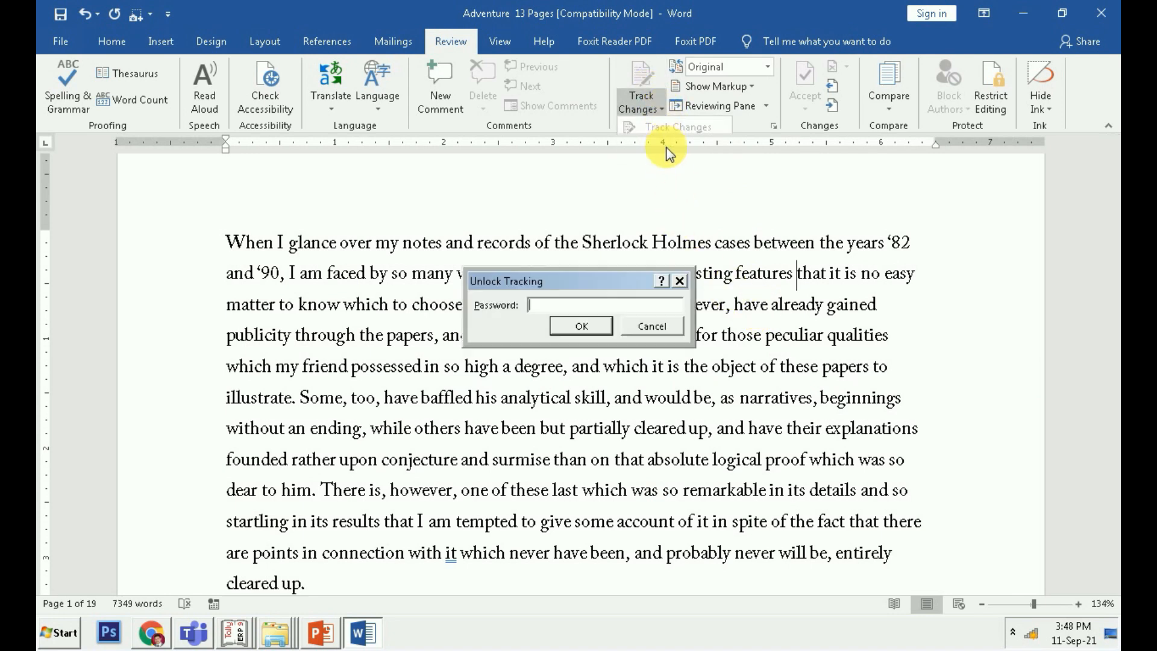
left_click(581, 326)
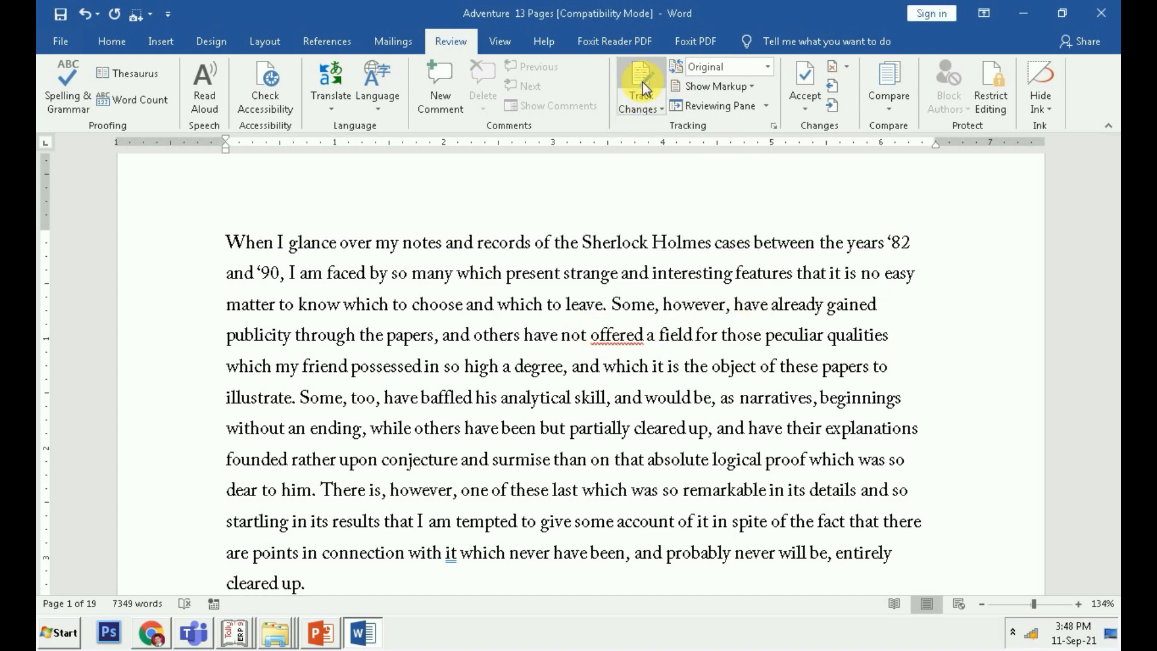
With tracking off, delete the word "those" from the fourth line and set the markup display to All Markup
double_click(739, 337)
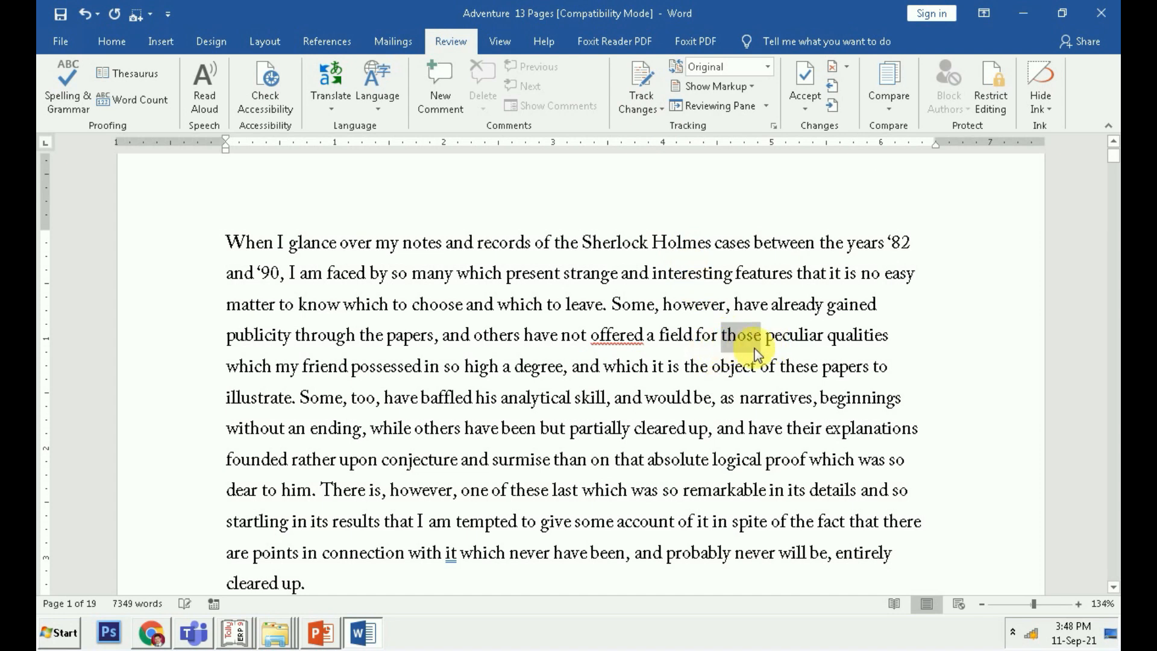
key("Delete")
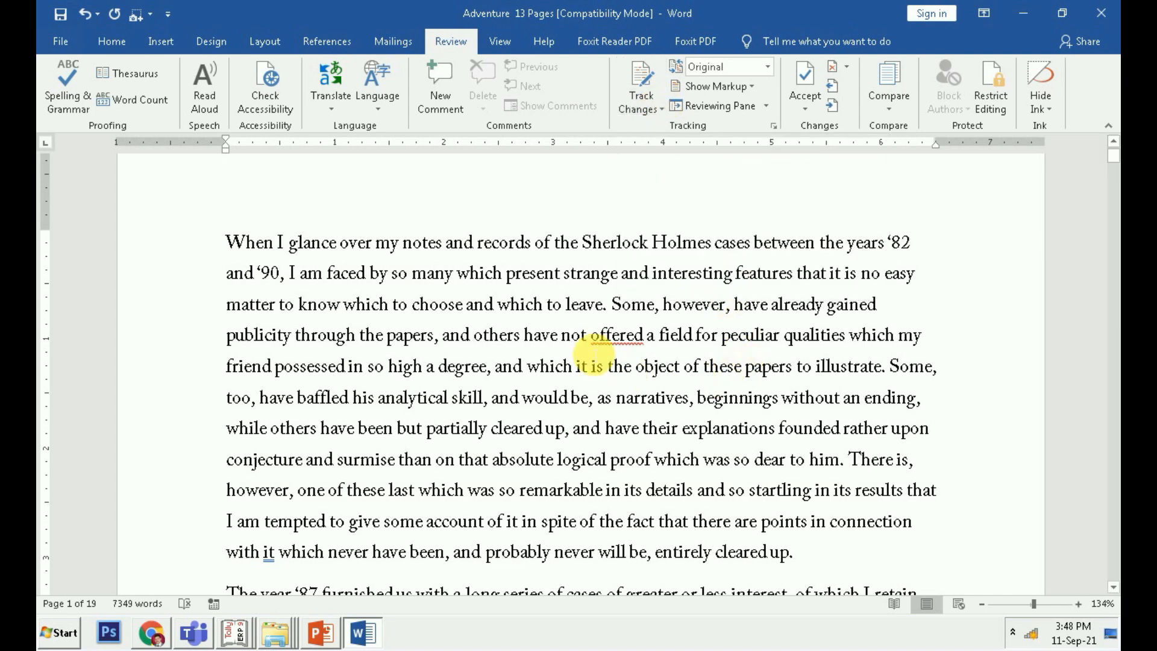
left_click(601, 338)
left_click(768, 68)
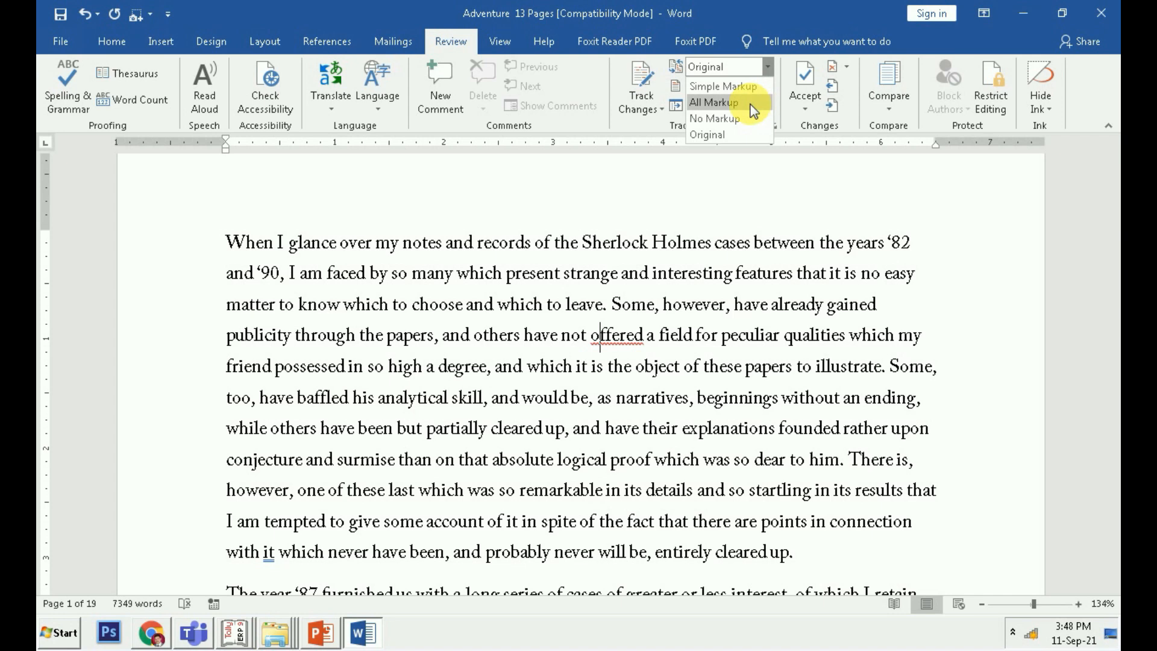
left_click(753, 110)
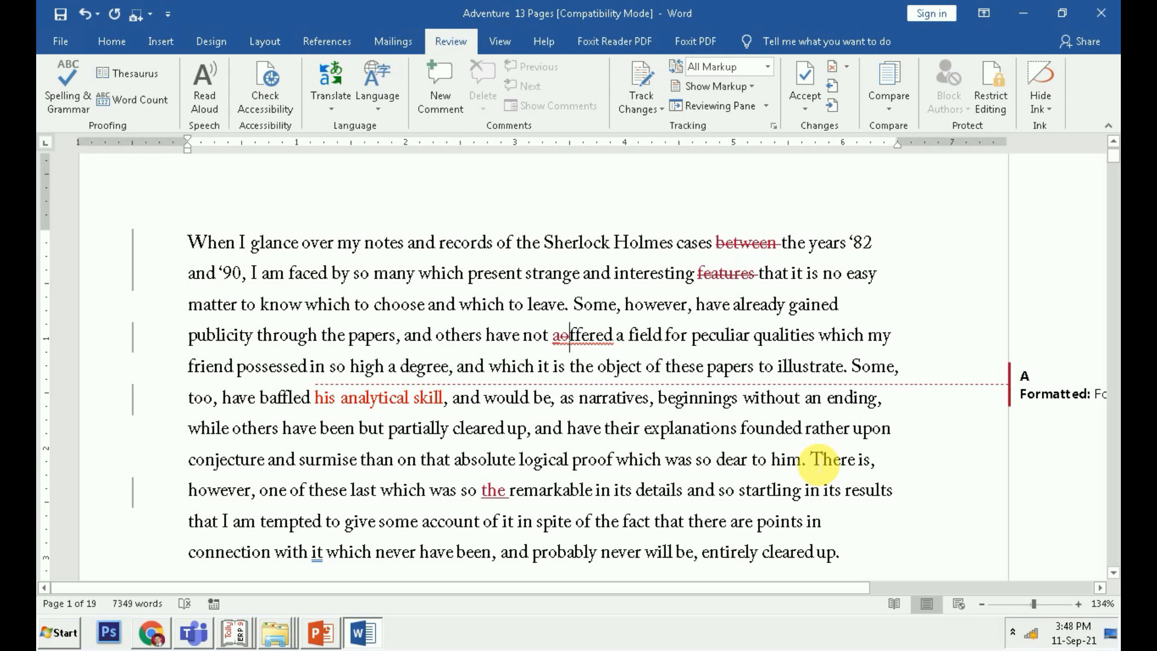
Accept the tracked deletion of "between" in the first line and move to the next change
left_click(714, 243)
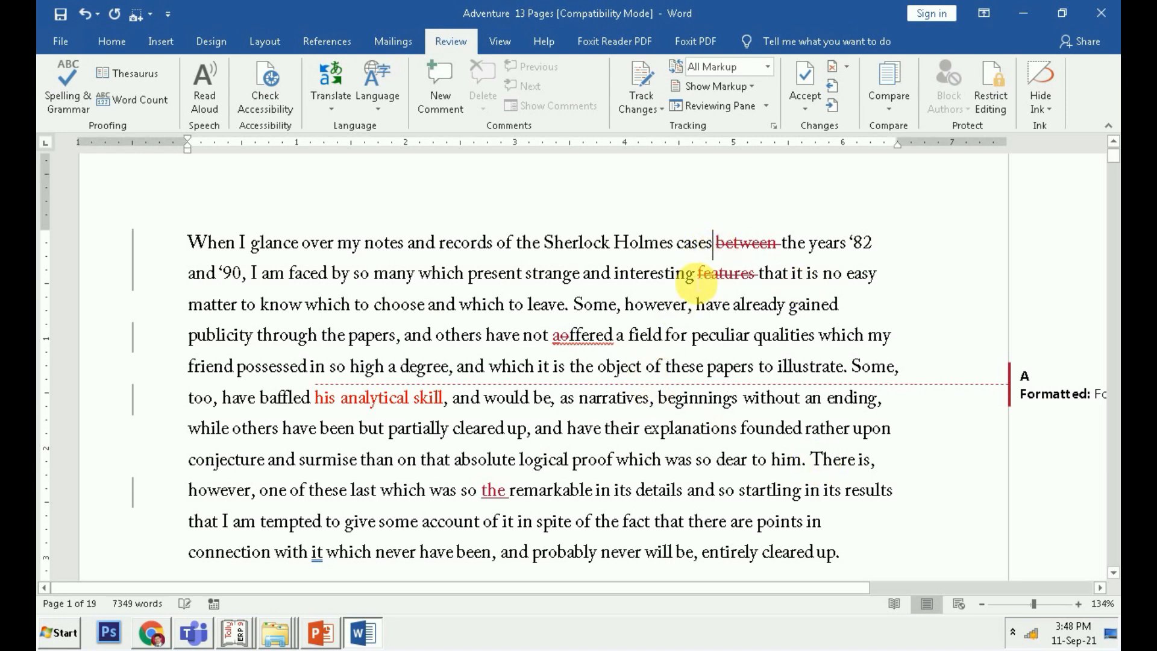
left_click(806, 111)
left_click(857, 127)
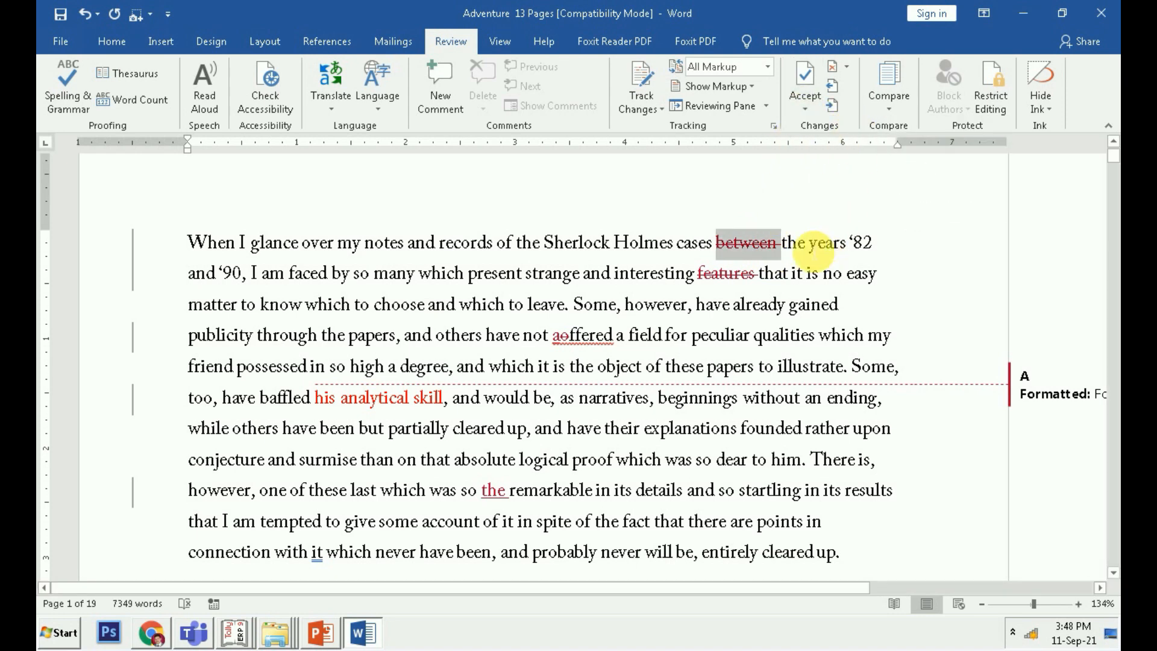
left_click(809, 111)
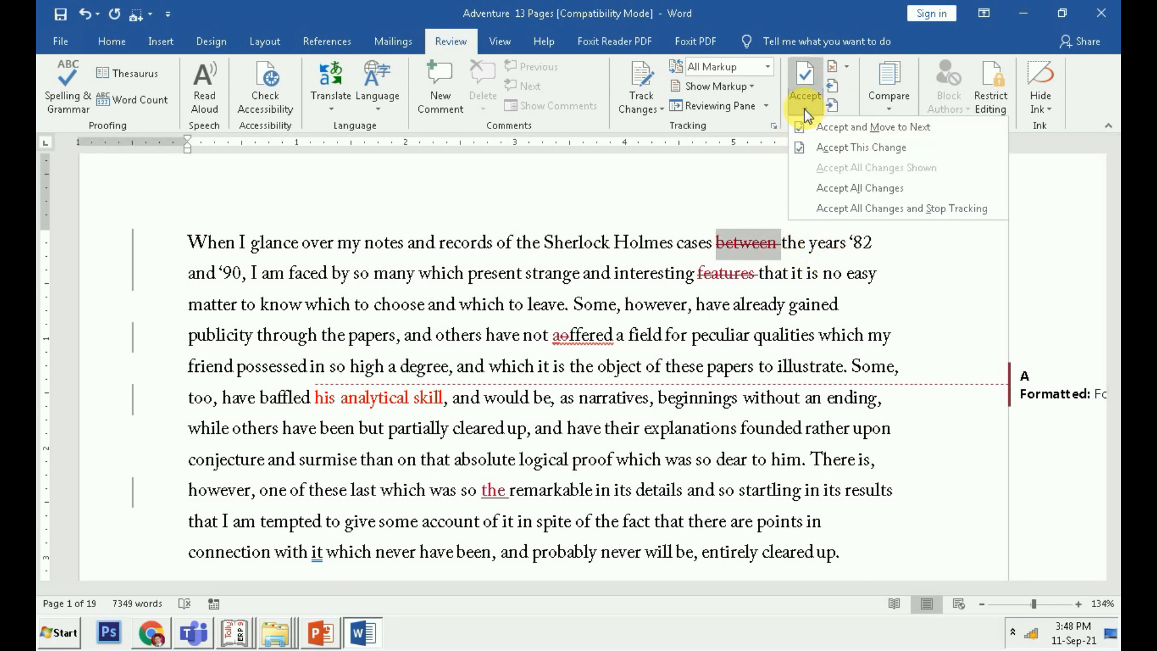
left_click(859, 127)
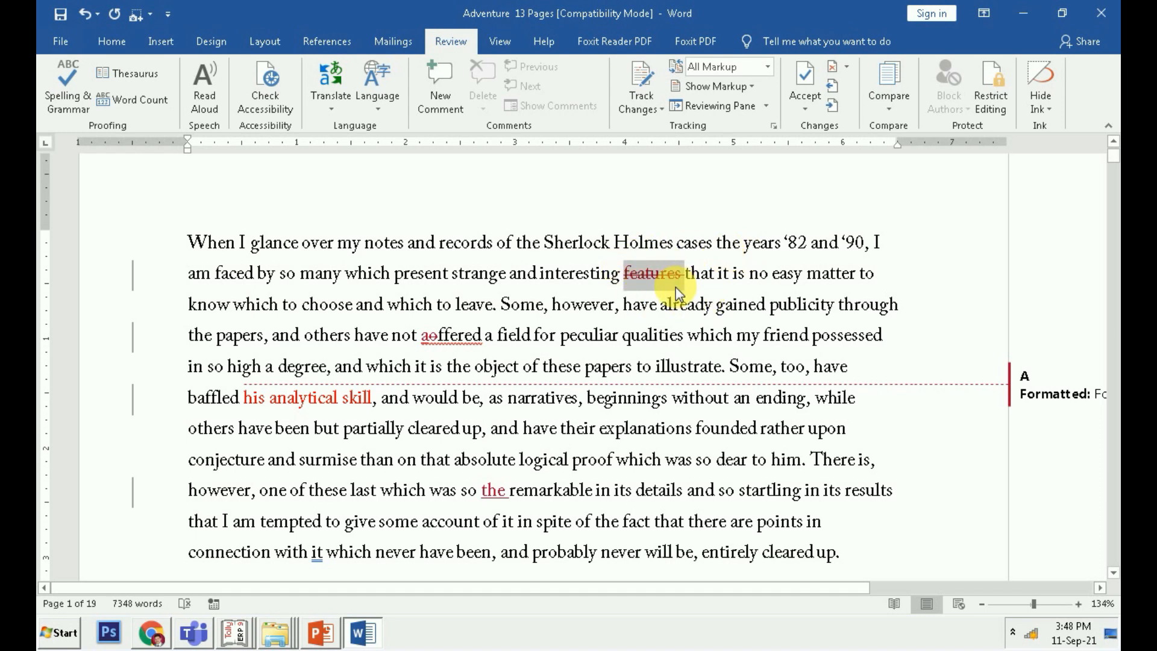
Reject the tracked deletion of "features" and the two tracked letter changes at the start of "offered", moving to the next change each time
left_click(846, 66)
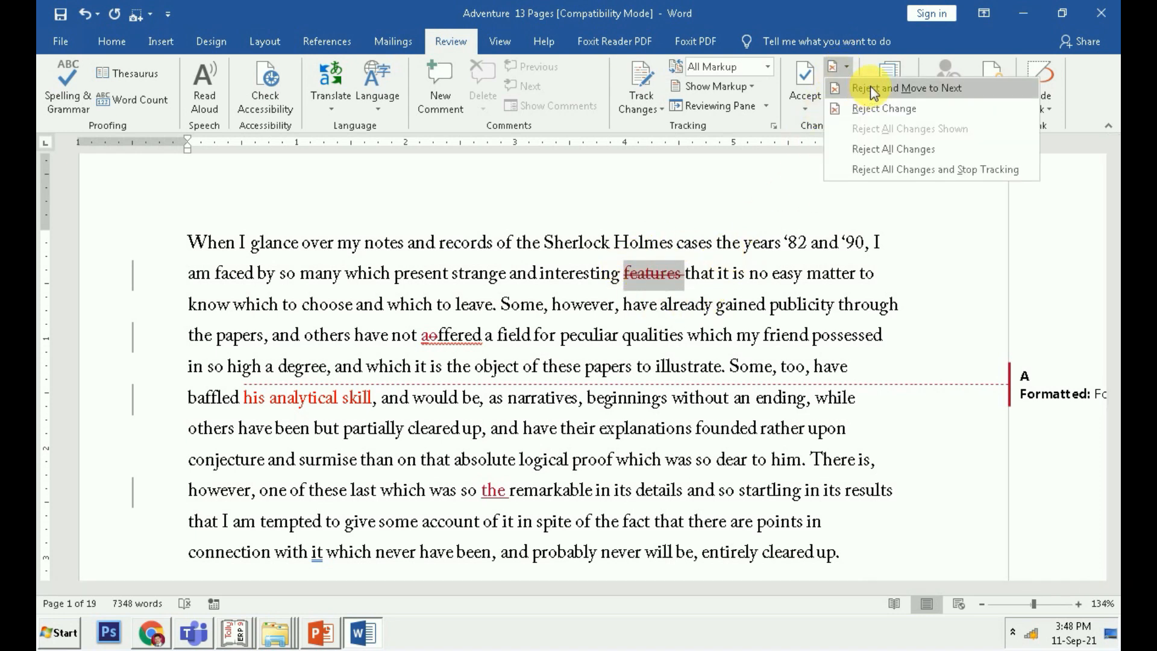
left_click(861, 84)
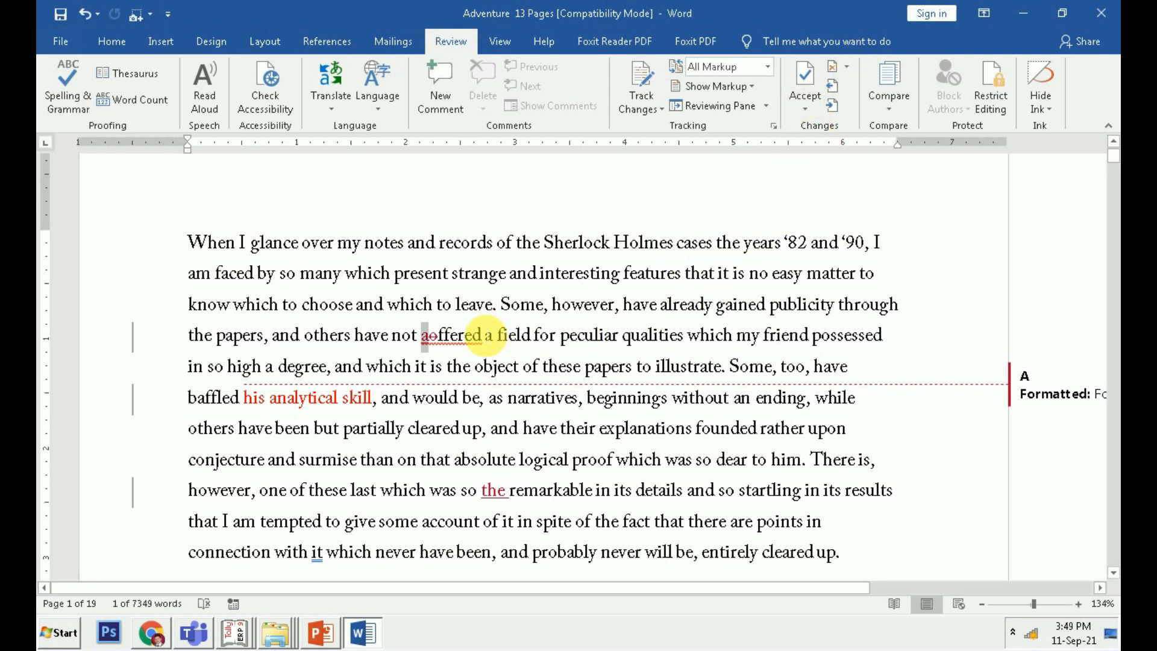
left_click(849, 70)
left_click(877, 89)
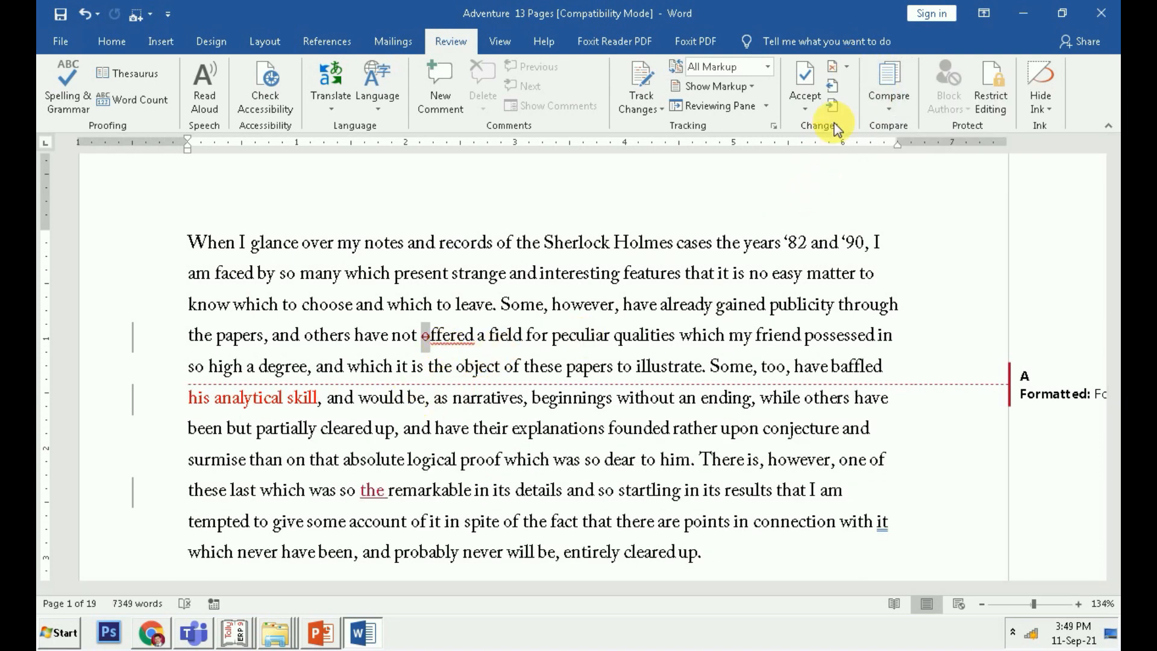
left_click(849, 70)
left_click(878, 86)
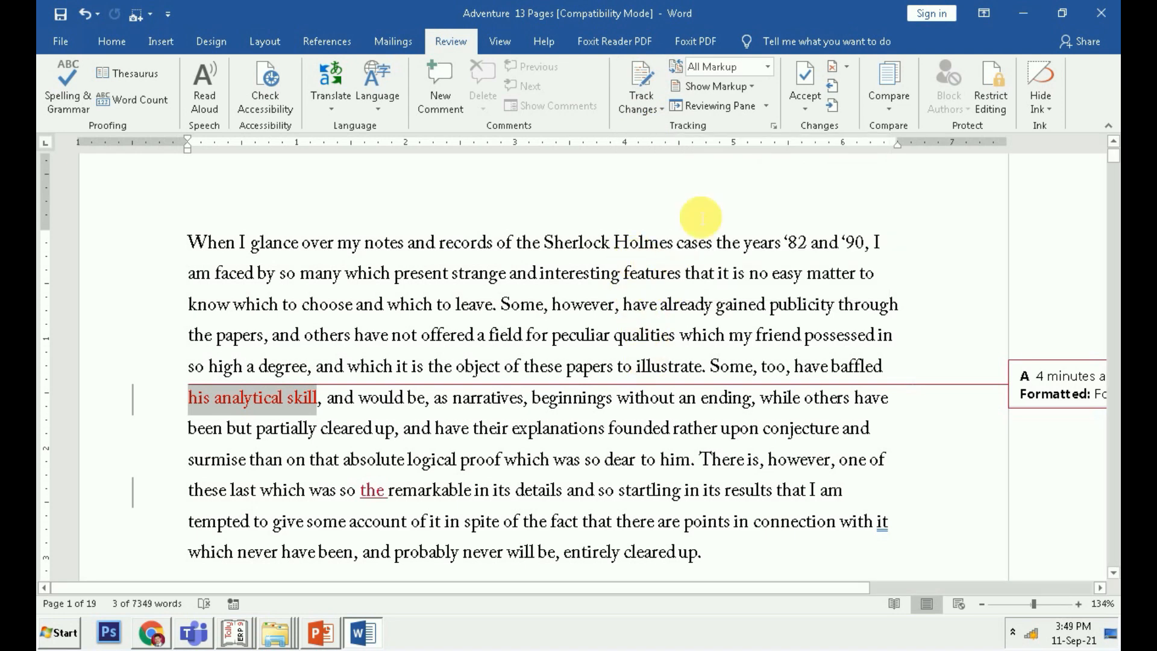
Display the document in its Original version, and switch the markup display to Simple Markup
left_click(769, 67)
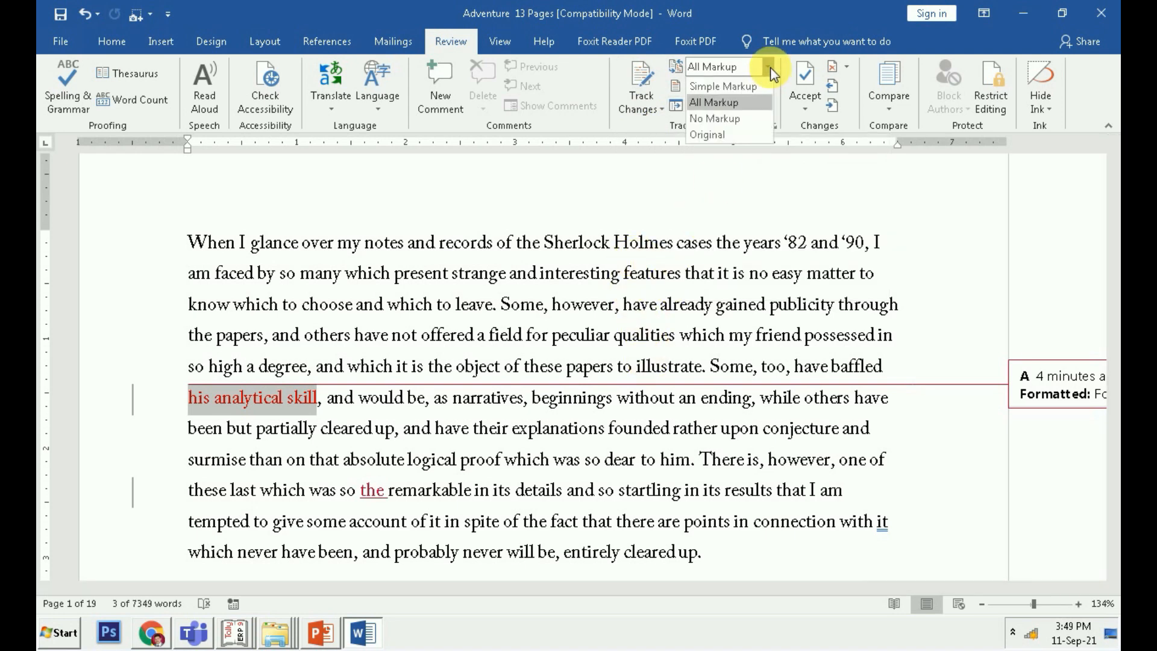
left_click(709, 133)
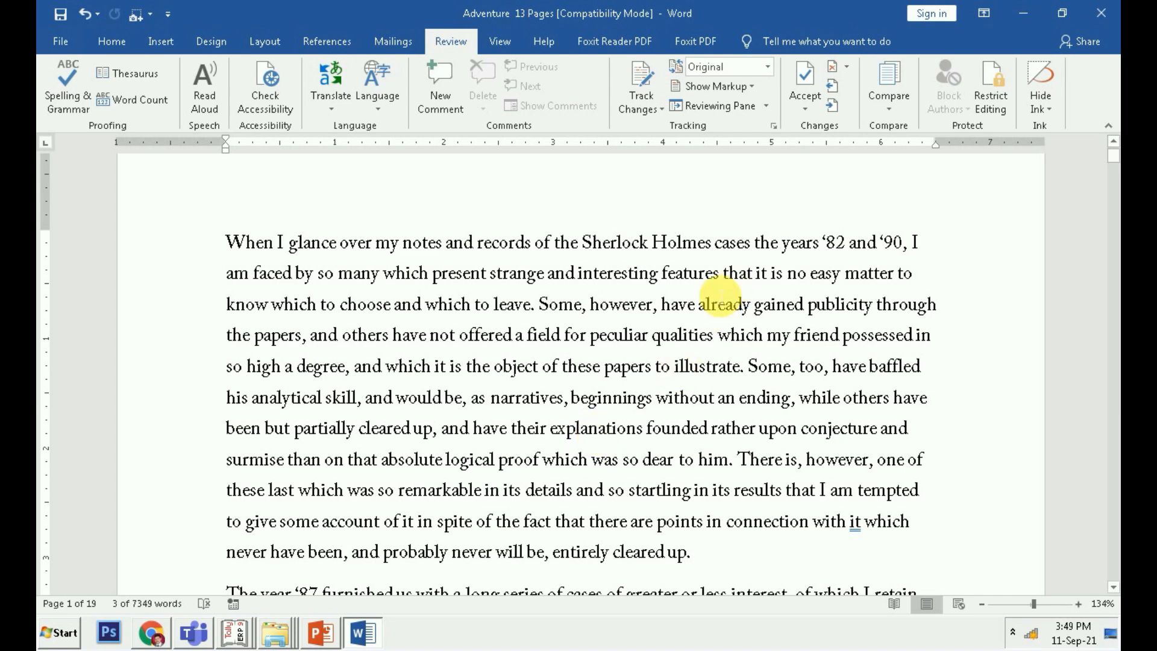
left_click(768, 67)
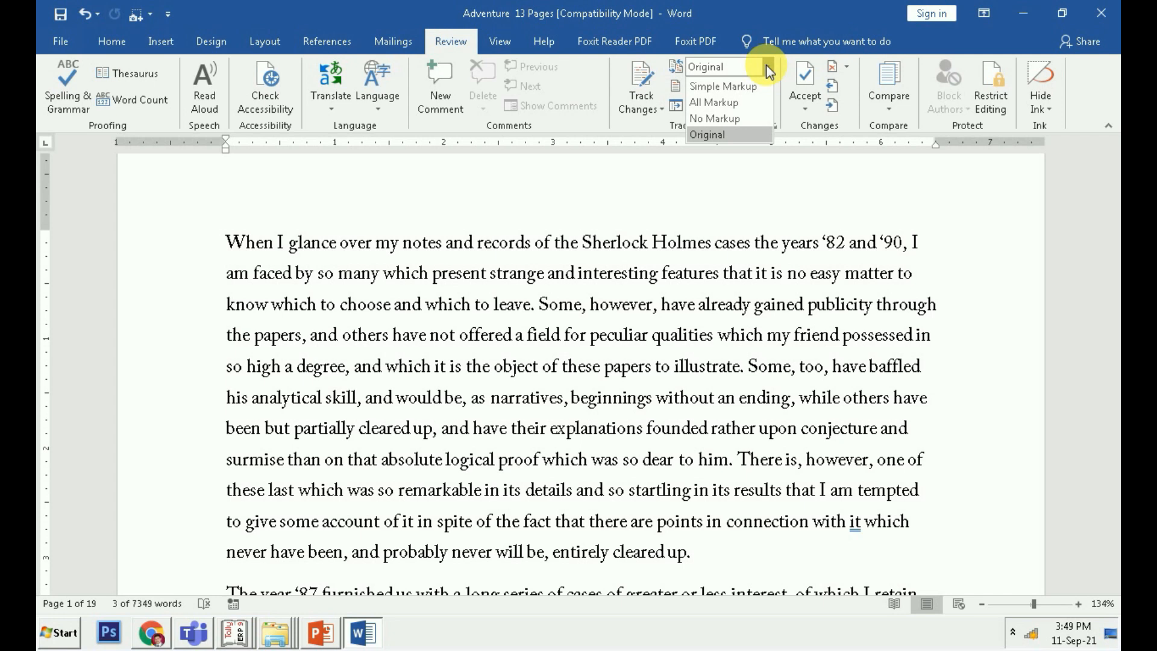
left_click(740, 86)
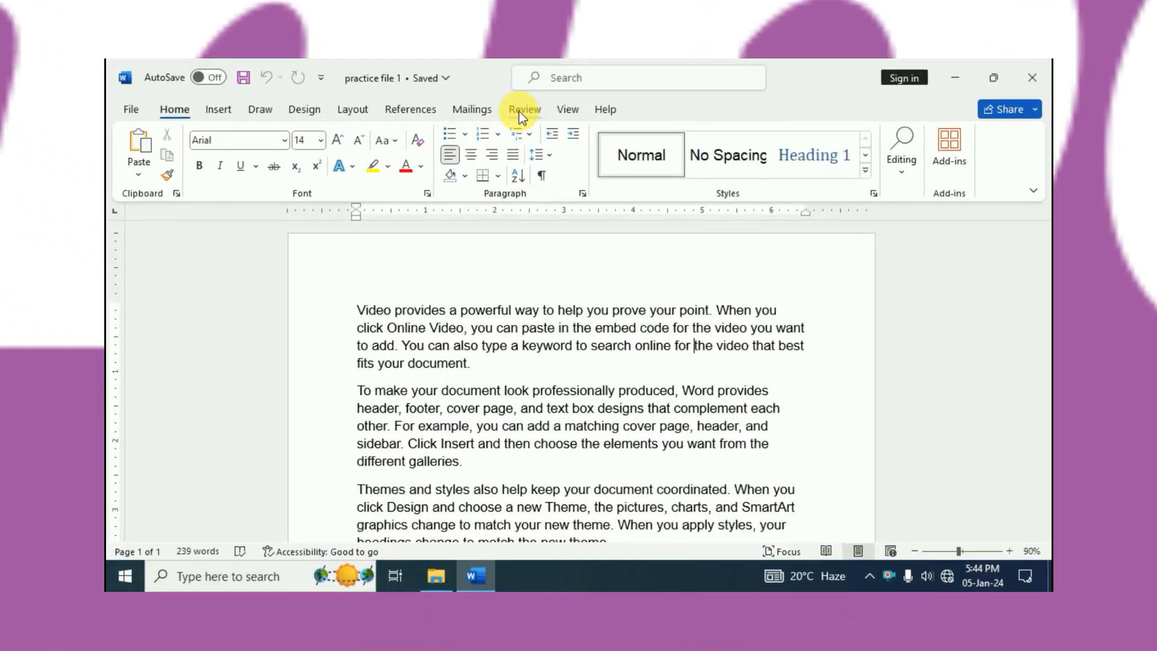
Show the review commands for practice file 1 and place the cursor in its second paragraph
left_click(519, 111)
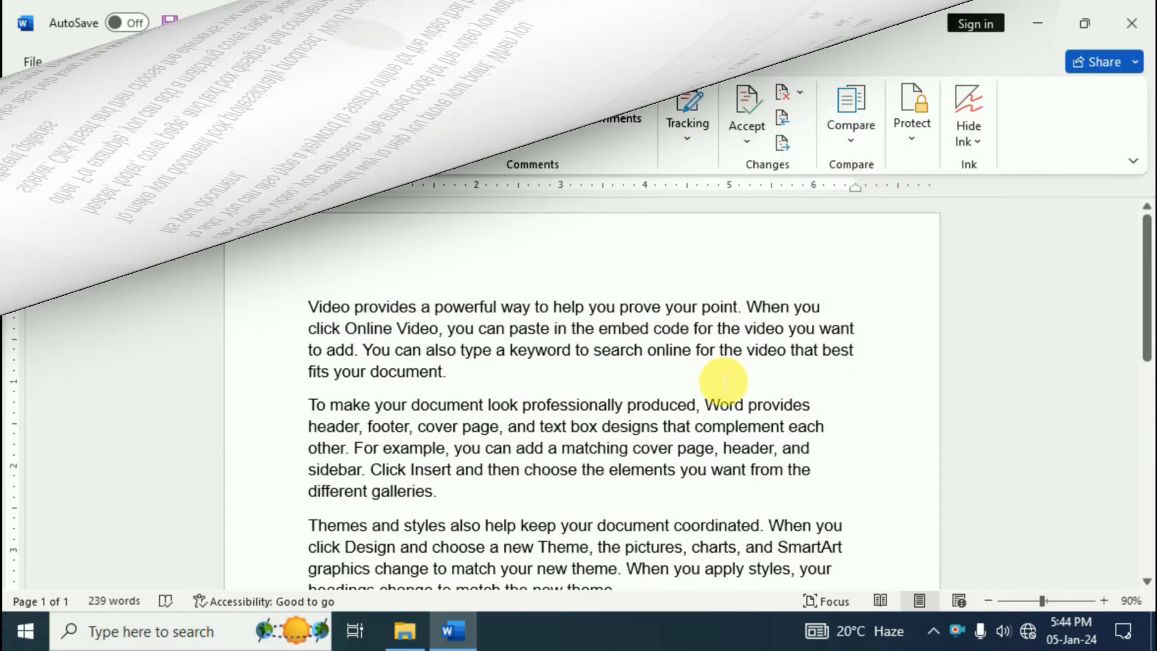
left_click(621, 328)
left_click(649, 356)
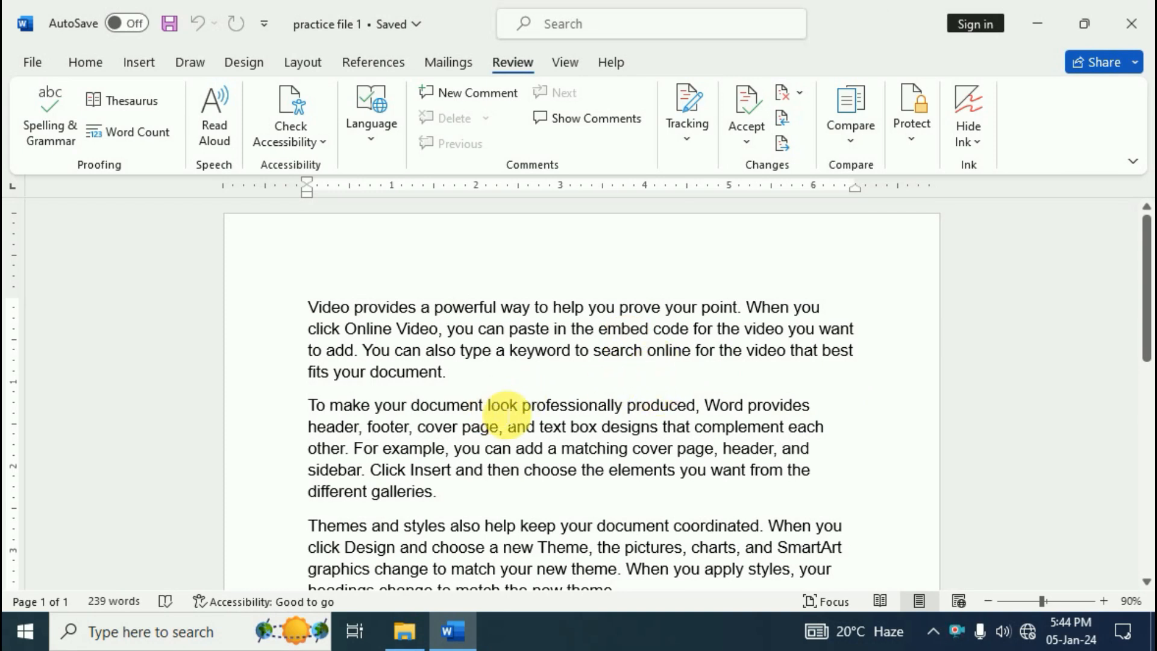
left_click(642, 427)
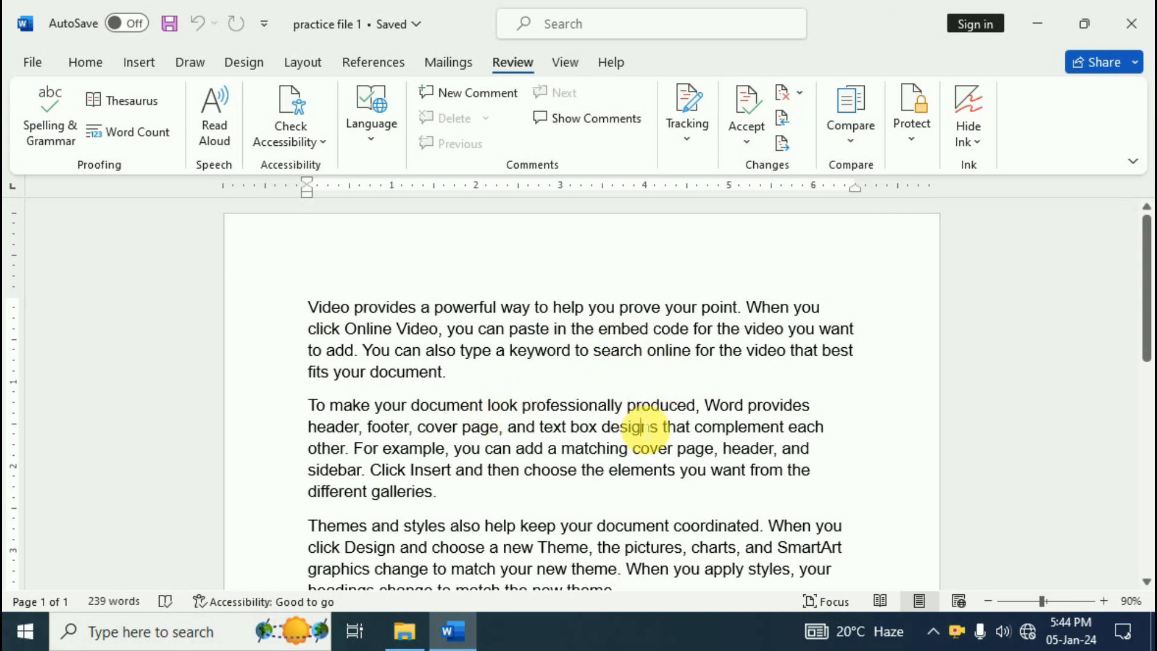
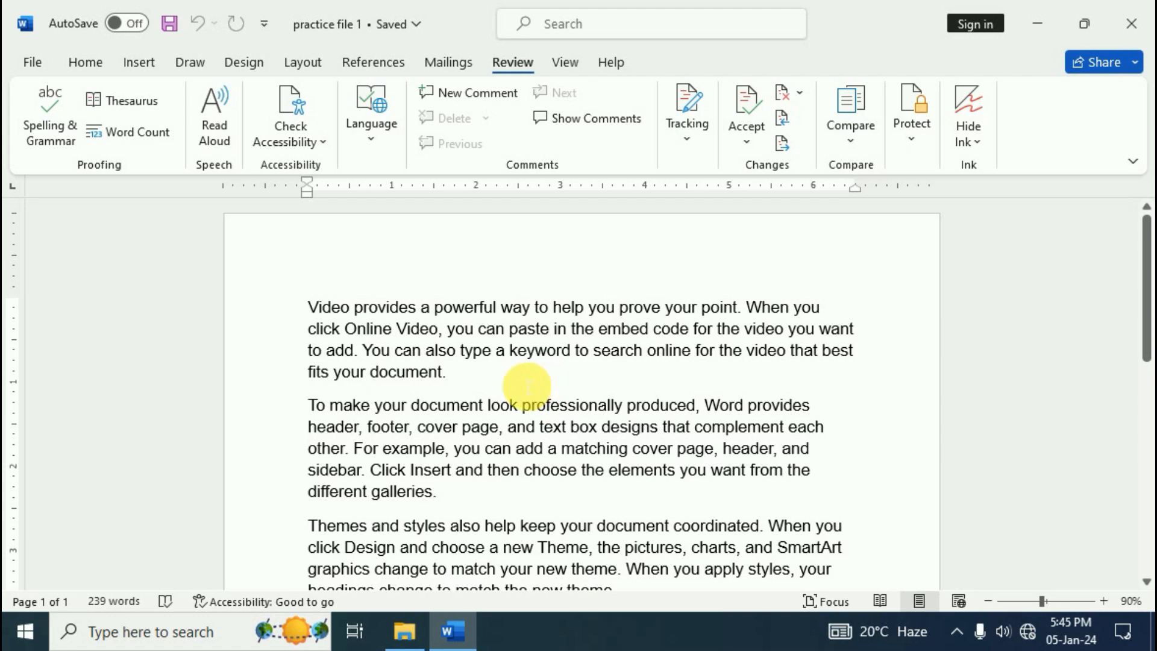
Save a copy of the document as "practice file 2" in the temp folder on the Desktop
left_click(34, 63)
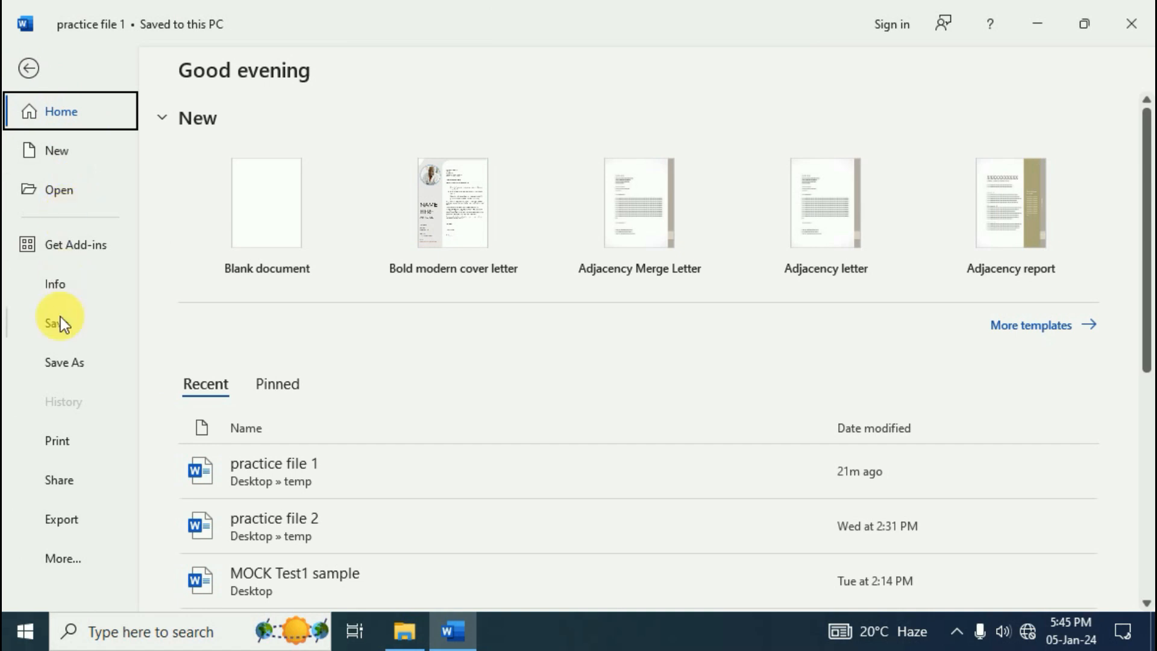
left_click(63, 361)
left_click(266, 352)
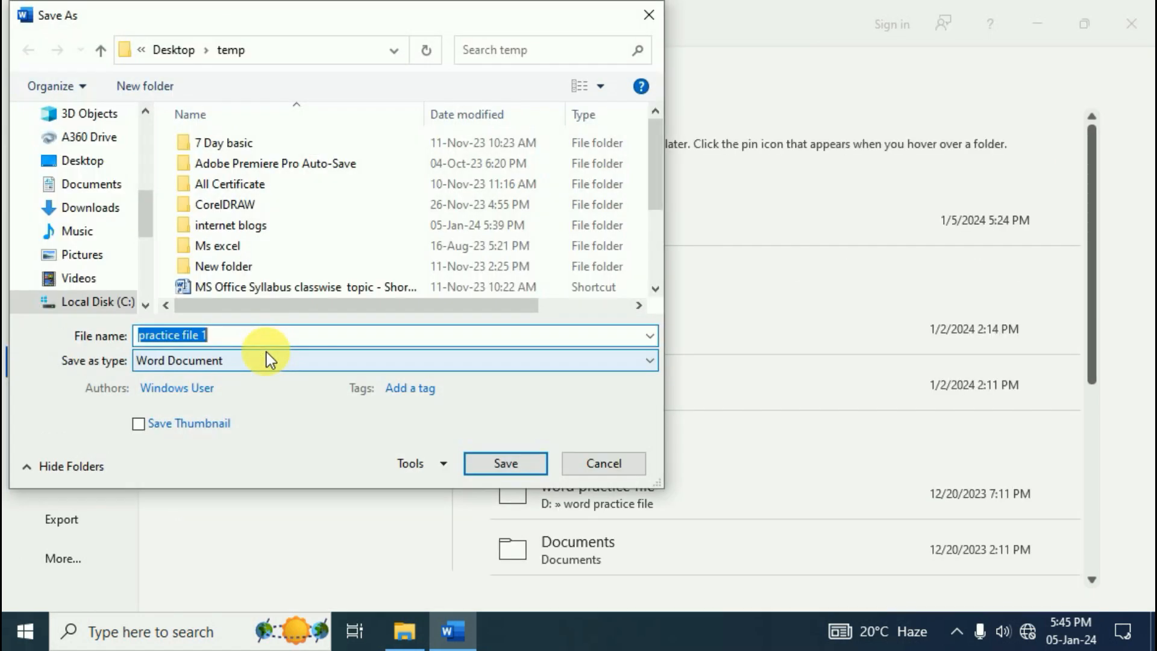
left_click(219, 334)
key("BackSpace")
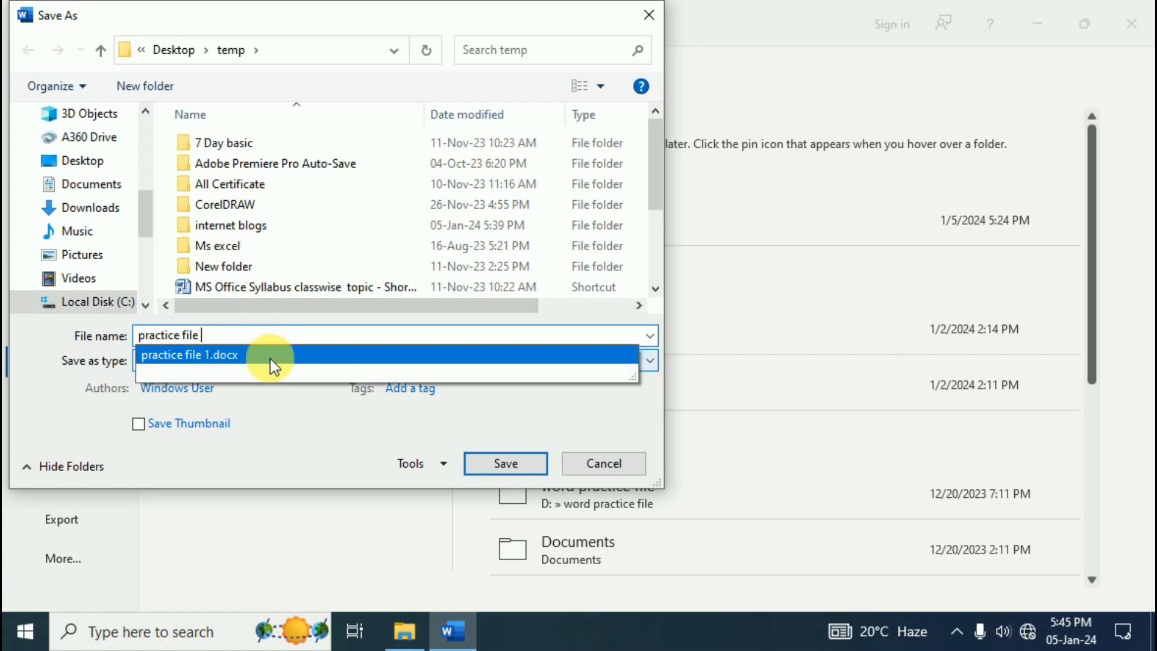
type("2")
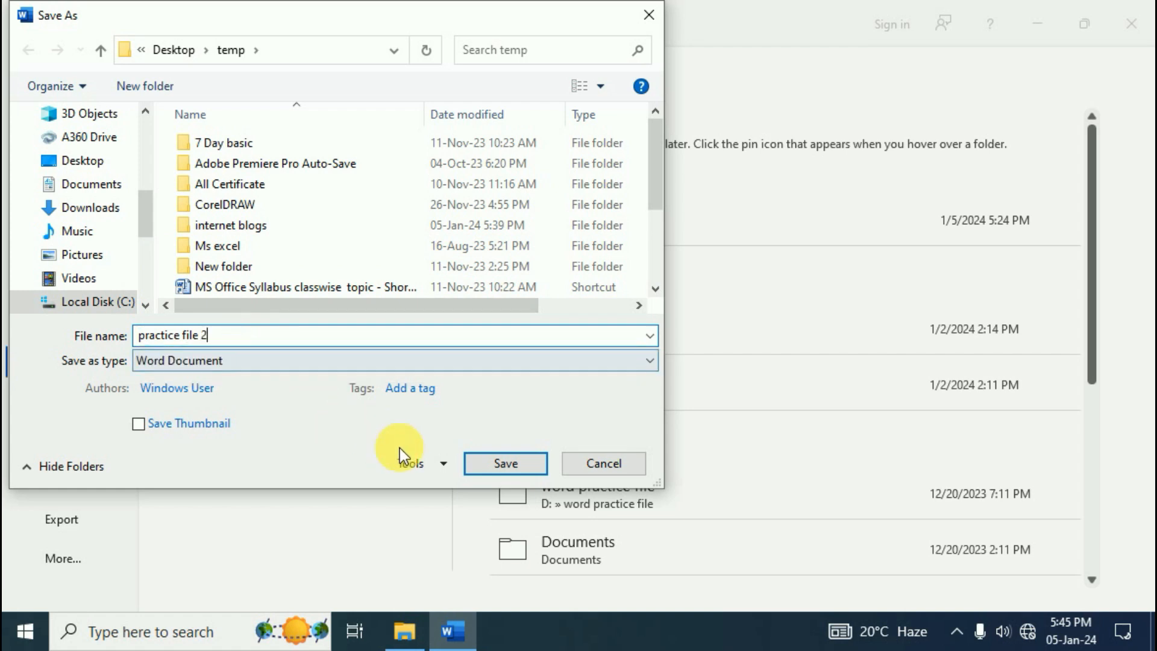
left_click(504, 457)
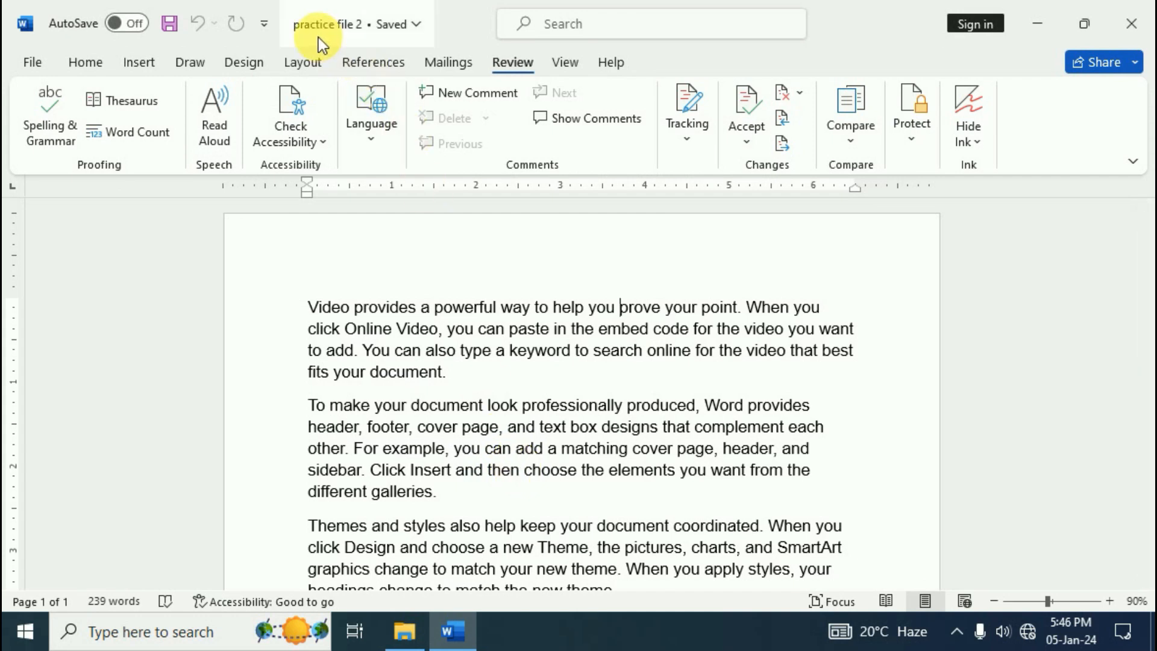
Format the opening words "Video provides" in red at font size 18
left_click(529, 381)
left_click(484, 349)
left_click_drag(309, 307, 419, 309)
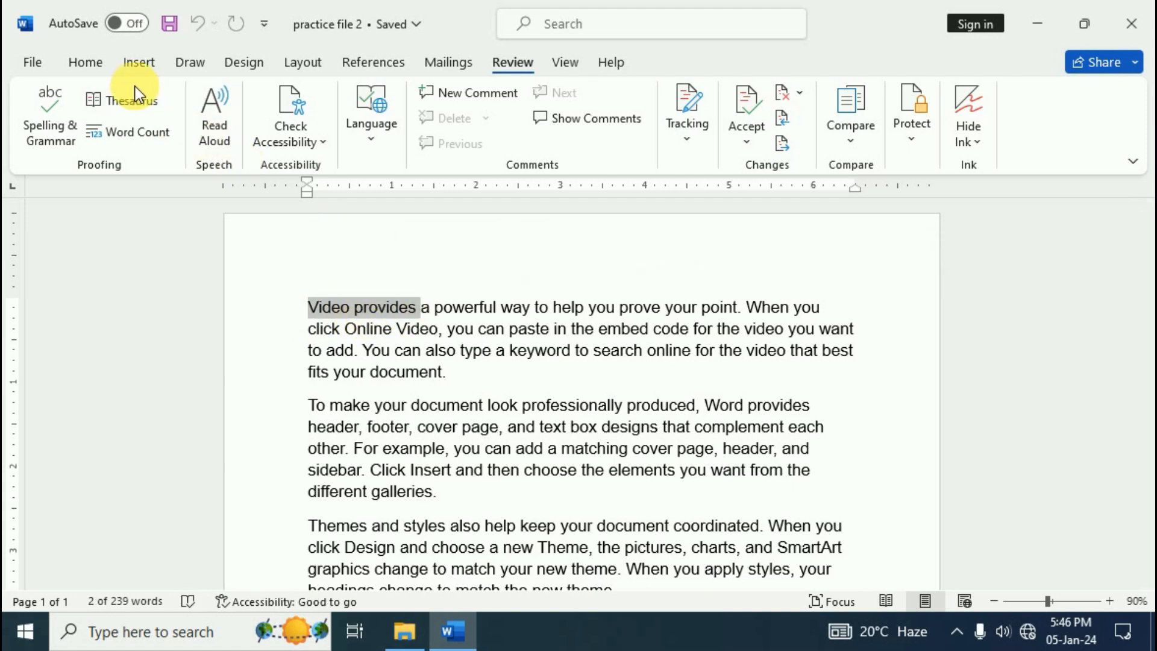
left_click(82, 65)
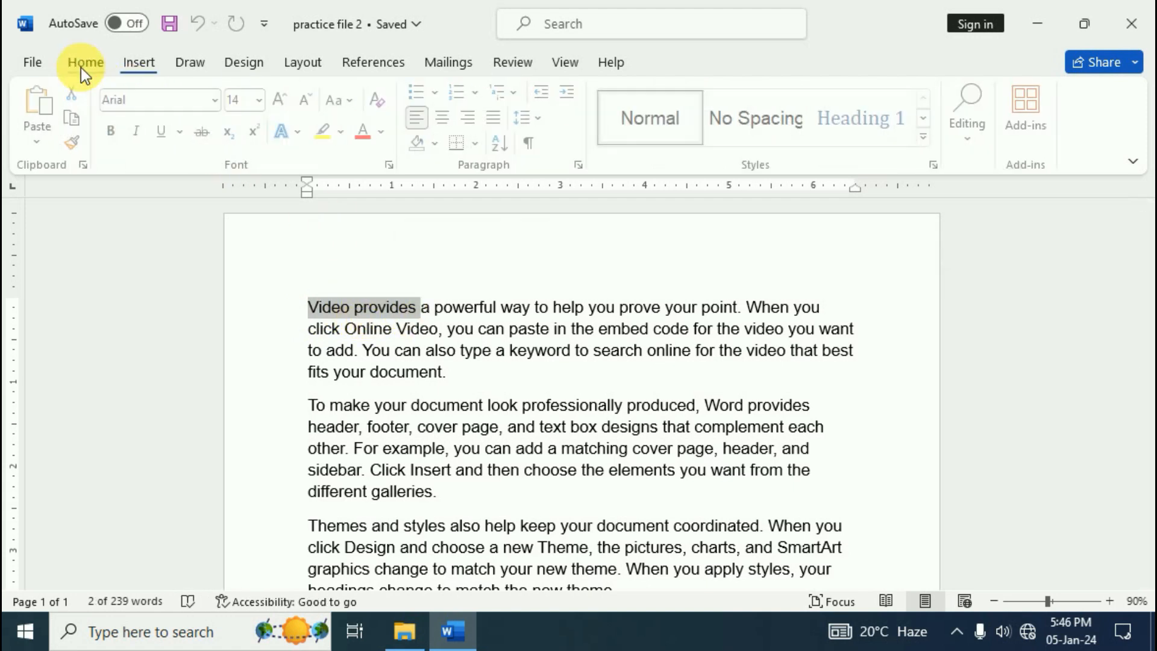
left_click(374, 134)
left_click(280, 96)
left_click(279, 96)
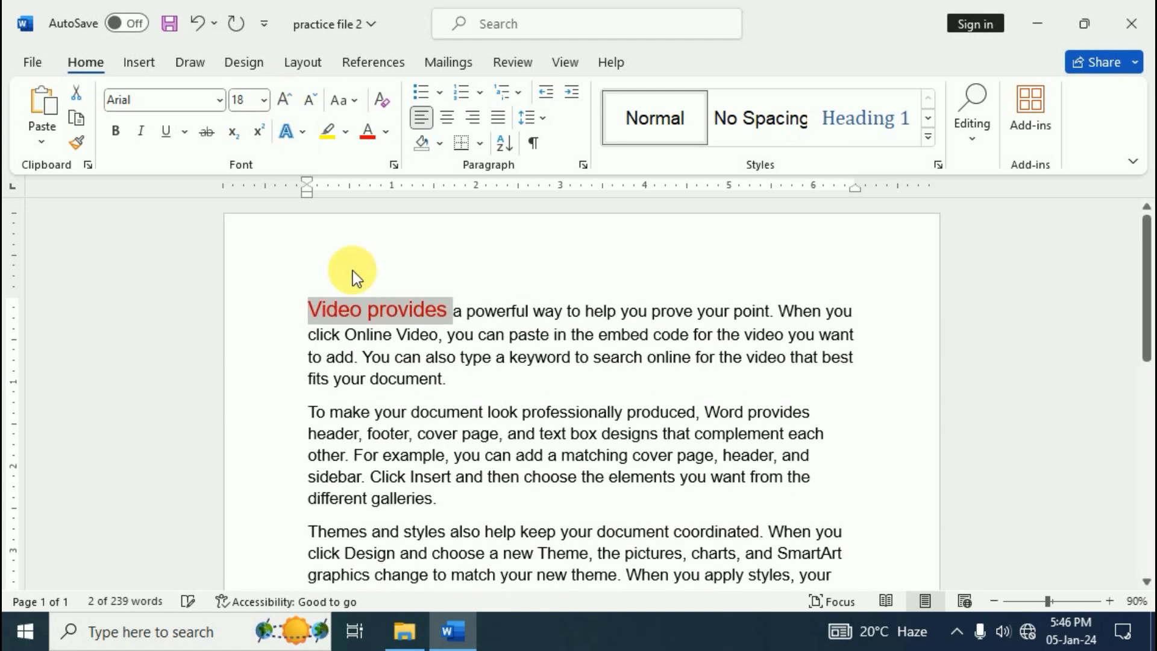
left_click(426, 357)
Highlight the whole second paragraph, beginning "To make your document look", in yellow
scroll(416, 464, "down", 1)
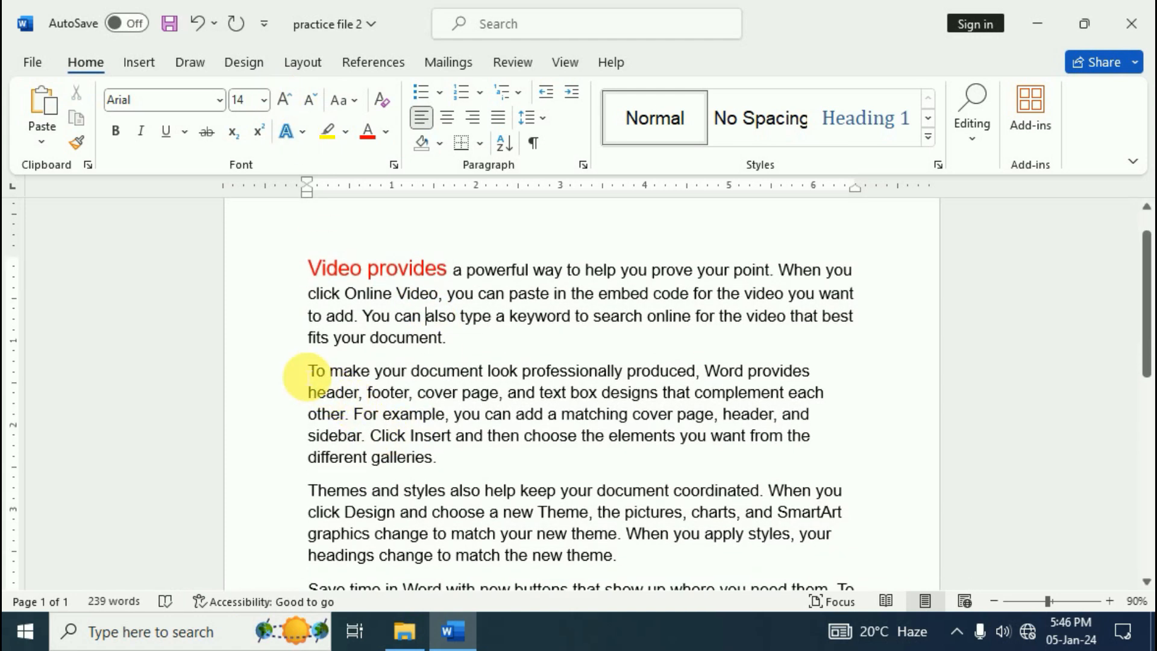
triple_click(310, 377)
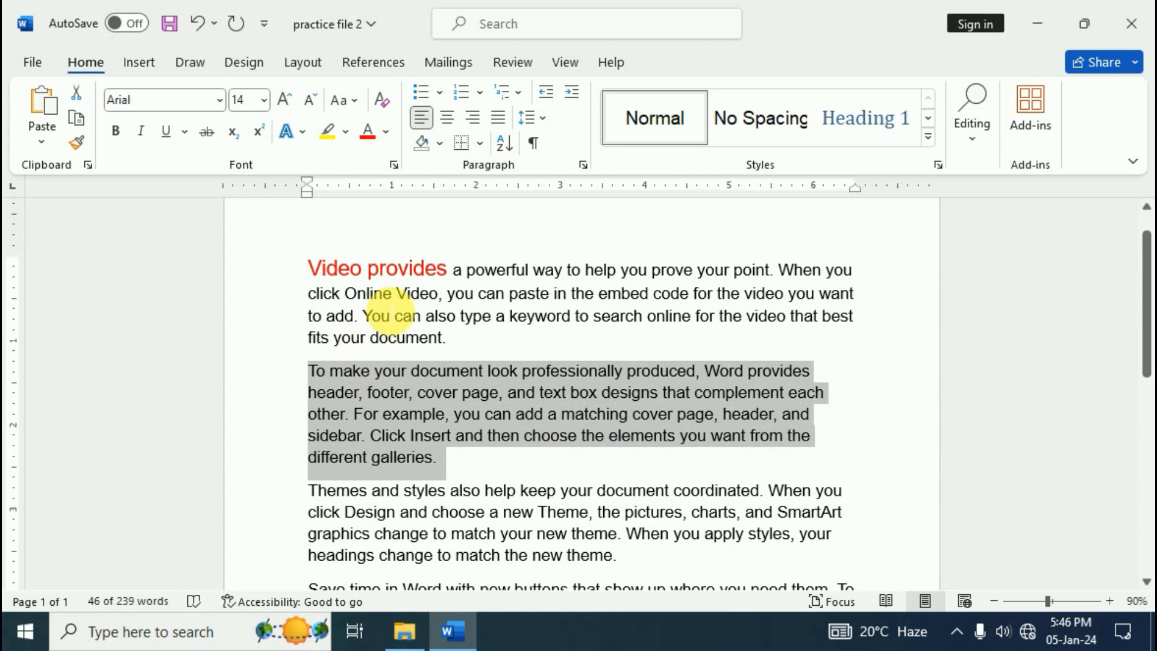
left_click(328, 131)
Make the third paragraph's opening bold, from "Themes and styles" through "choose a new Theme"
scroll(380, 361, "down", 3)
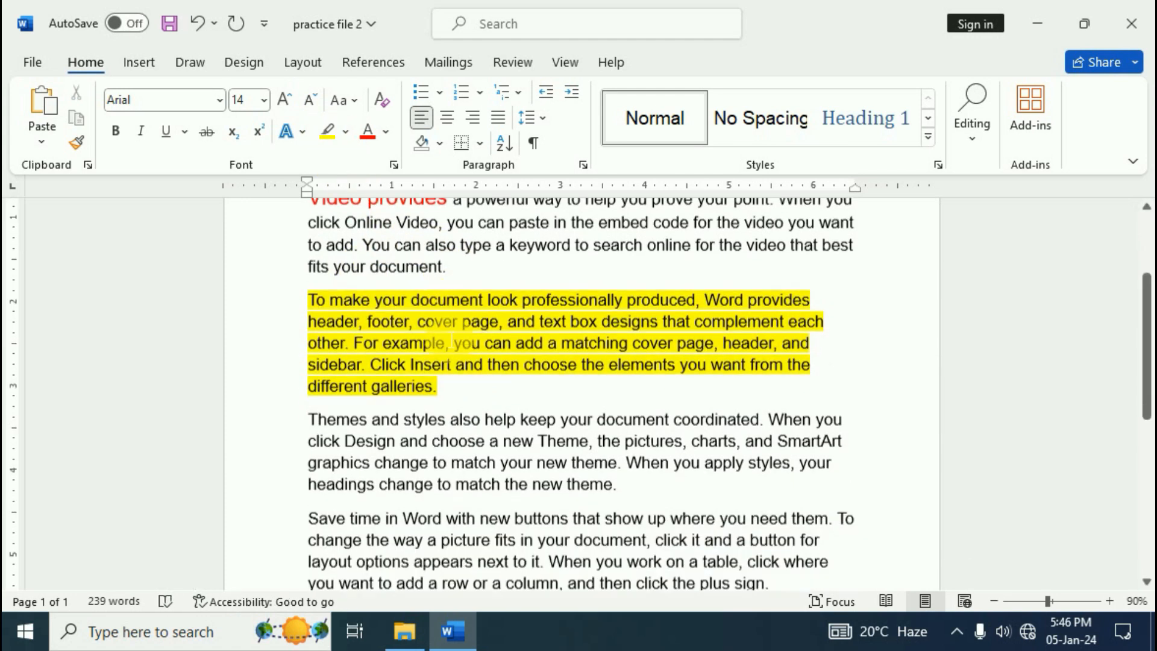
left_click_drag(310, 369, 593, 398)
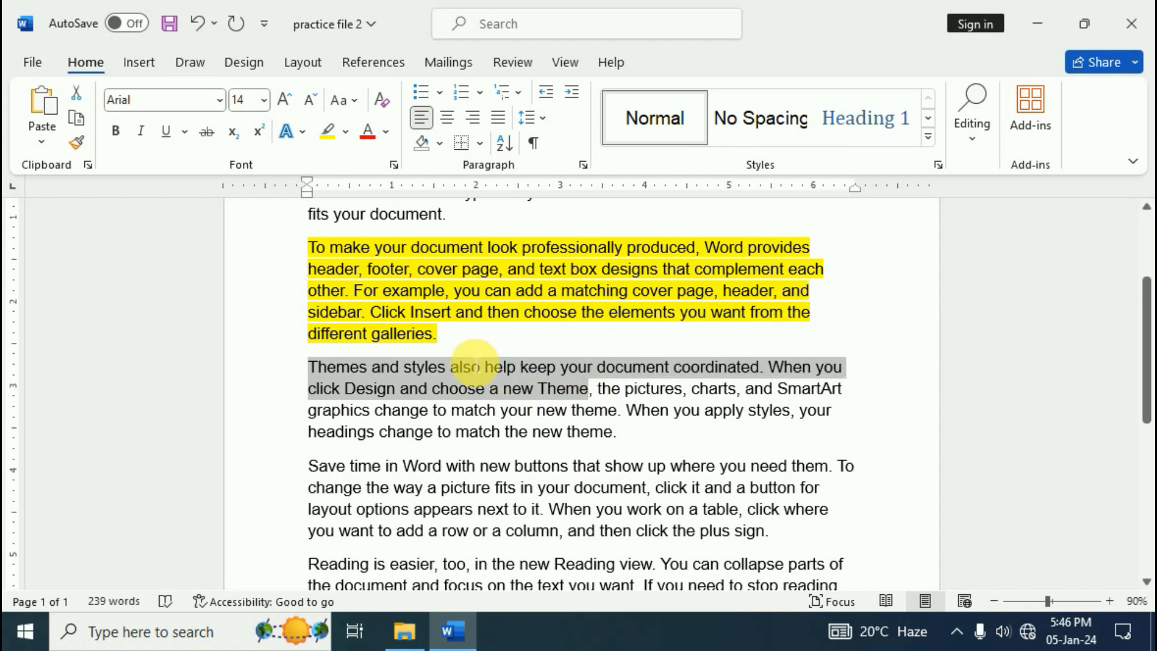
left_click(116, 132)
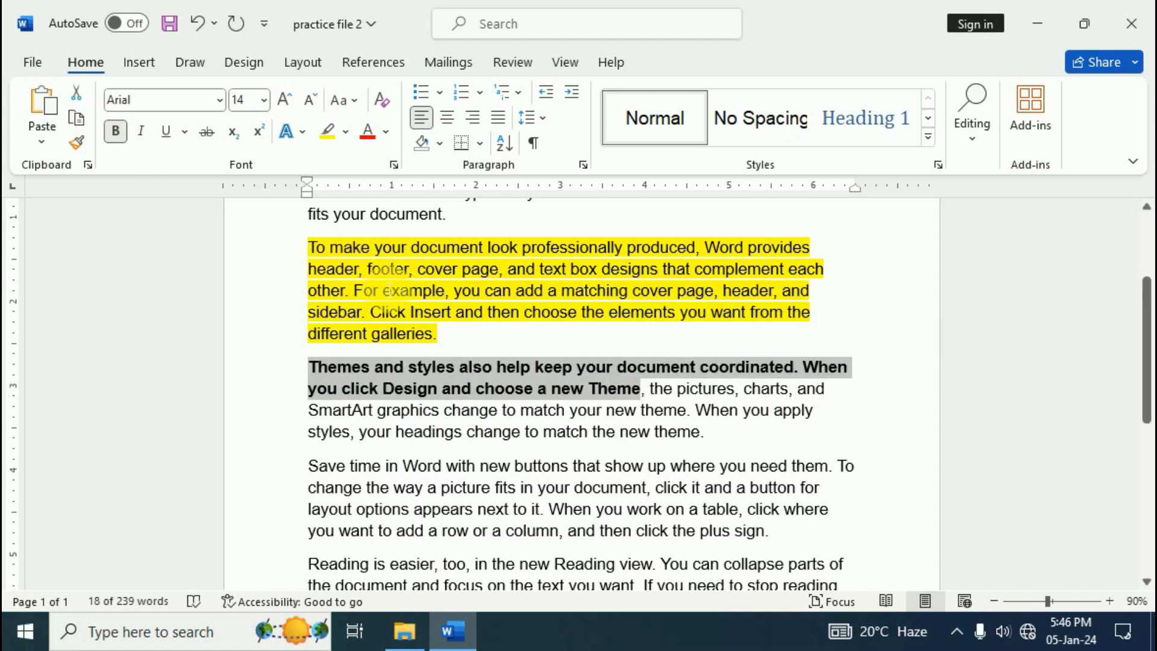
scroll(609, 425, "up", 2)
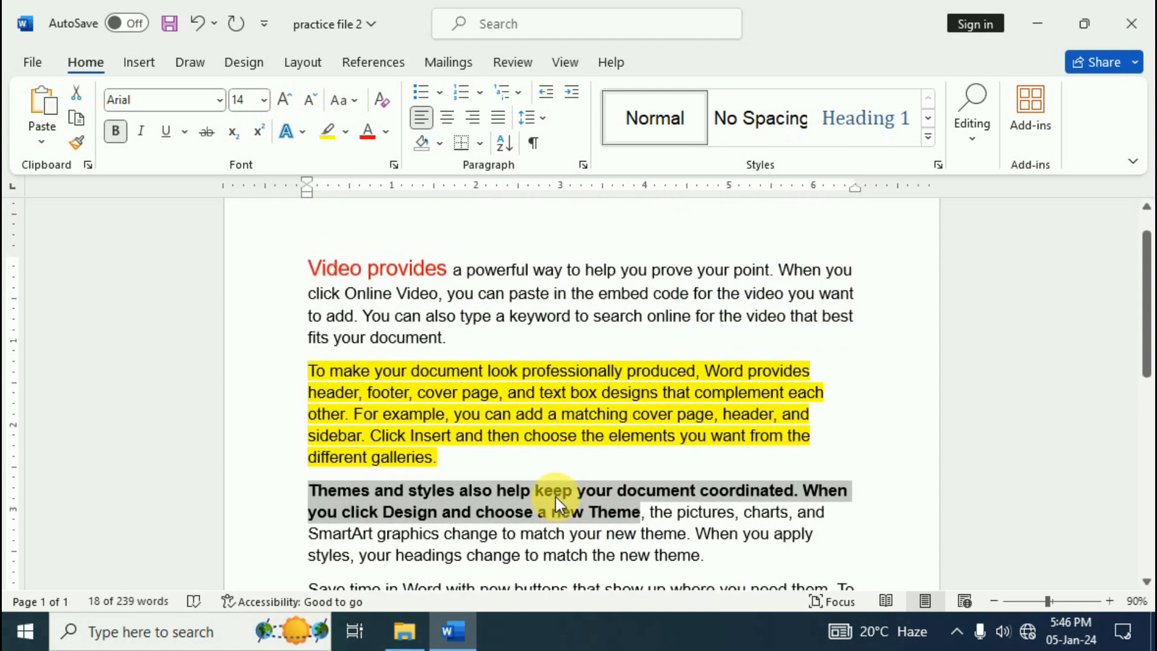
scroll(616, 489, "down", 3)
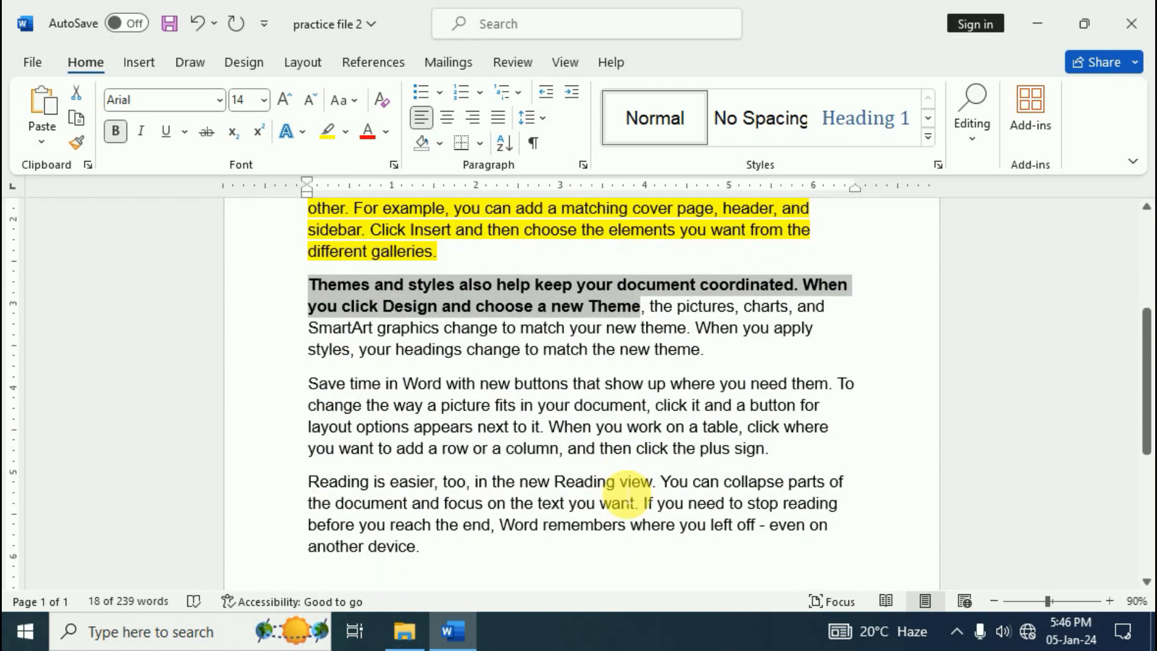
Format the fourth paragraph's opening words "Save time in Word with new buttons that" in font size 20 and underline them
scroll(627, 499, "down", 2)
left_click_drag(309, 259, 603, 259)
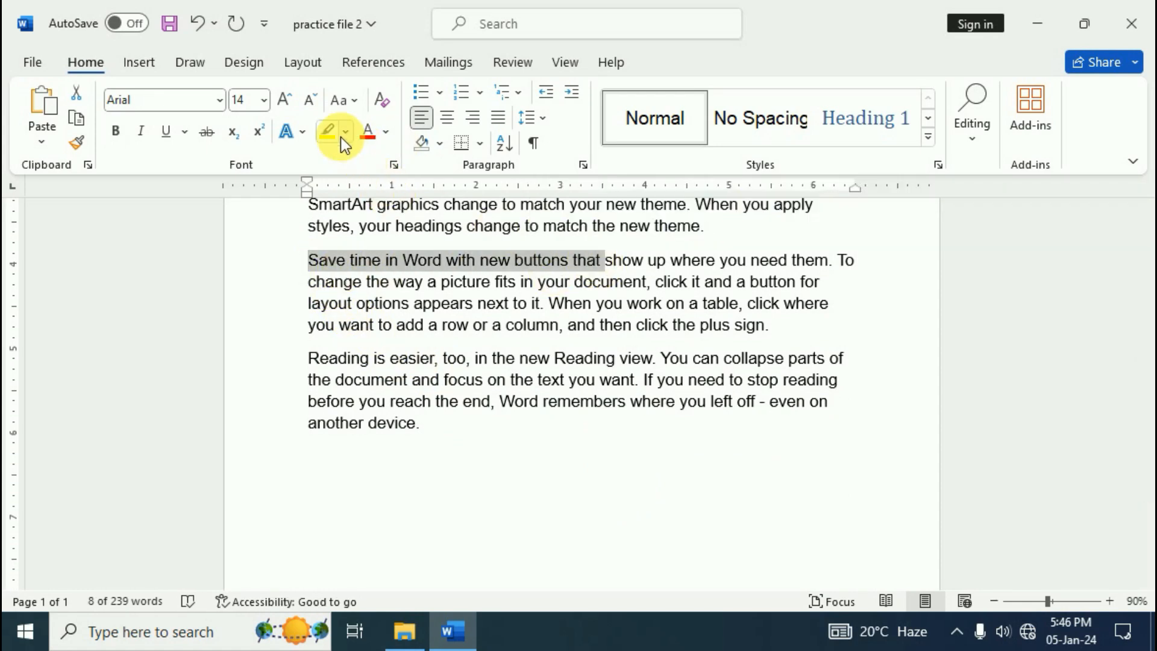
left_click(282, 102)
left_click(282, 102)
left_click(283, 102)
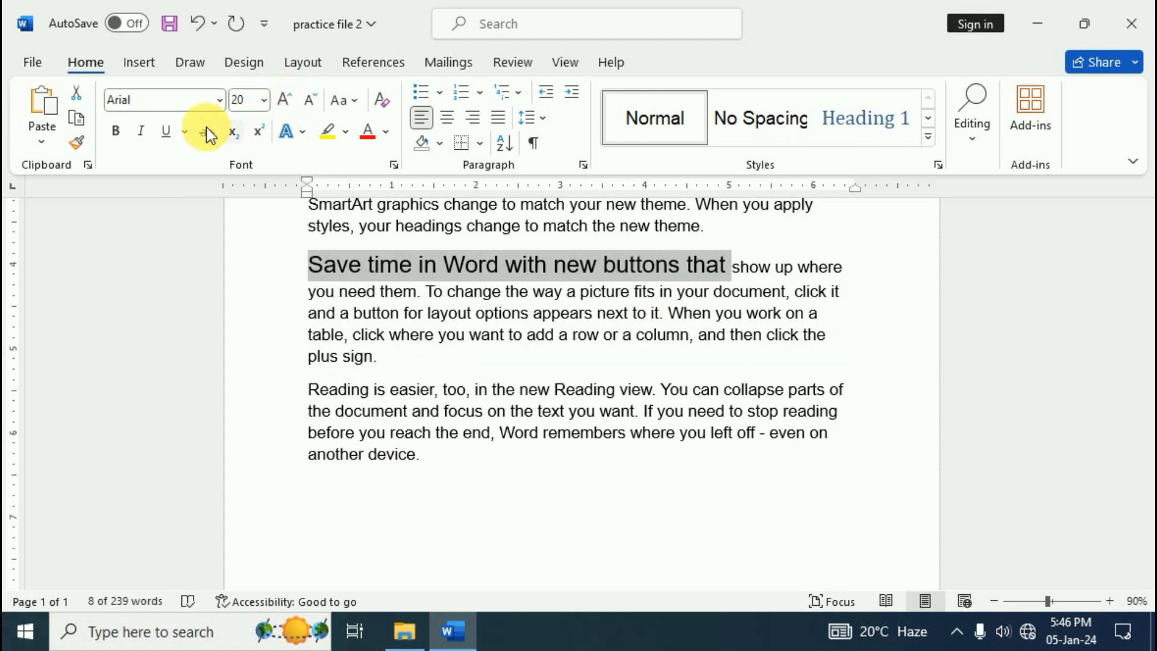
left_click(172, 129)
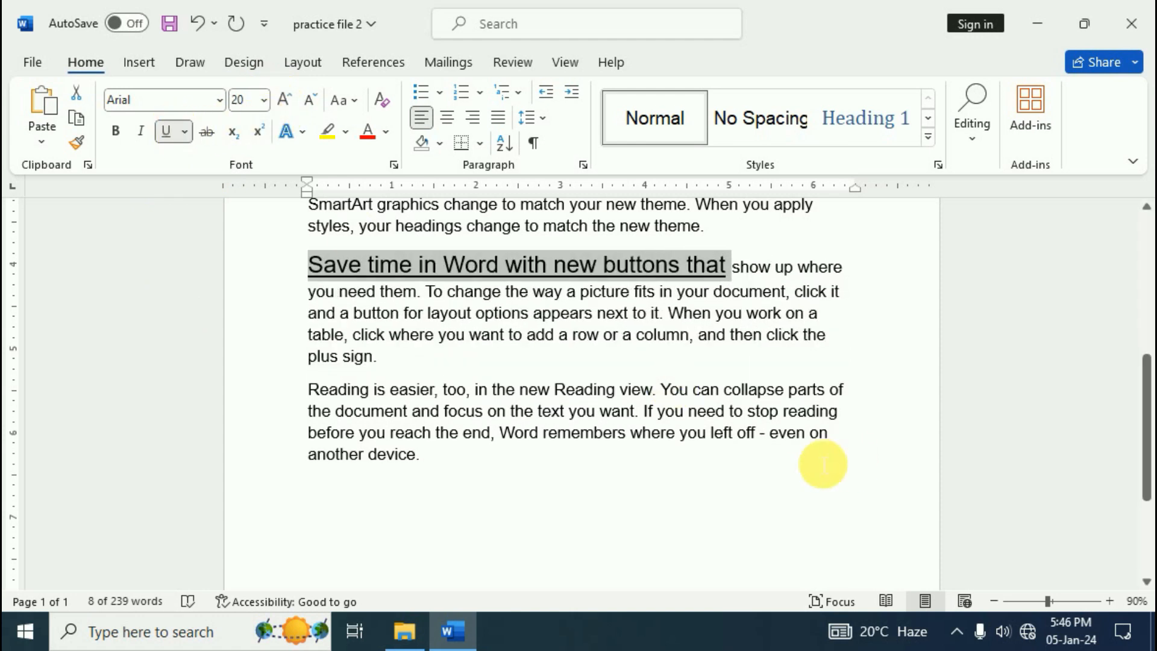
Save the formatting changes in practice file 2 and deselect the text
scroll(698, 394, "up", 4)
scroll(762, 524, "up", 3)
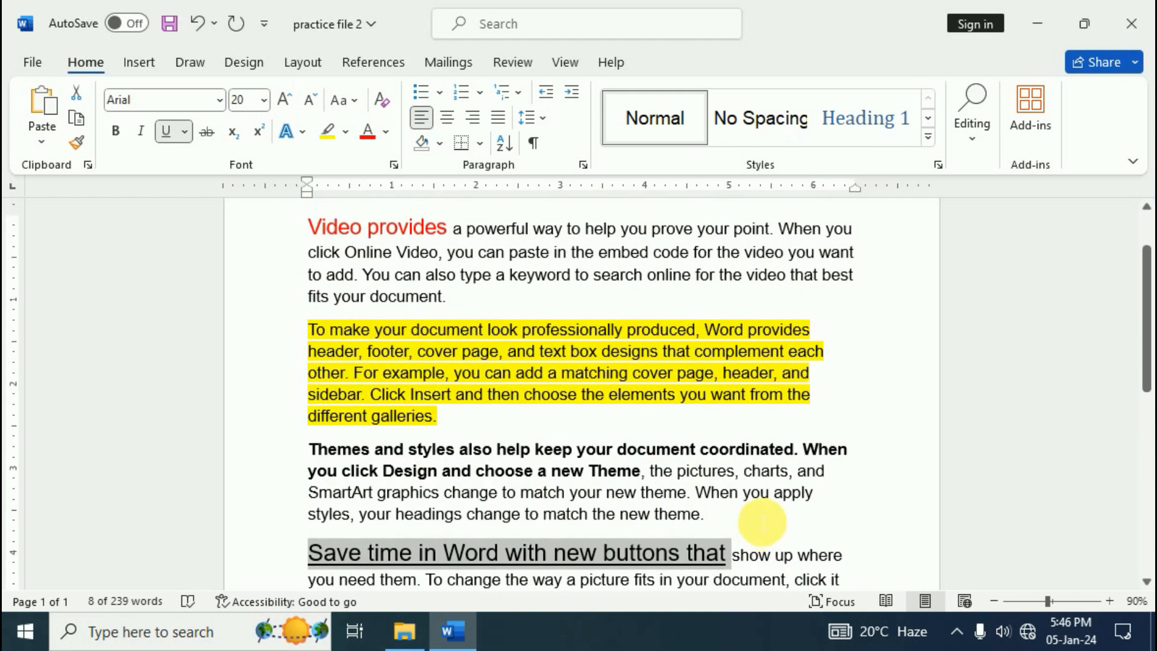
scroll(763, 522, "up", 2)
key("ctrl+s")
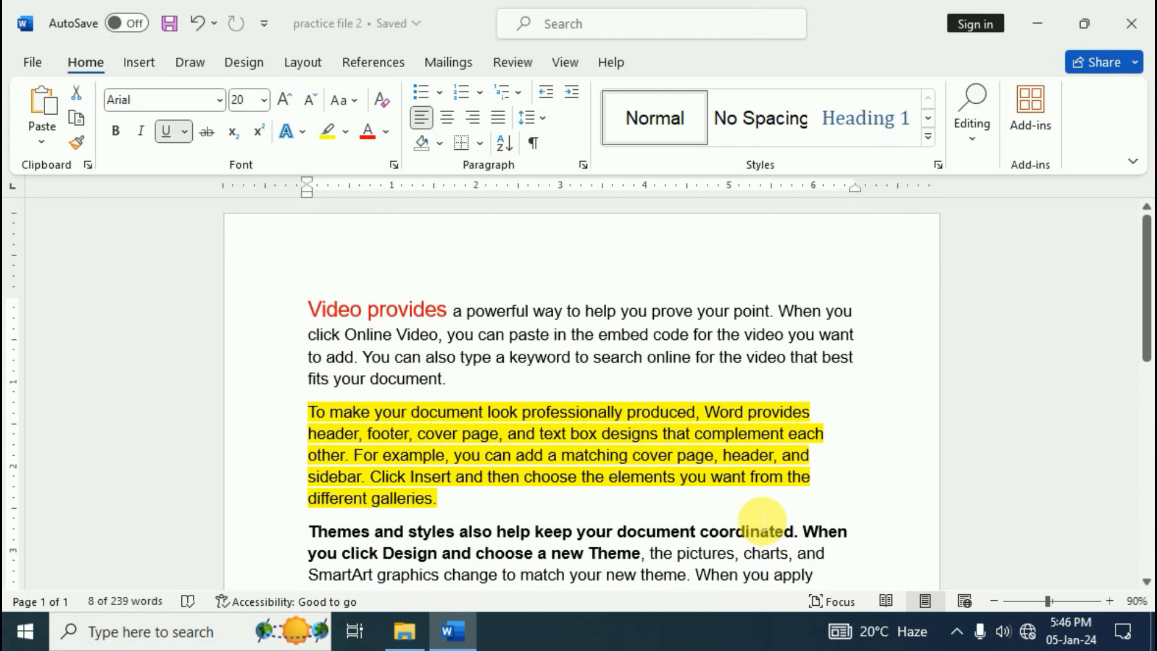
left_click(840, 419)
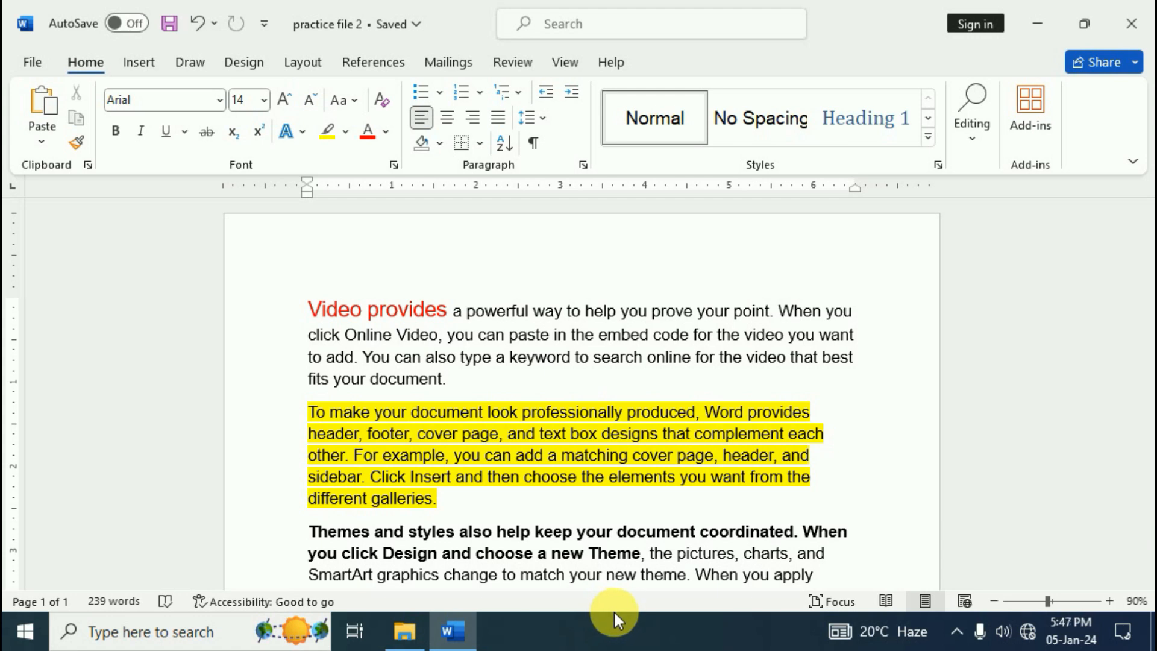
Start a comparison of two document versions with "practice file 1.docx" as the original document
left_click(512, 65)
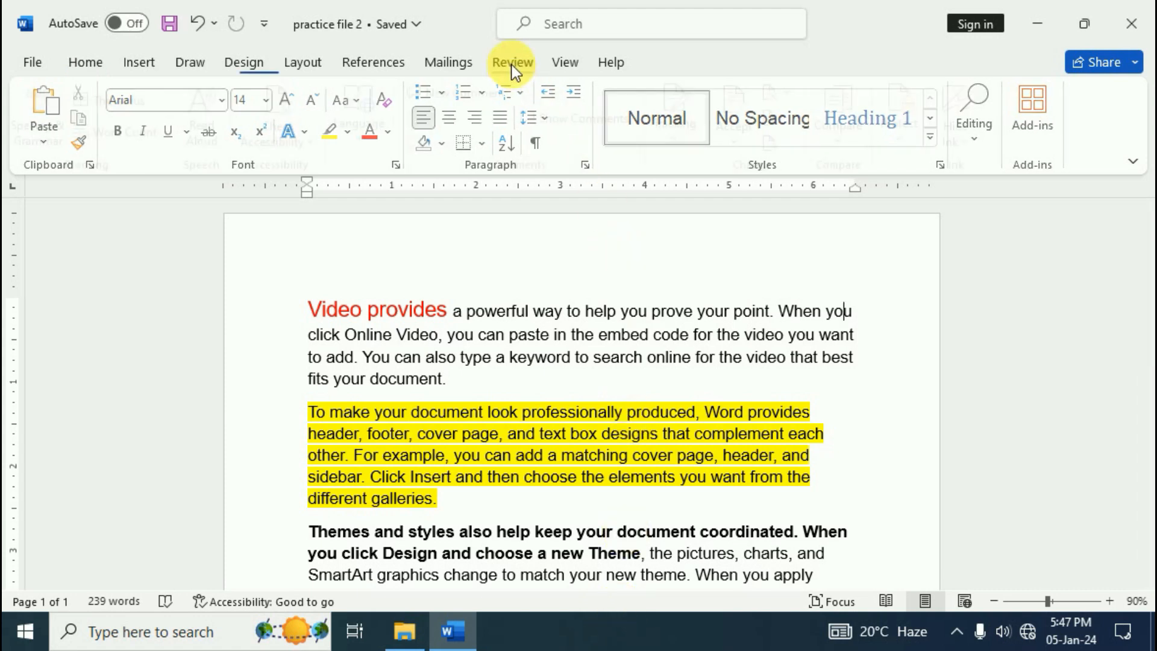
left_click(847, 140)
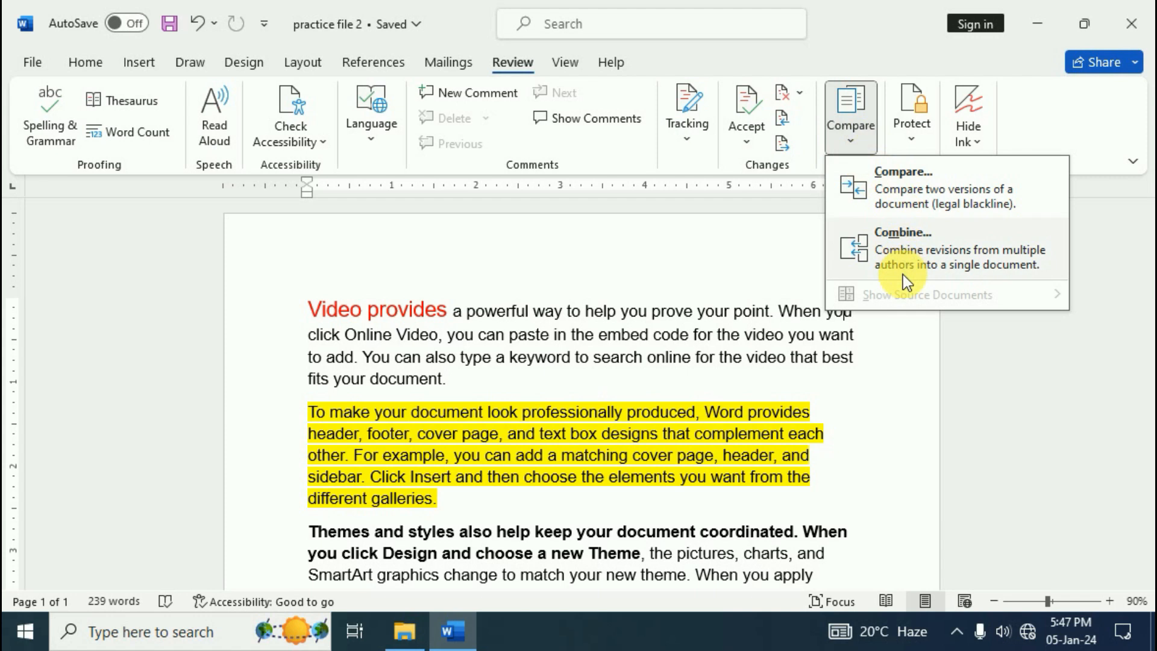
left_click(925, 186)
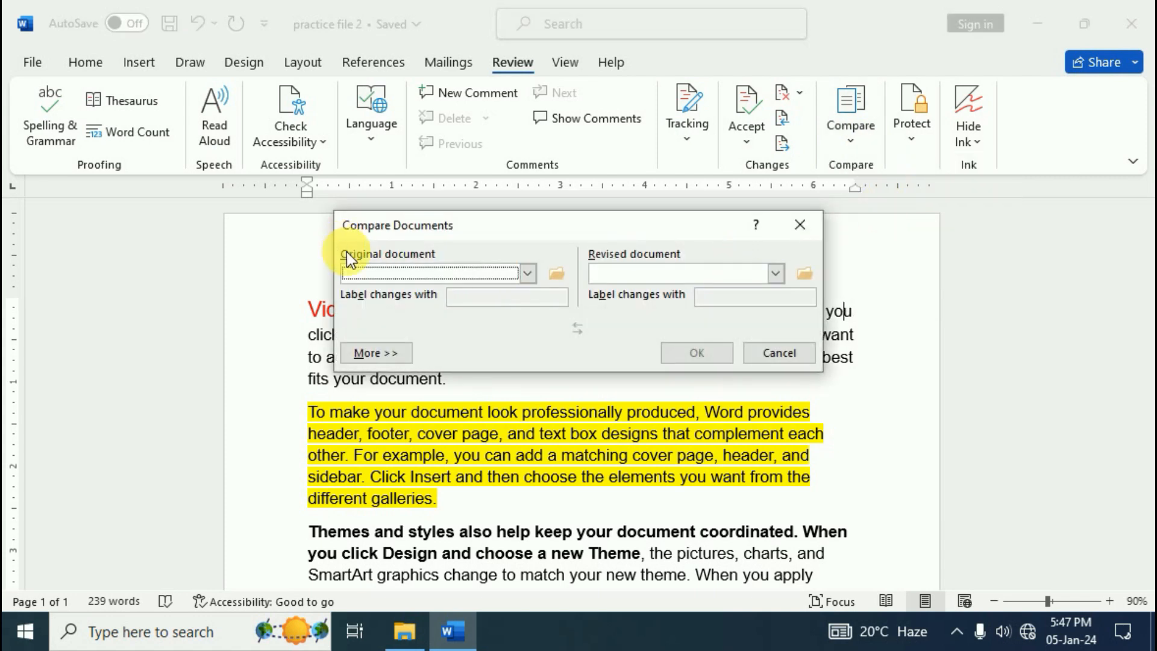
left_click(529, 274)
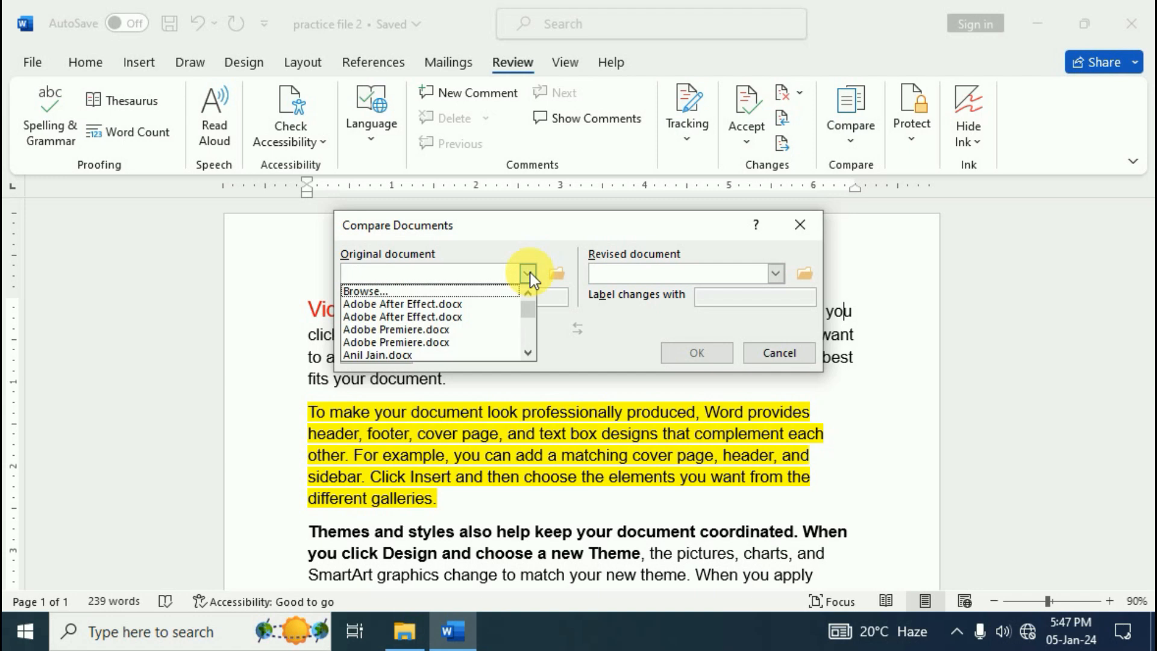
scroll(410, 311, "down", 2)
scroll(406, 318, "down", 4)
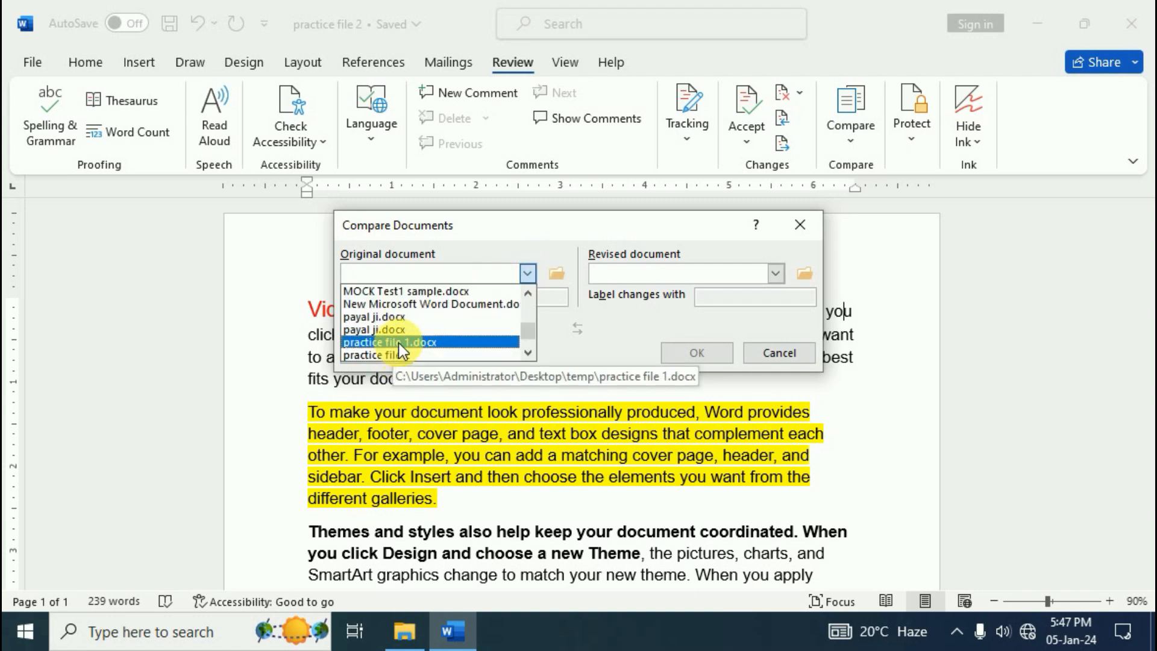
left_click(399, 342)
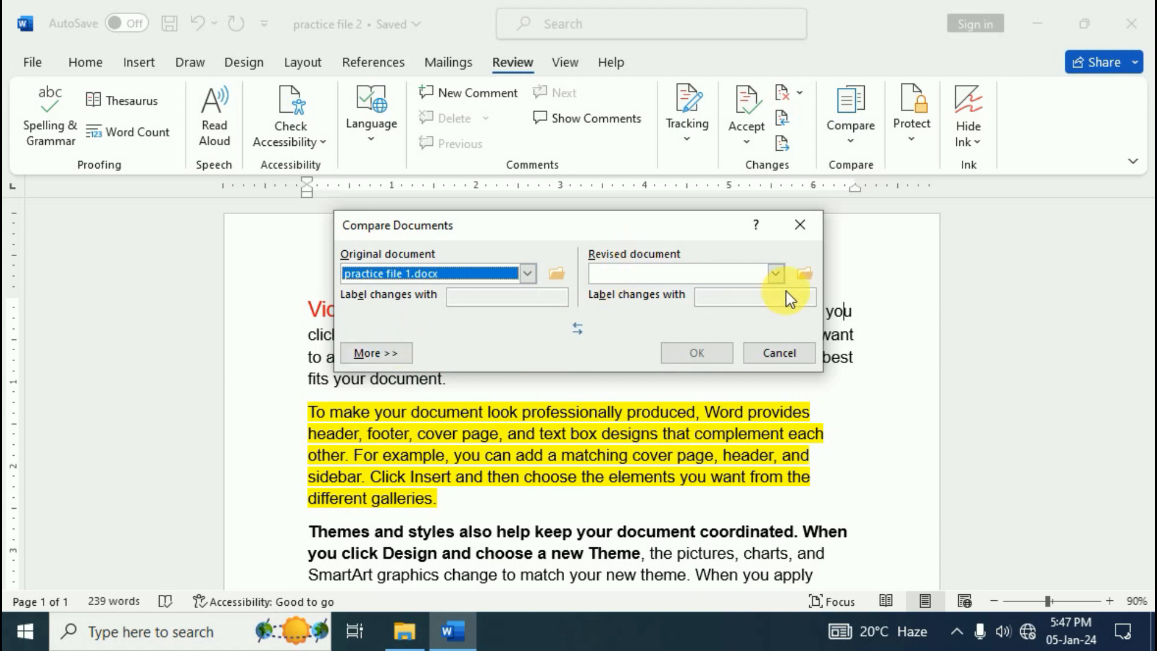
Choose "practice file 2" as the revised document and run the comparison
left_click(777, 275)
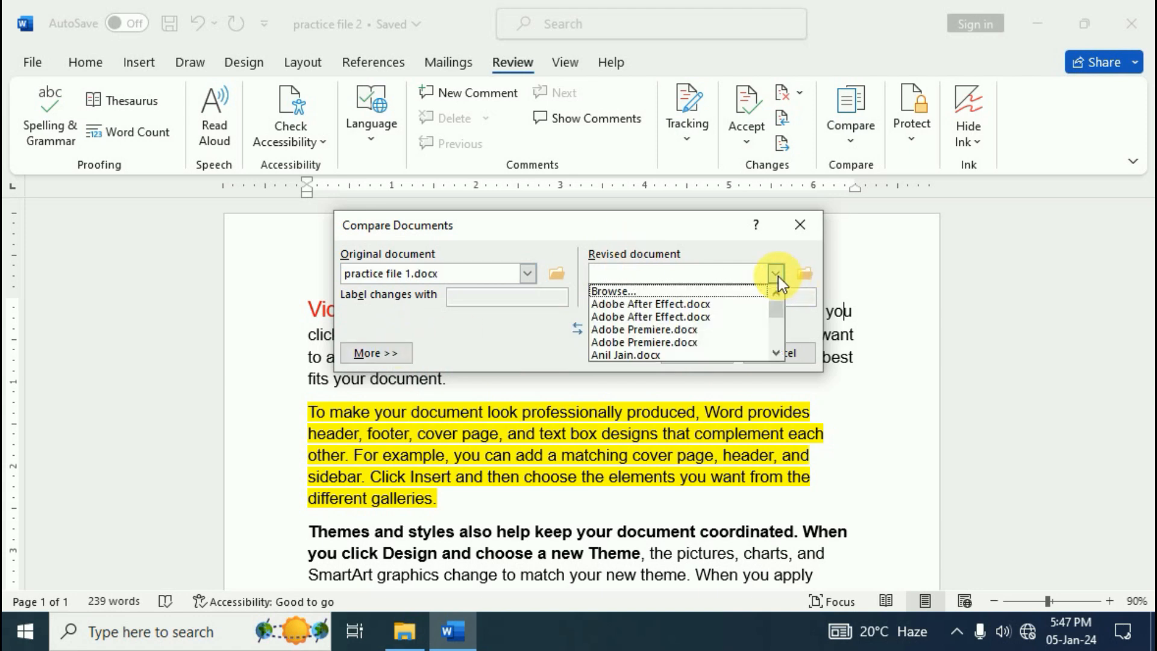
scroll(649, 325, "down", 5)
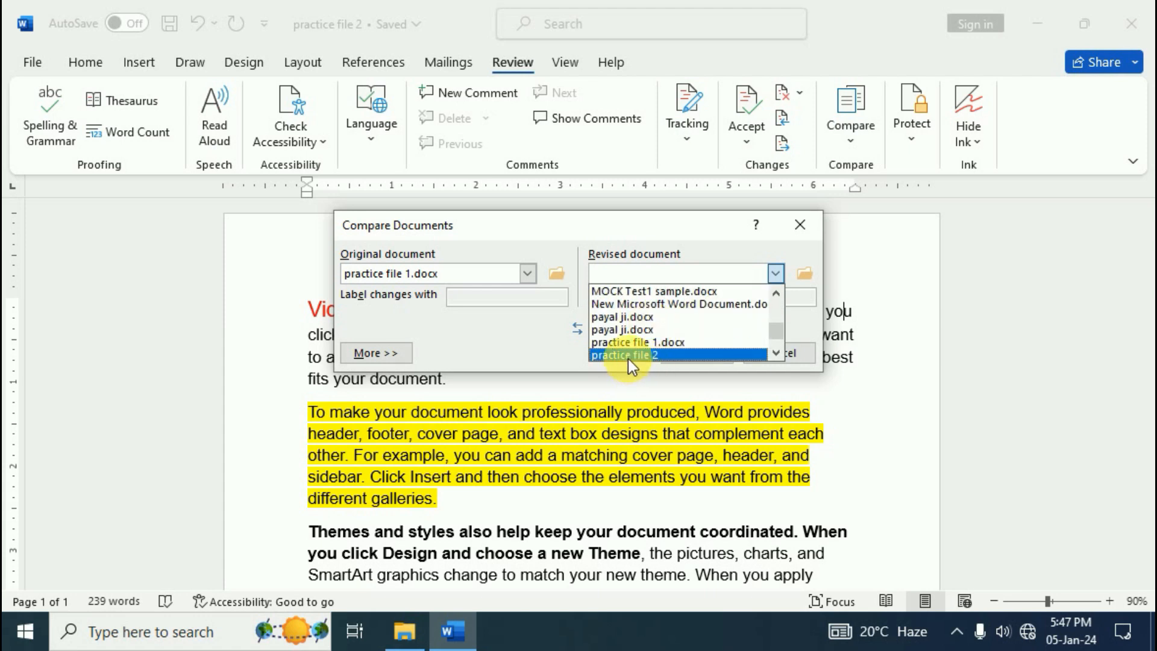
left_click(630, 355)
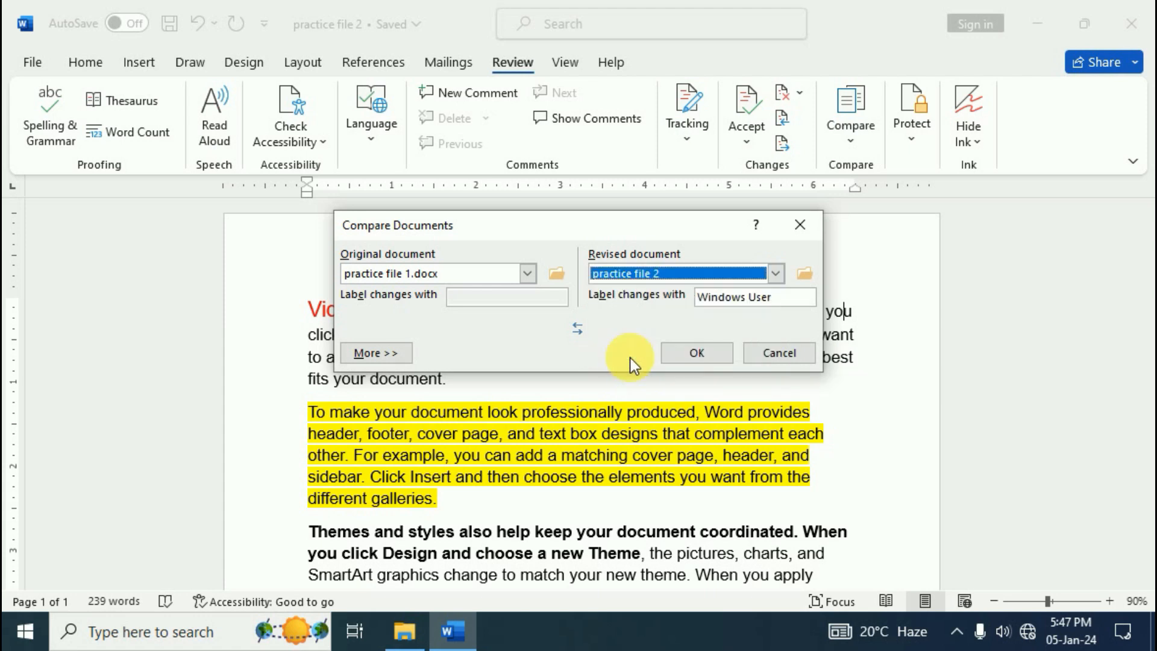
left_click(710, 355)
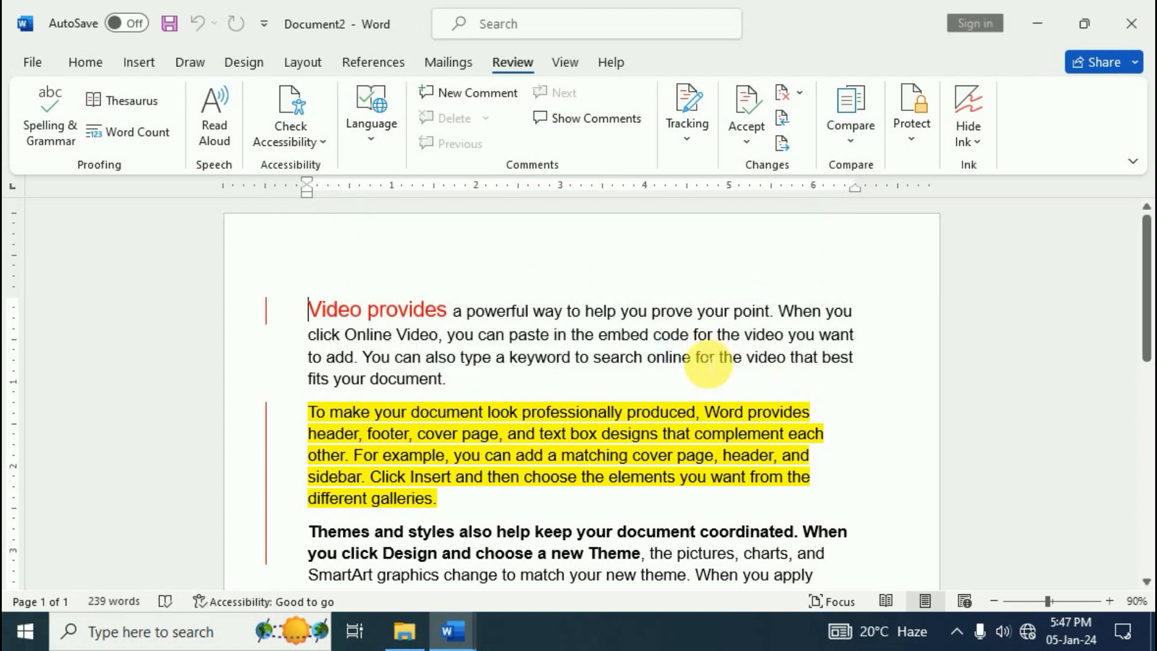
Examine the comparison result for change bars beside the reformatted paragraphs
scroll(460, 371, "down", 3)
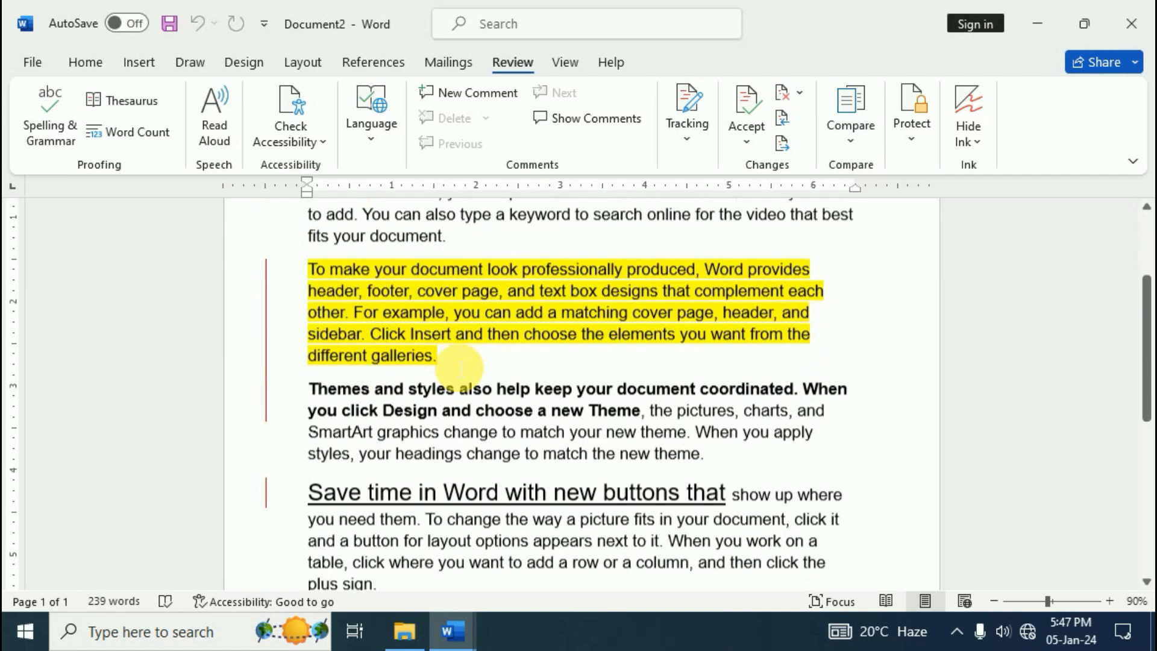
scroll(461, 374, "up", 3)
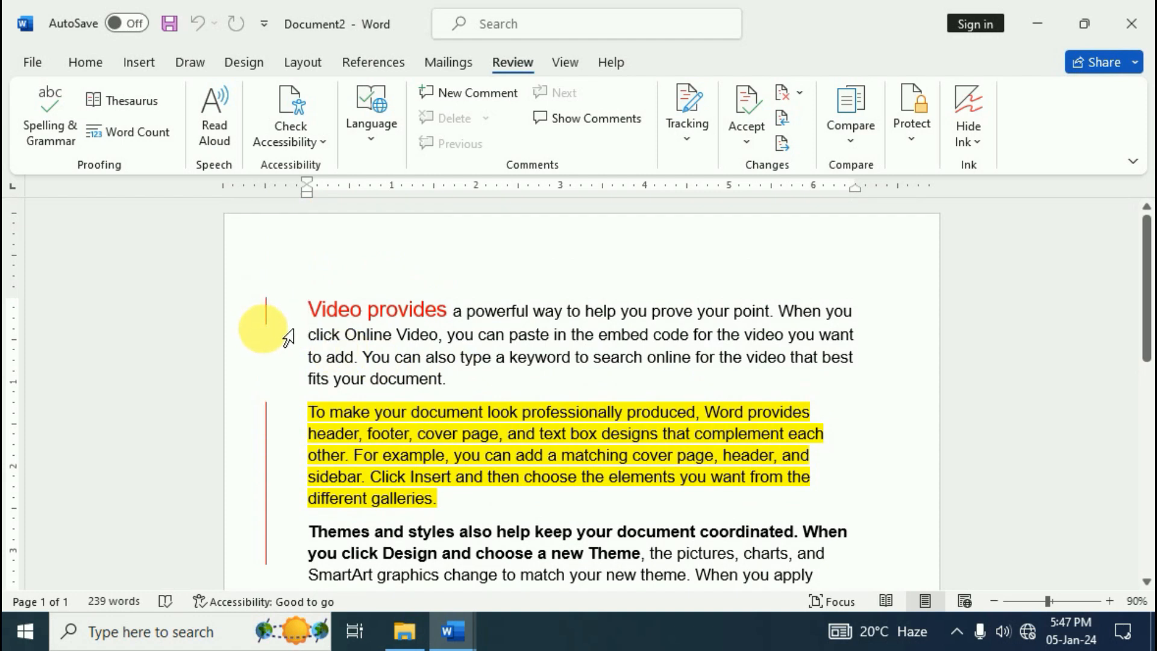
scroll(518, 483, "down", 3)
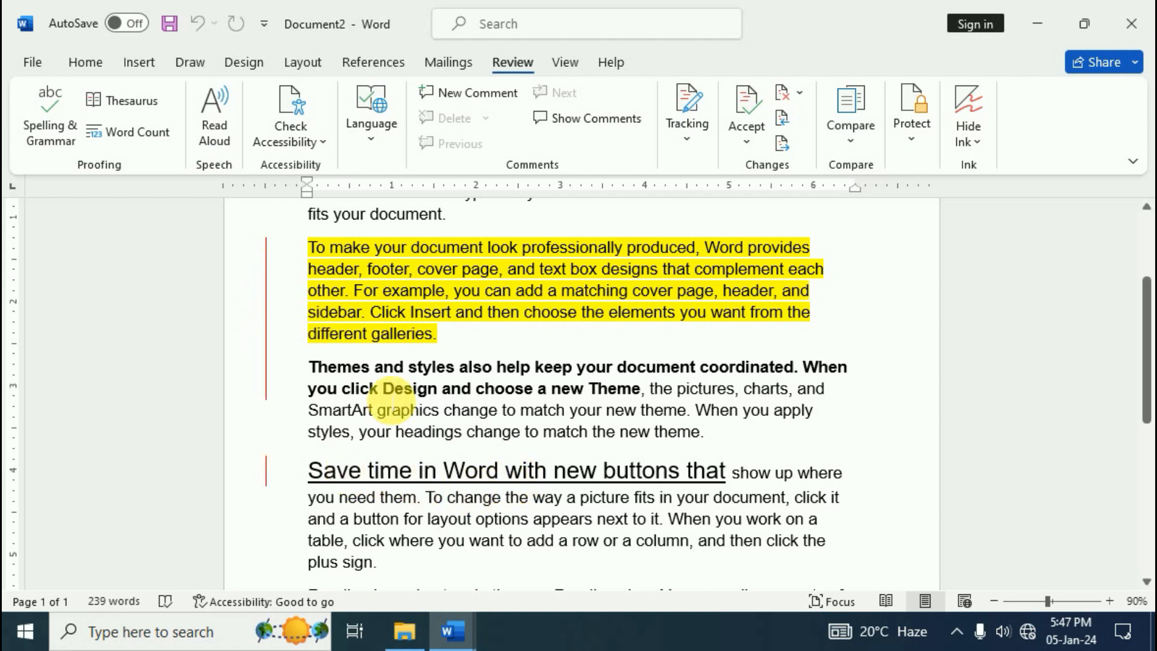
scroll(389, 399, "up", 1)
scroll(392, 401, "up", 2)
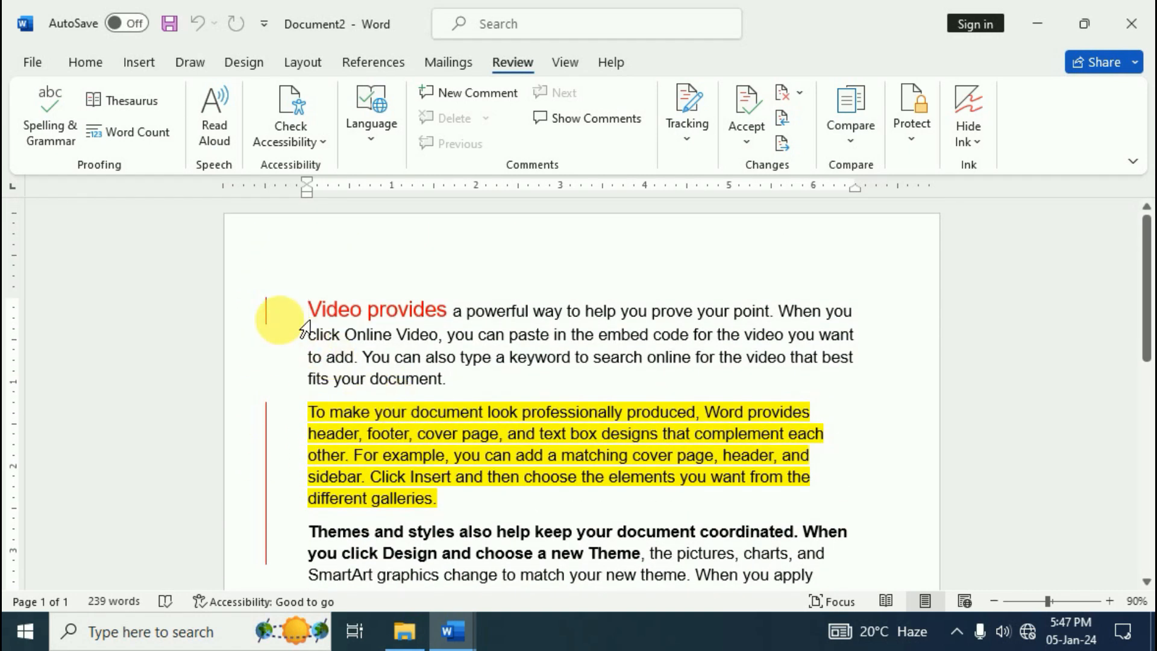
scroll(433, 498, "down", 4)
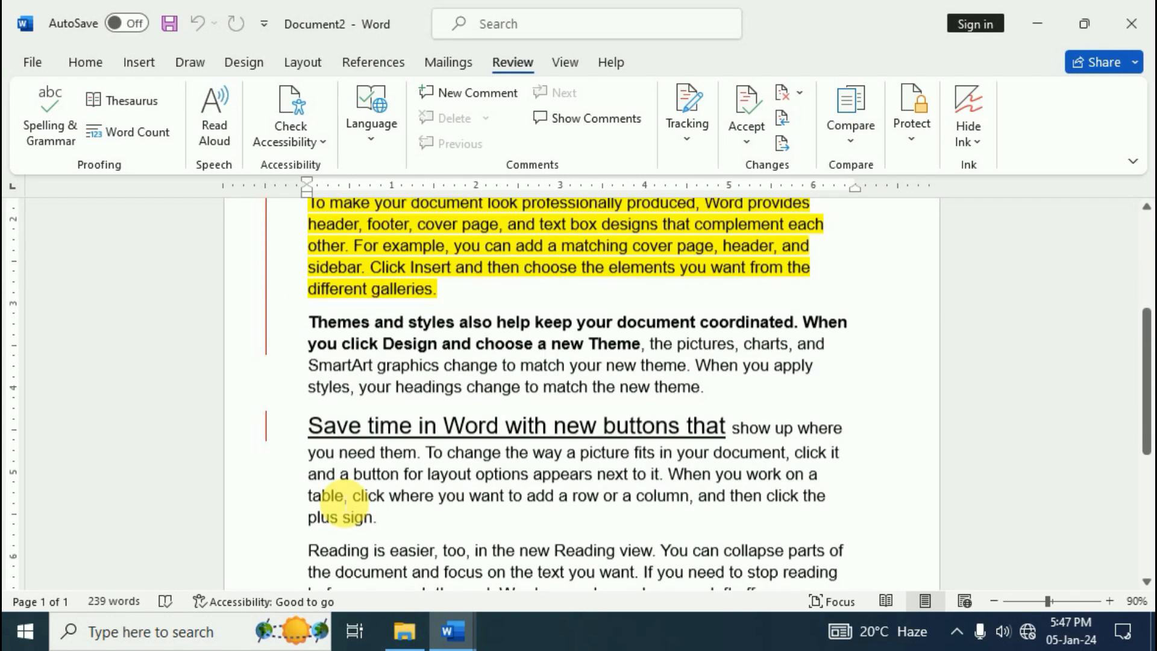
scroll(699, 473, "up", 2)
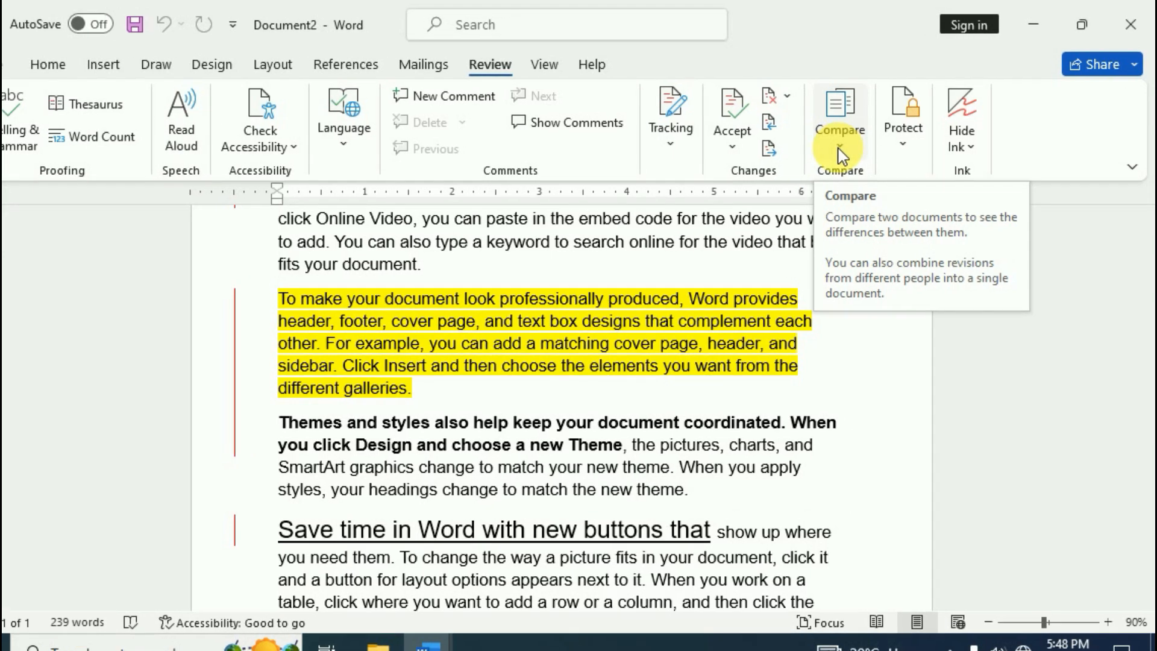
Show the original source document alongside the compared document
left_click(848, 140)
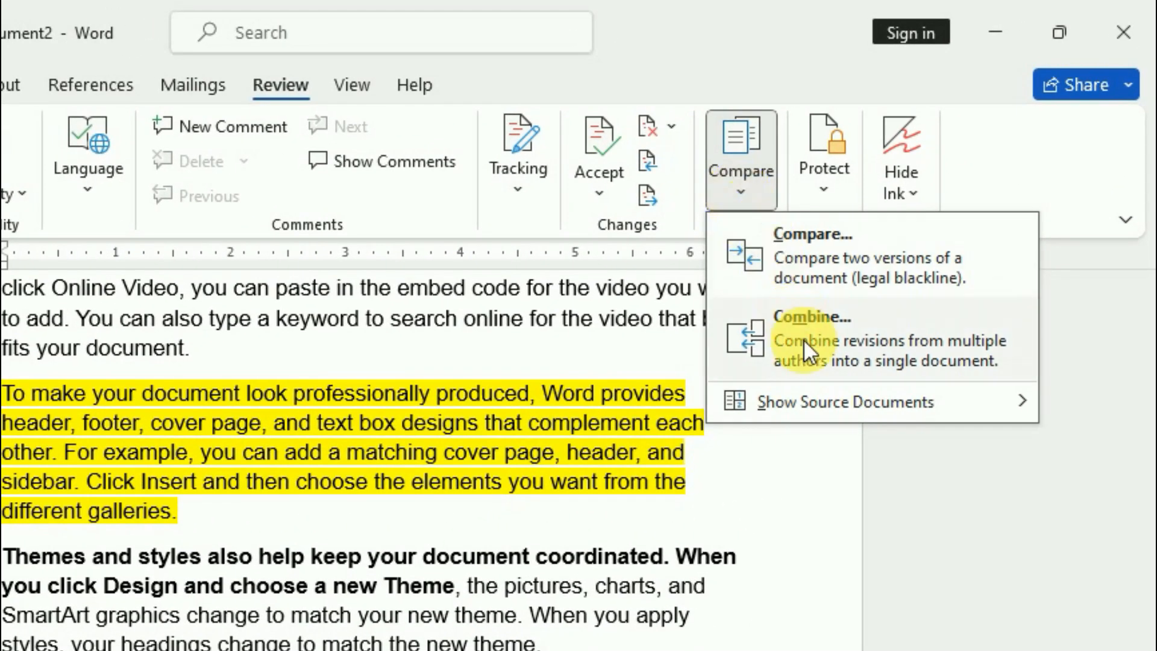
mouse_move(863, 411)
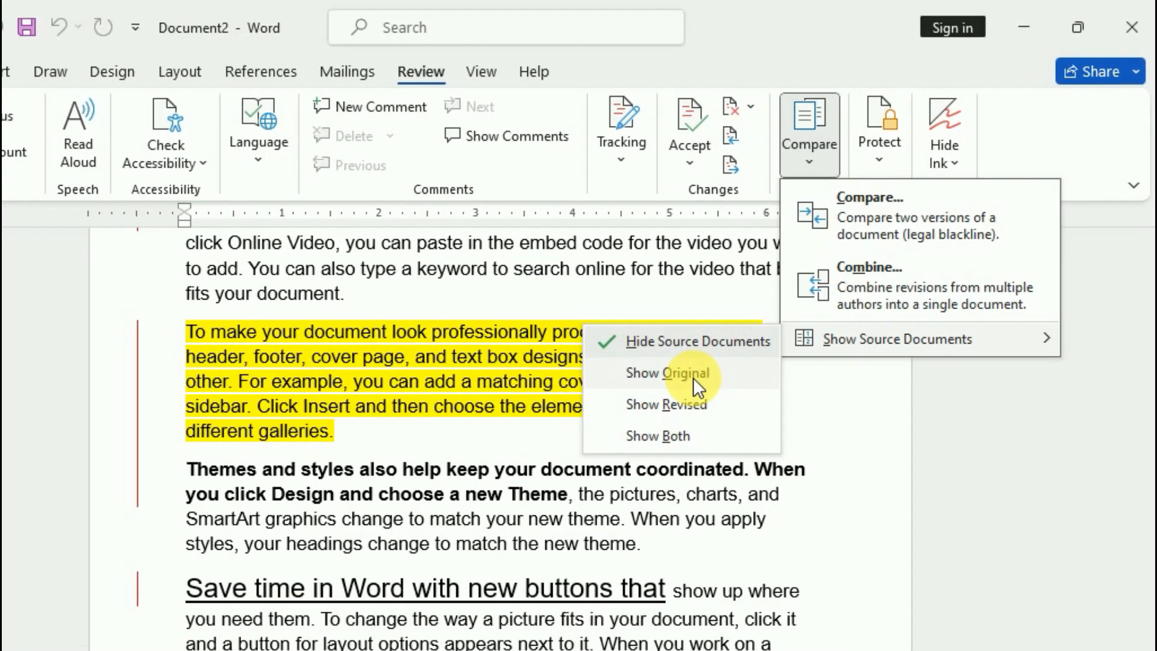
left_click(599, 447)
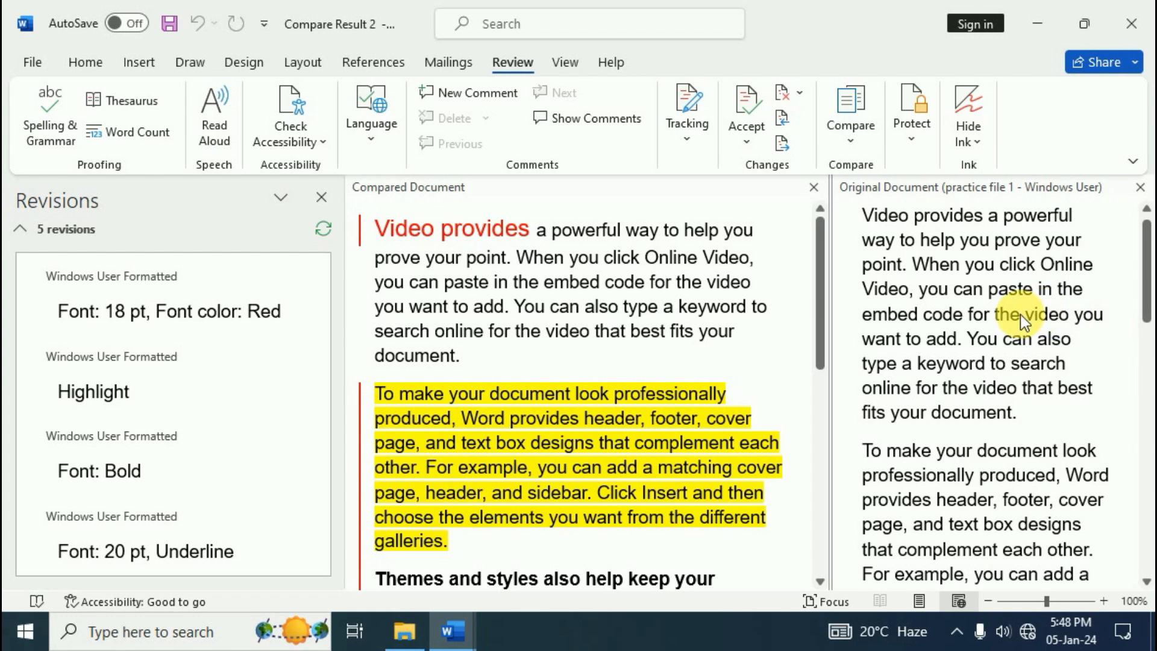
Compare the marked document with the original and examine the list of formatting revisions
scroll(1018, 319, "down", 3)
scroll(1014, 346, "up", 3)
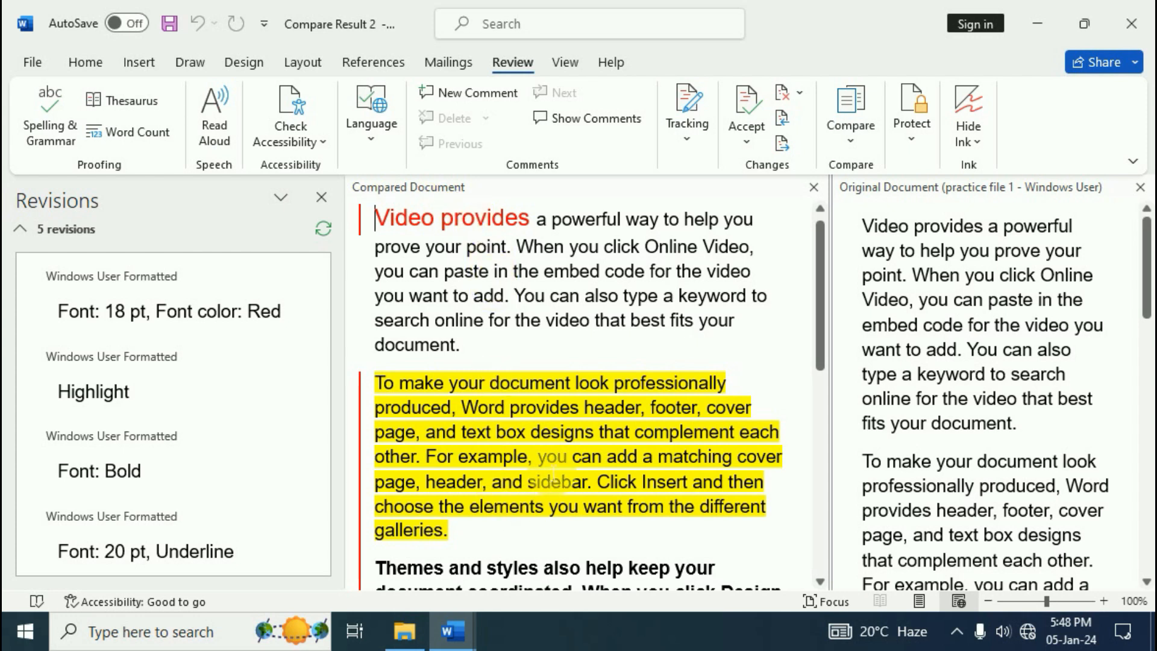
scroll(552, 476, "down", 3)
scroll(493, 405, "up", 3)
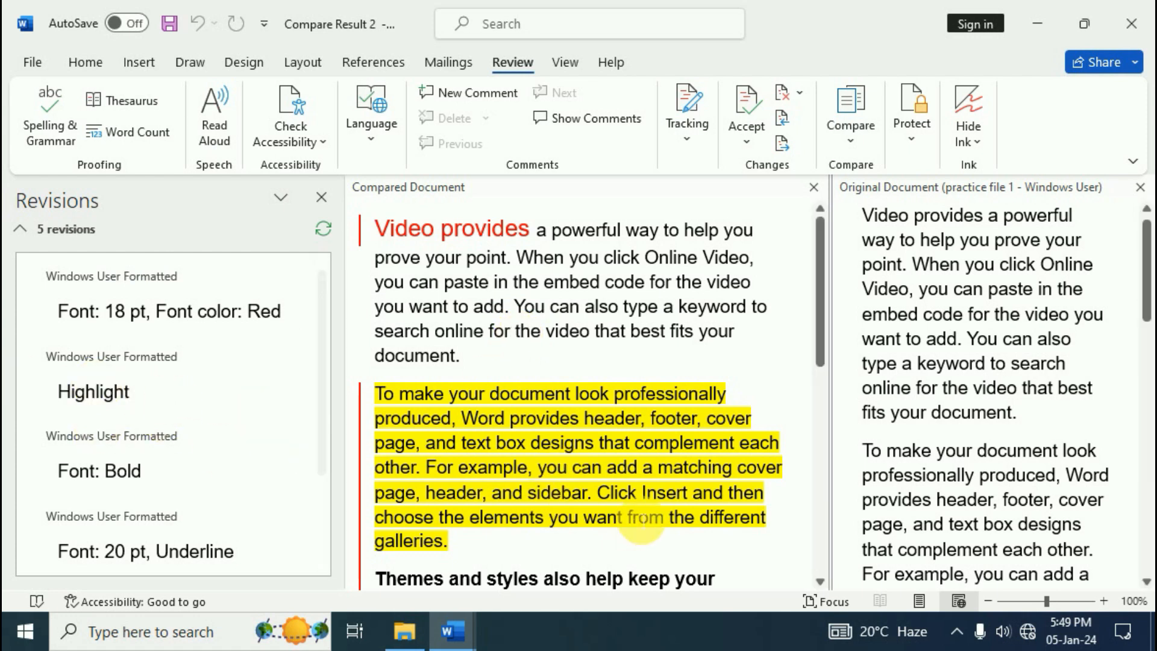
scroll(618, 509, "down", 3)
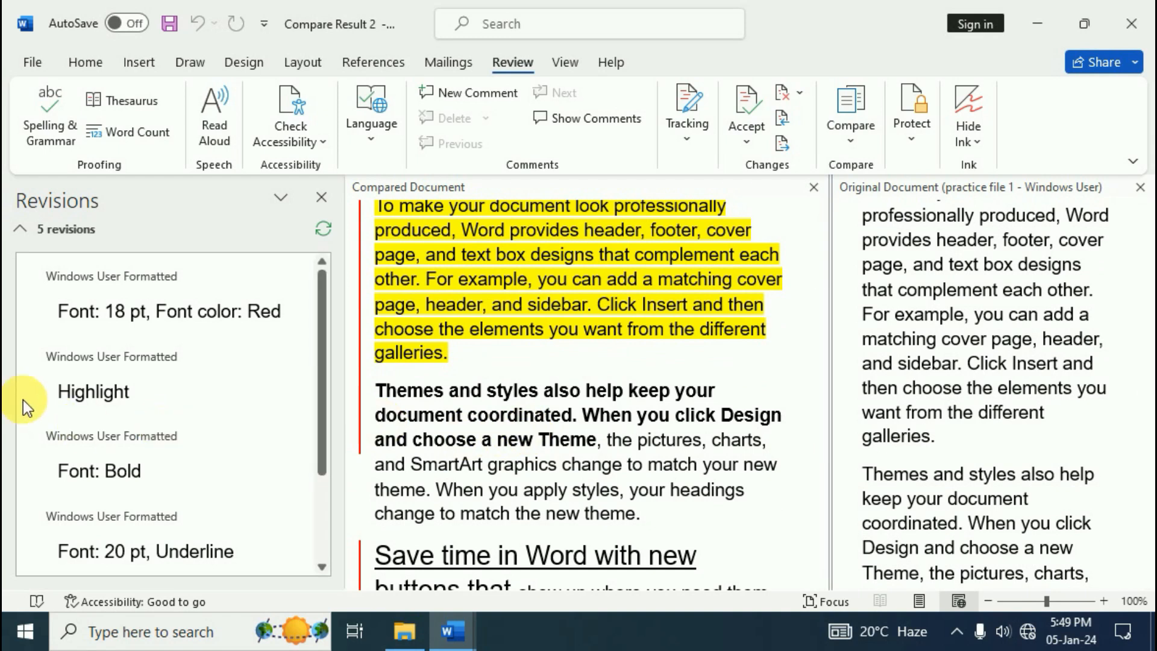
scroll(195, 430, "down", 2)
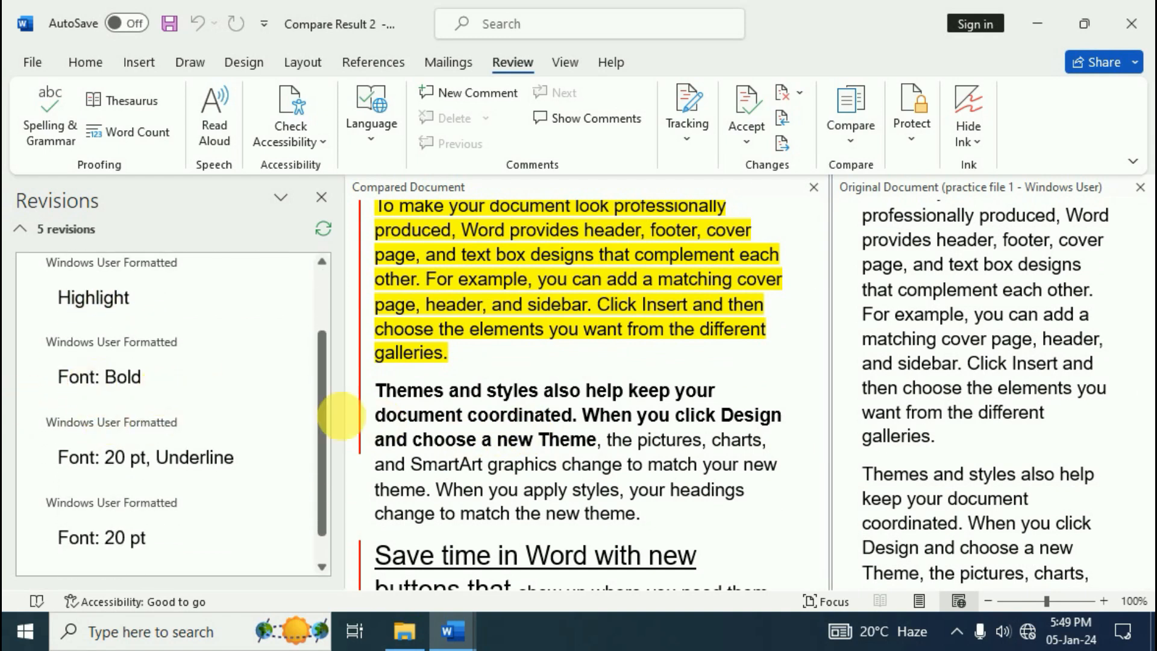
scroll(505, 439, "down", 4)
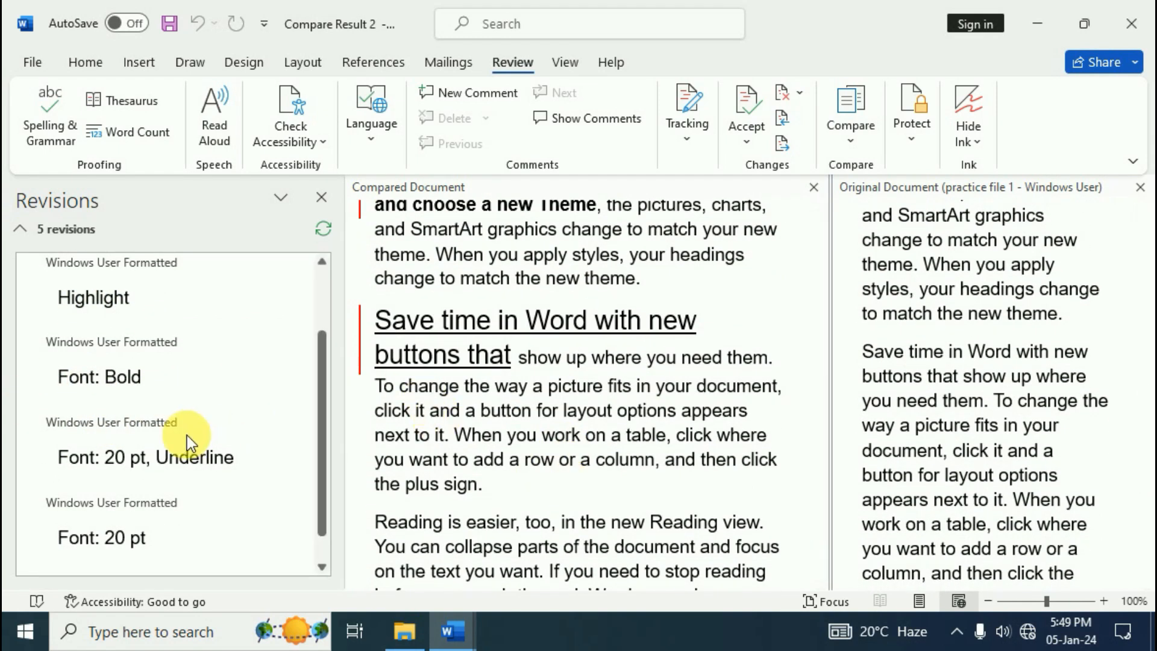
scroll(193, 441, "down", 1)
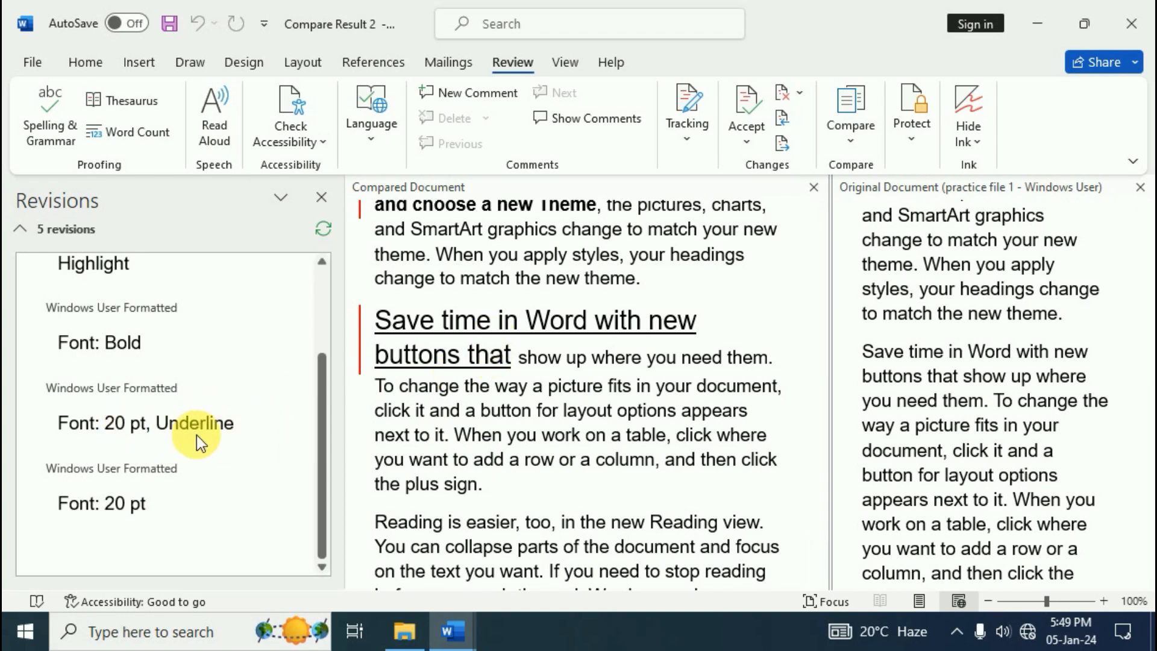
scroll(454, 458, "up", 5)
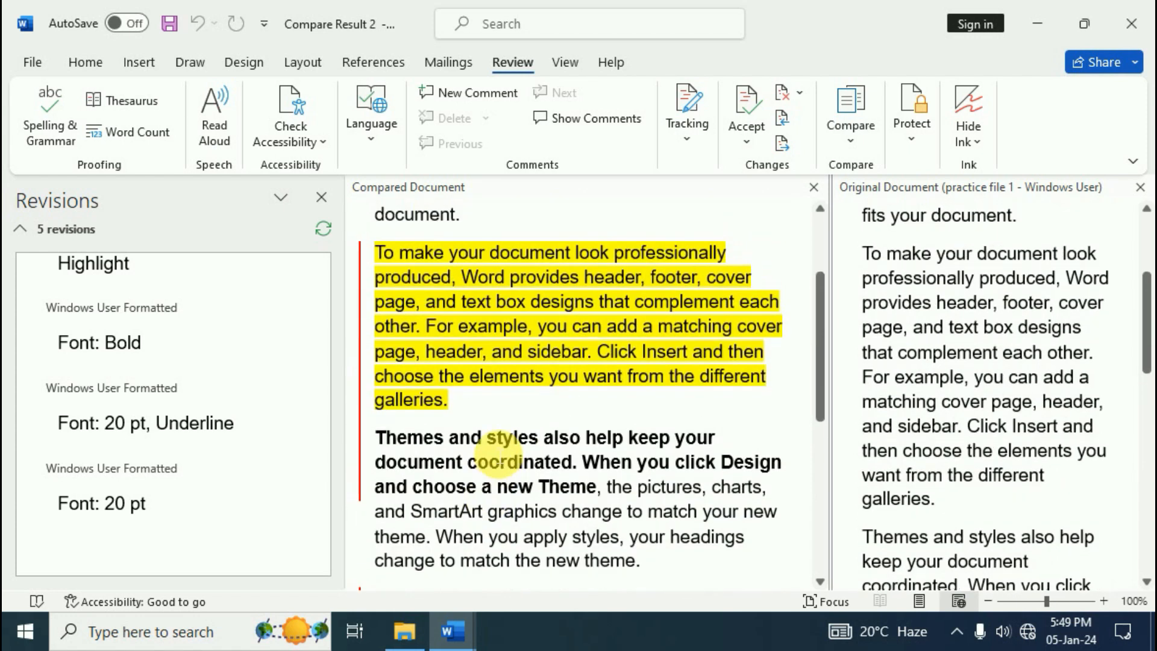
scroll(560, 461, "up", 3)
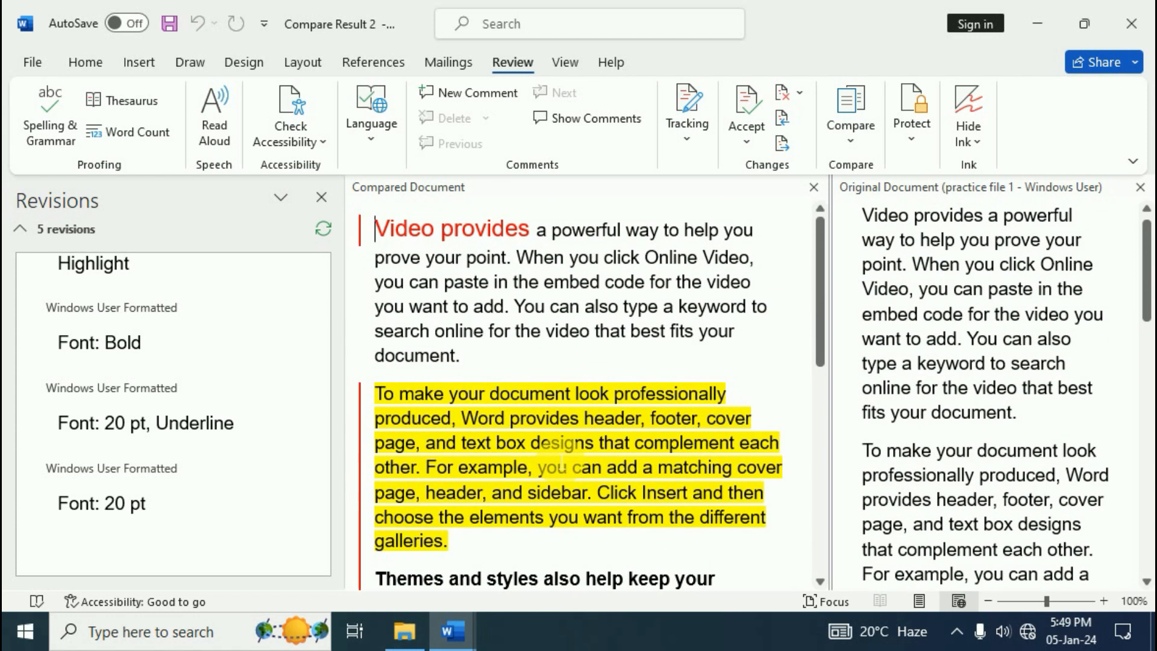
Show only the revised source document, practice file 2, and read through it alongside the compared document
left_click(860, 139)
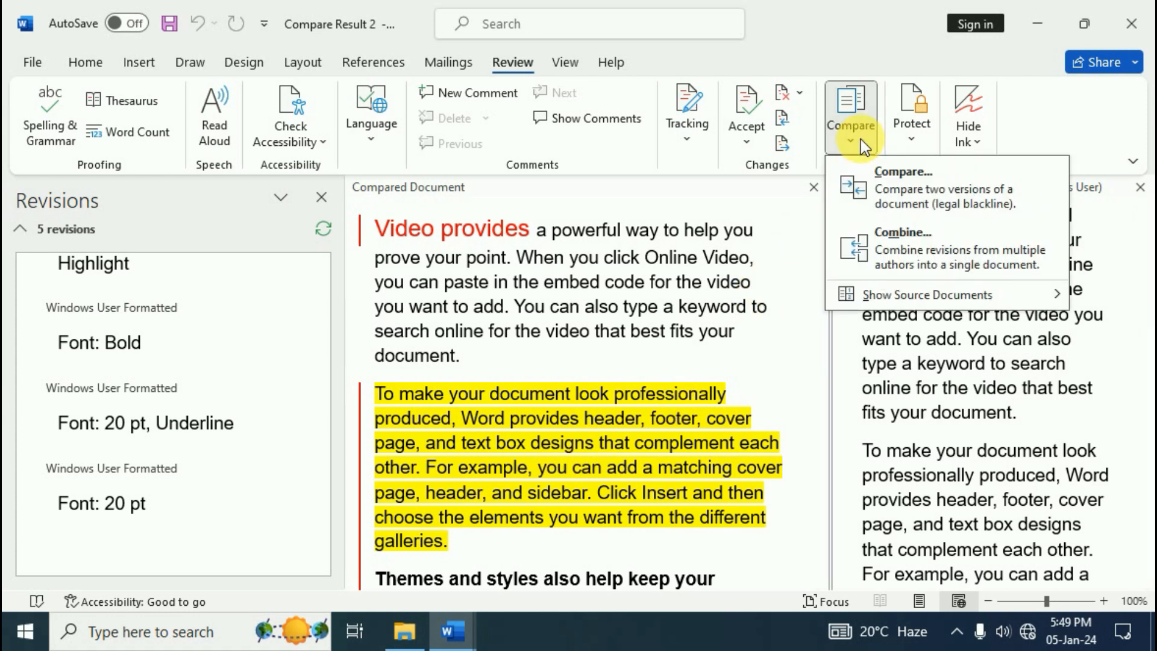
mouse_move(888, 295)
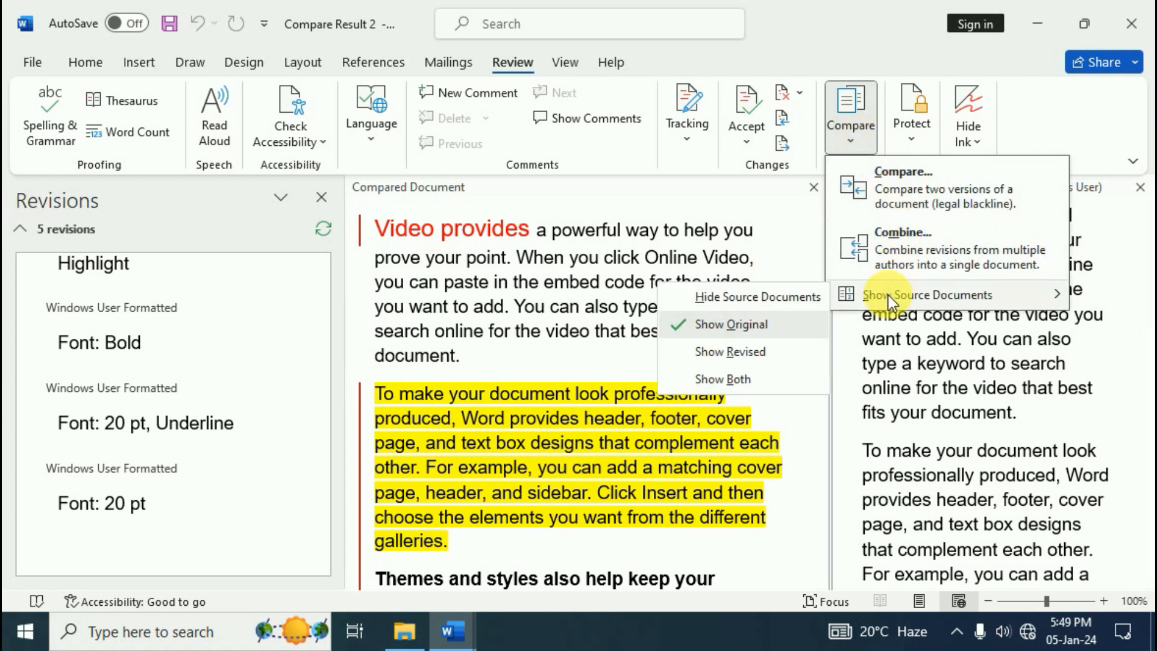
left_click(718, 356)
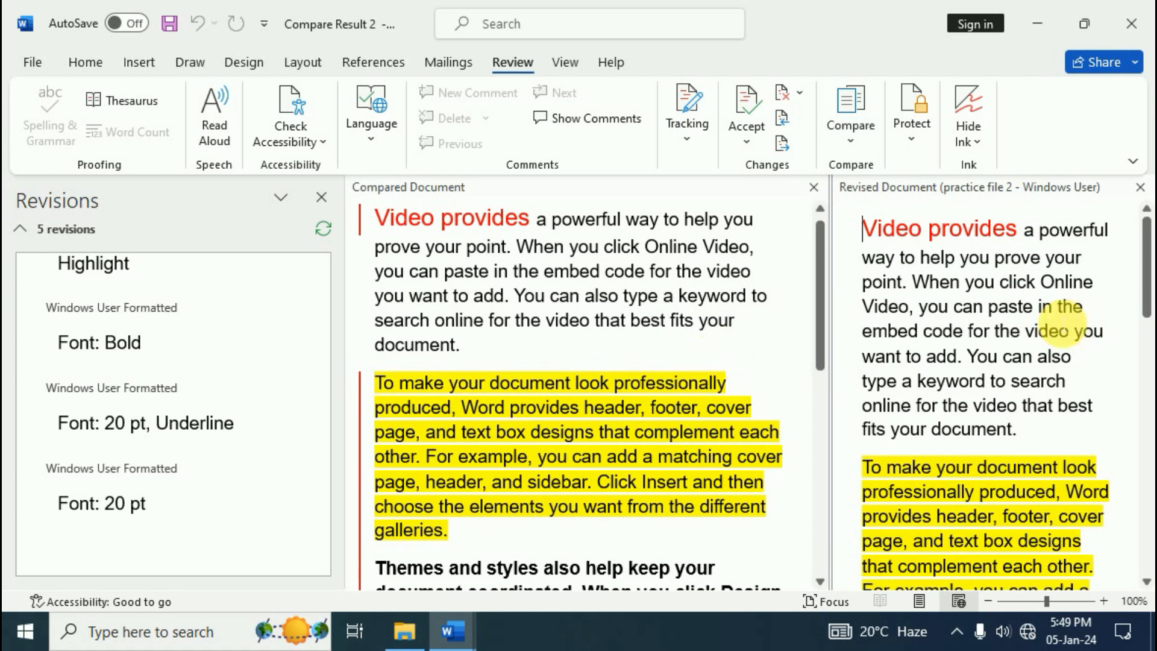
scroll(1025, 344, "down", 2)
scroll(964, 347, "down", 1)
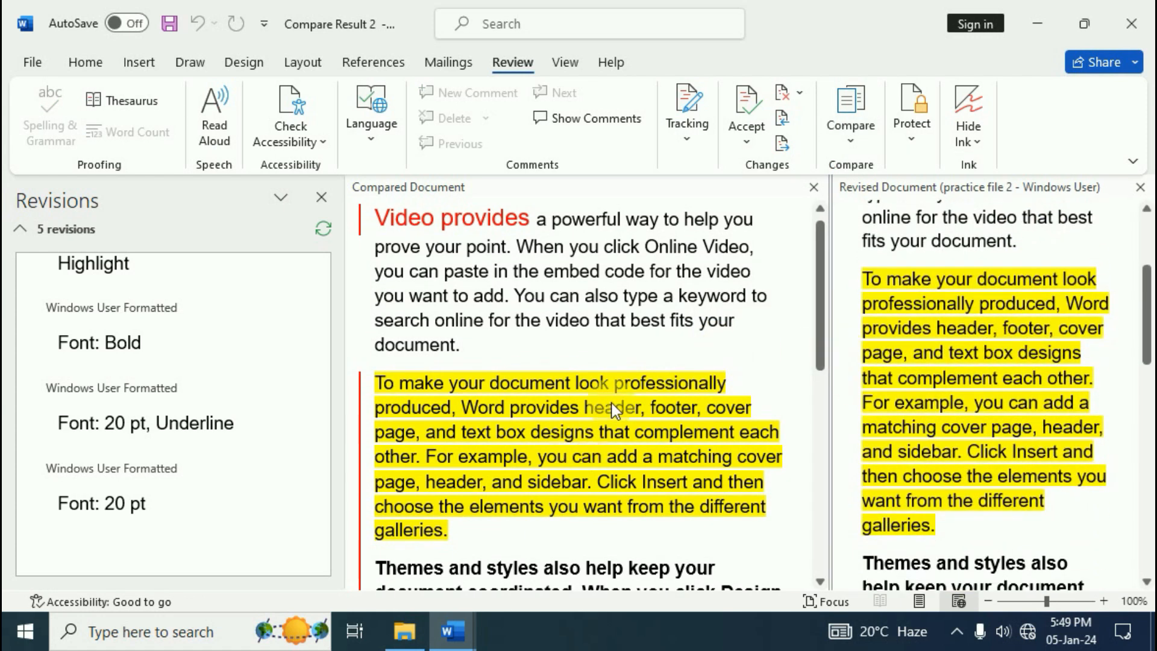
scroll(614, 399, "down", 2)
scroll(614, 398, "down", 2)
scroll(613, 399, "up", 4)
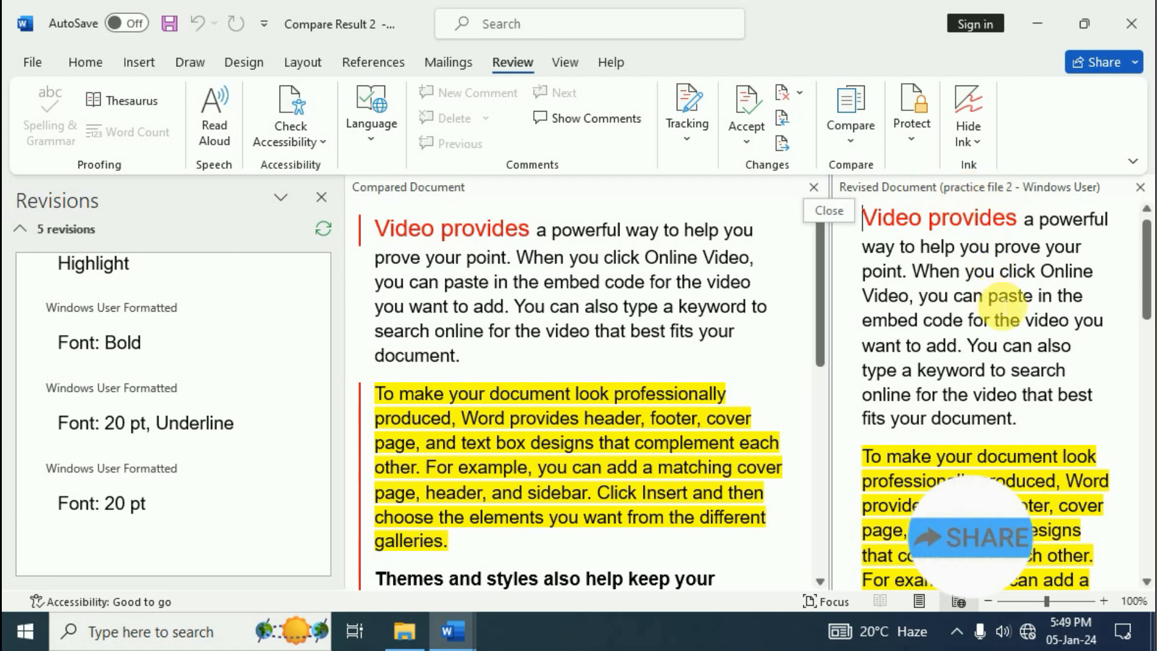
scroll(995, 292, "down", 5)
scroll(1008, 346, "up", 6)
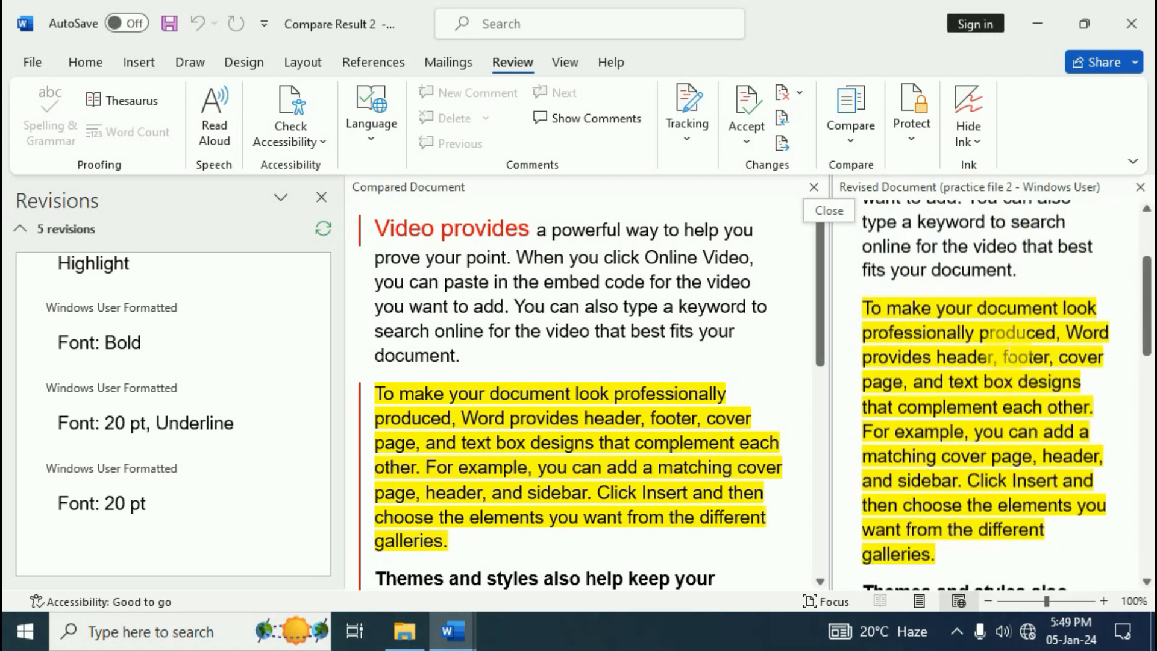
Show both the original and revised source documents and compare their paragraphs with the compared document
left_click(851, 150)
mouse_move(925, 303)
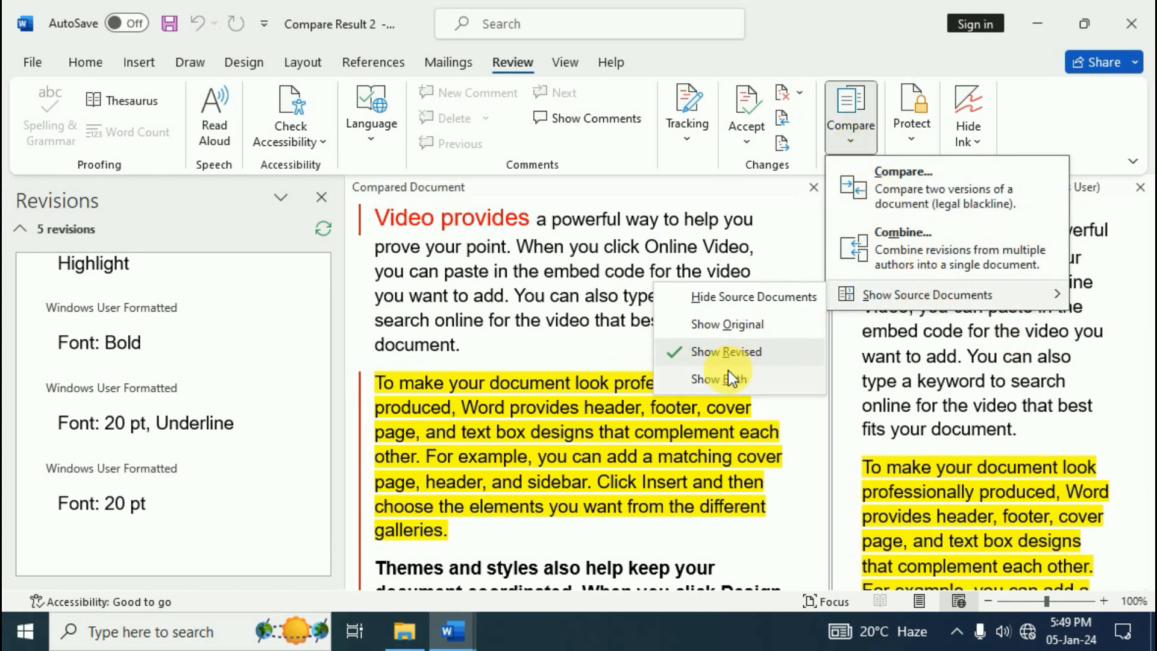
left_click(715, 380)
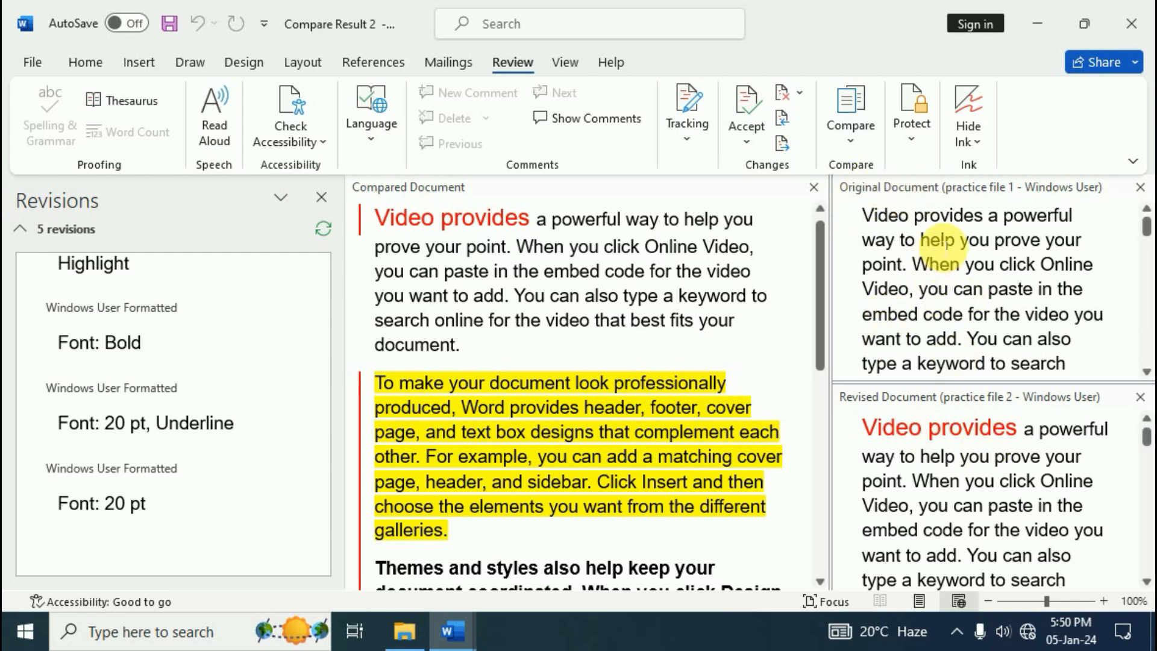
scroll(944, 250, "down", 3)
scroll(944, 247, "down", 4)
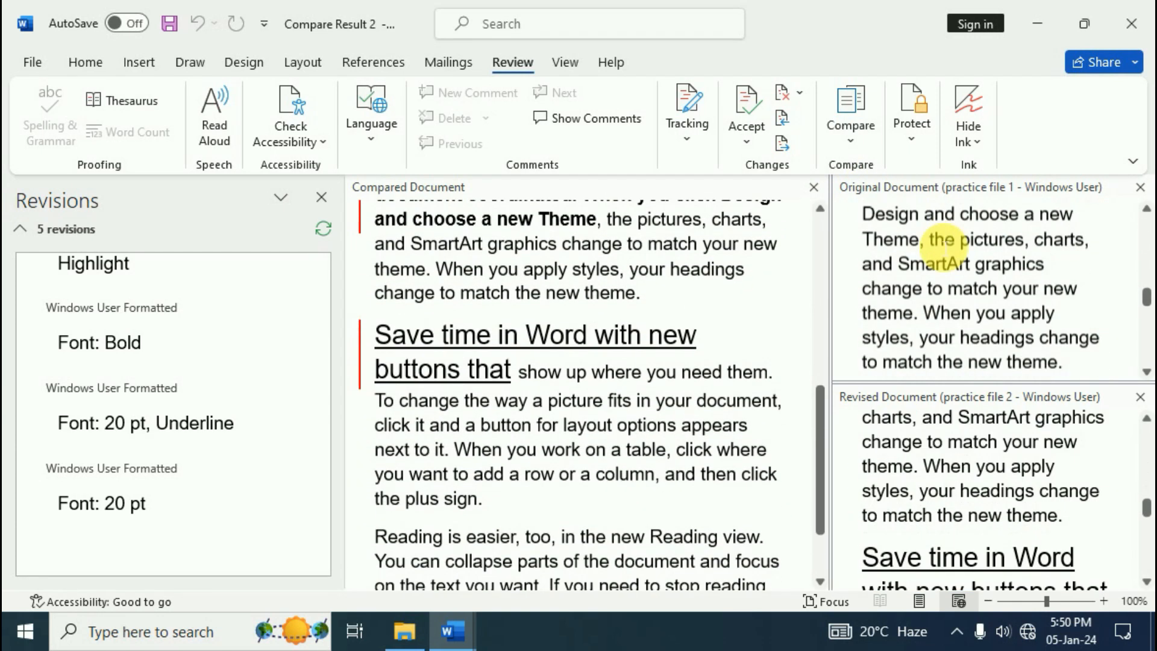
scroll(952, 503, "down", 5)
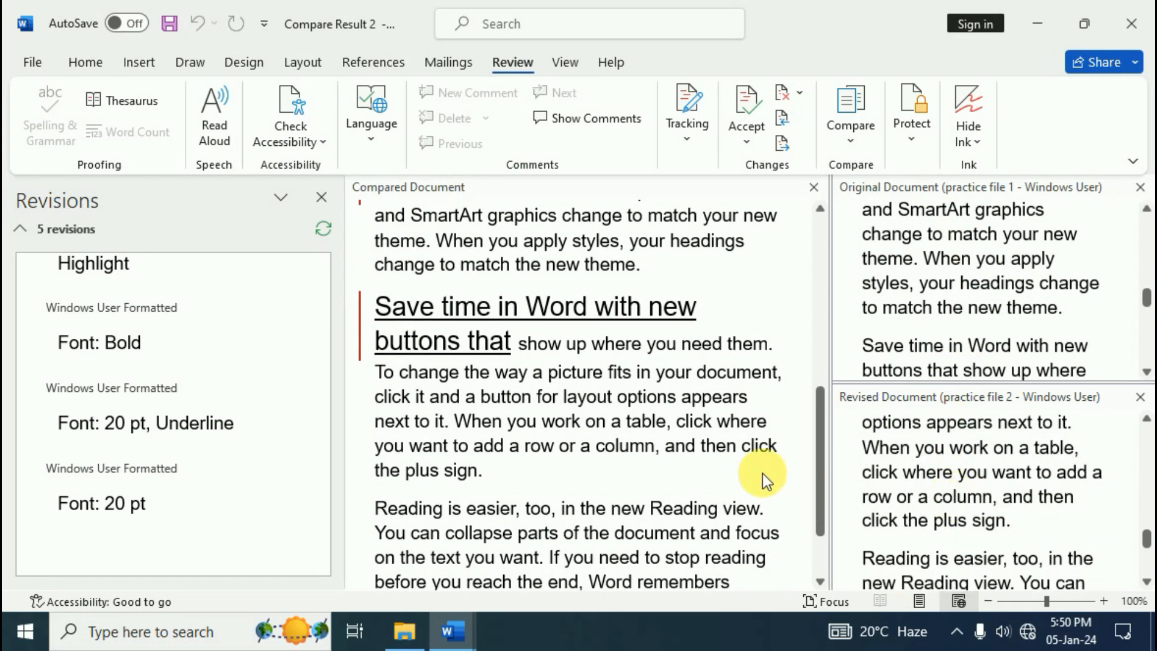
scroll(754, 465, "up", 4)
scroll(719, 456, "up", 3)
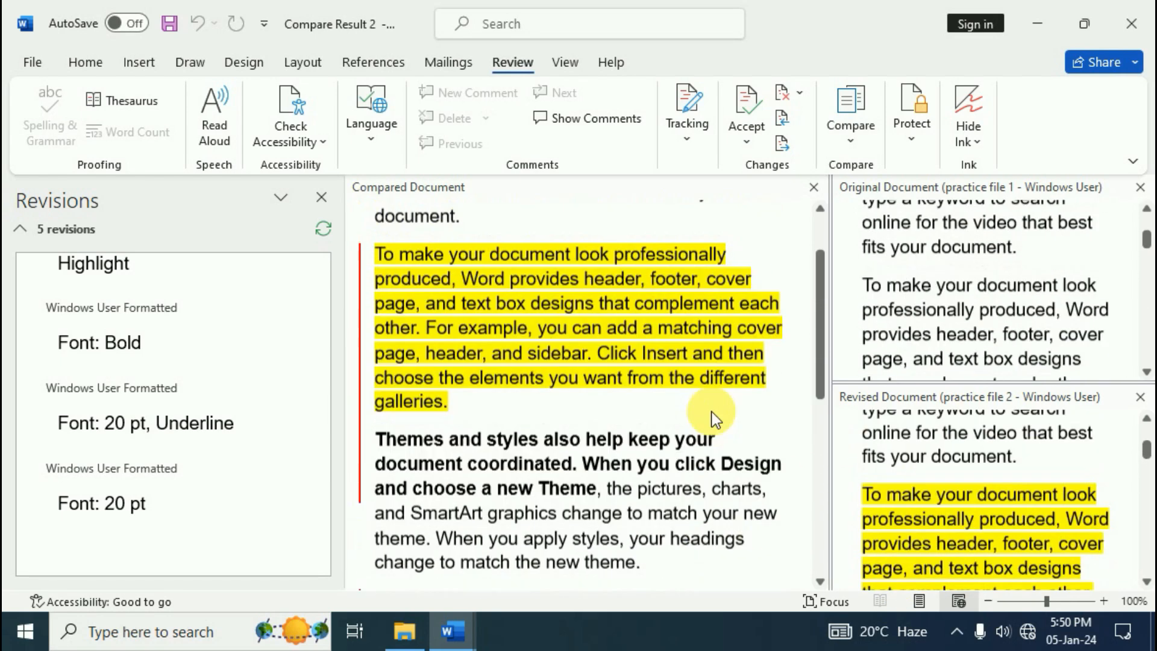
scroll(701, 411, "up", 2)
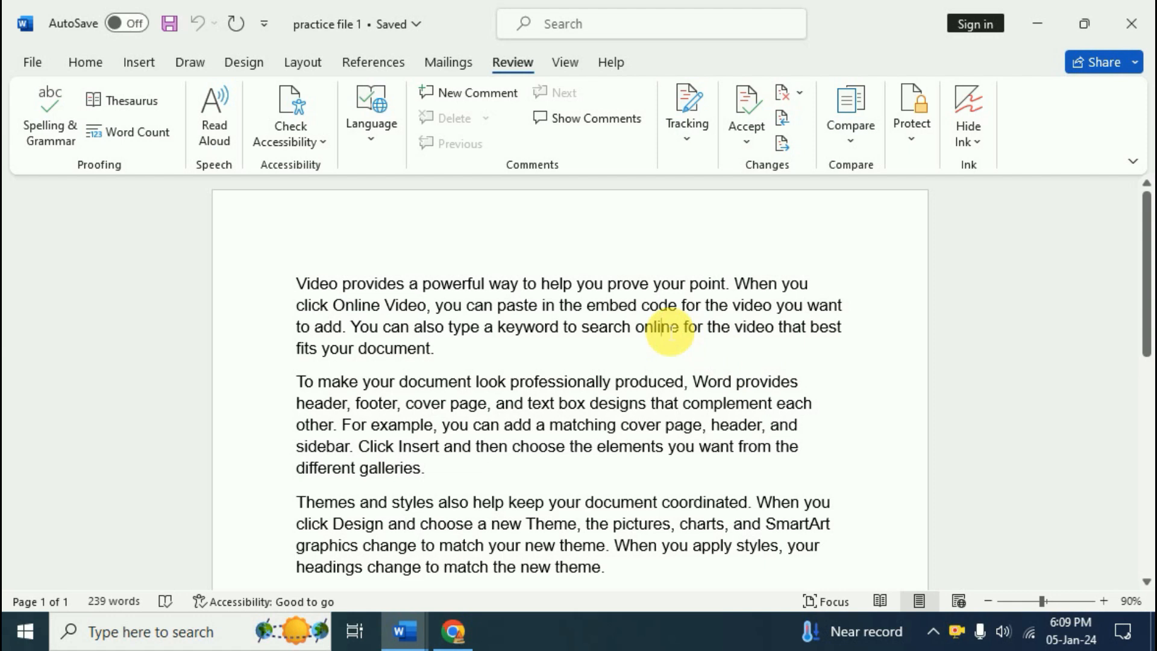
left_click(731, 328)
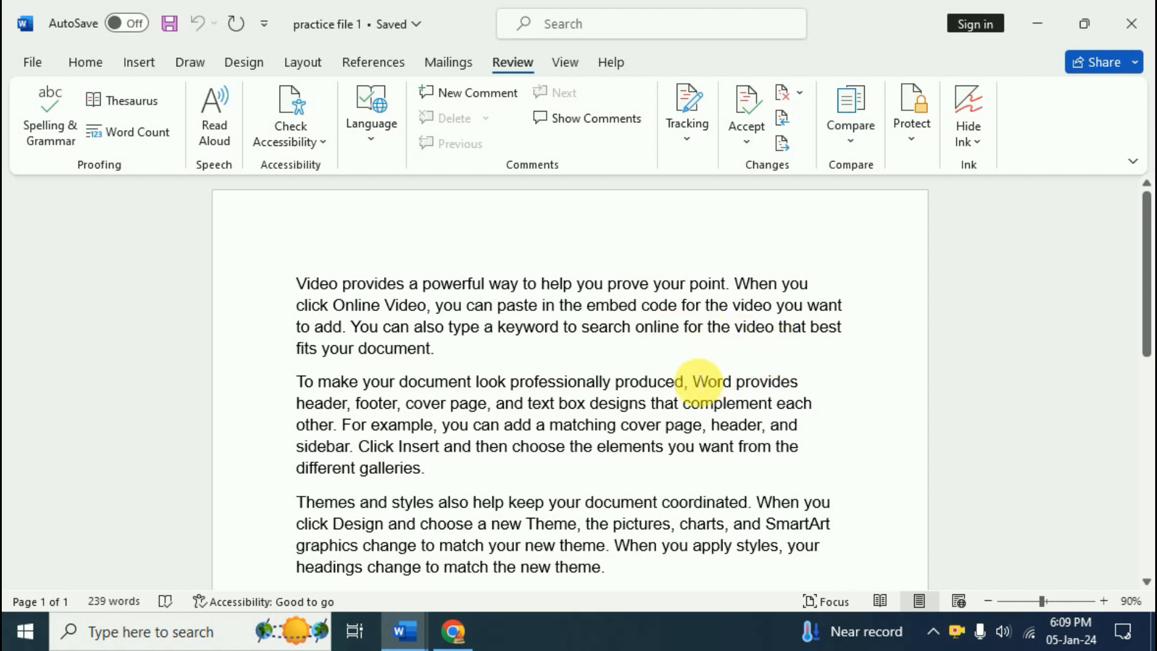
left_click(684, 383)
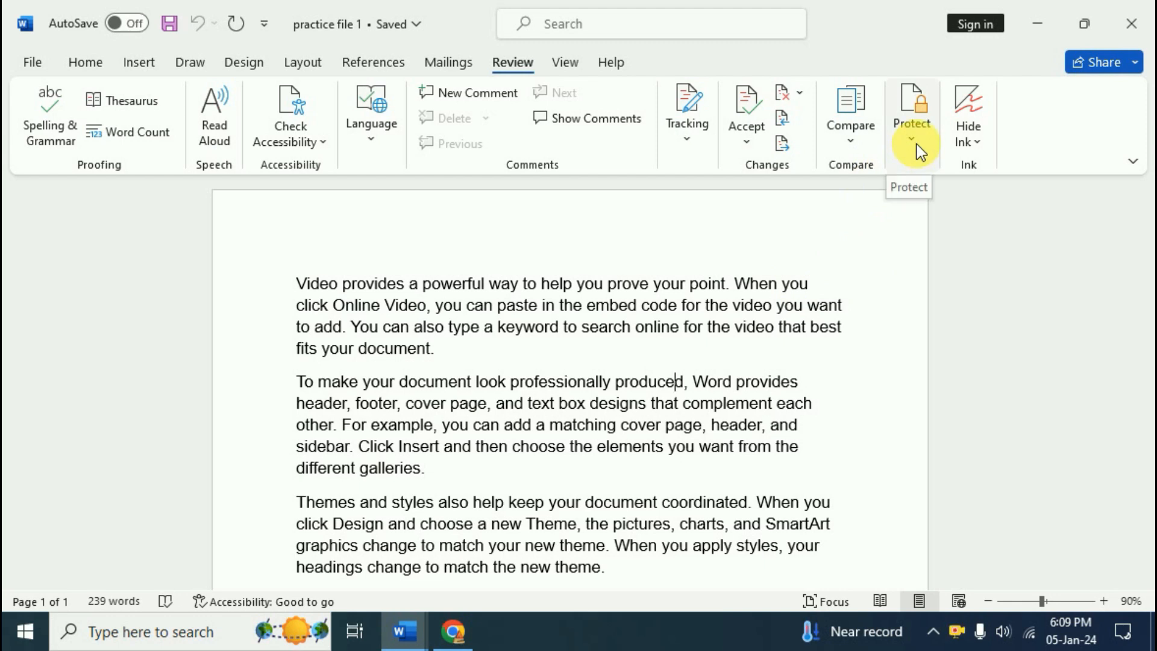
left_click(569, 327)
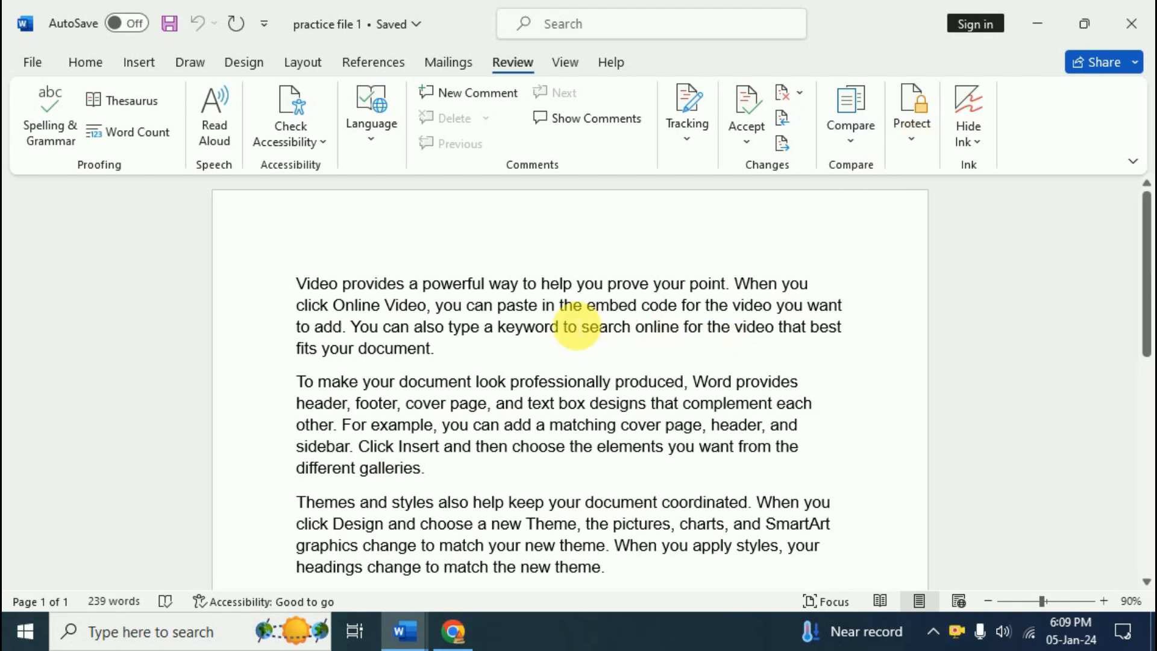
left_click(723, 329)
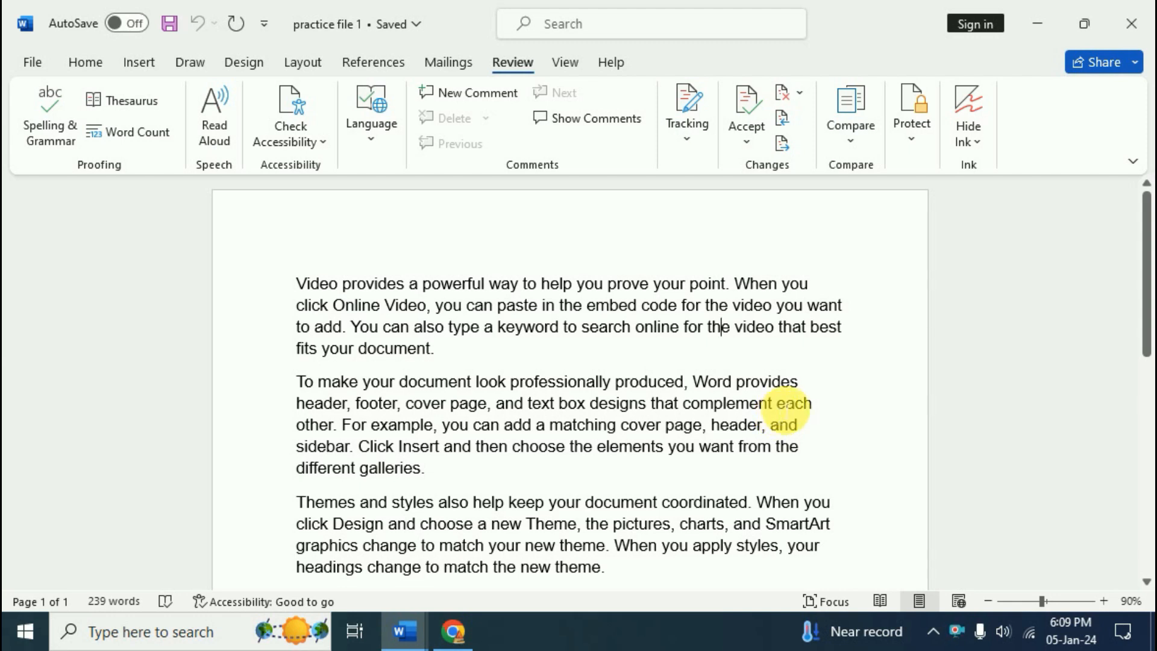
left_click(584, 349)
left_click(596, 381)
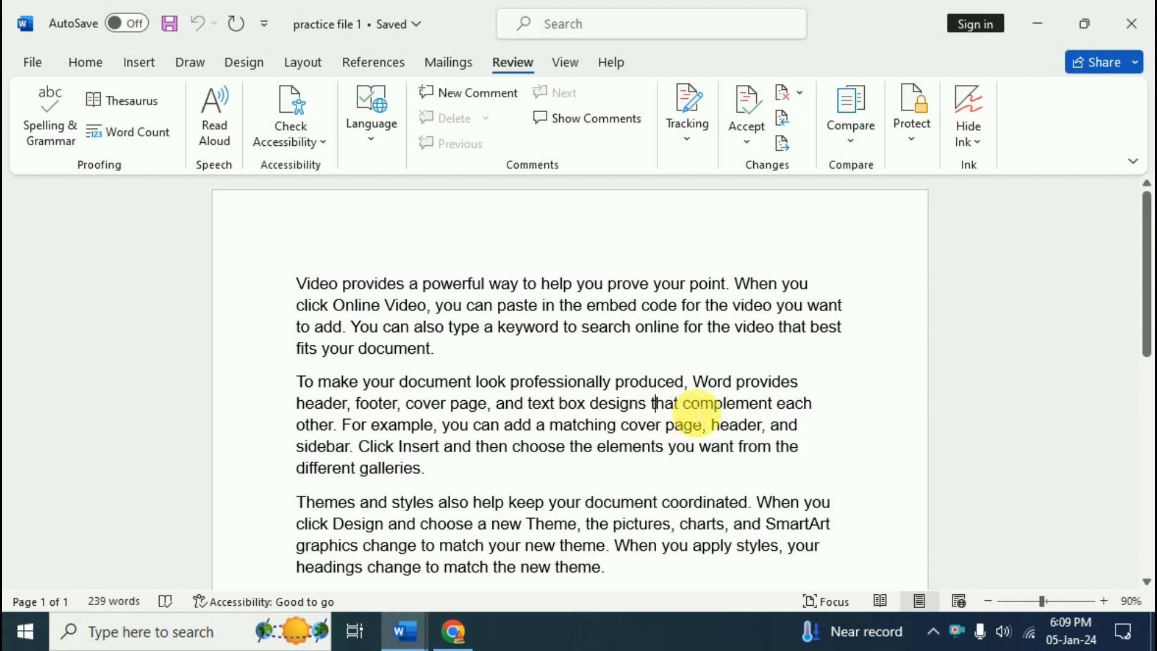
left_click(750, 404)
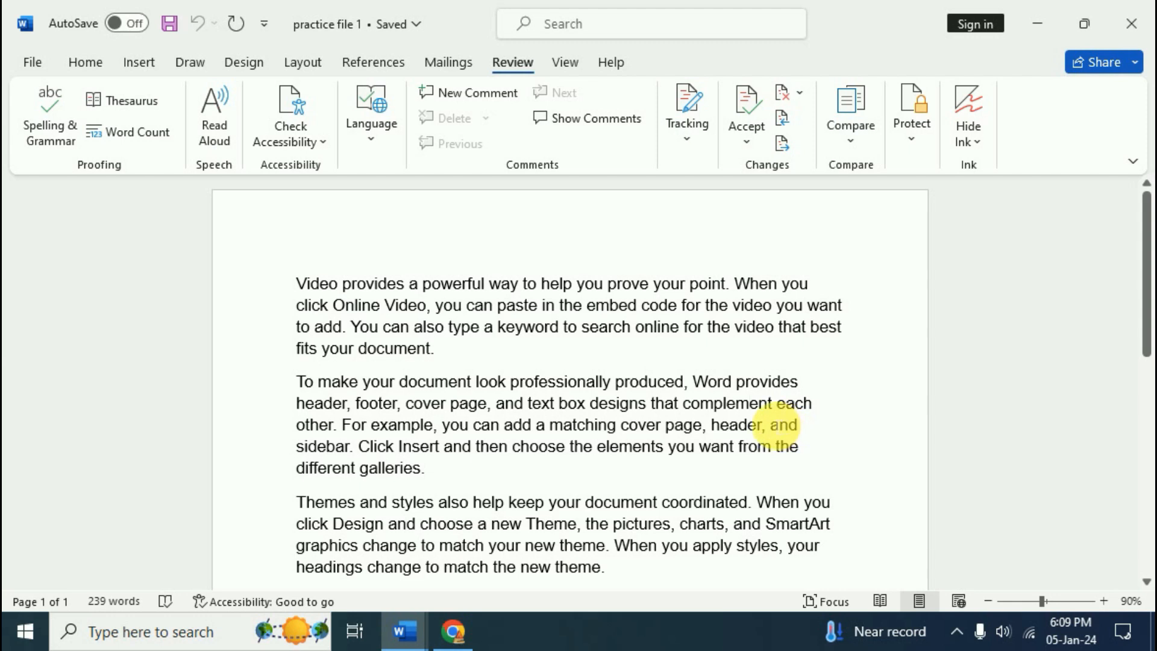
Set up Restrict Editing to limit formatting to a selection of styles and allow only "No changes (Read only)"
left_click(916, 138)
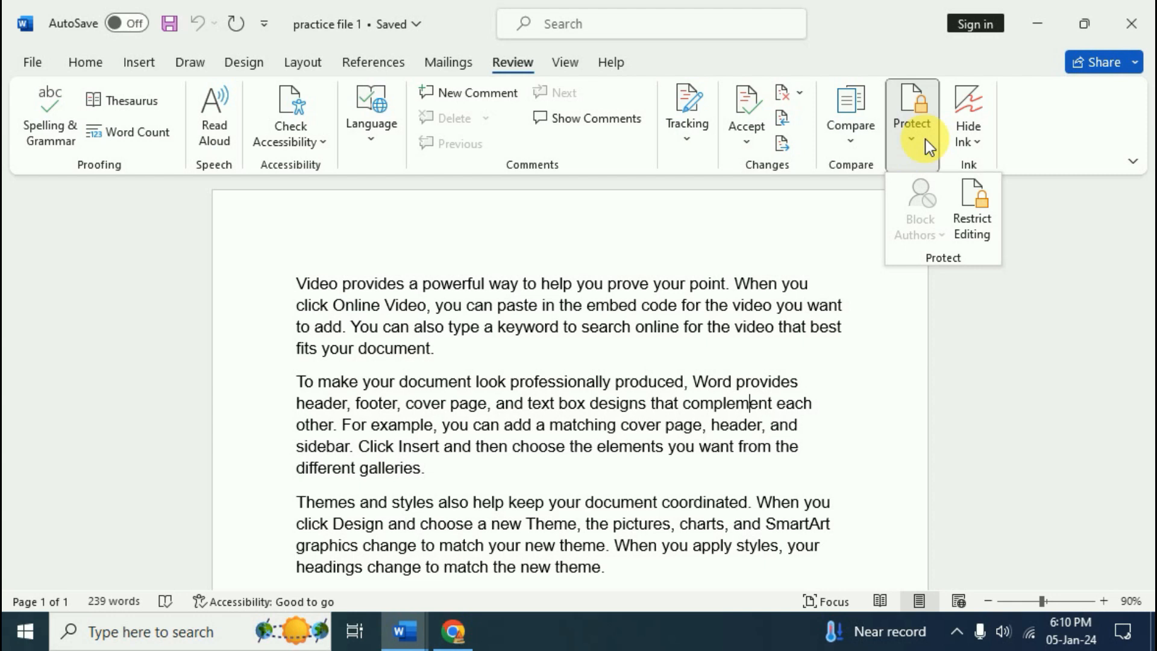
left_click(975, 225)
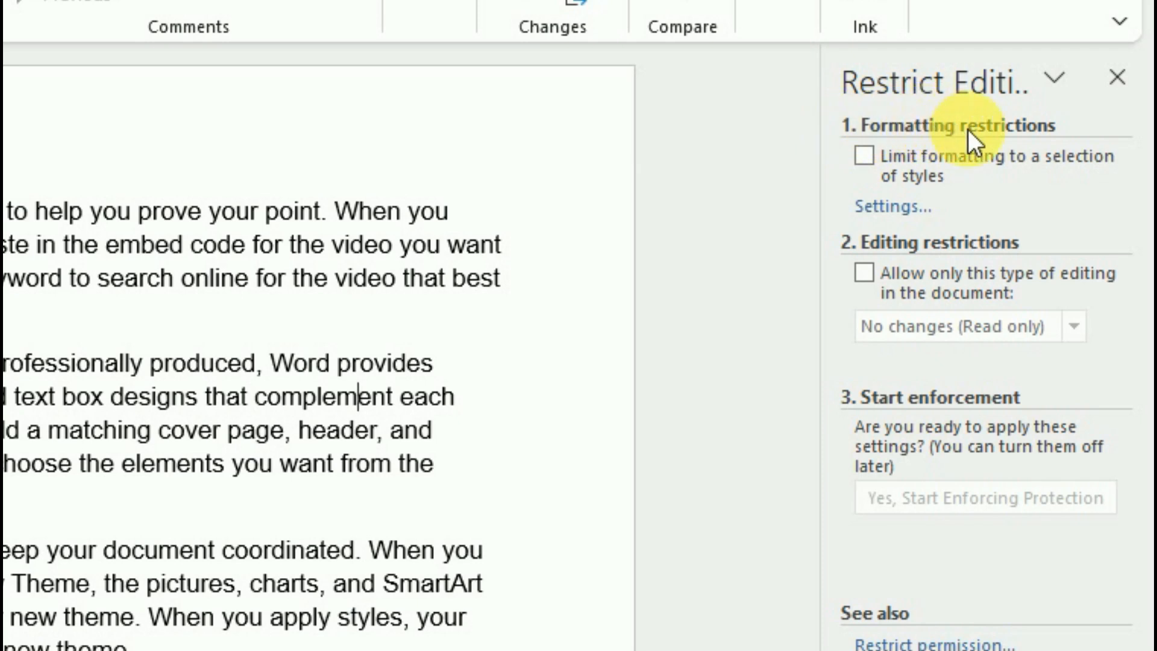
left_click(873, 155)
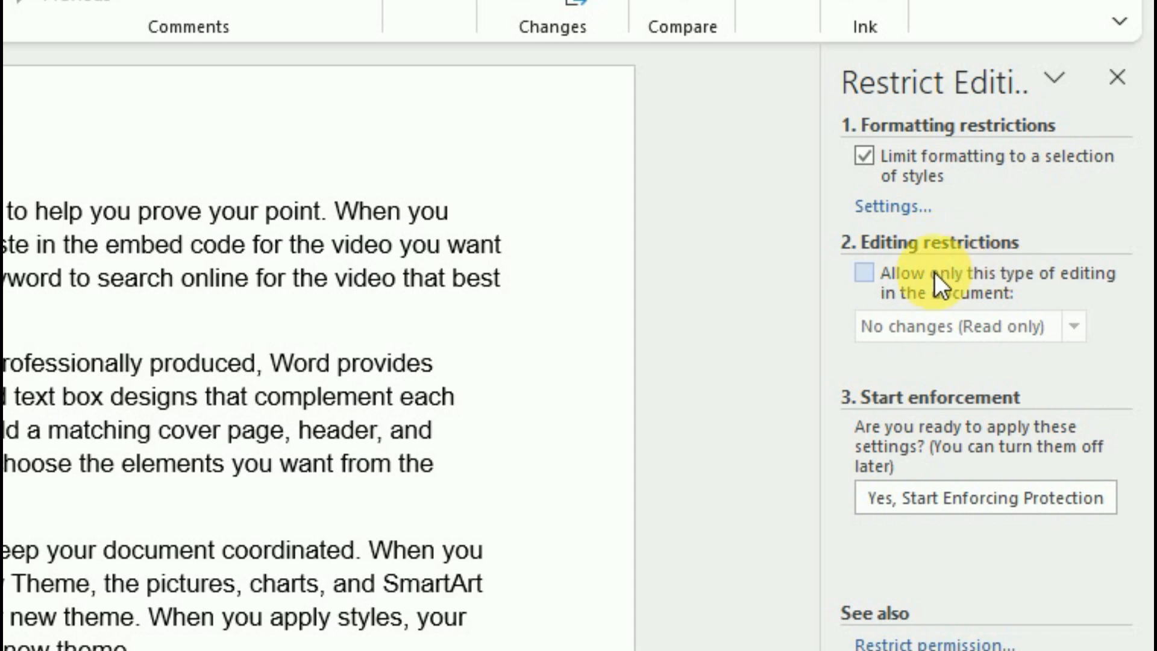
left_click(865, 277)
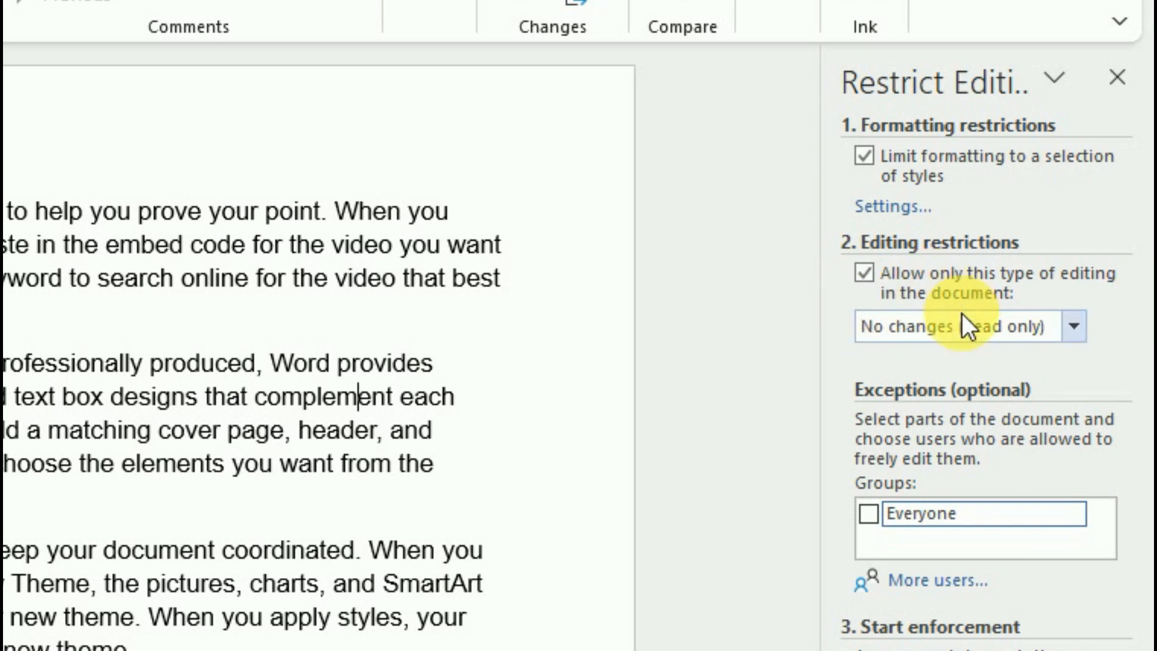
Start enforcing the protection, entering and confirming a new protection password
mouse_move(983, 650)
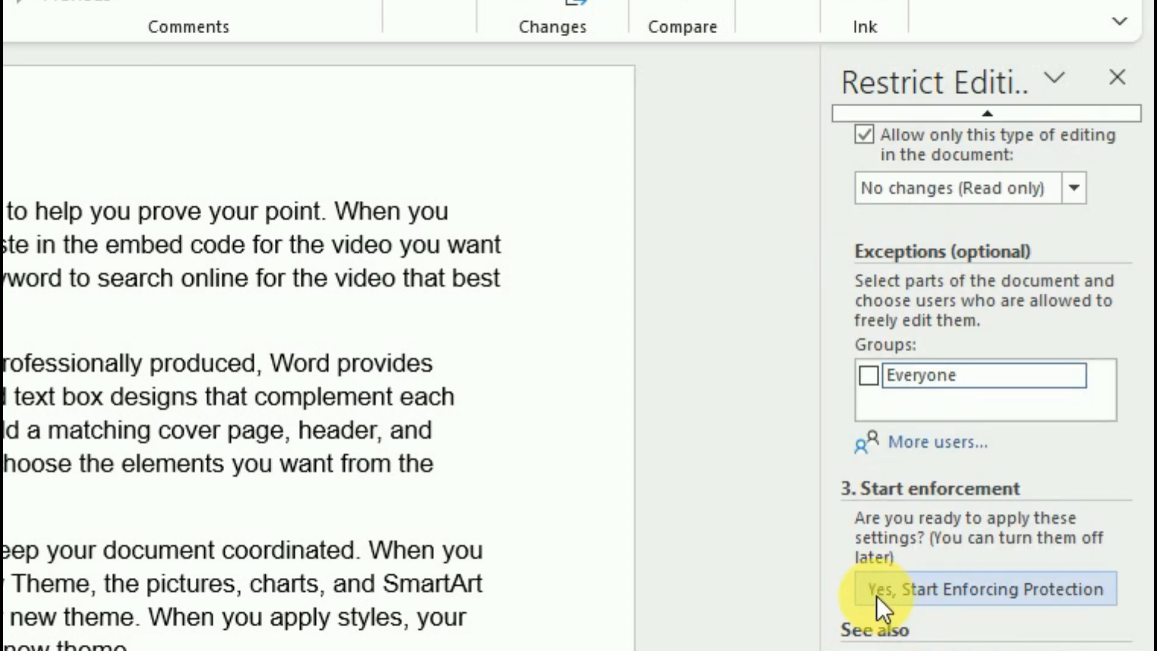
left_click(1006, 590)
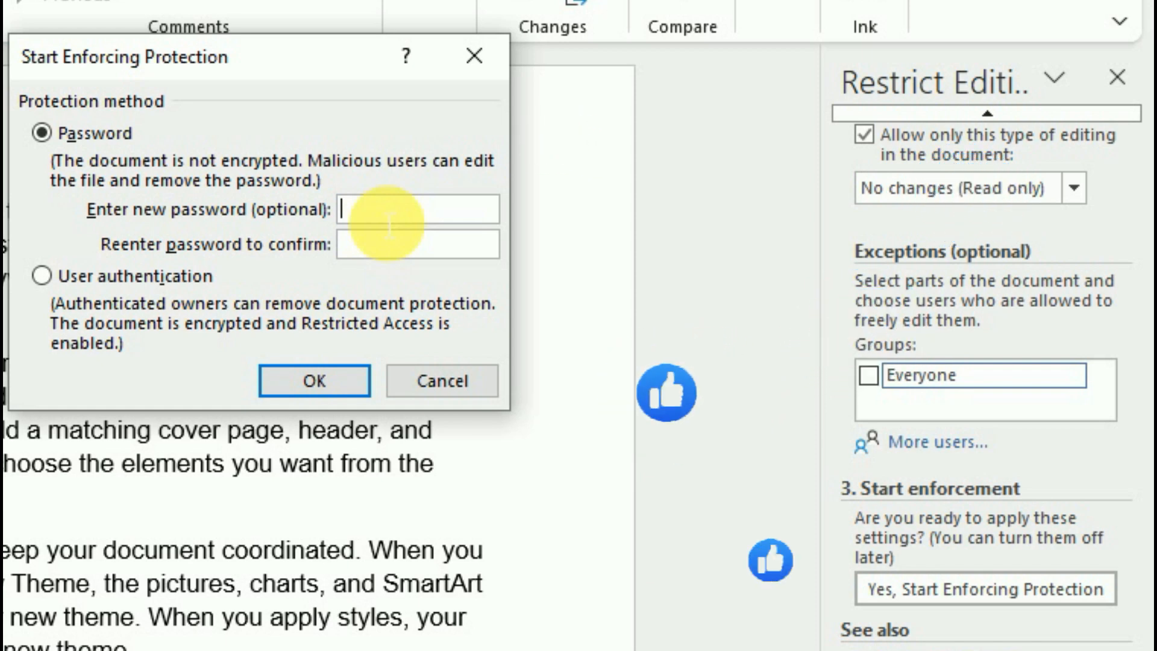
type("1")
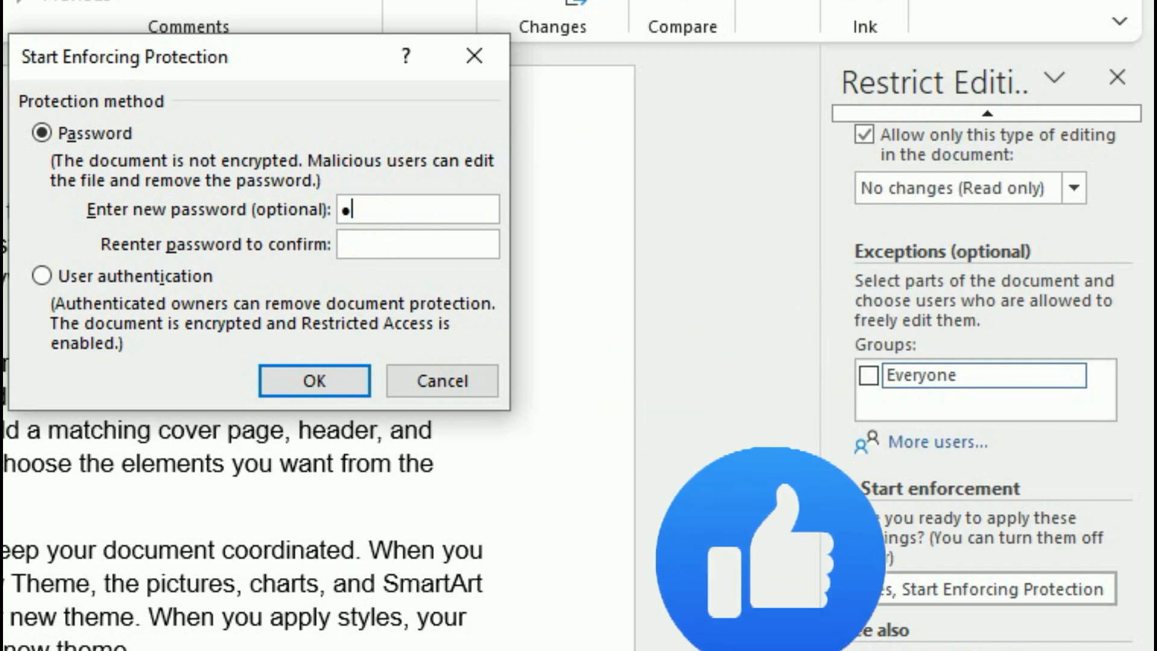
left_click(370, 253)
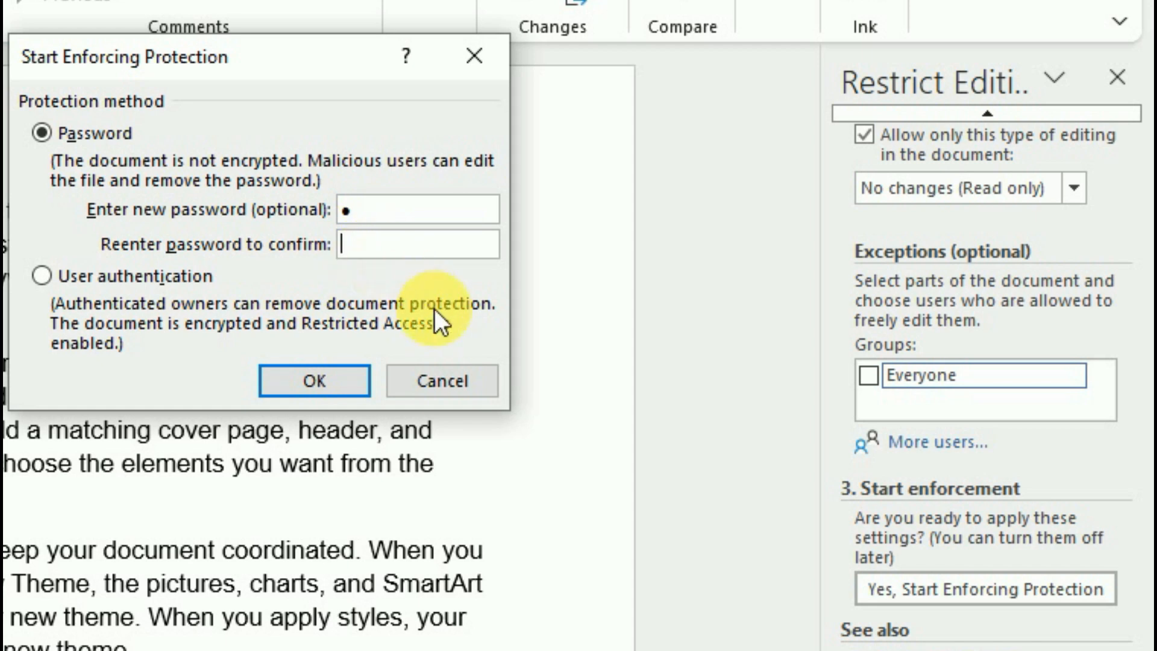
type("1")
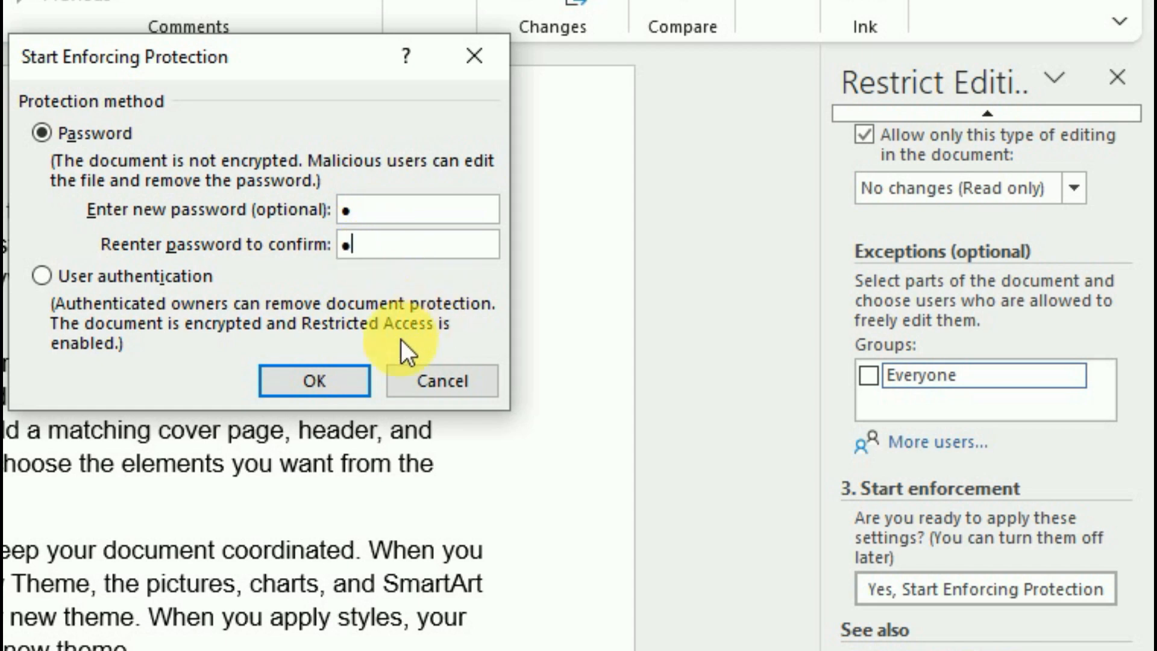
left_click(316, 383)
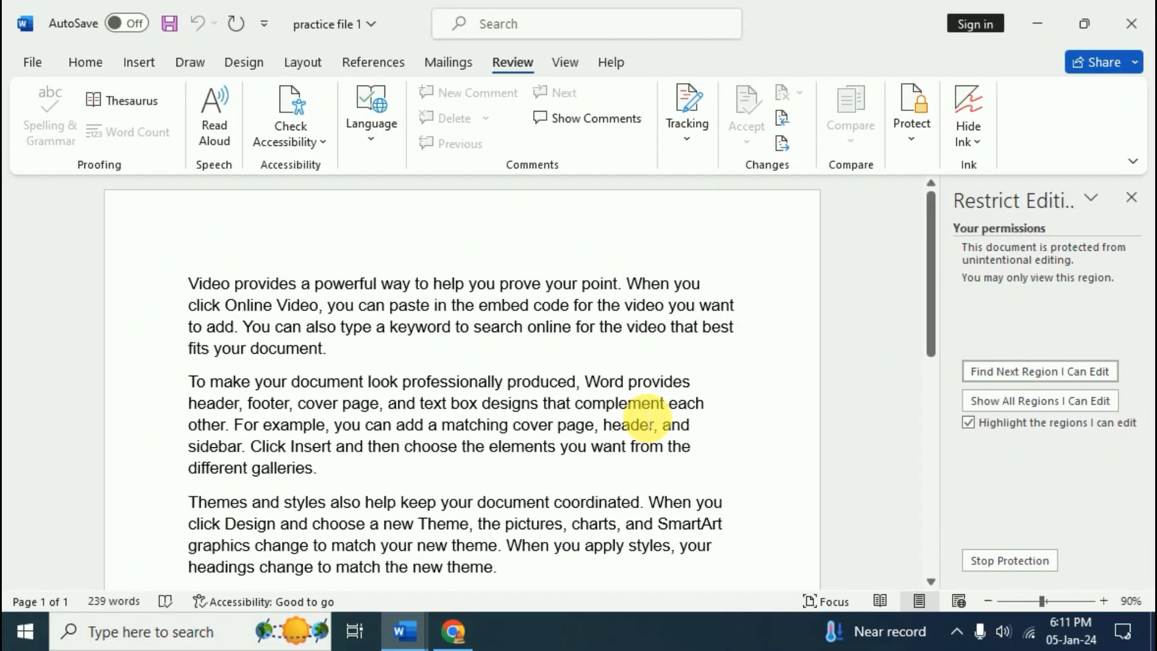
Try to delete characters in the first two paragraphs of the protected document
left_click(410, 335)
key("BackSpace")
left_click(441, 370)
key("BackSpace")
left_click(532, 382)
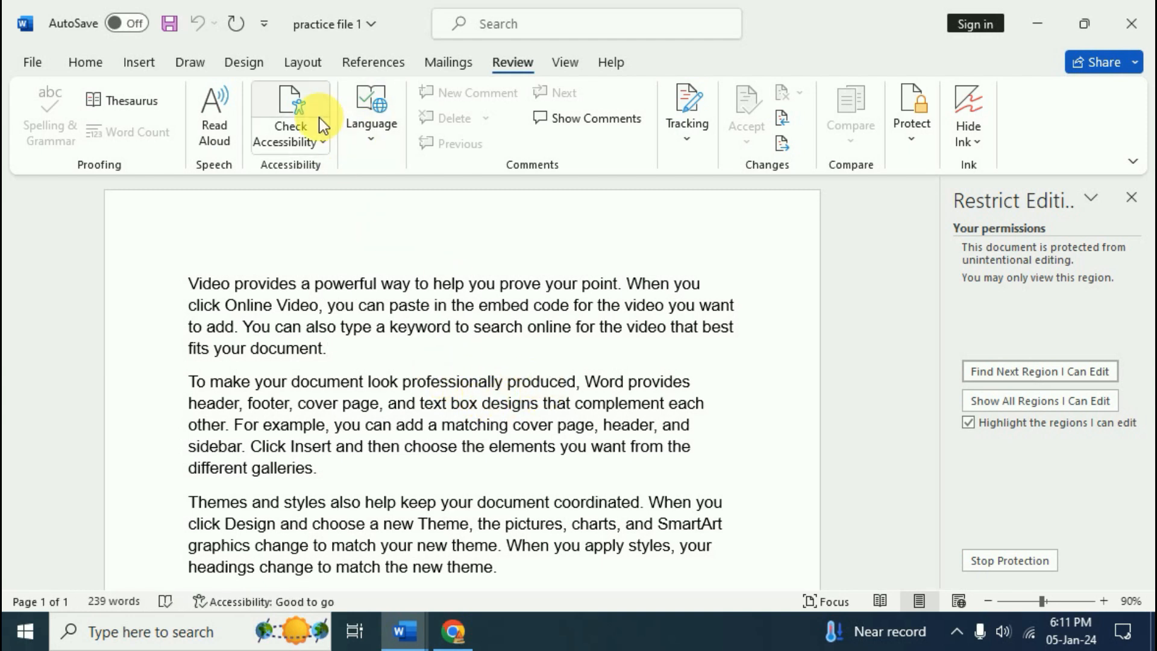
Check the font and paragraph formatting commands, turning the formatting marks on and back off
left_click(83, 66)
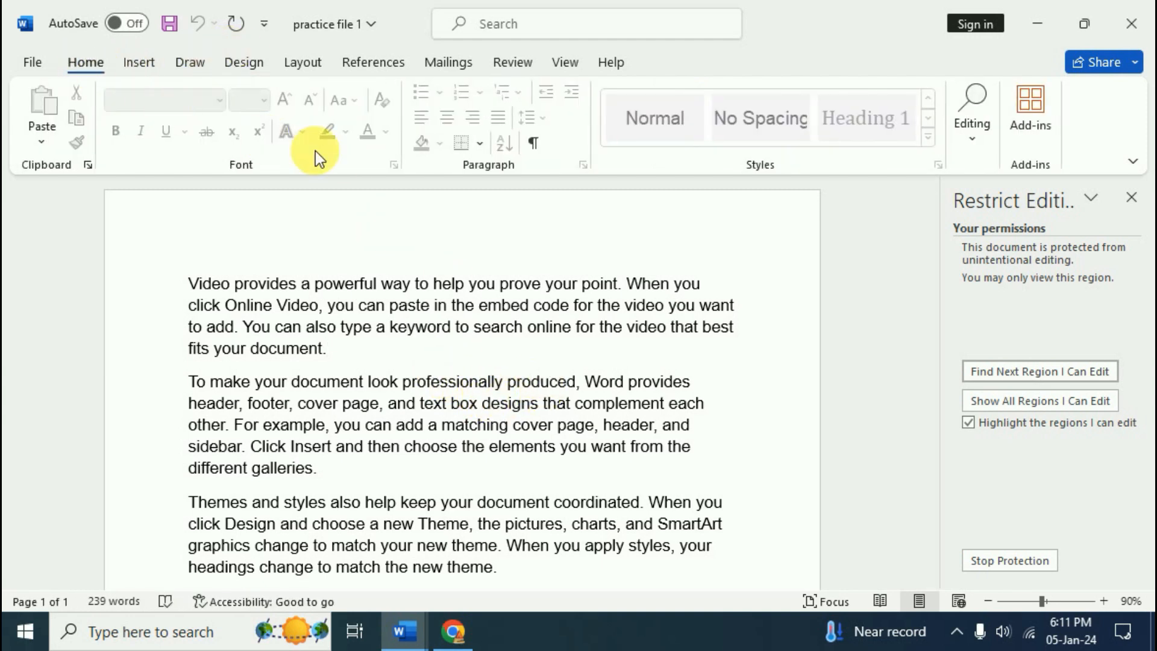
left_click(533, 142)
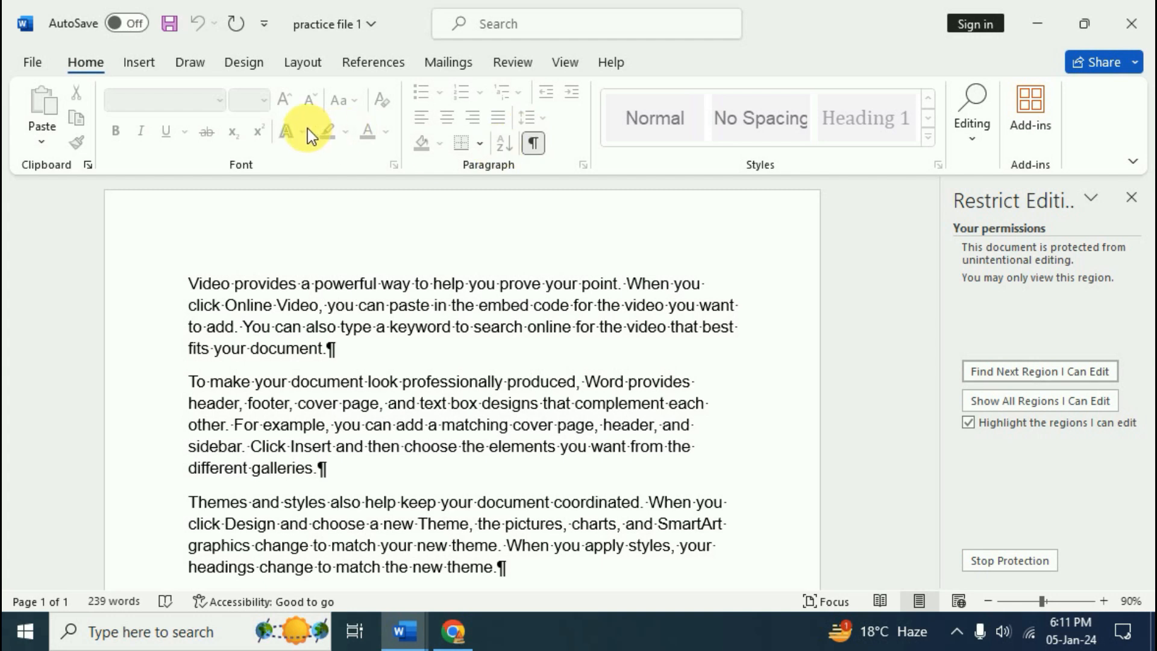
left_click(532, 143)
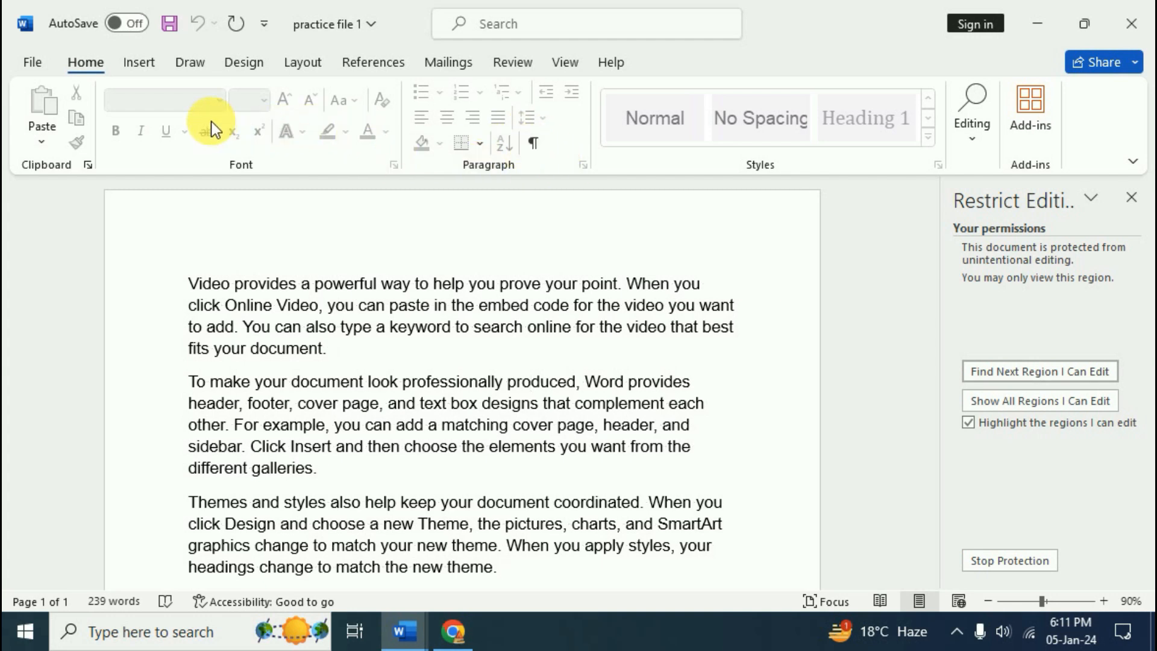
Try to delete a character in the second paragraph and a selected block of most of its text
left_click(422, 412)
key("BackSpace")
left_click(489, 426)
left_click_drag(330, 351, 530, 449)
key("BackSpace")
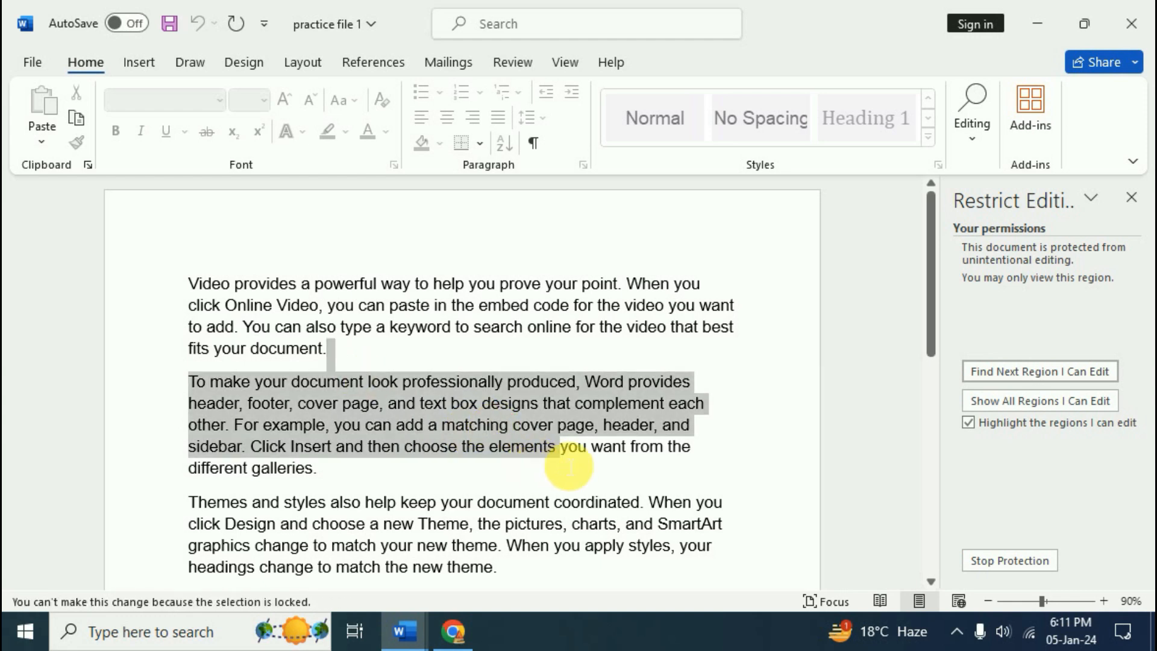
left_click(449, 343)
left_click(576, 424)
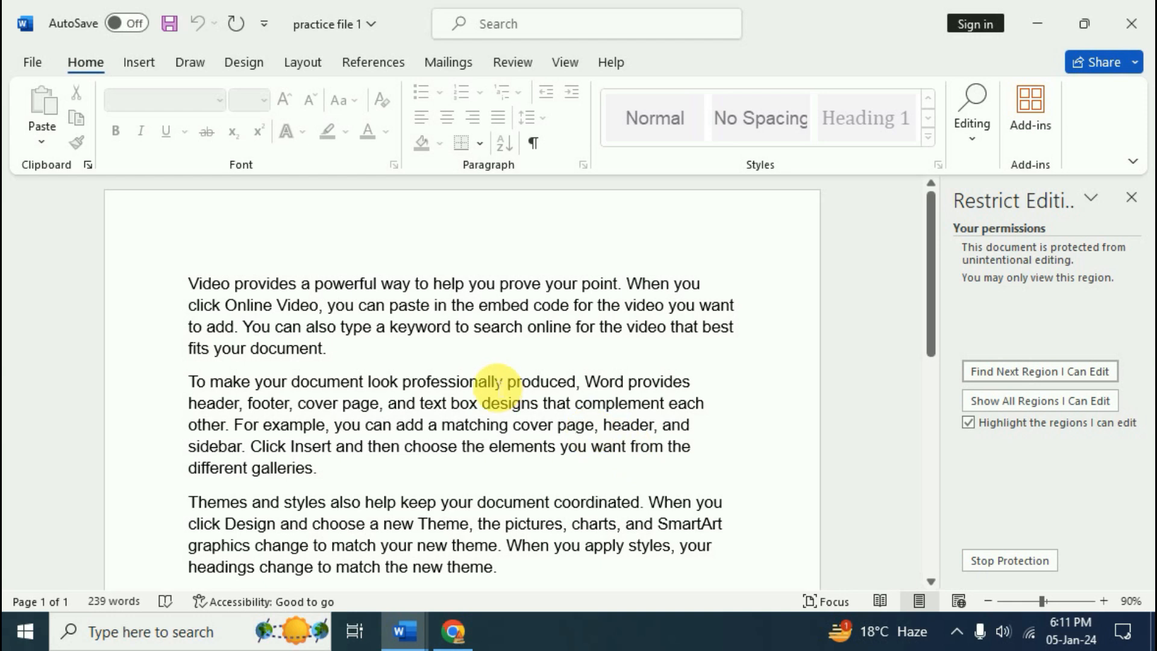
Save and close practice file 1, then reopen it from the temp folder
left_click(1139, 33)
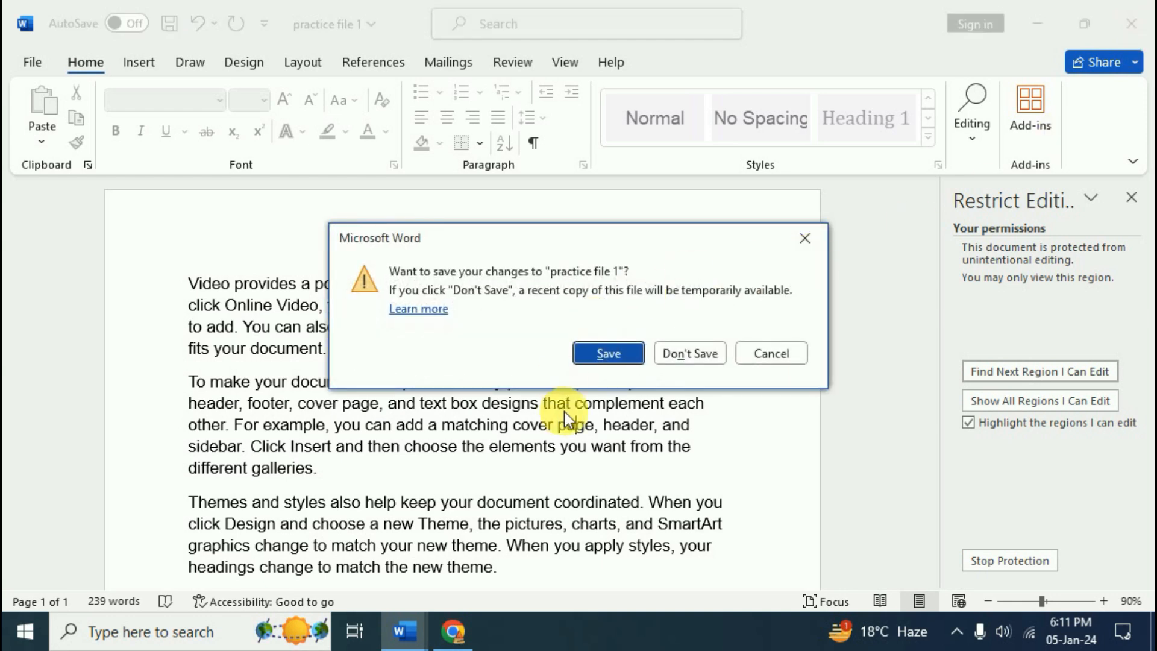
left_click(603, 361)
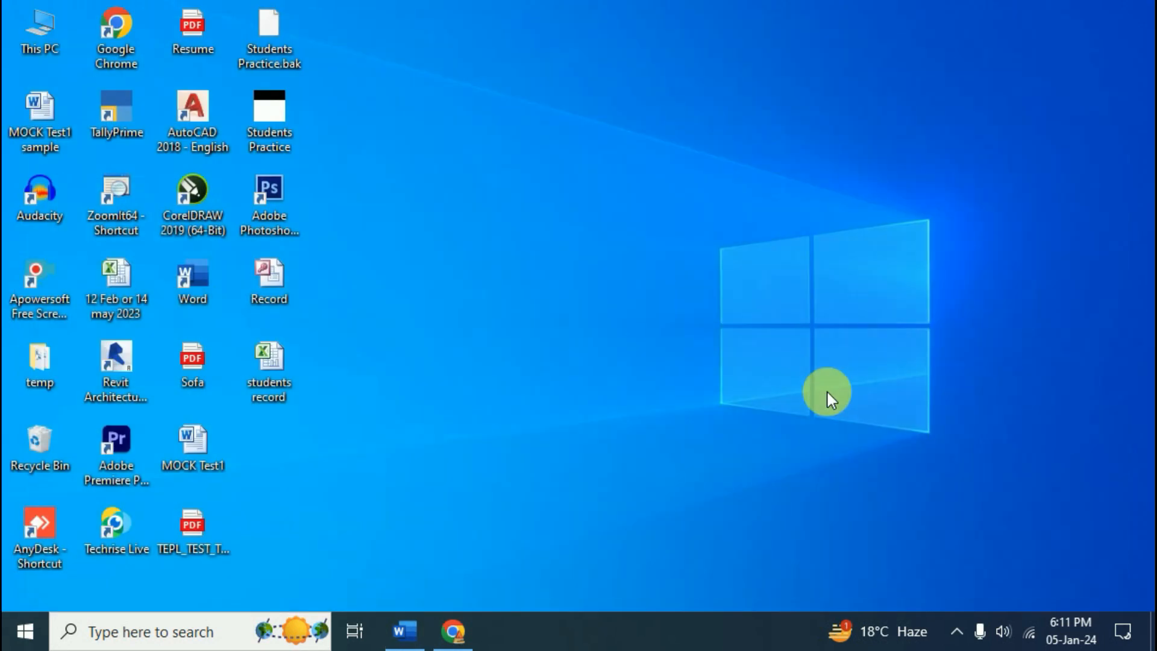
double_click(38, 374)
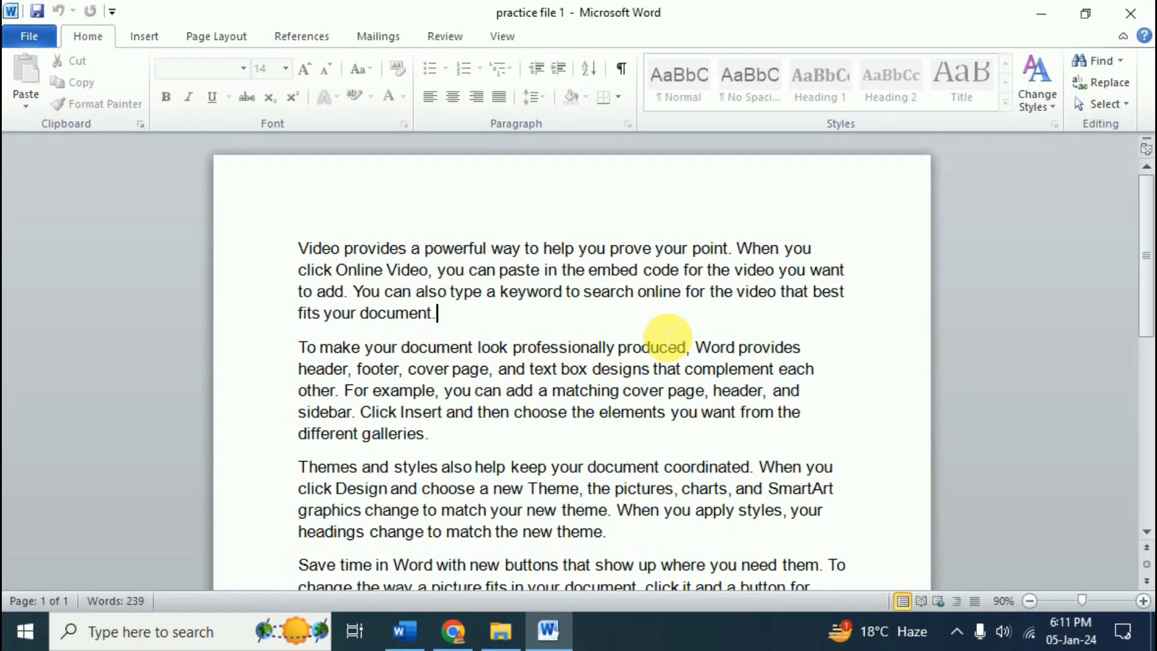
Try to delete characters at several places in the second paragraph of the reopened document
left_click(628, 353)
left_click(485, 370)
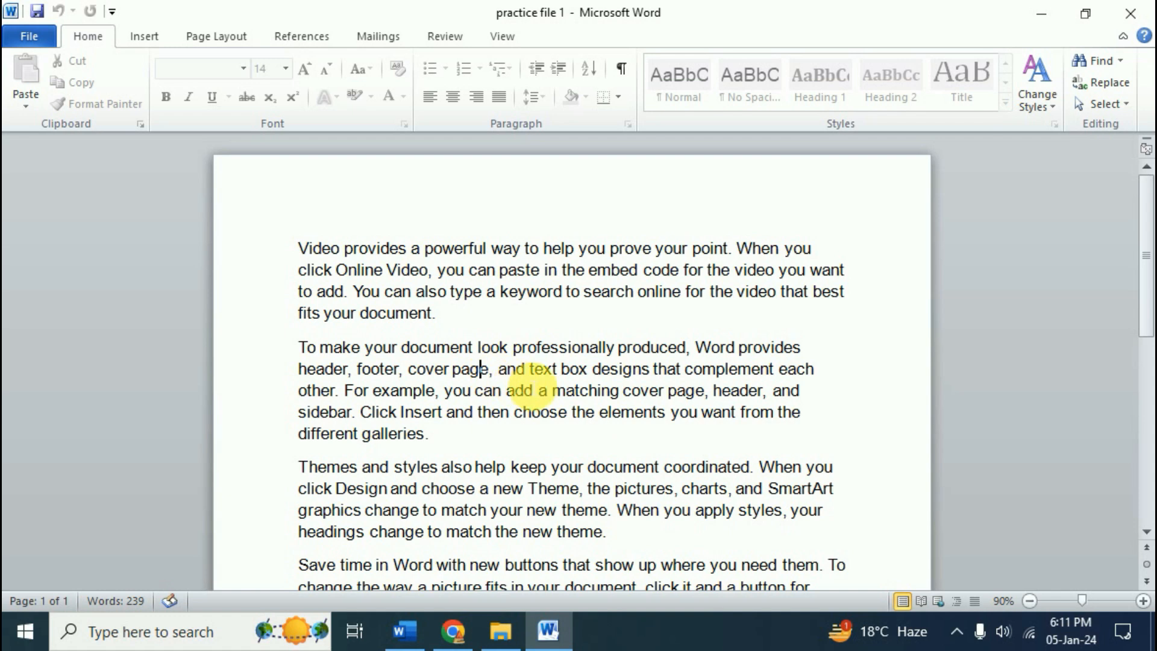
key("BackSpace")
left_click(599, 395)
left_click(484, 360)
key("BackSpace")
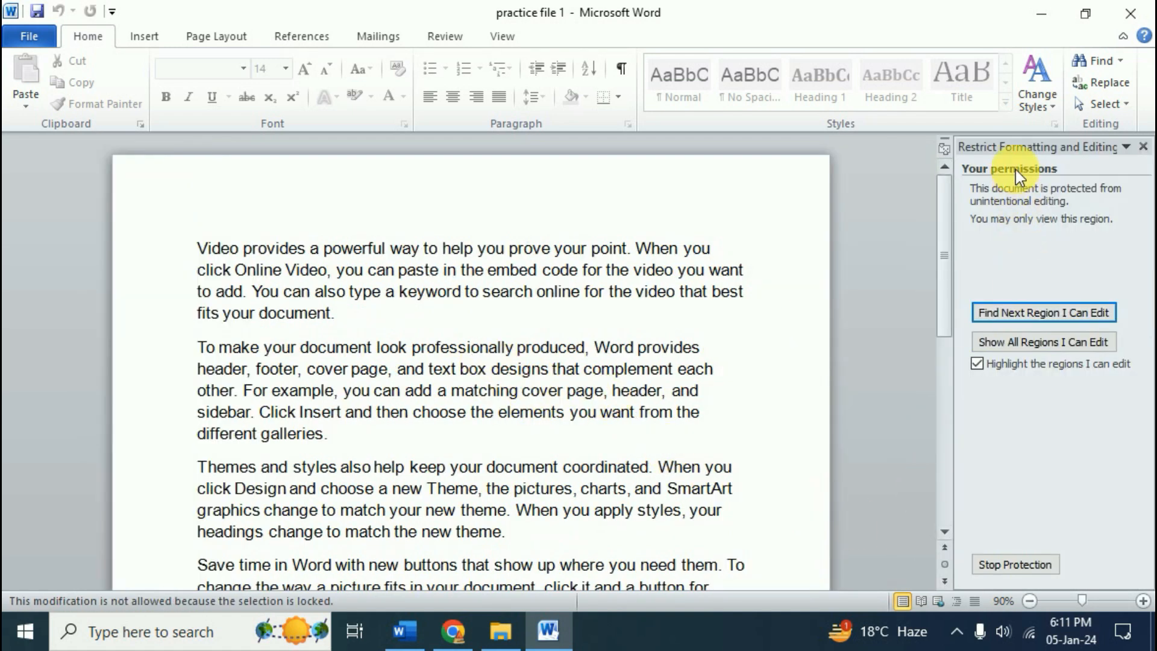
Stop the document protection by entering the protection password
left_click(1007, 569)
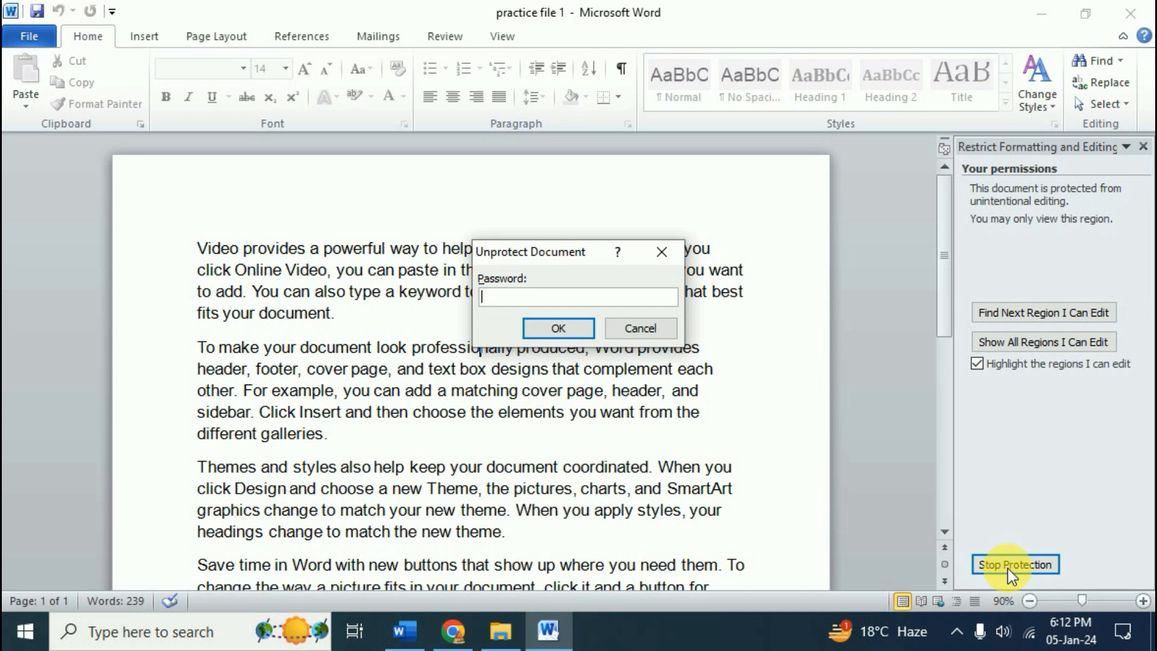
type("1")
left_click(559, 328)
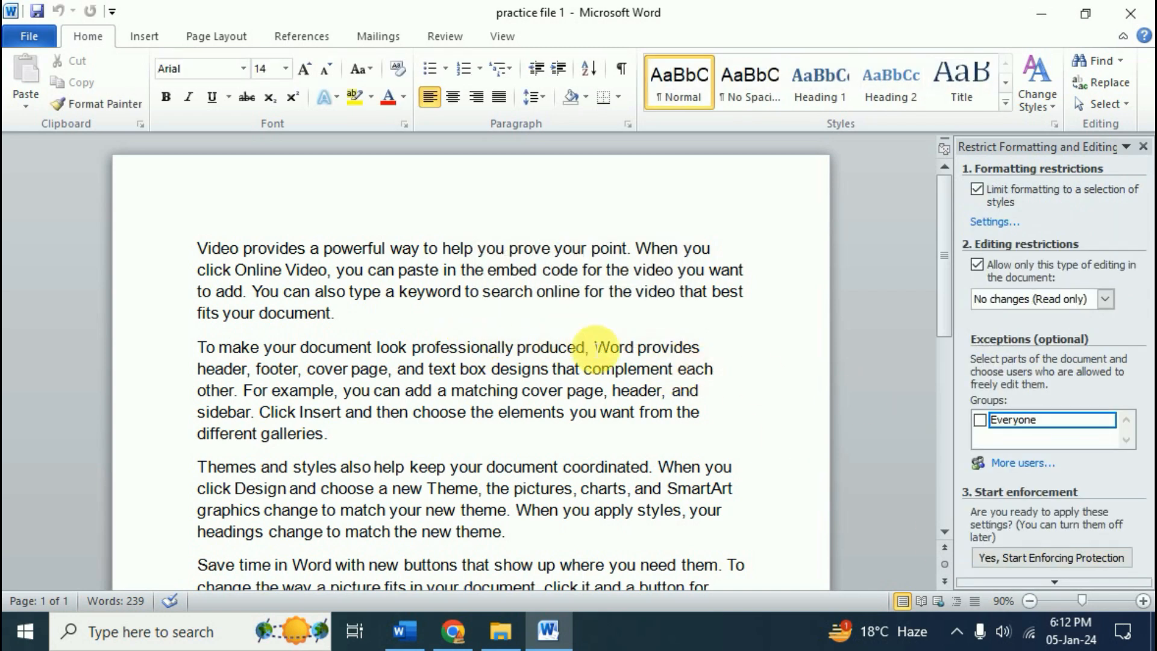
Add the sample text "g tgdf dfg" at the end of the first paragraph
left_click(355, 292)
left_click(346, 313)
type("fg bh f")
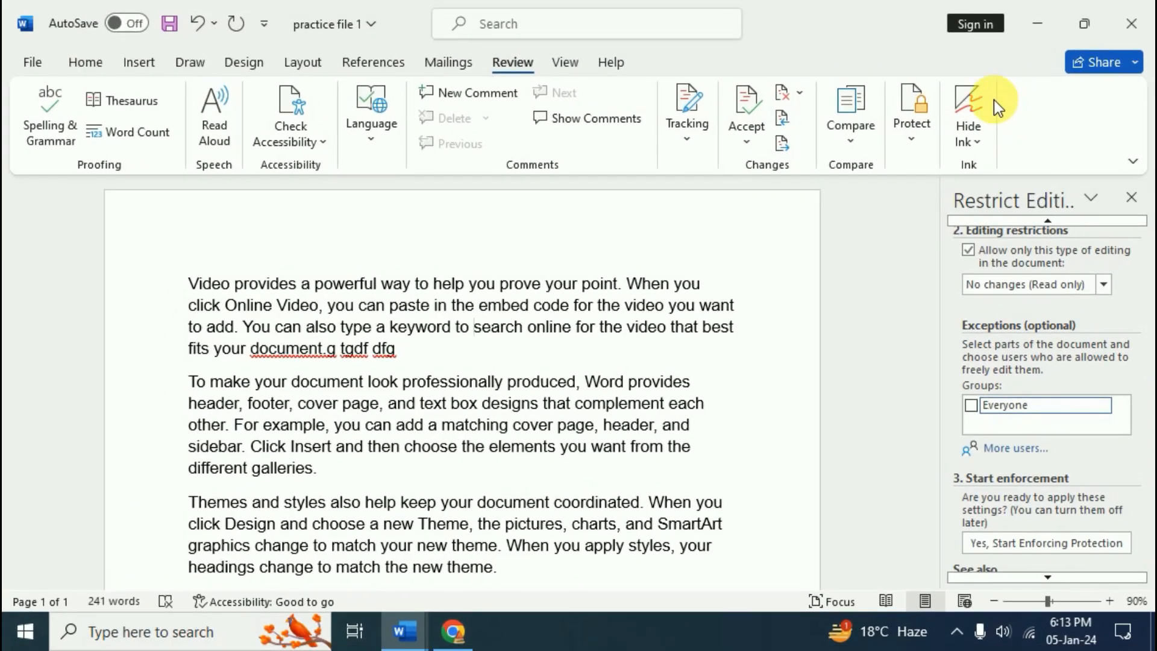
Draw two rough rectangles and a rounded loop over the first three paragraphs with the red pen
left_click(944, 130)
left_click(176, 61)
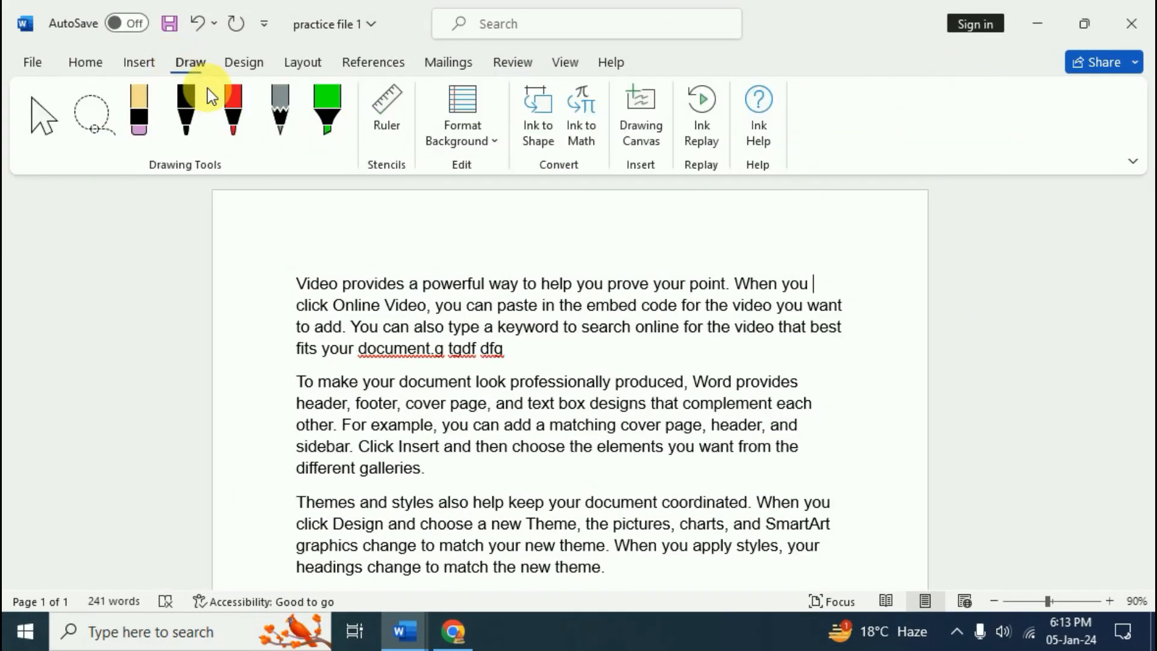
left_click(237, 132)
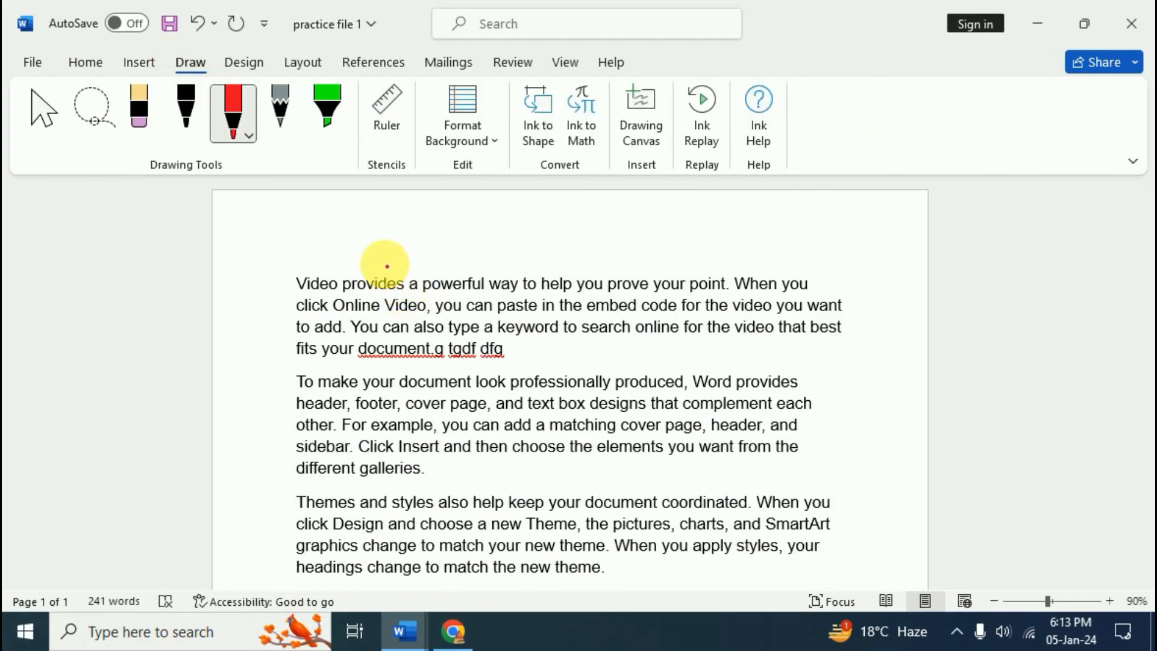
mouse_move(387, 267)
left_mouse_down()
mouse_move(480, 259)
mouse_move(389, 344)
mouse_move(364, 284)
mouse_move(398, 268)
left_mouse_up()
mouse_move(539, 331)
left_mouse_down()
mouse_move(667, 339)
mouse_move(677, 401)
mouse_move(541, 335)
left_mouse_up()
mouse_move(449, 451)
left_mouse_down()
mouse_move(460, 441)
mouse_move(524, 501)
mouse_move(426, 472)
mouse_move(464, 457)
left_mouse_up()
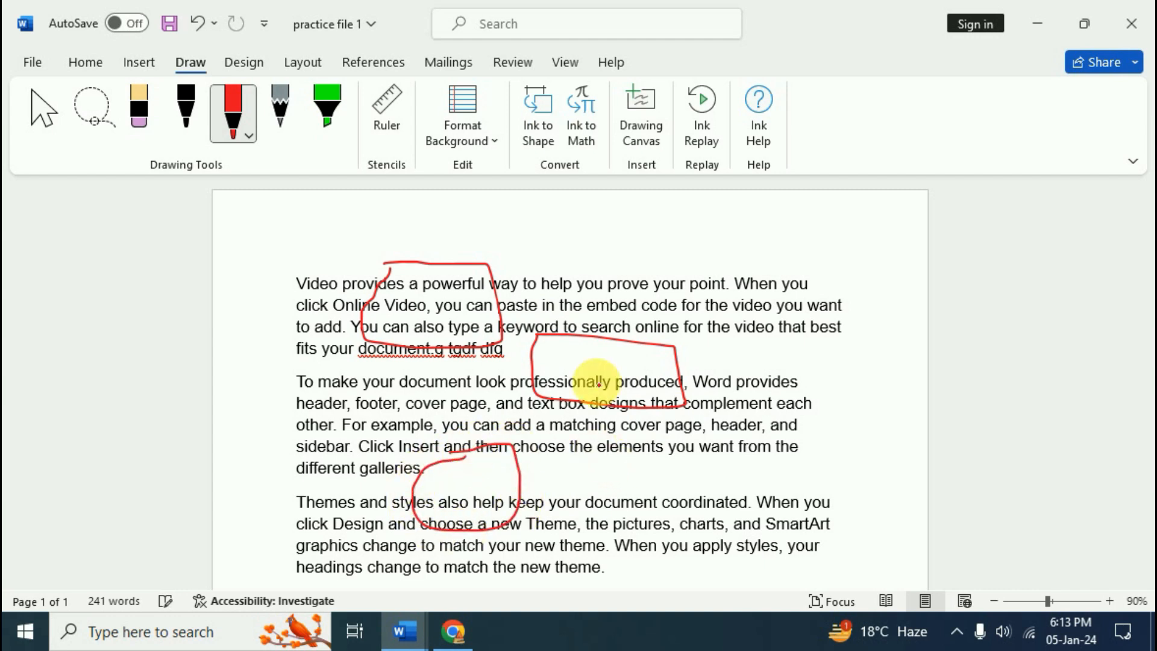
Hide the red ink drawings and show them again
left_click(515, 67)
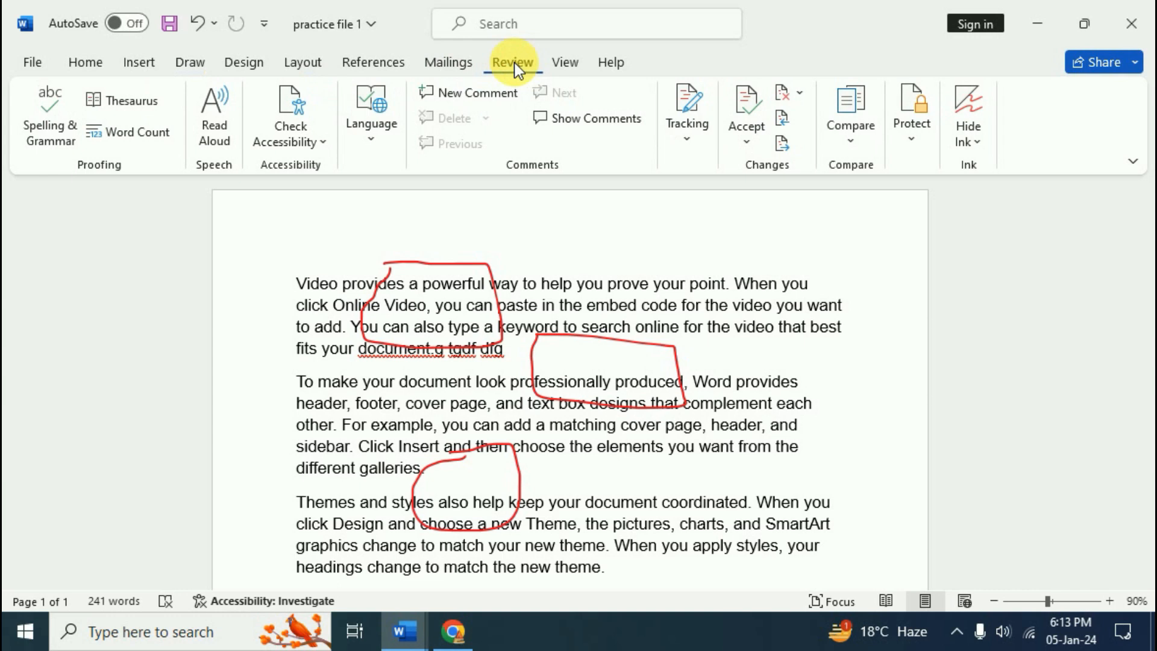
left_click(975, 139)
left_click(995, 168)
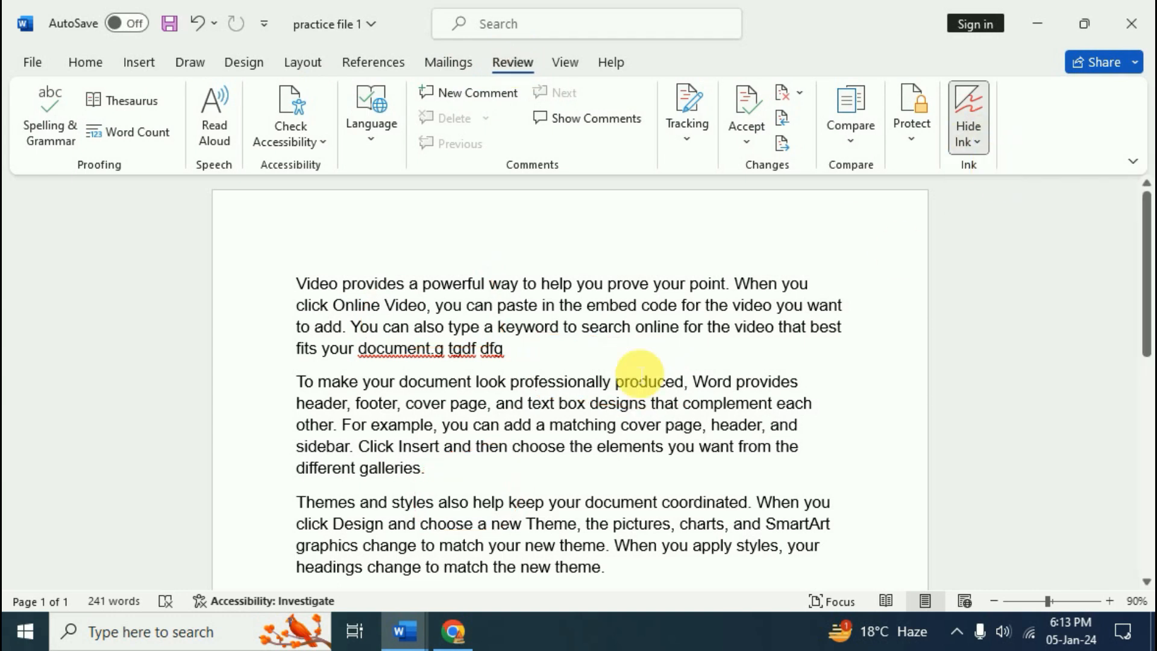
left_click(971, 141)
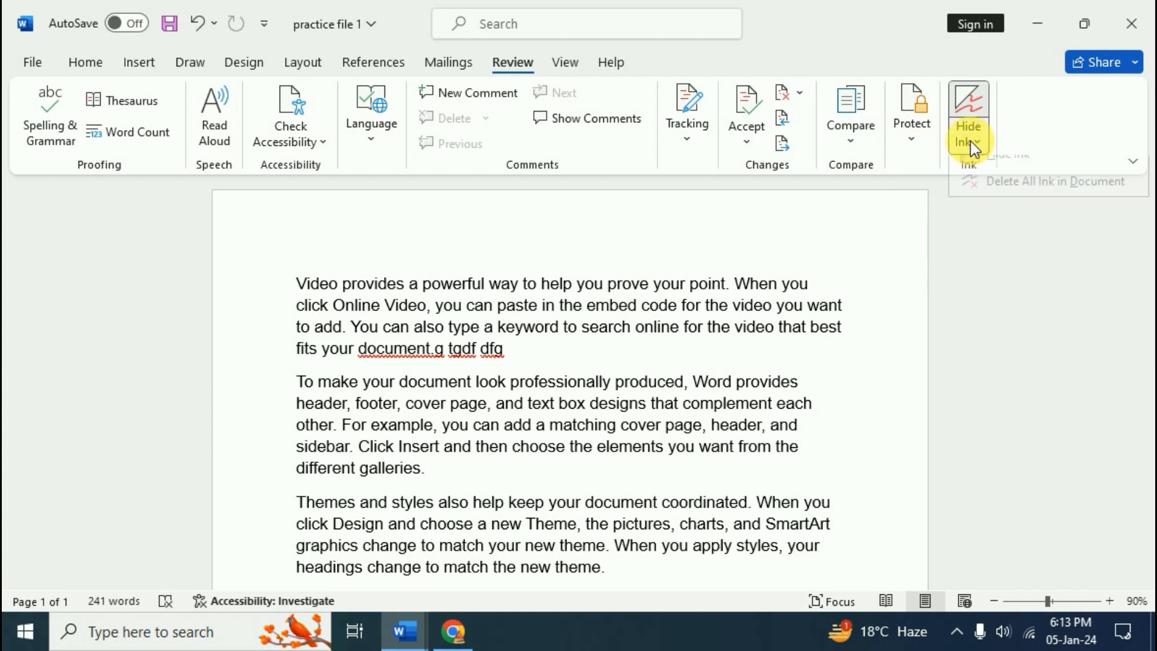
left_click(1013, 176)
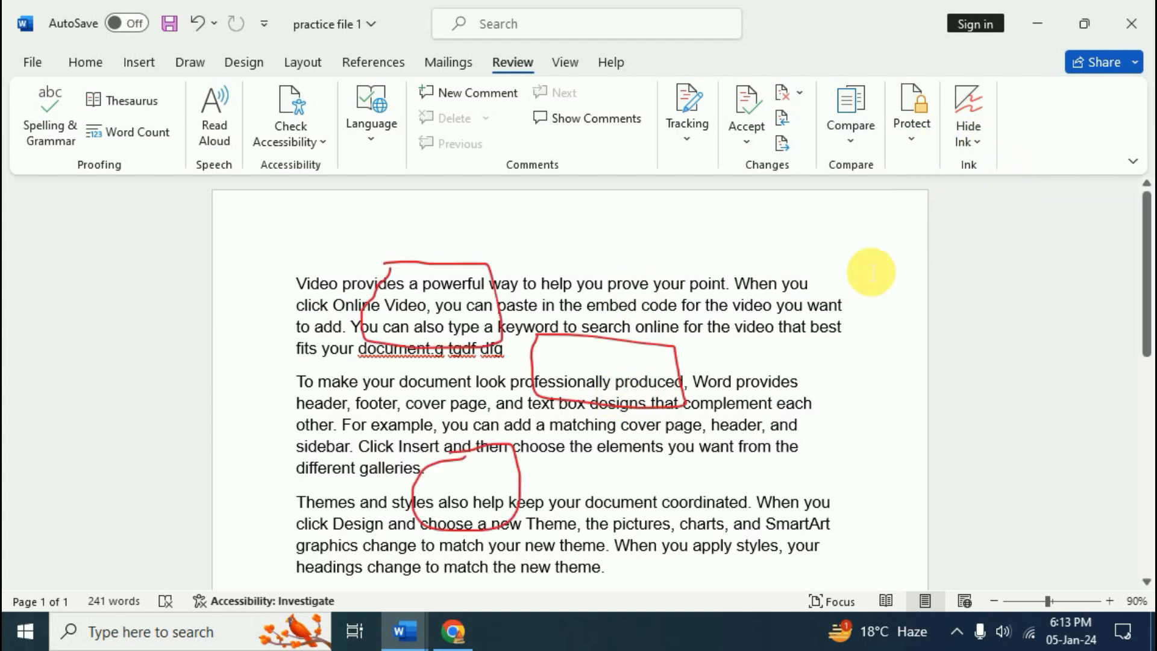
Delete all ink in the document
left_click(963, 131)
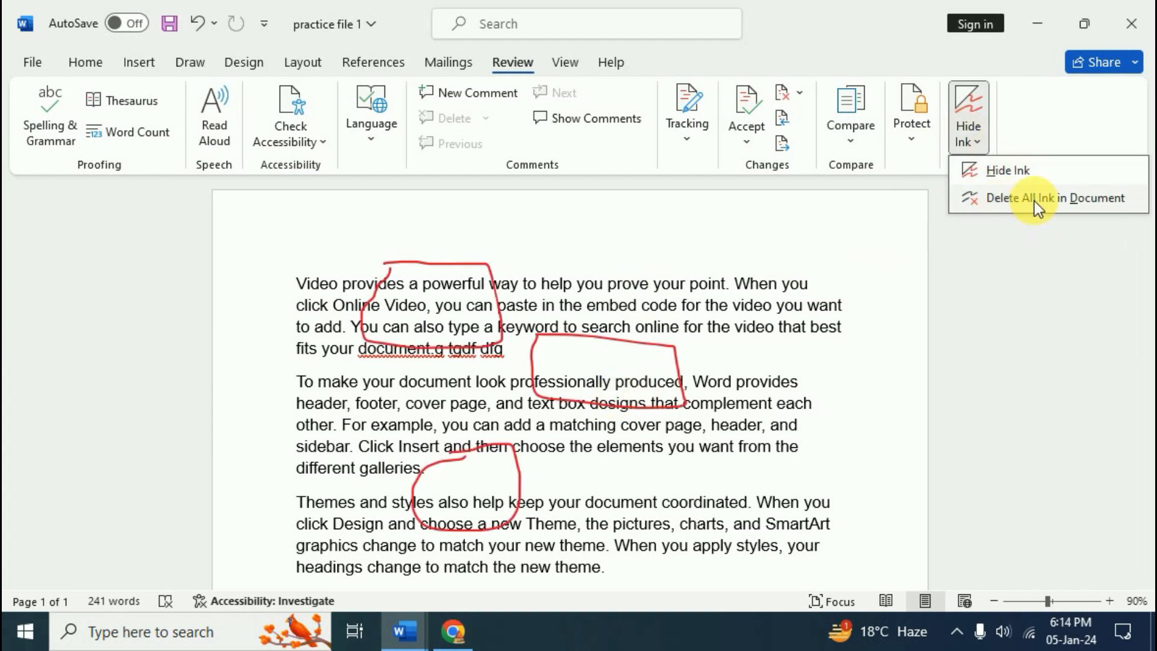
left_click(1098, 201)
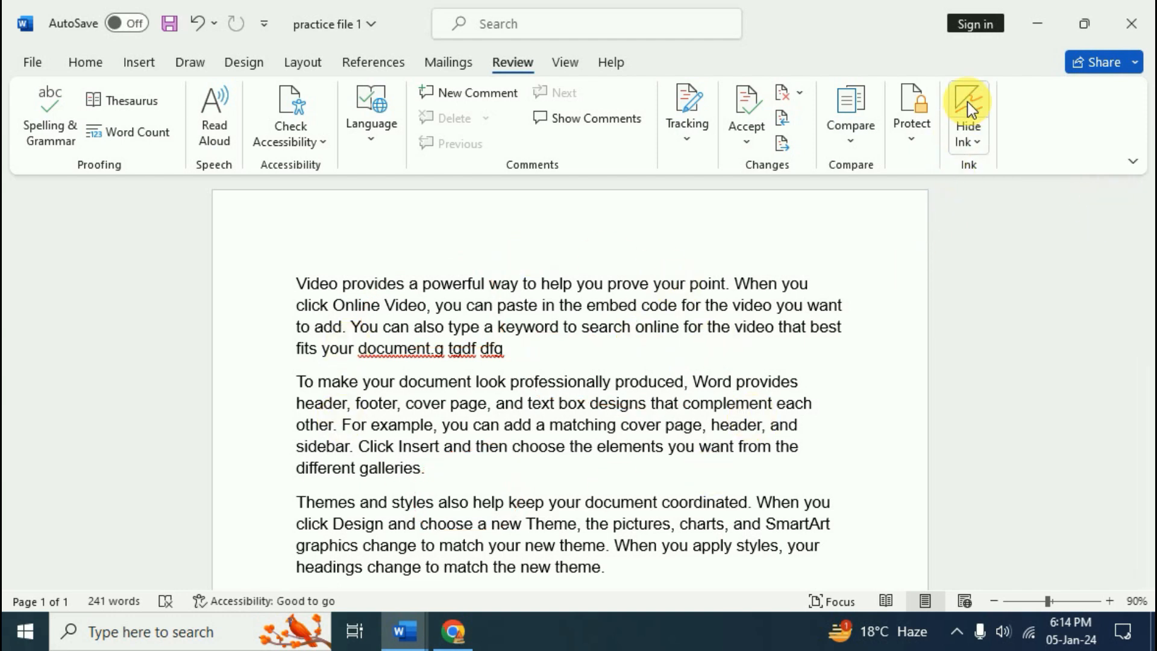
left_click(190, 63)
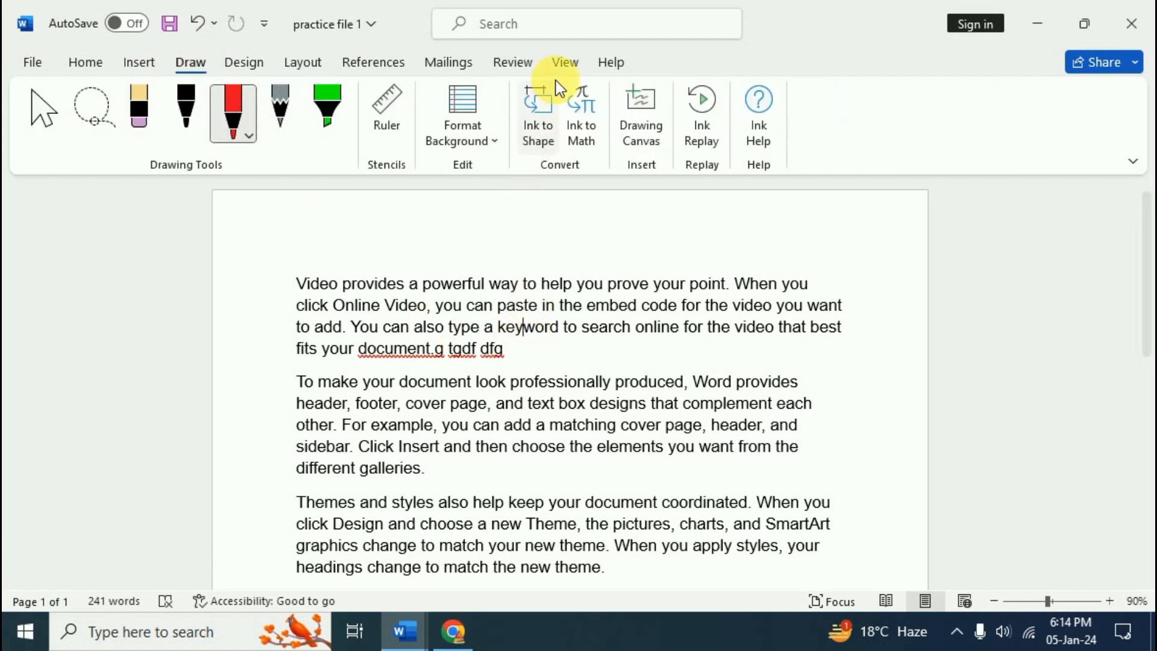
left_click(513, 63)
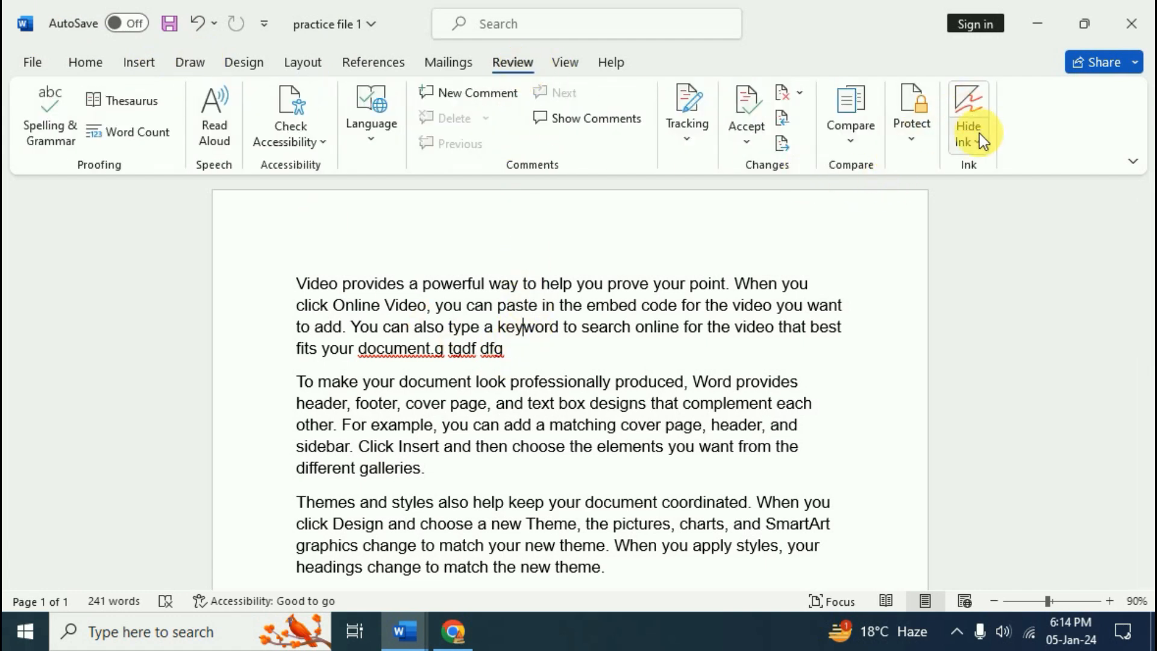